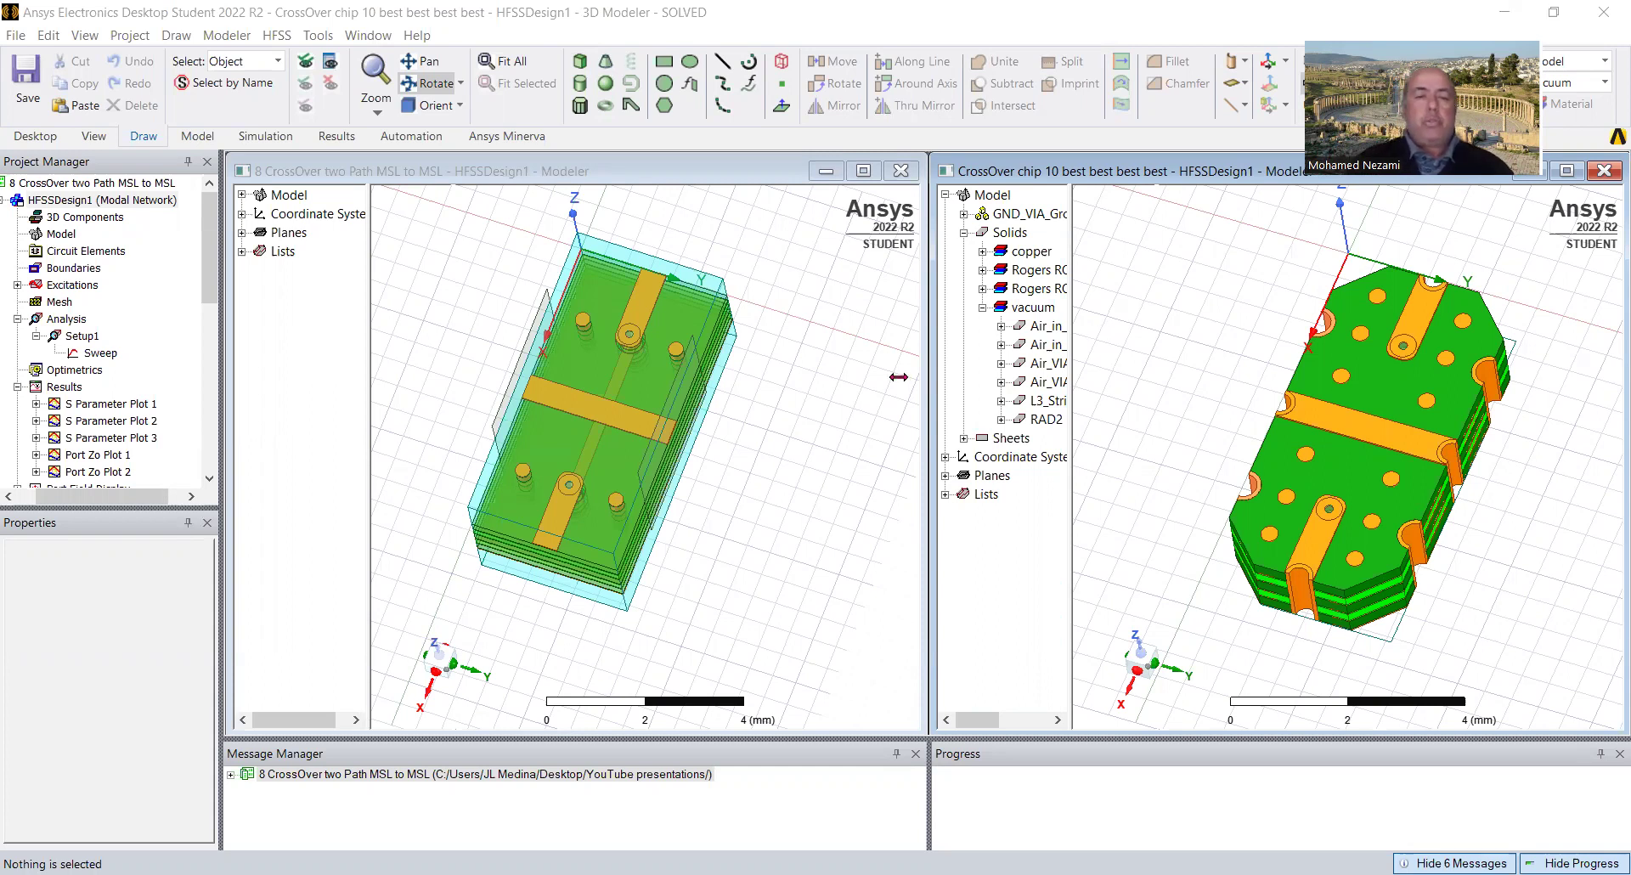
# Activate the '8 CrossOver two Path MSL to MSL' board window and tilt its view slightly.
pyautogui.click(665, 426)
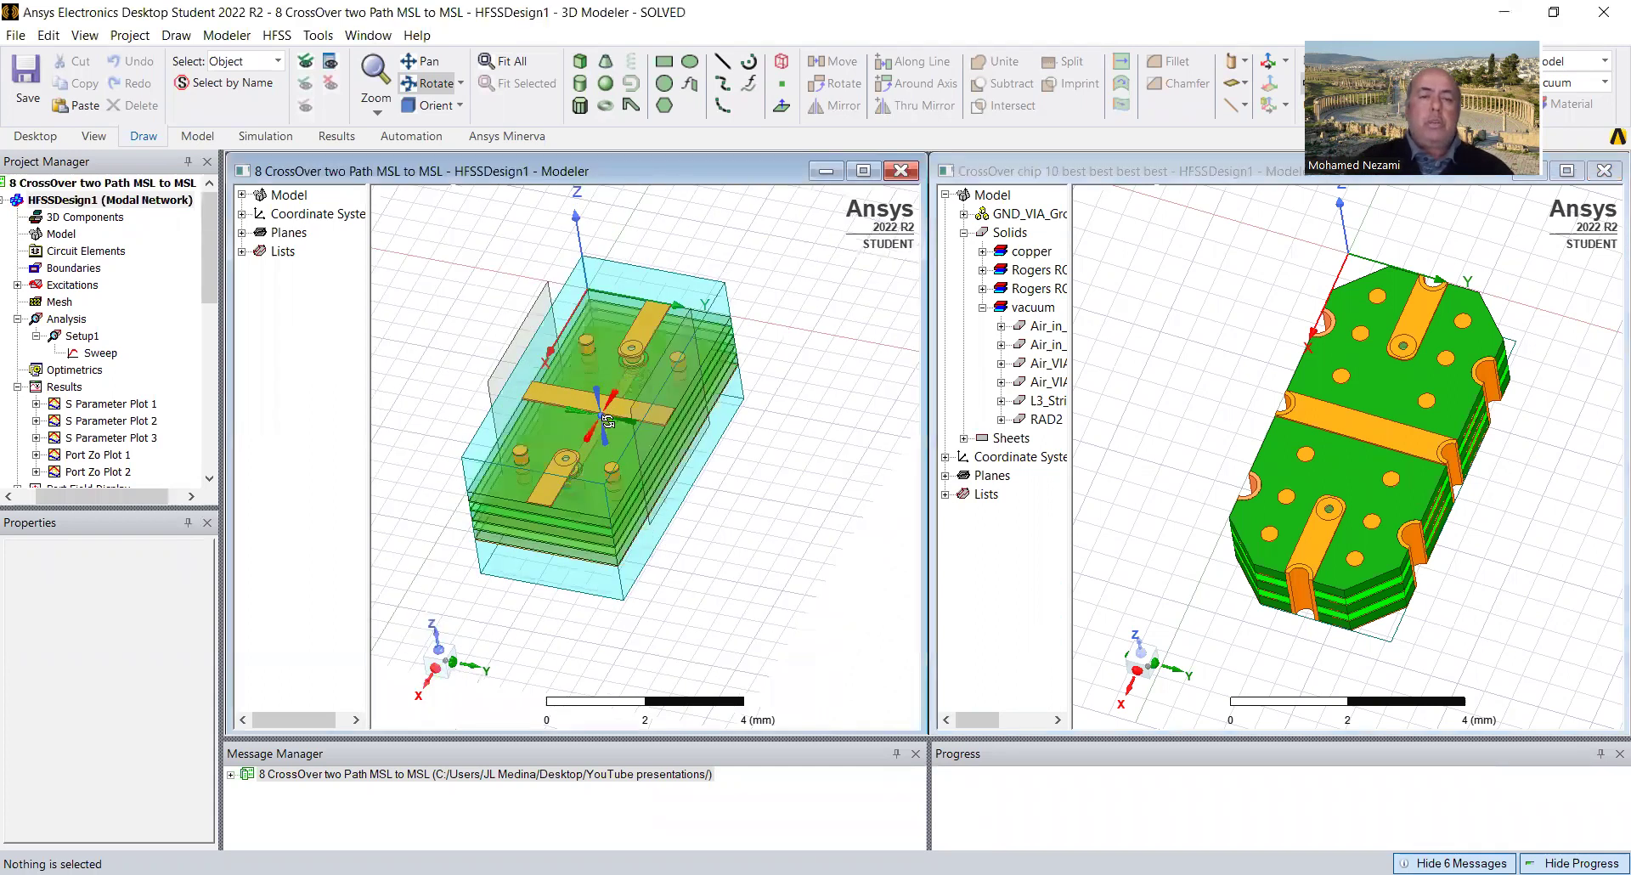
pyautogui.moveTo(609, 416); pyautogui.dragTo(586, 400)
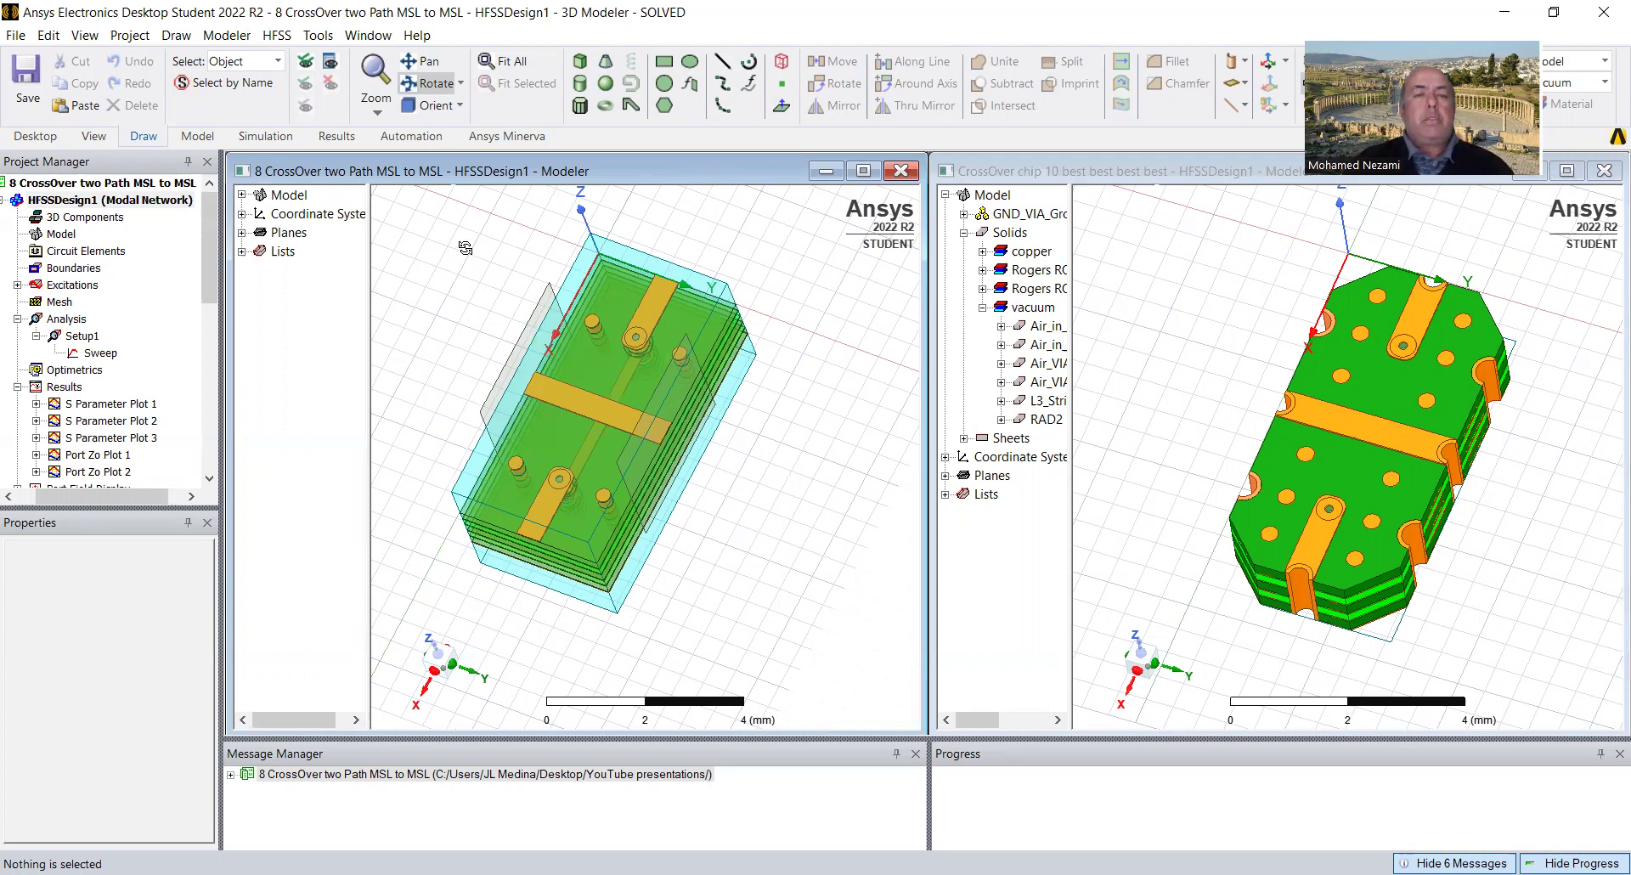
# Deselect the RAD air box and orbit the board to an isometric view with Z up.
pyautogui.click(642, 269)
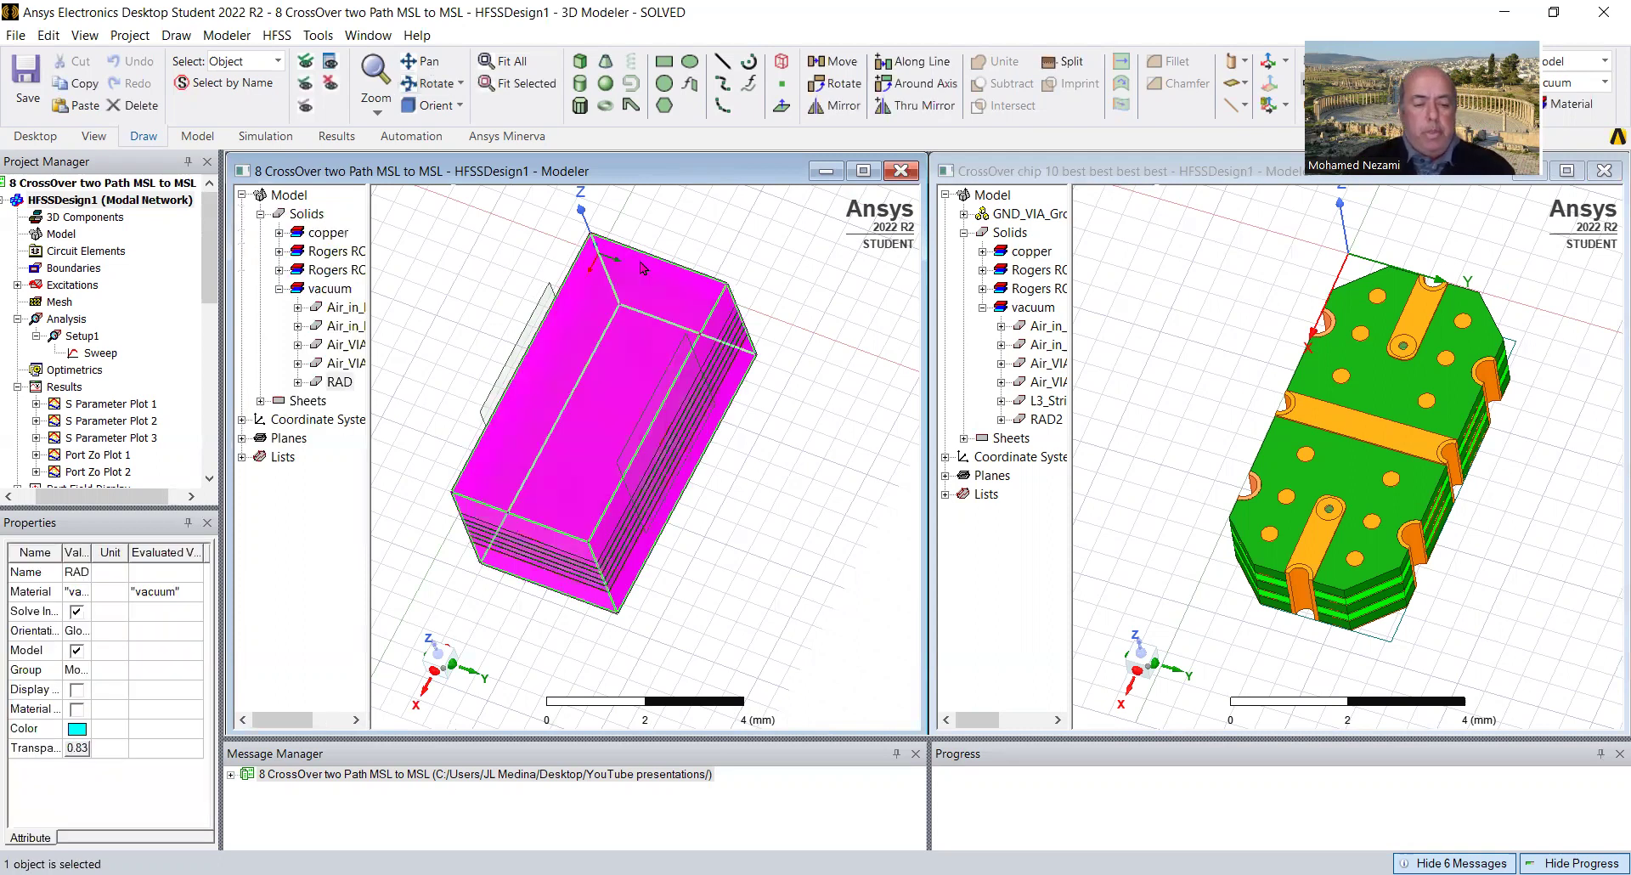
pyautogui.click(769, 554)
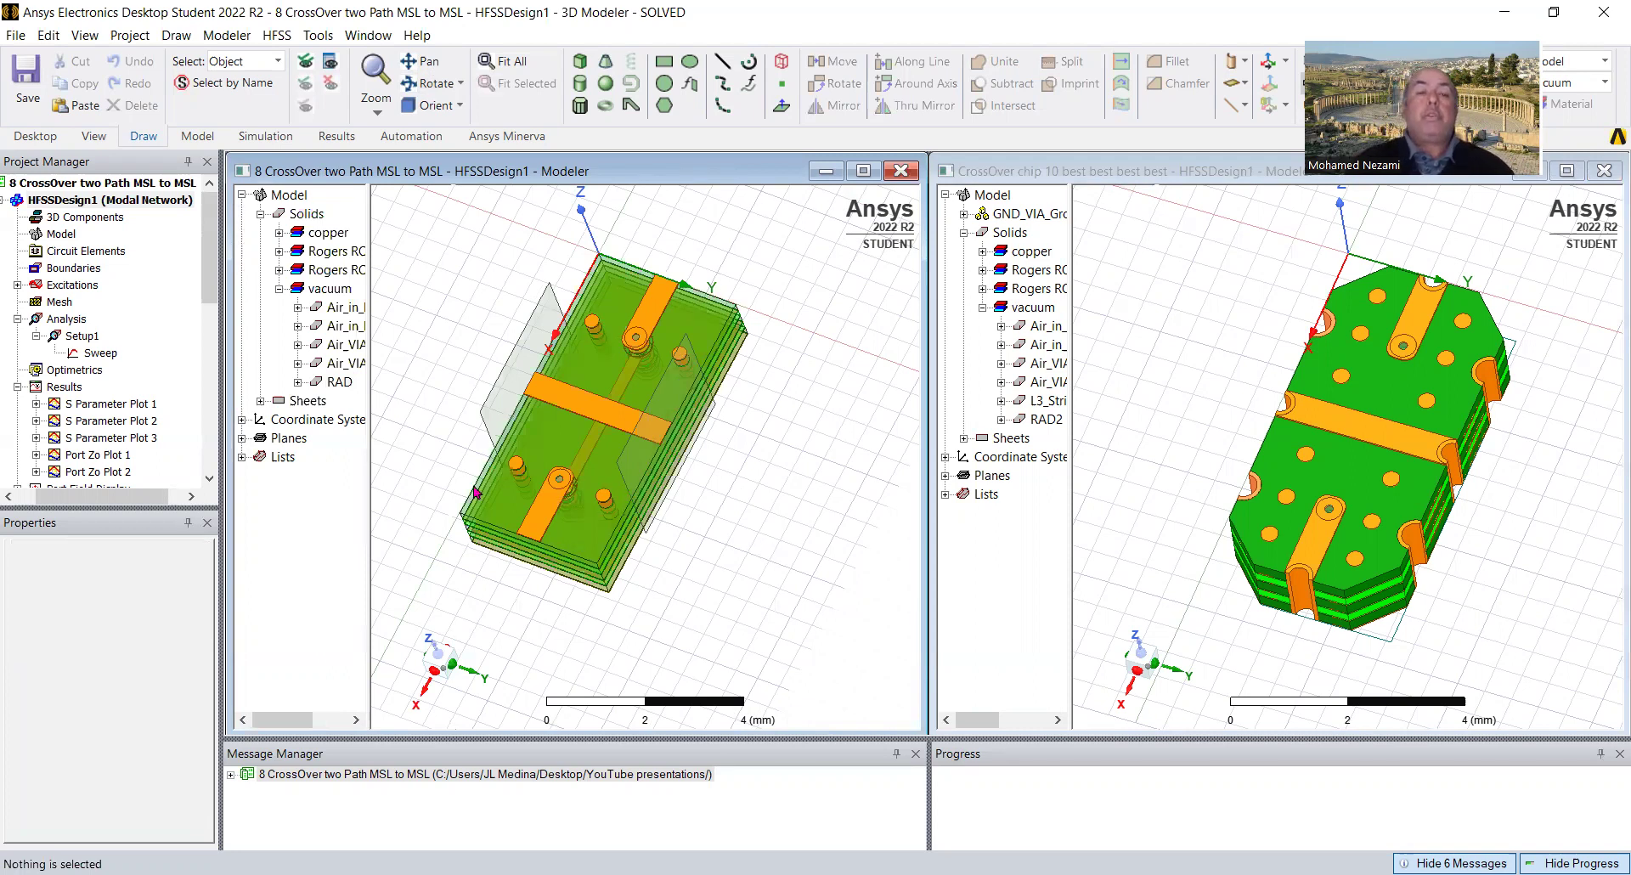
pyautogui.click(429, 82)
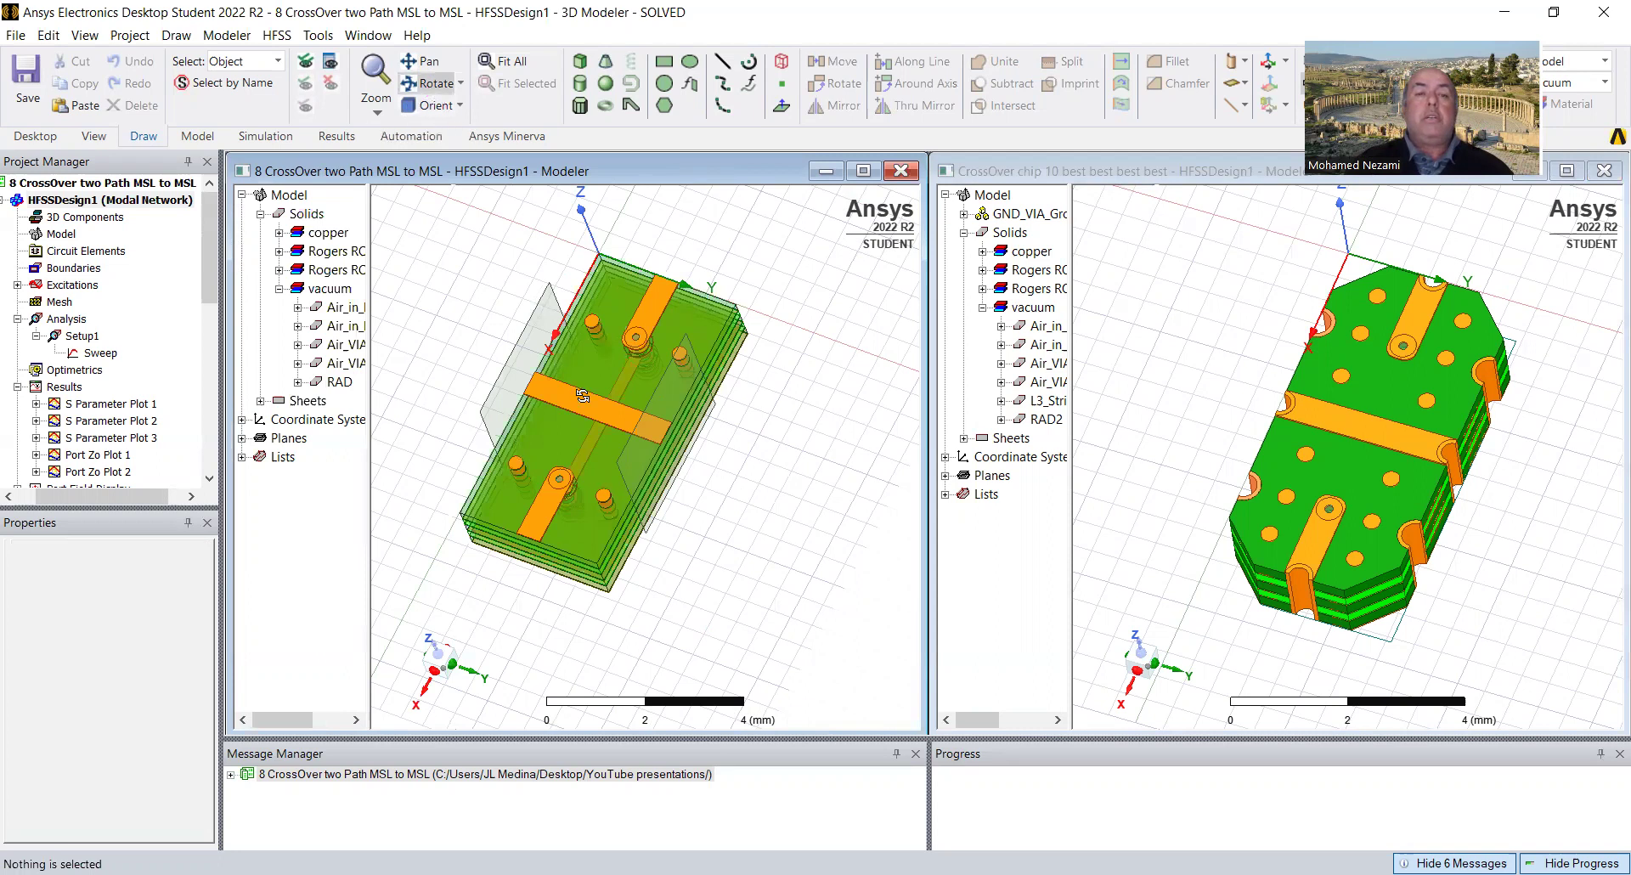
pyautogui.moveTo(586, 410); pyautogui.dragTo(505, 522)
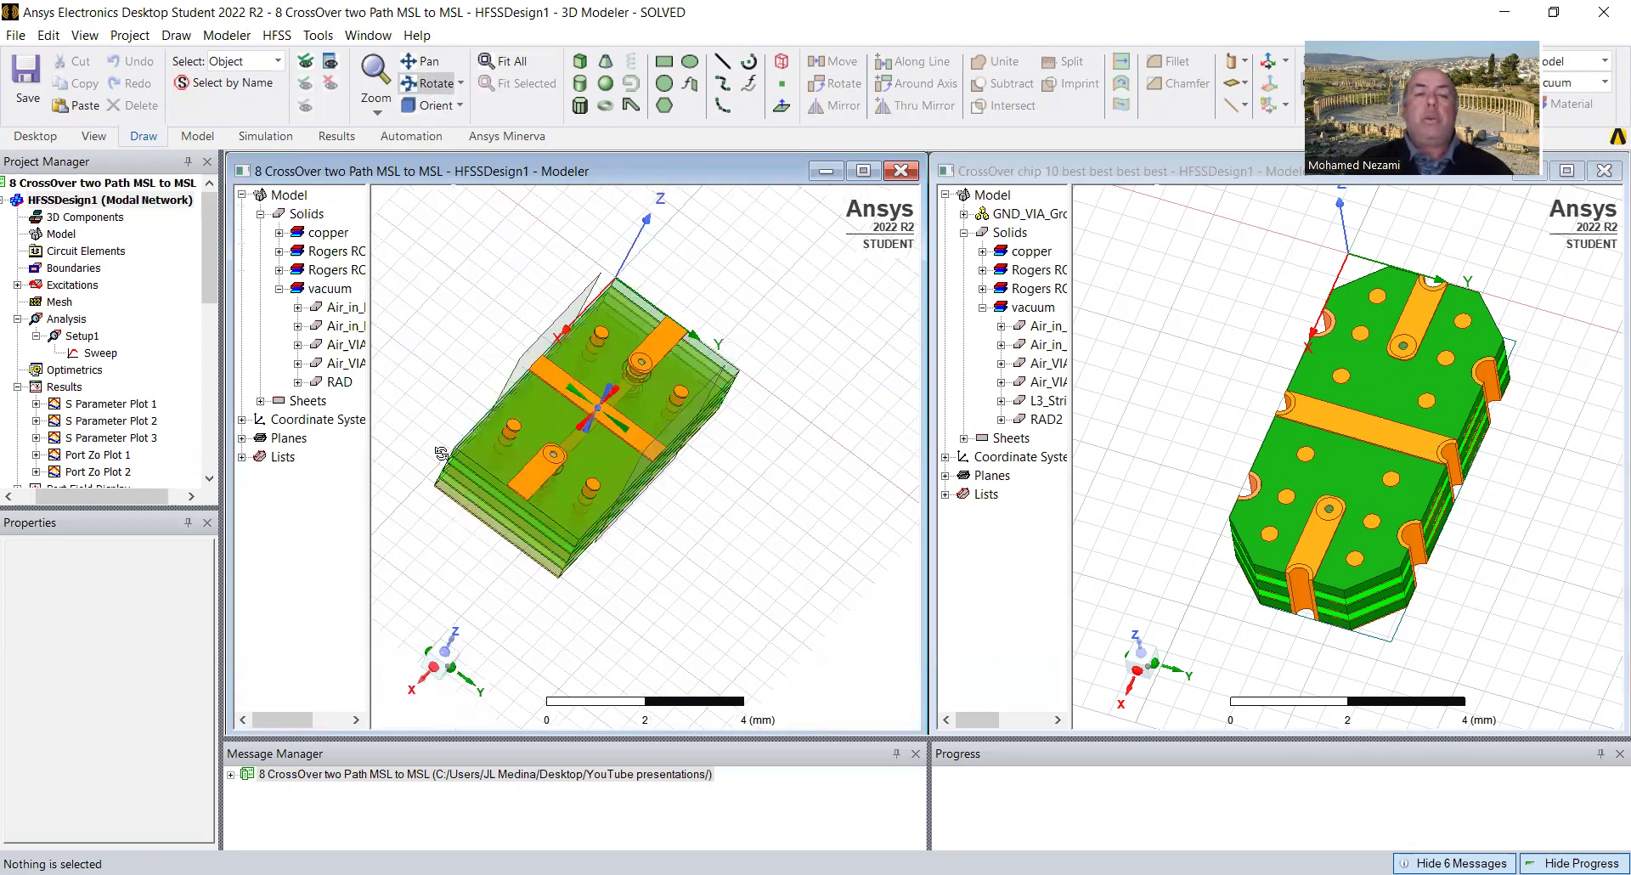
pyautogui.moveTo(441, 454); pyautogui.dragTo(478, 525)
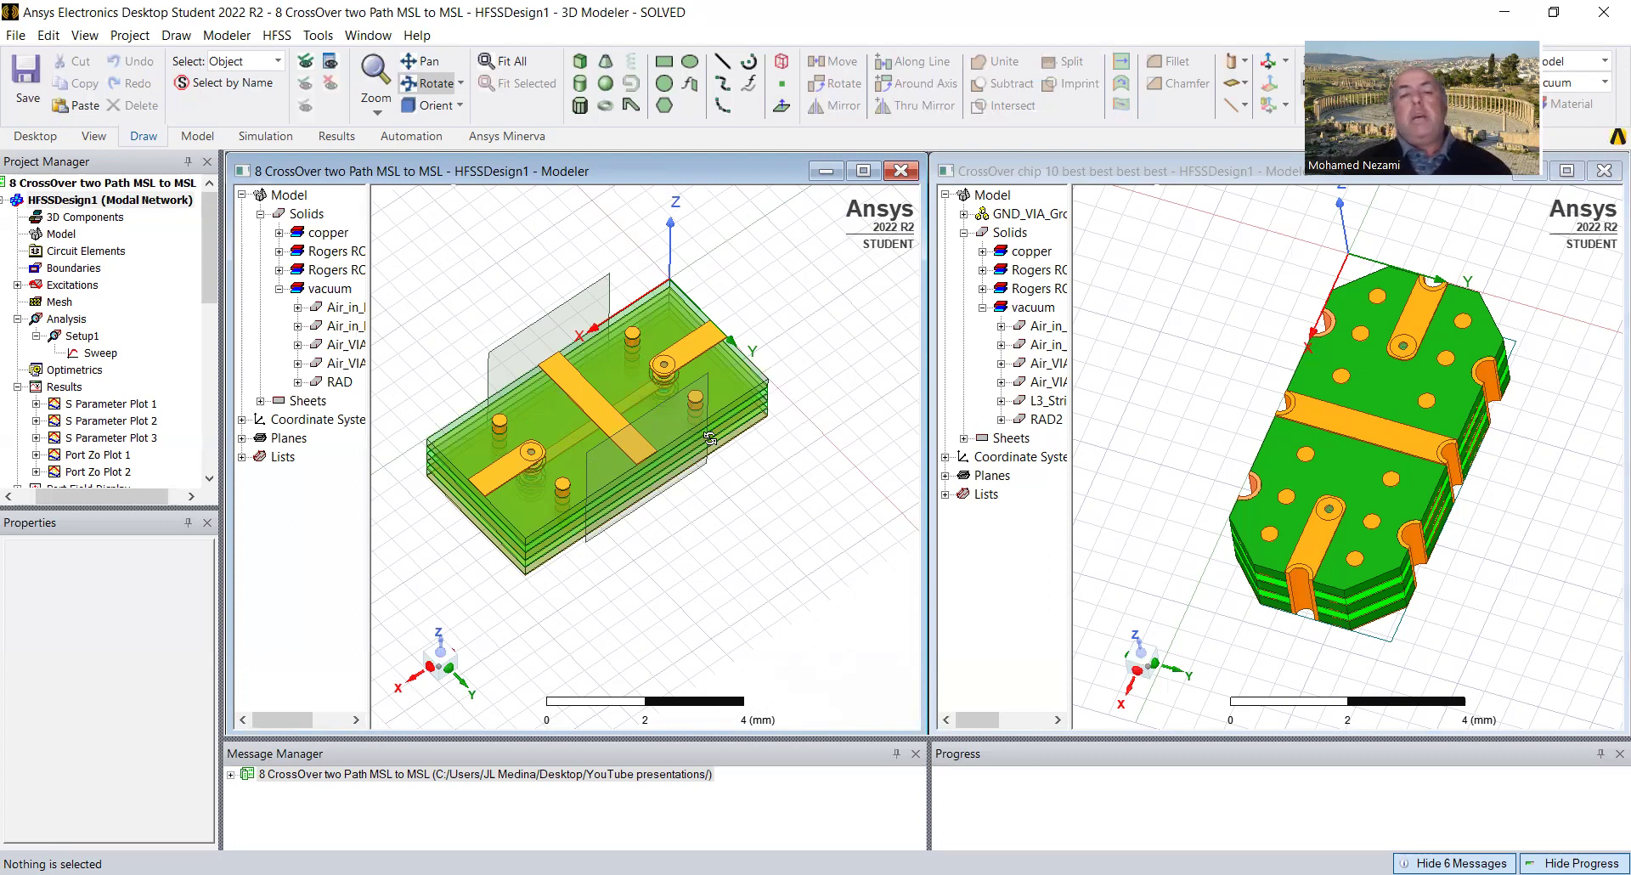
# Tilt the board to a near-top view and flip the chip to show its copper underside.
pyautogui.moveTo(651, 480); pyautogui.dragTo(620, 393)
pyautogui.moveTo(540, 362); pyautogui.dragTo(591, 471)
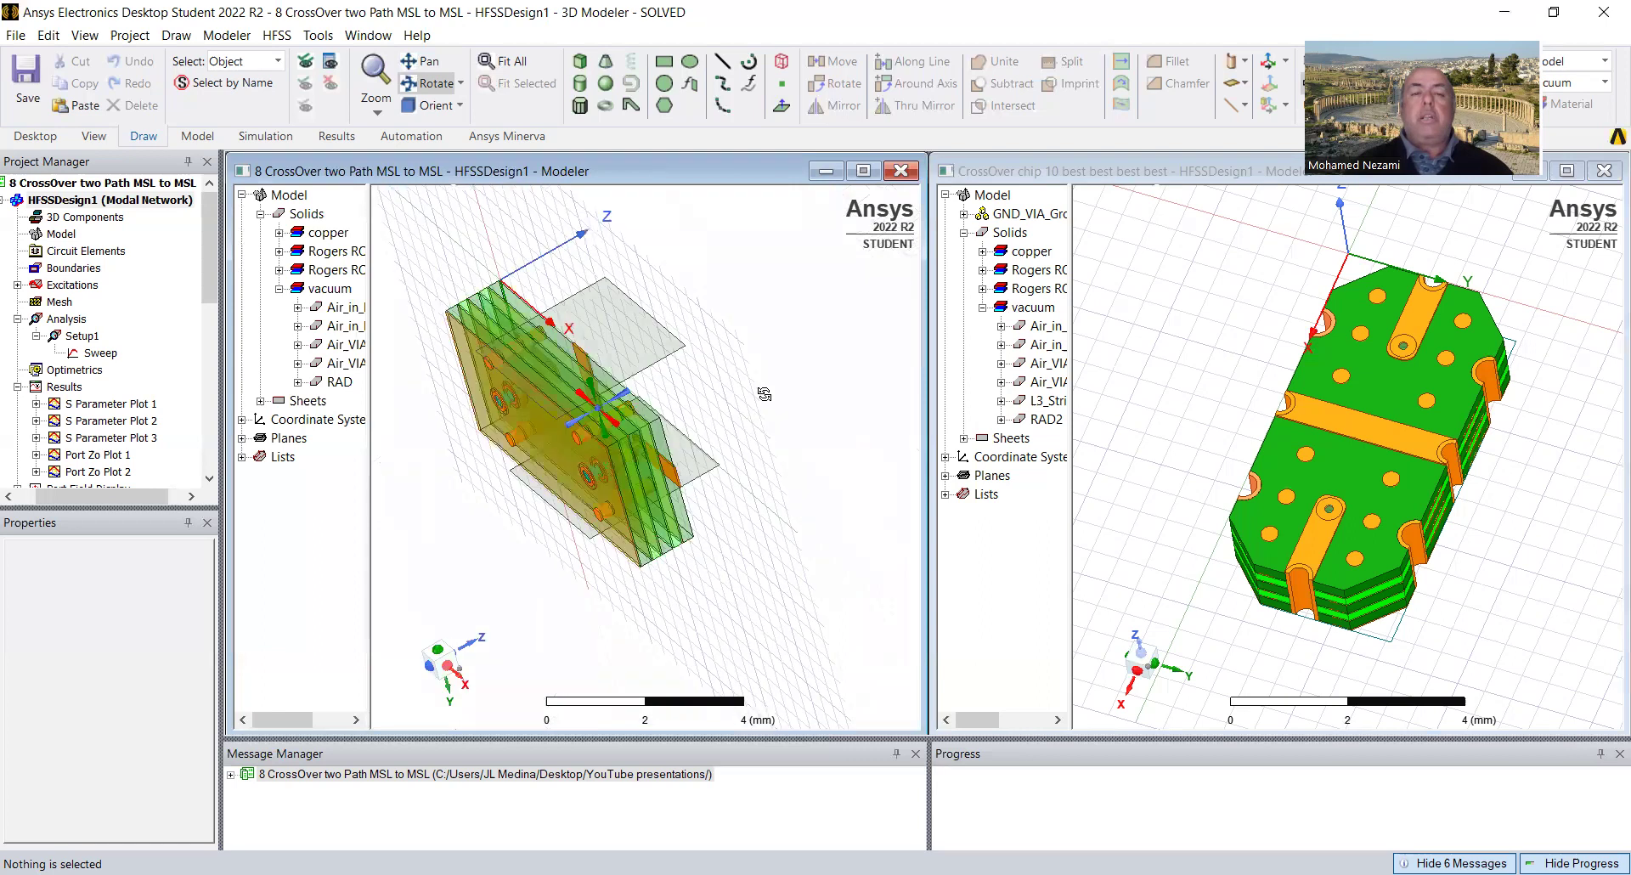
pyautogui.moveTo(767, 388); pyautogui.dragTo(657, 592)
pyautogui.moveTo(1261, 487)
pyautogui.mouseDown()
pyautogui.moveTo(1317, 343)
pyautogui.moveTo(1271, 313)
pyautogui.moveTo(1201, 392)
pyautogui.moveTo(1195, 510)
pyautogui.moveTo(1293, 540)
pyautogui.moveTo(1258, 476)
pyautogui.moveTo(1278, 437)
pyautogui.moveTo(1279, 562)
pyautogui.moveTo(1387, 581)
pyautogui.moveTo(1501, 408)
pyautogui.moveTo(1480, 297)
pyautogui.moveTo(1455, 408)
pyautogui.moveTo(1478, 360)
pyautogui.moveTo(1469, 416)
pyautogui.moveTo(1485, 401)
pyautogui.moveTo(1337, 621)
pyautogui.moveTo(1267, 513)
pyautogui.moveTo(1429, 482)
pyautogui.moveTo(1331, 465)
pyautogui.moveTo(1360, 495)
pyautogui.moveTo(1408, 641)
pyautogui.mouseUp()
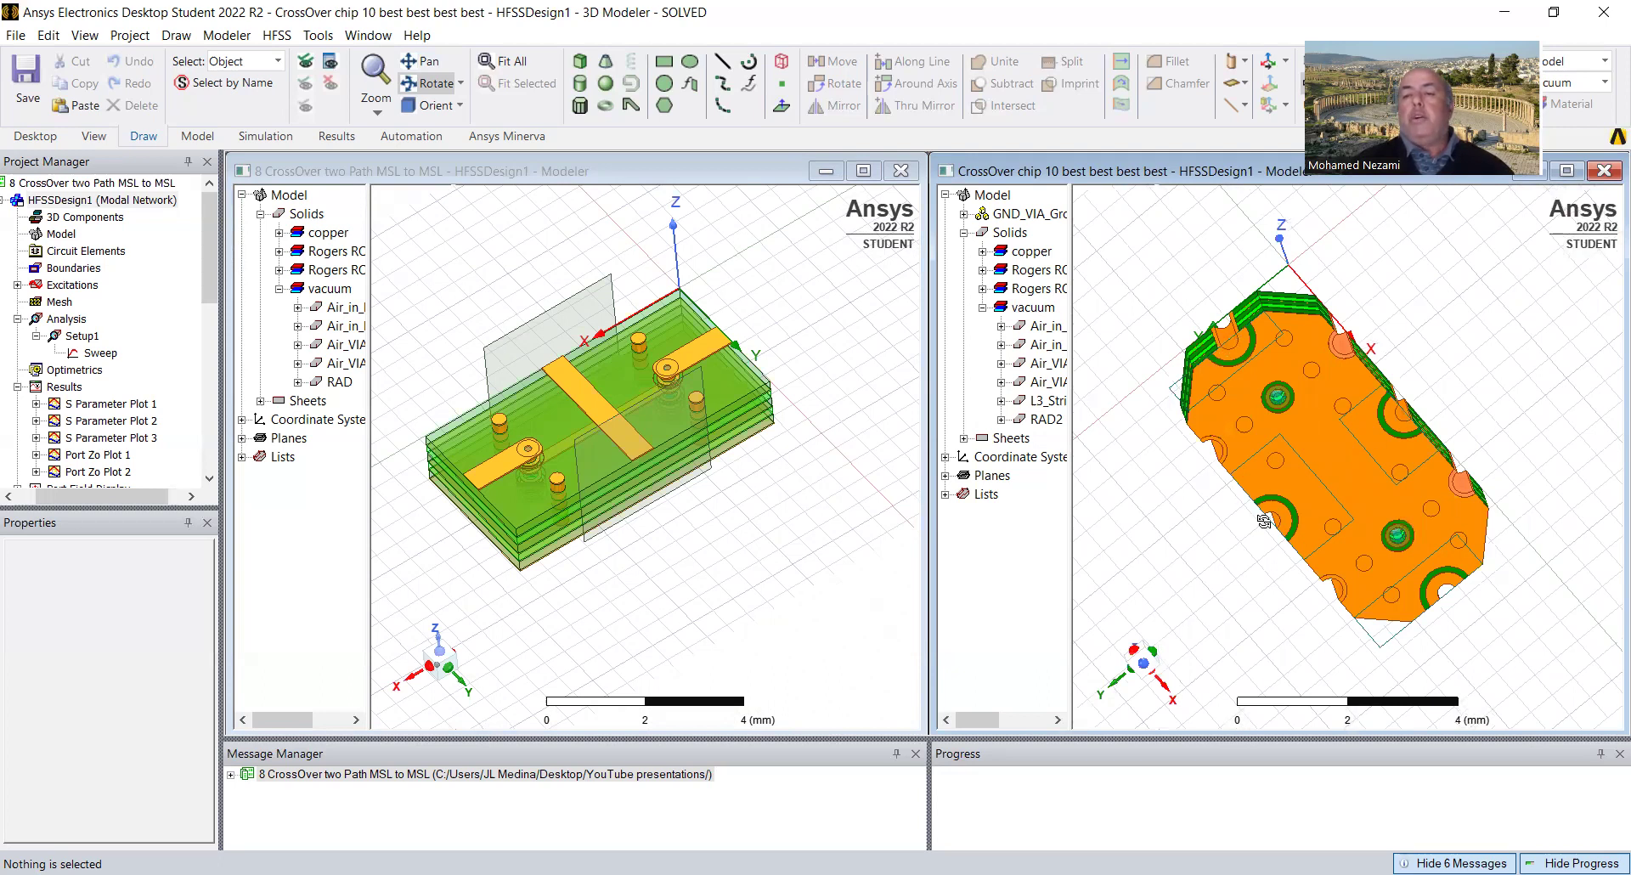
# Rotate the chip back so its green top face with crossing copper strips shows.
pyautogui.moveTo(1263, 397)
pyautogui.mouseDown()
pyautogui.moveTo(1256, 350)
pyautogui.moveTo(1276, 334)
pyautogui.moveTo(1292, 433)
pyautogui.moveTo(1221, 395)
pyautogui.moveTo(1215, 419)
pyautogui.moveTo(1256, 450)
pyautogui.moveTo(1248, 556)
pyautogui.moveTo(1440, 469)
pyautogui.mouseUp()
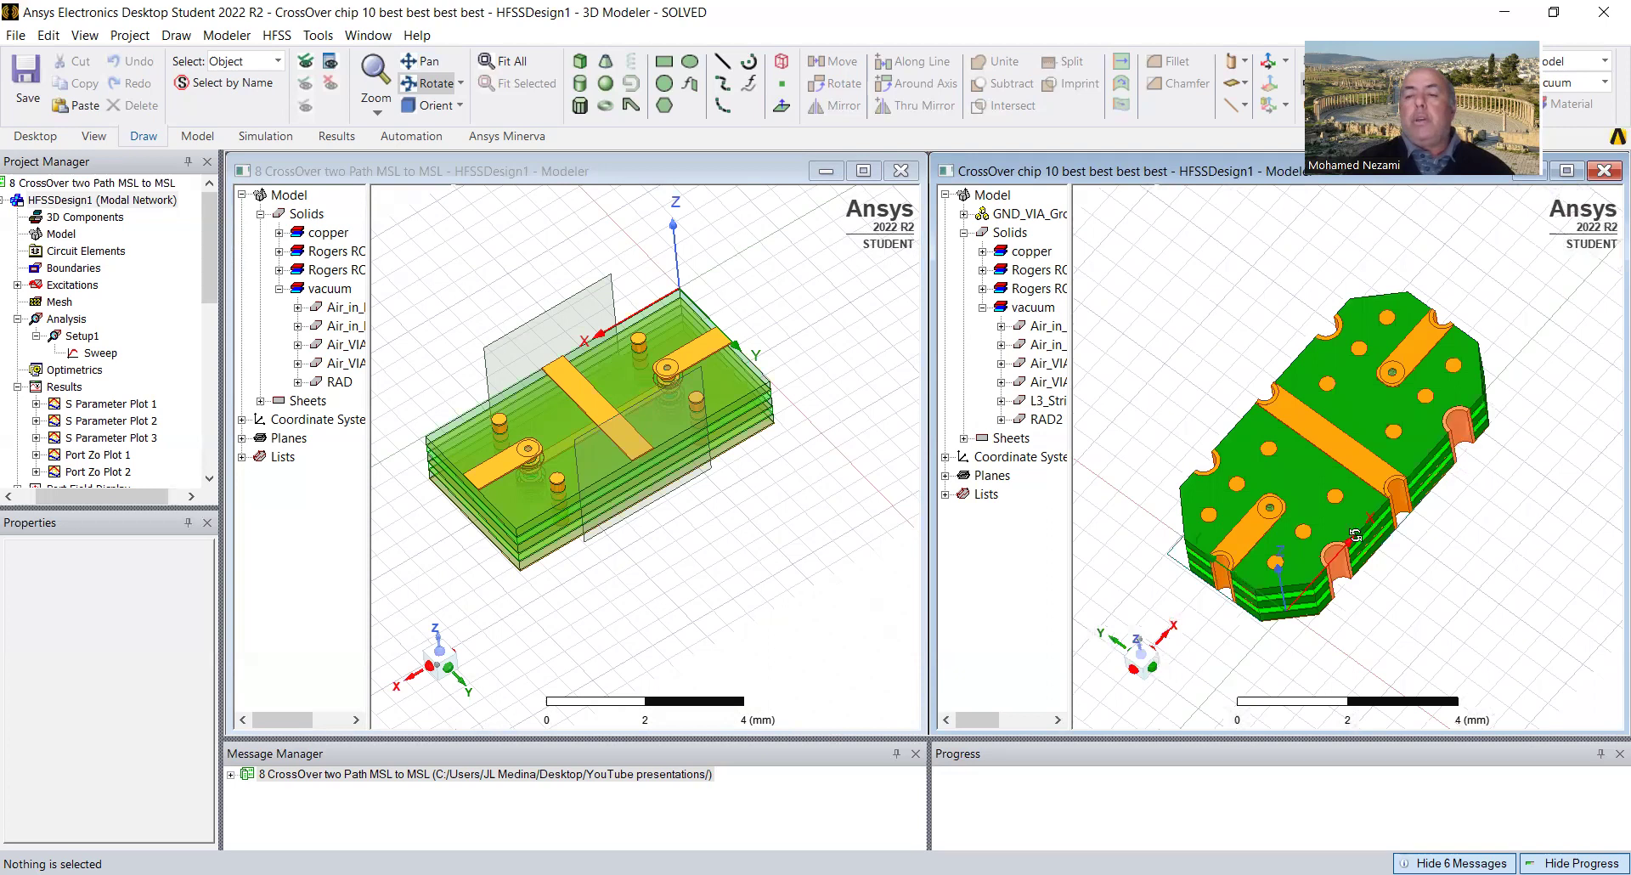
pyautogui.moveTo(1323, 363); pyautogui.dragTo(1348, 329)
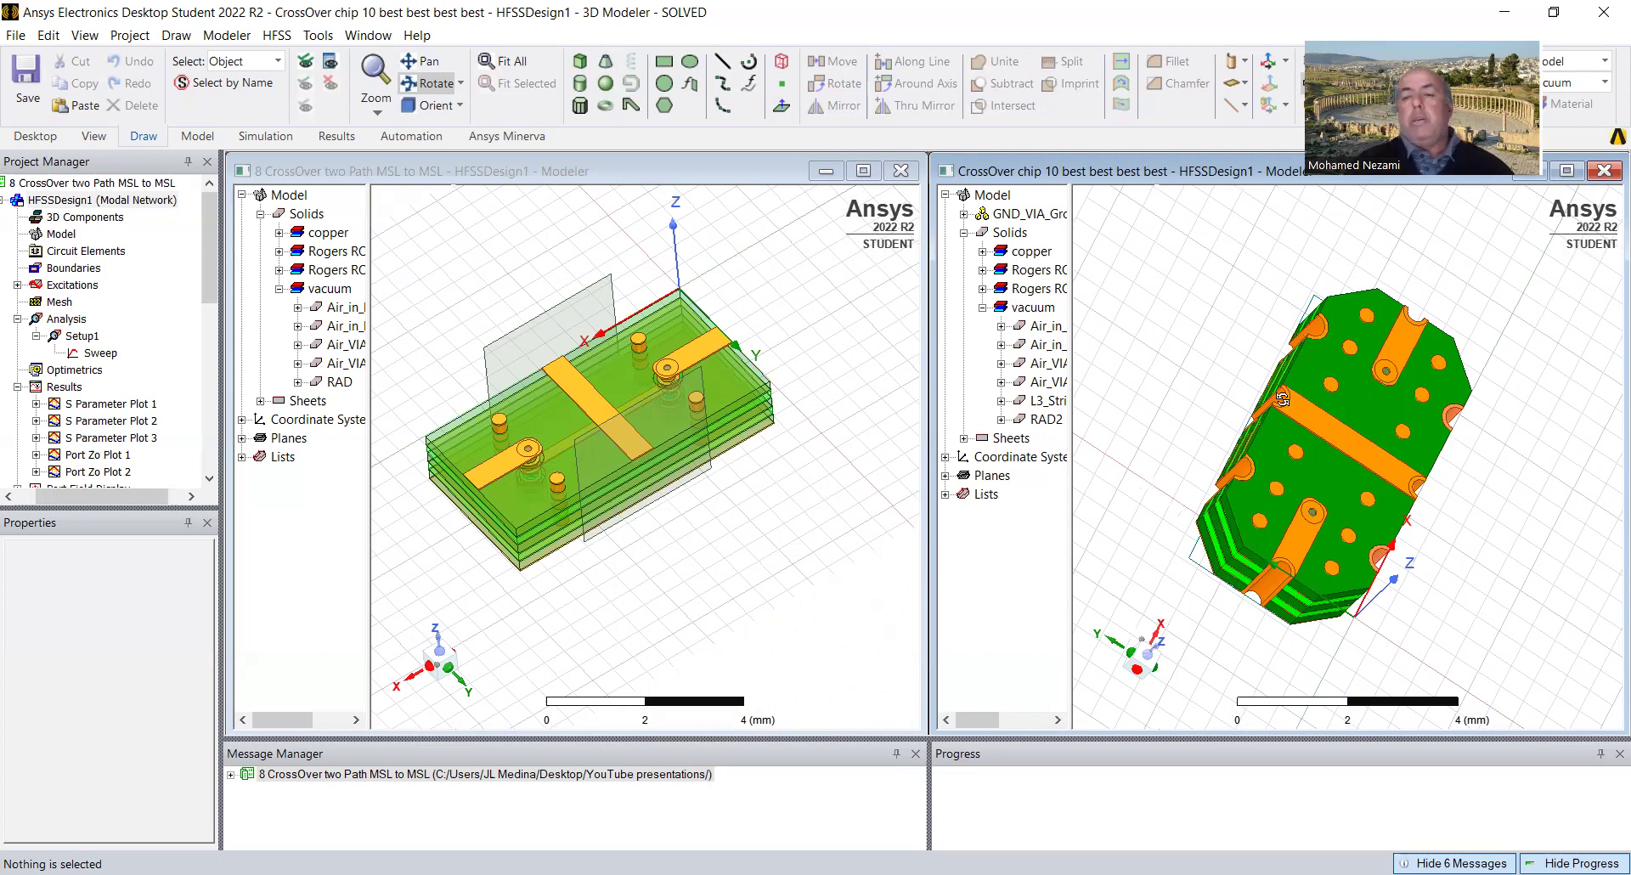
pyautogui.moveTo(1266, 500); pyautogui.dragTo(1202, 522)
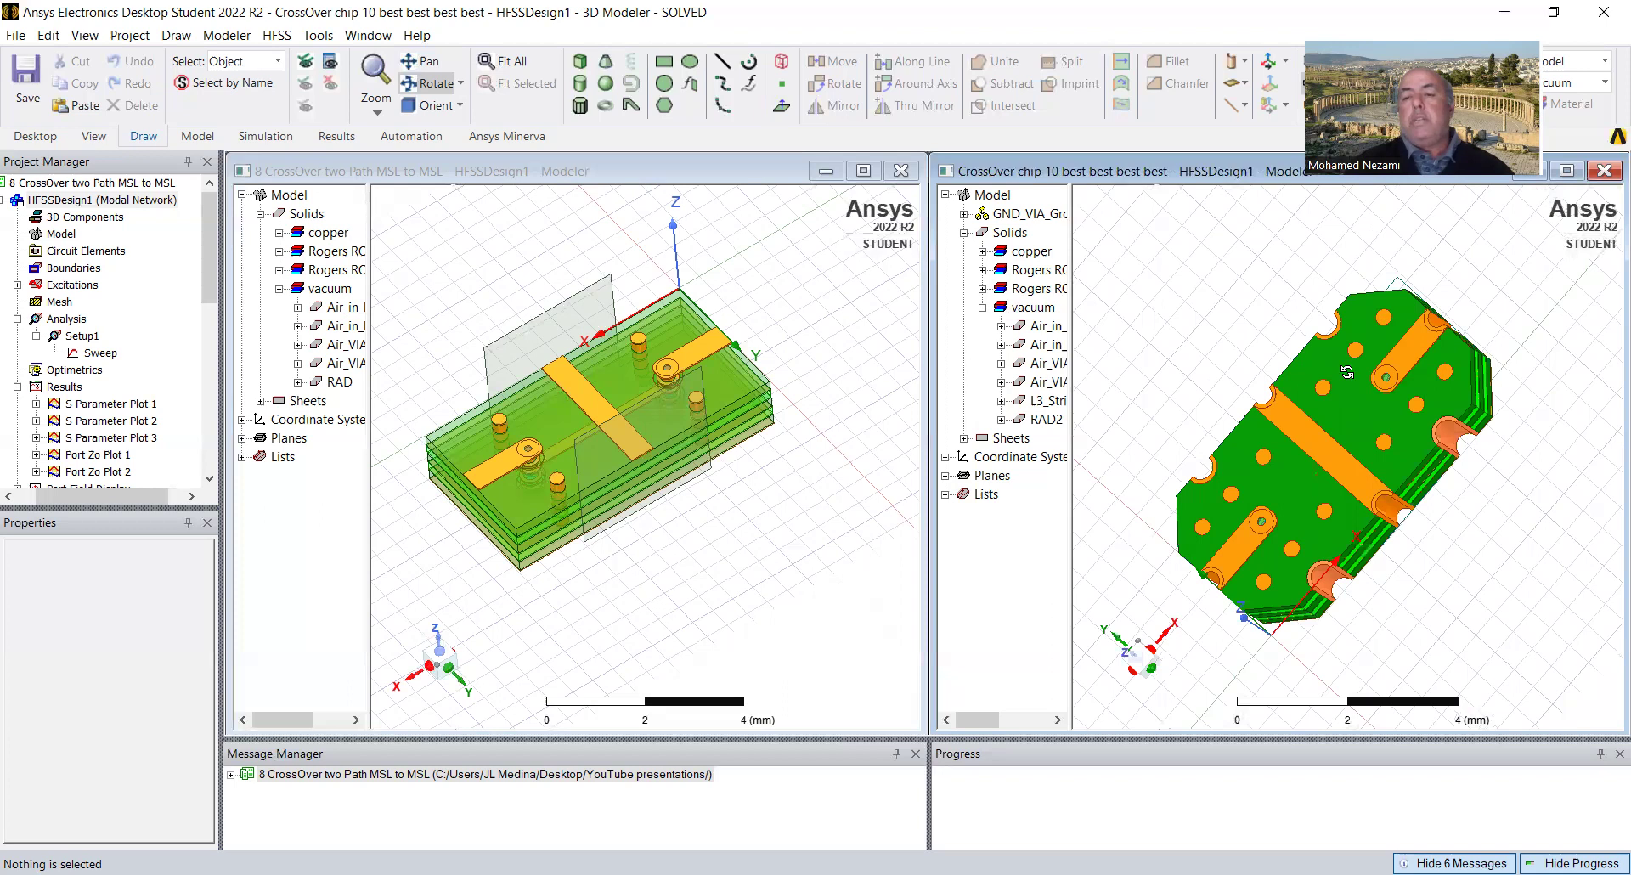
pyautogui.moveTo(1319, 500); pyautogui.dragTo(1333, 469)
pyautogui.moveTo(1394, 387); pyautogui.dragTo(1437, 315)
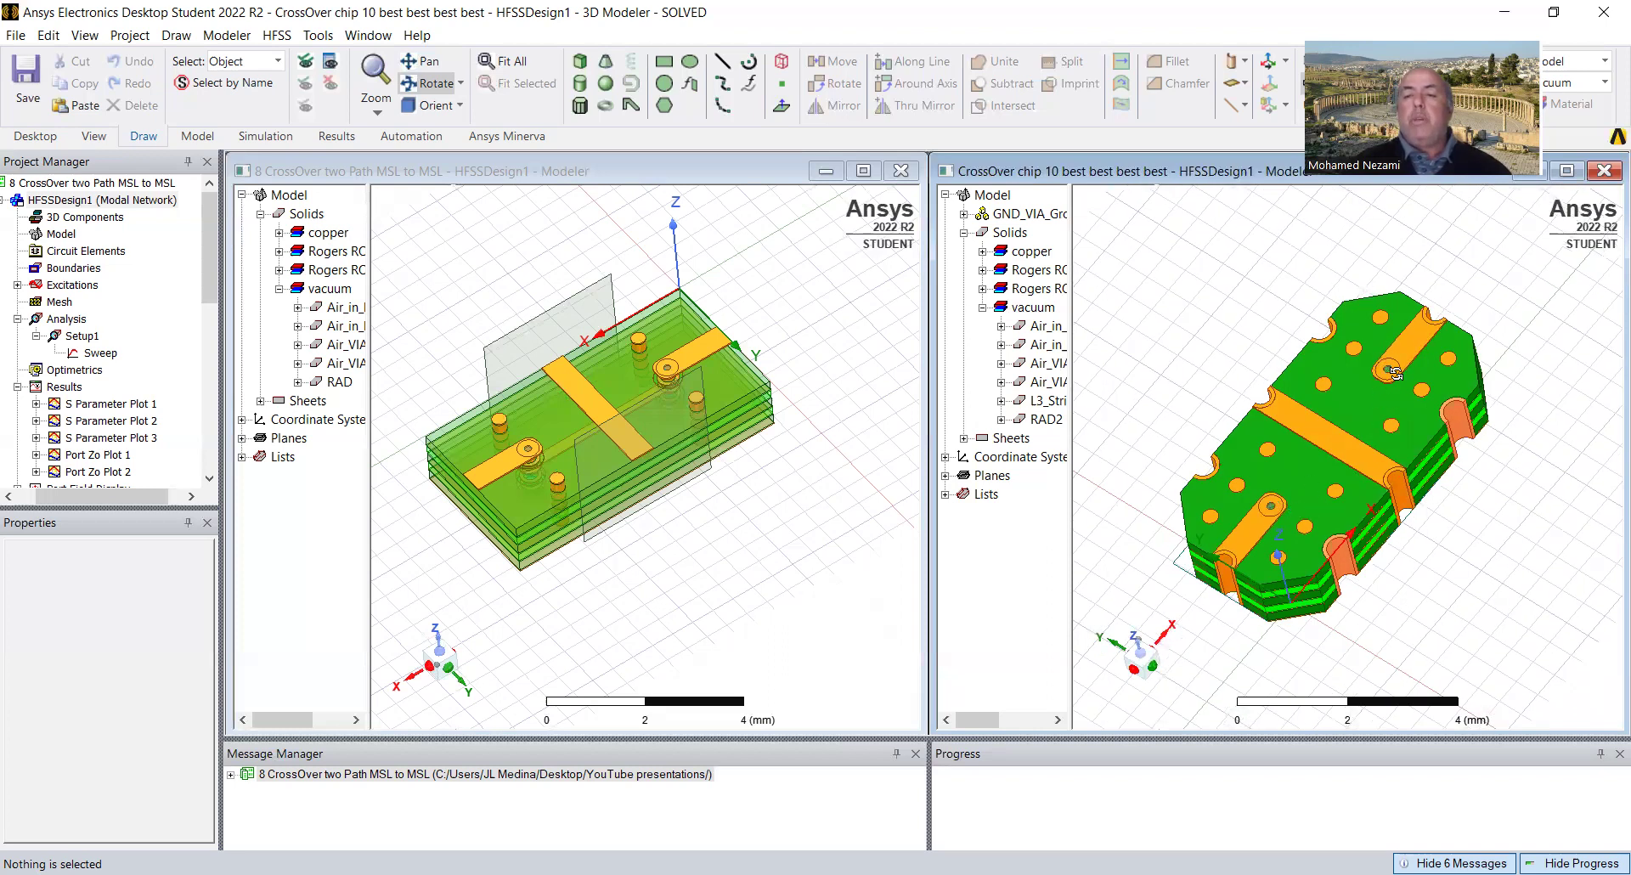
# Select S Parameter Plot 1 and the chip's Air_in region, then clear the selection.
pyautogui.click(143, 405)
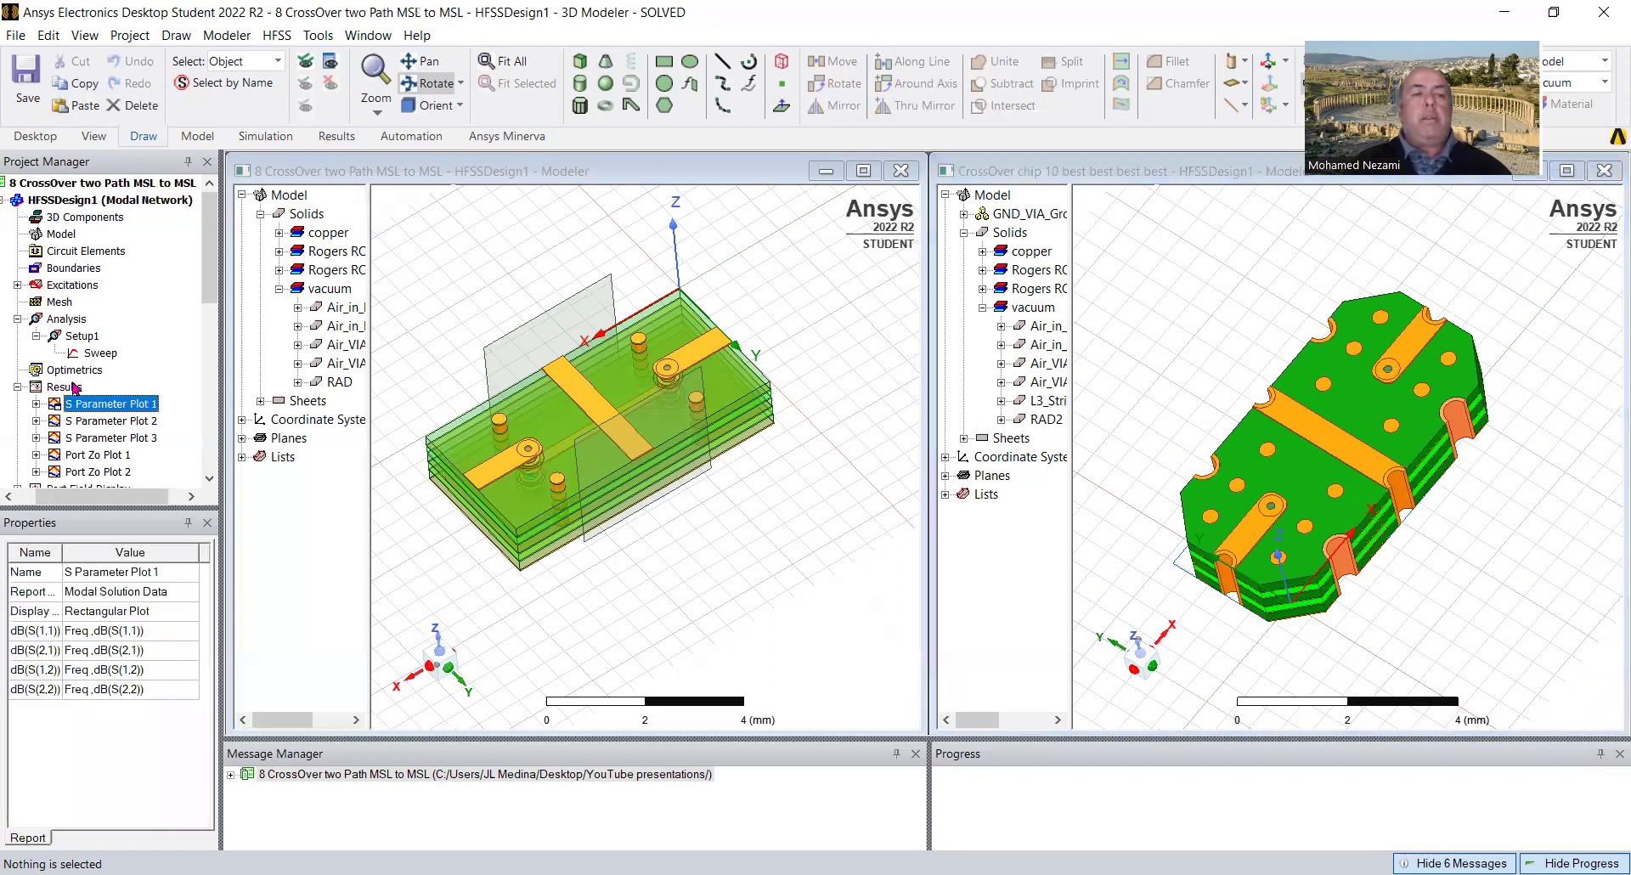
pyautogui.click(1032, 307)
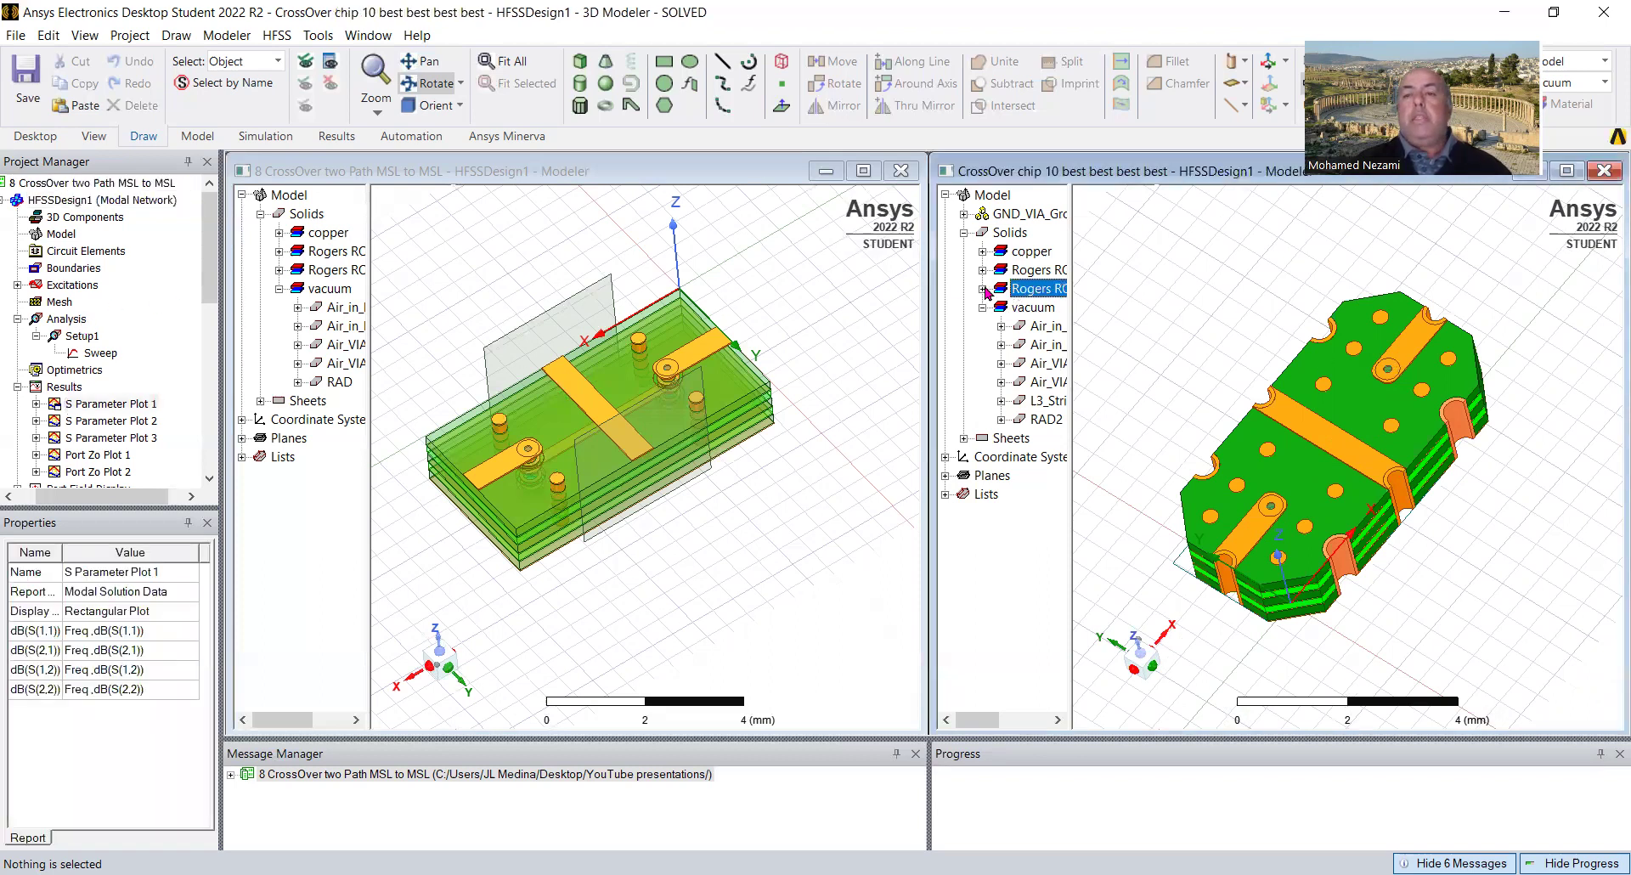
pyautogui.click(1047, 344)
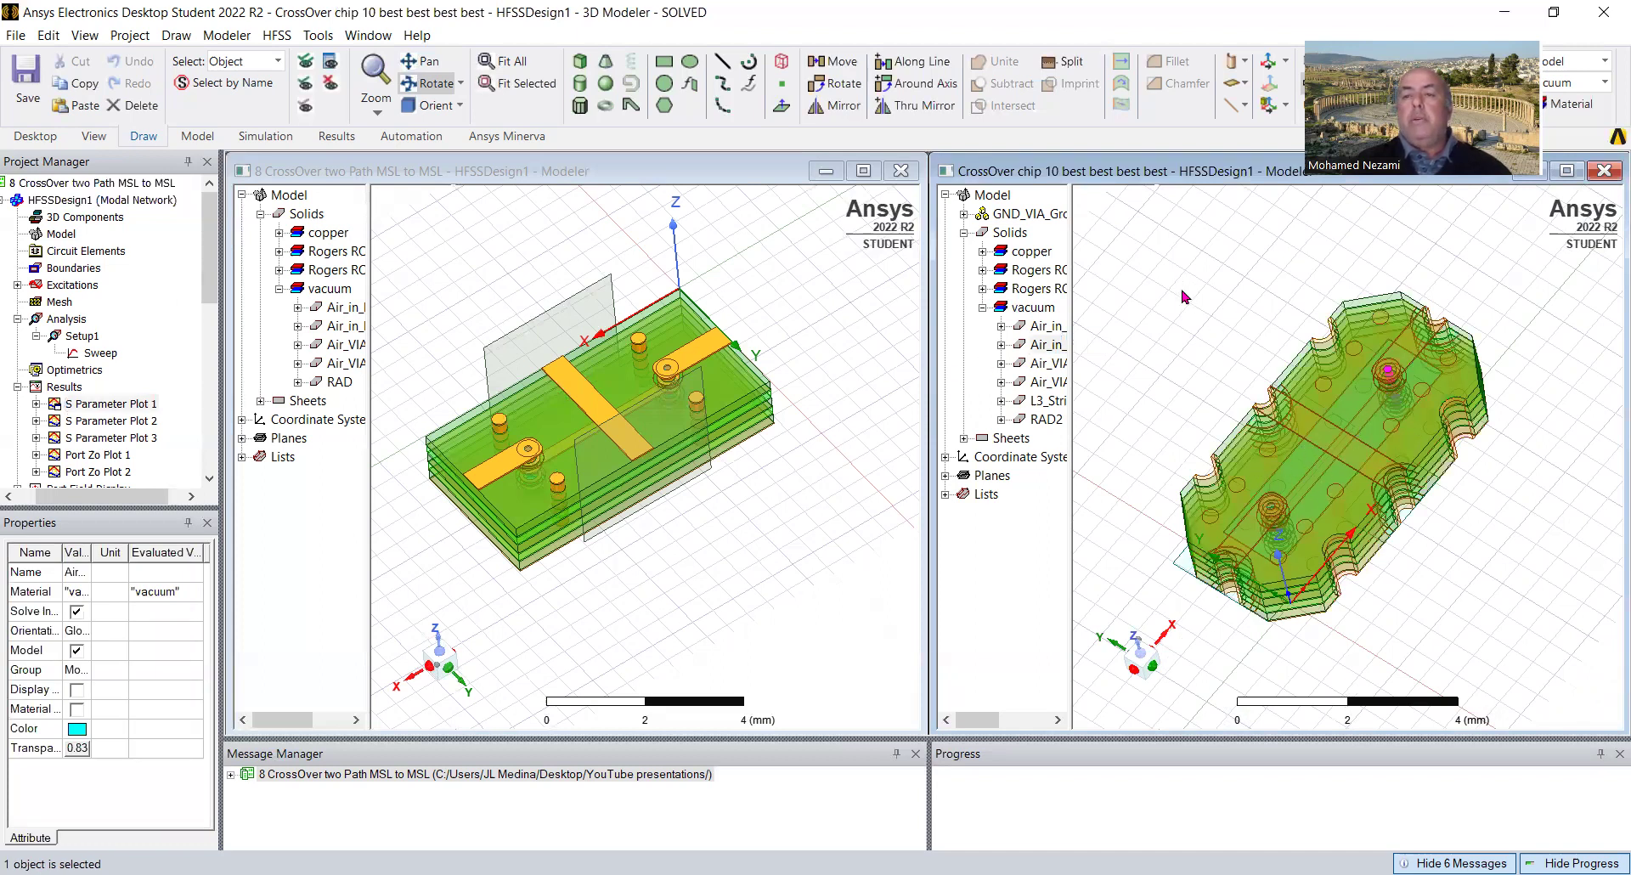
pyautogui.click(1160, 327)
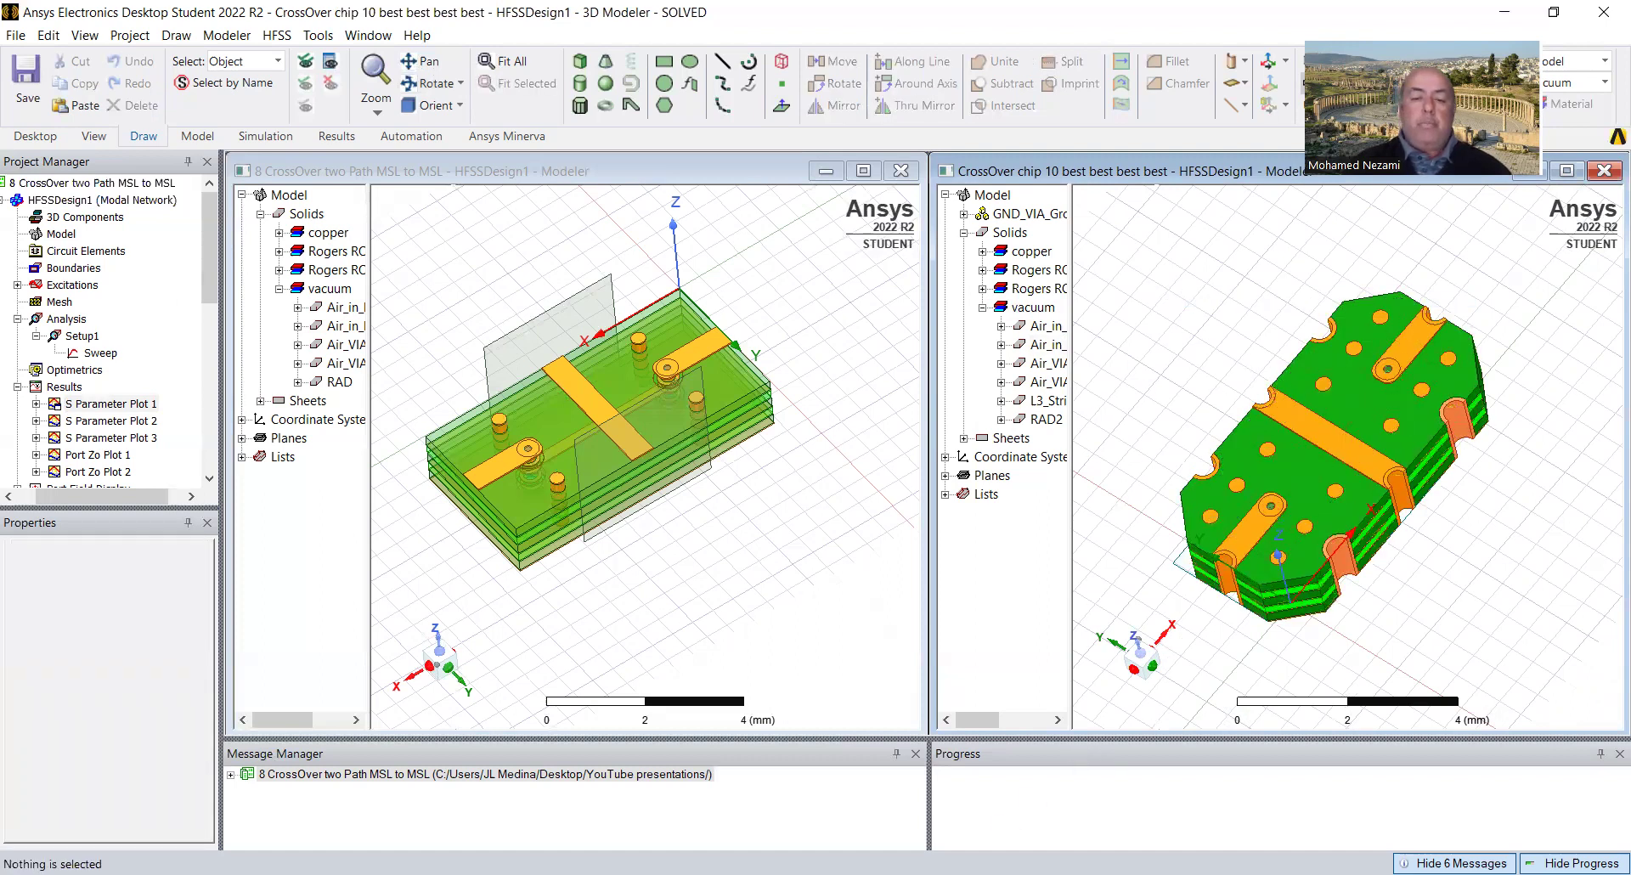
# Glance at the 'cross over designs part 3' title slide, then return to HFSS.
pyautogui.hotkey('alt', 'Tab')
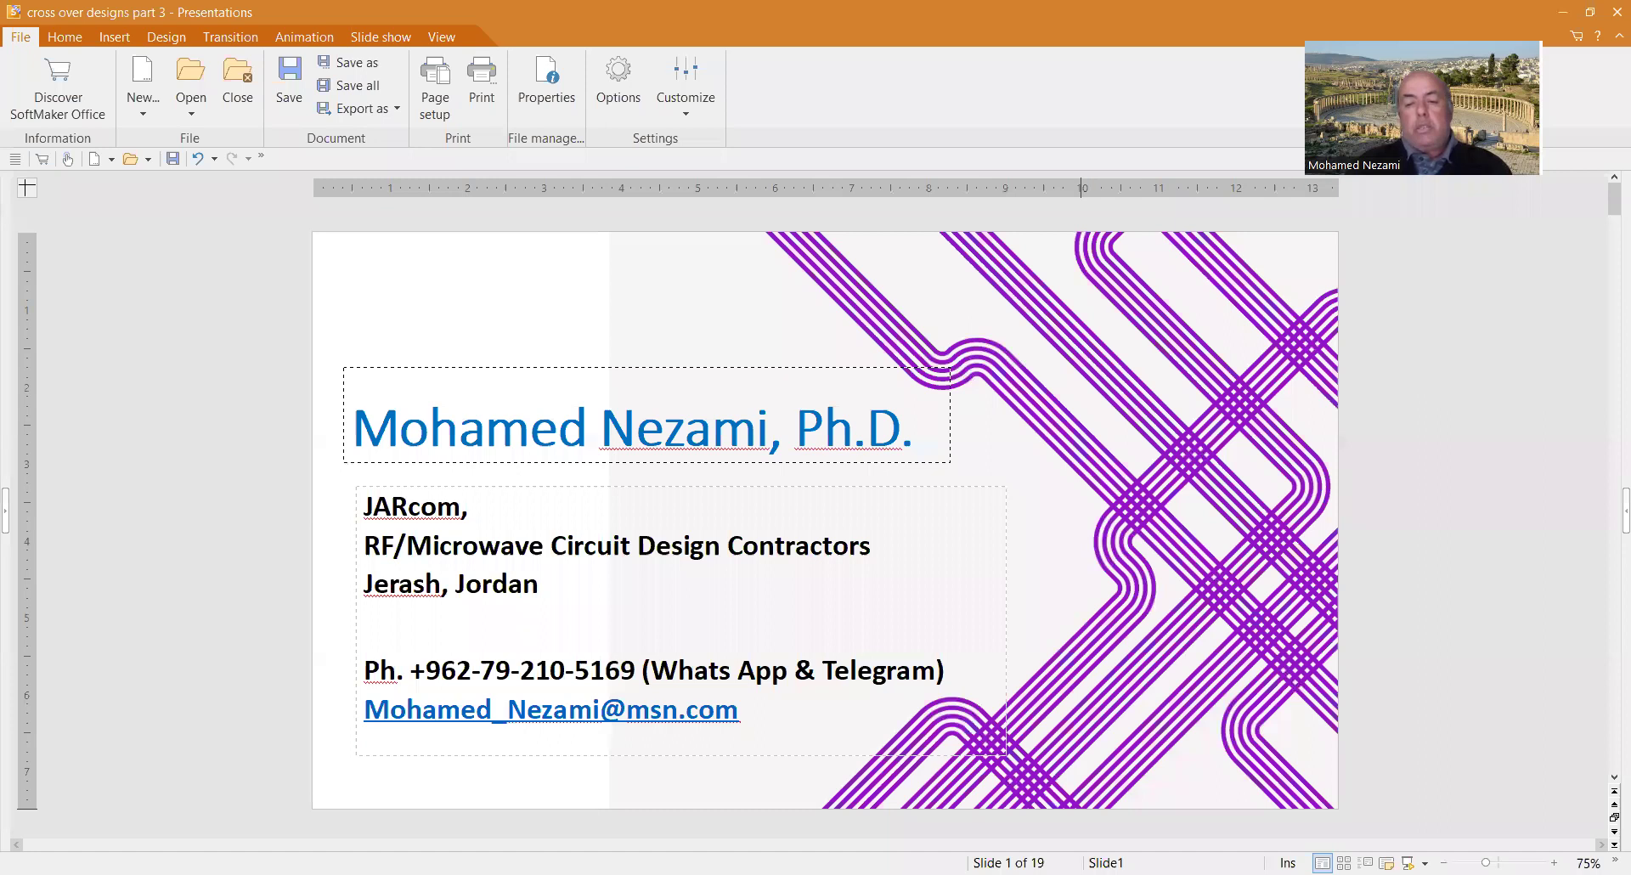
pyautogui.hotkey('alt', 'Tab')
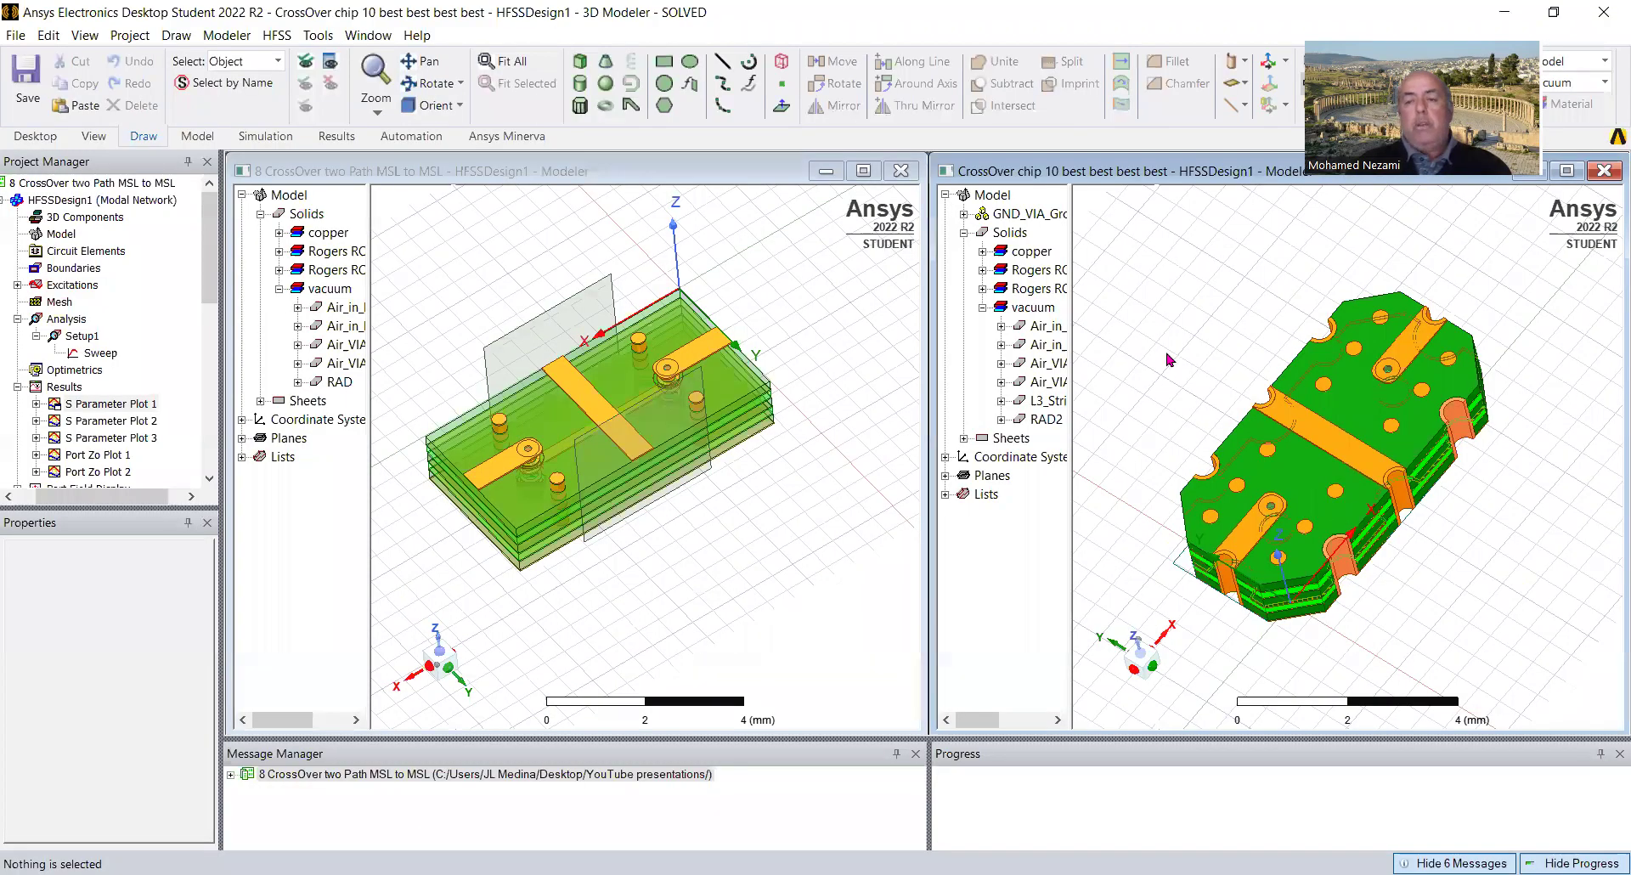
# Tumble the chip to inspect its edge pads, then show slide 2's HFSS training announcement.
pyautogui.click(444, 86)
pyautogui.moveTo(1368, 521); pyautogui.dragTo(1401, 509)
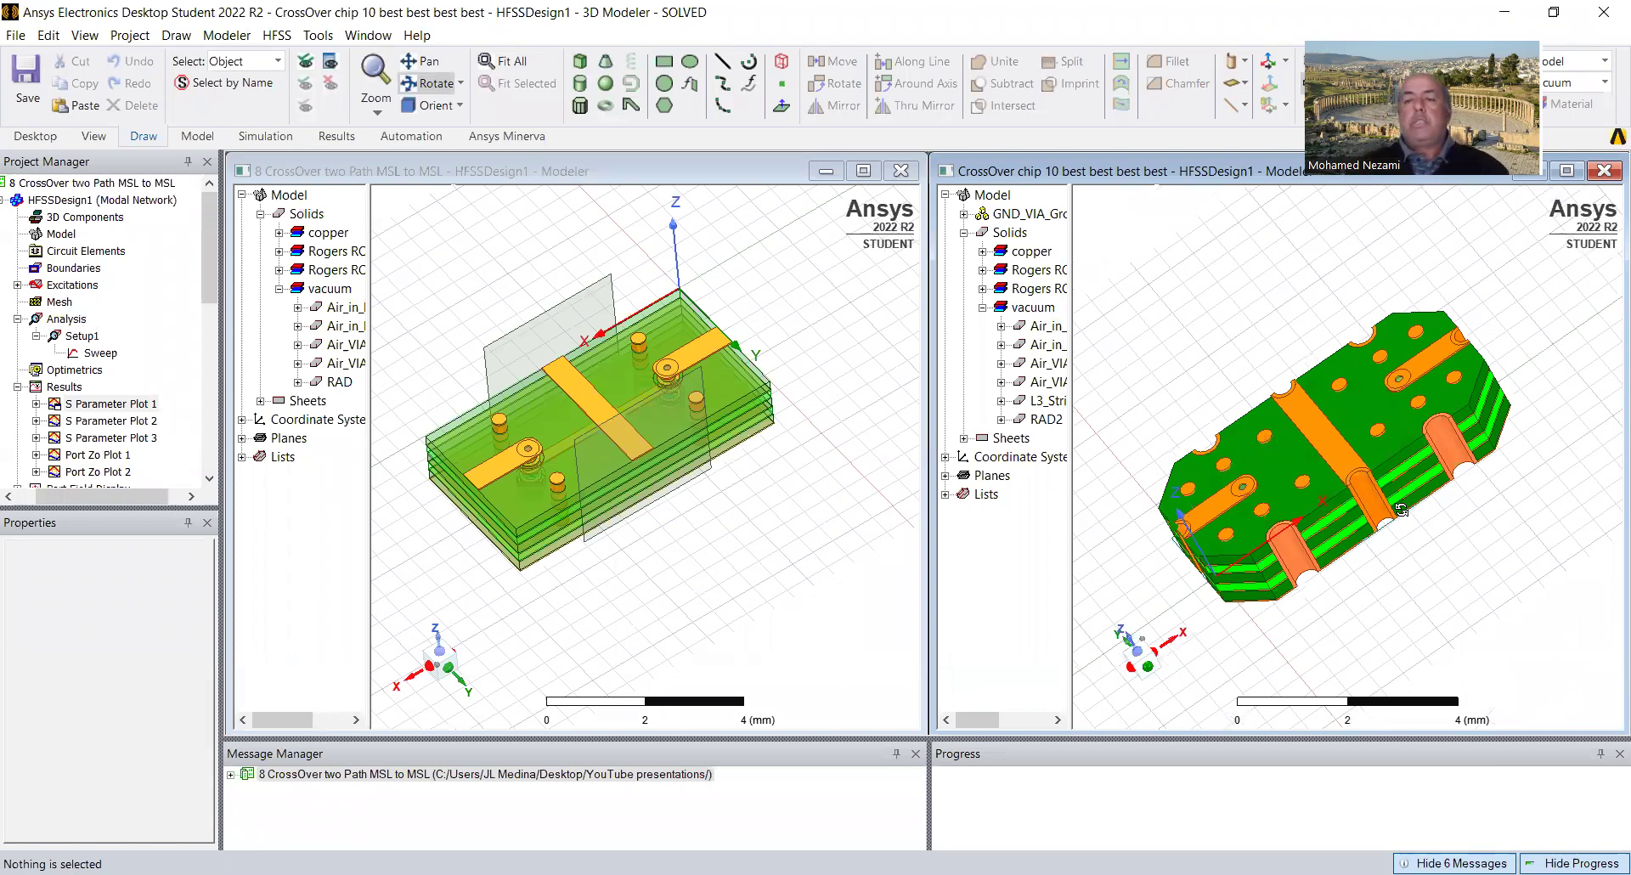
pyautogui.moveTo(1297, 495); pyautogui.dragTo(1308, 525)
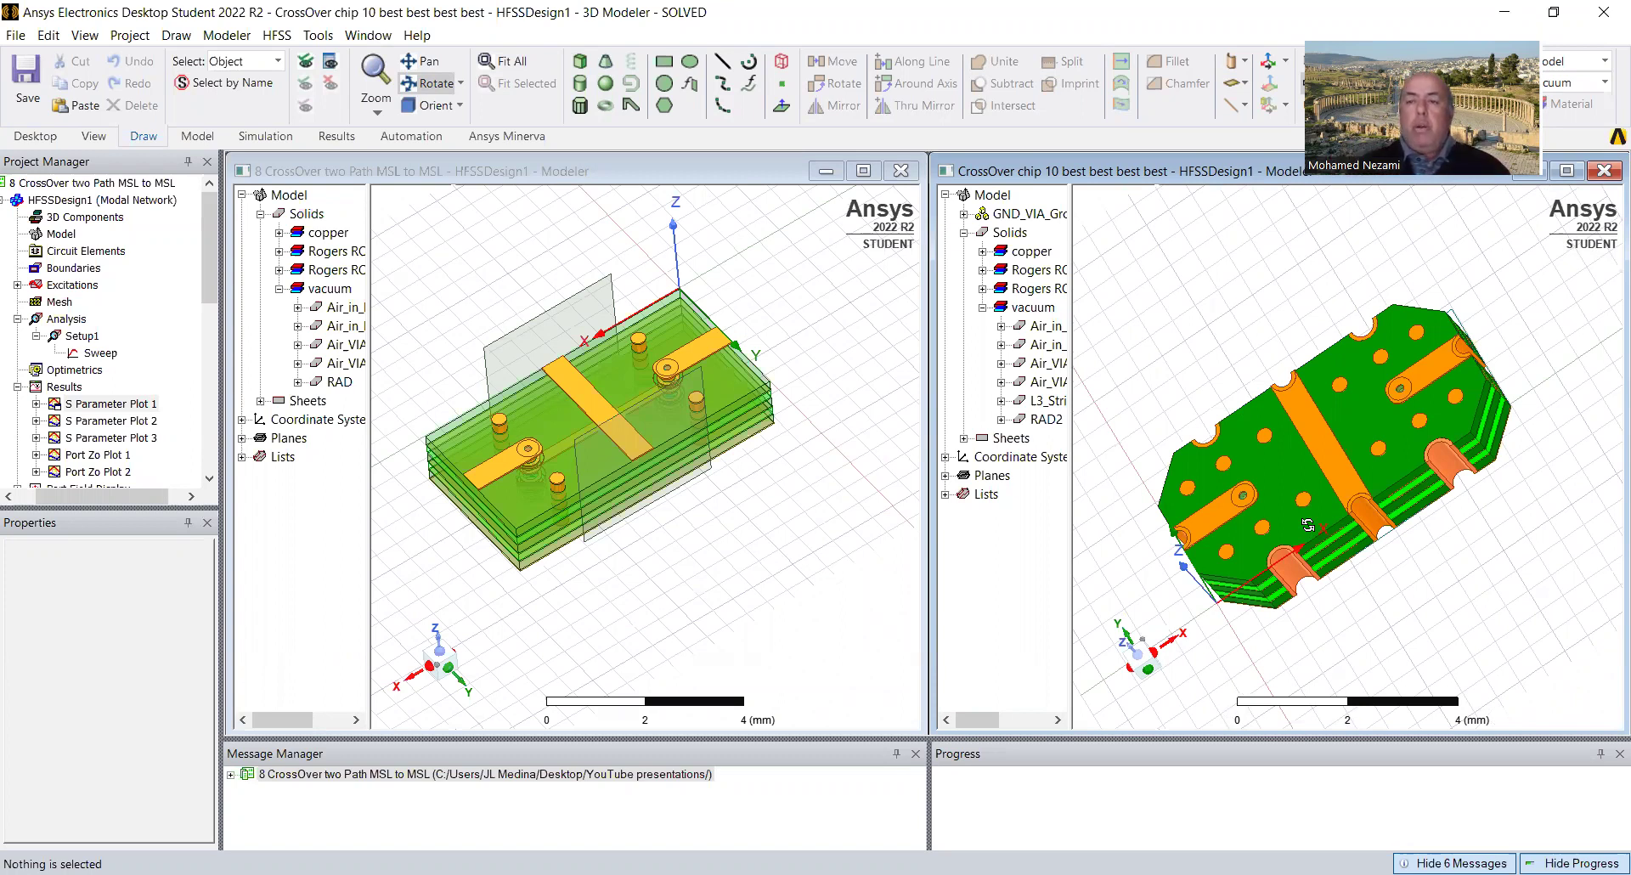
pyautogui.moveTo(1310, 472)
pyautogui.mouseDown()
pyautogui.moveTo(1320, 424)
pyautogui.moveTo(1347, 501)
pyautogui.moveTo(1363, 465)
pyautogui.moveTo(1356, 488)
pyautogui.moveTo(1309, 485)
pyautogui.mouseUp()
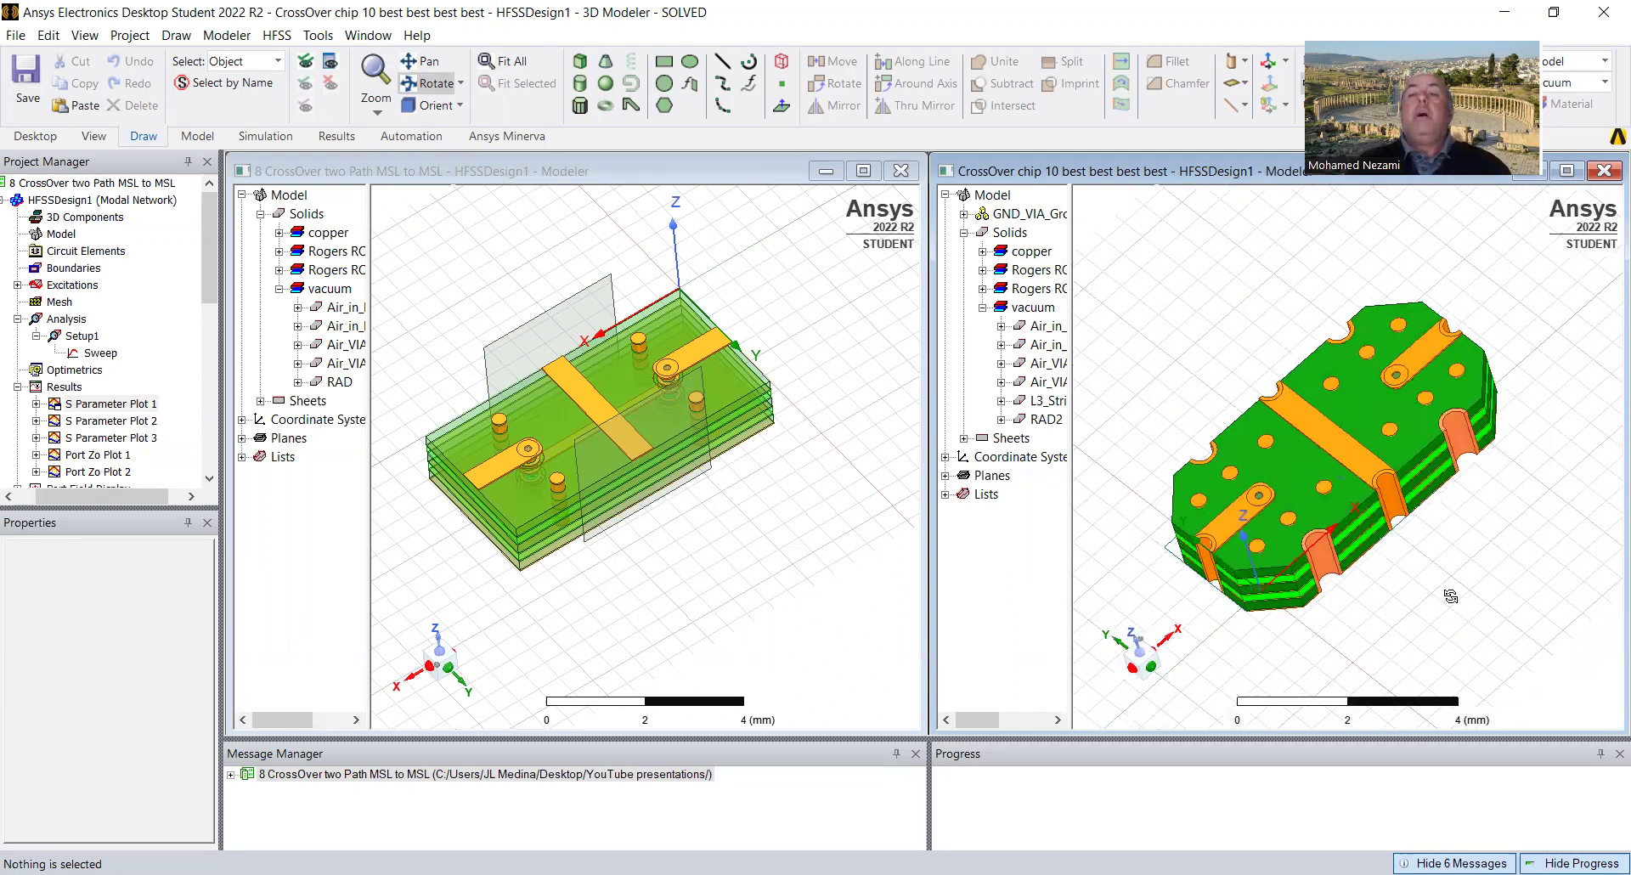
pyautogui.moveTo(1407, 520); pyautogui.dragTo(1251, 507)
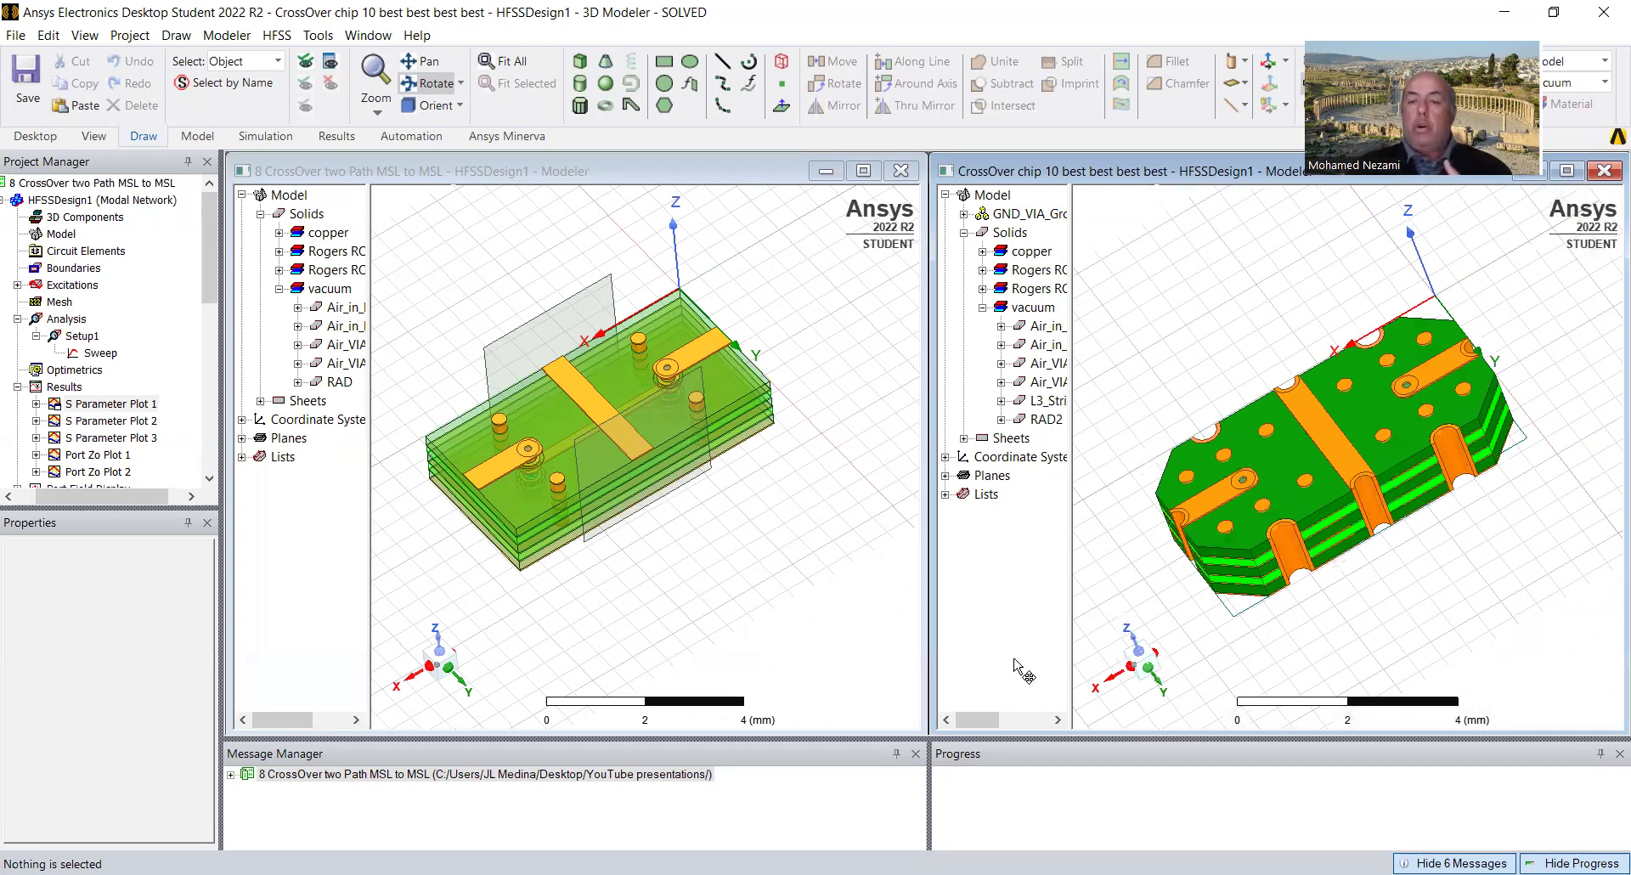
pyautogui.hotkey('alt', 'Tab')
pyautogui.scroll(-3, 1024, 670)
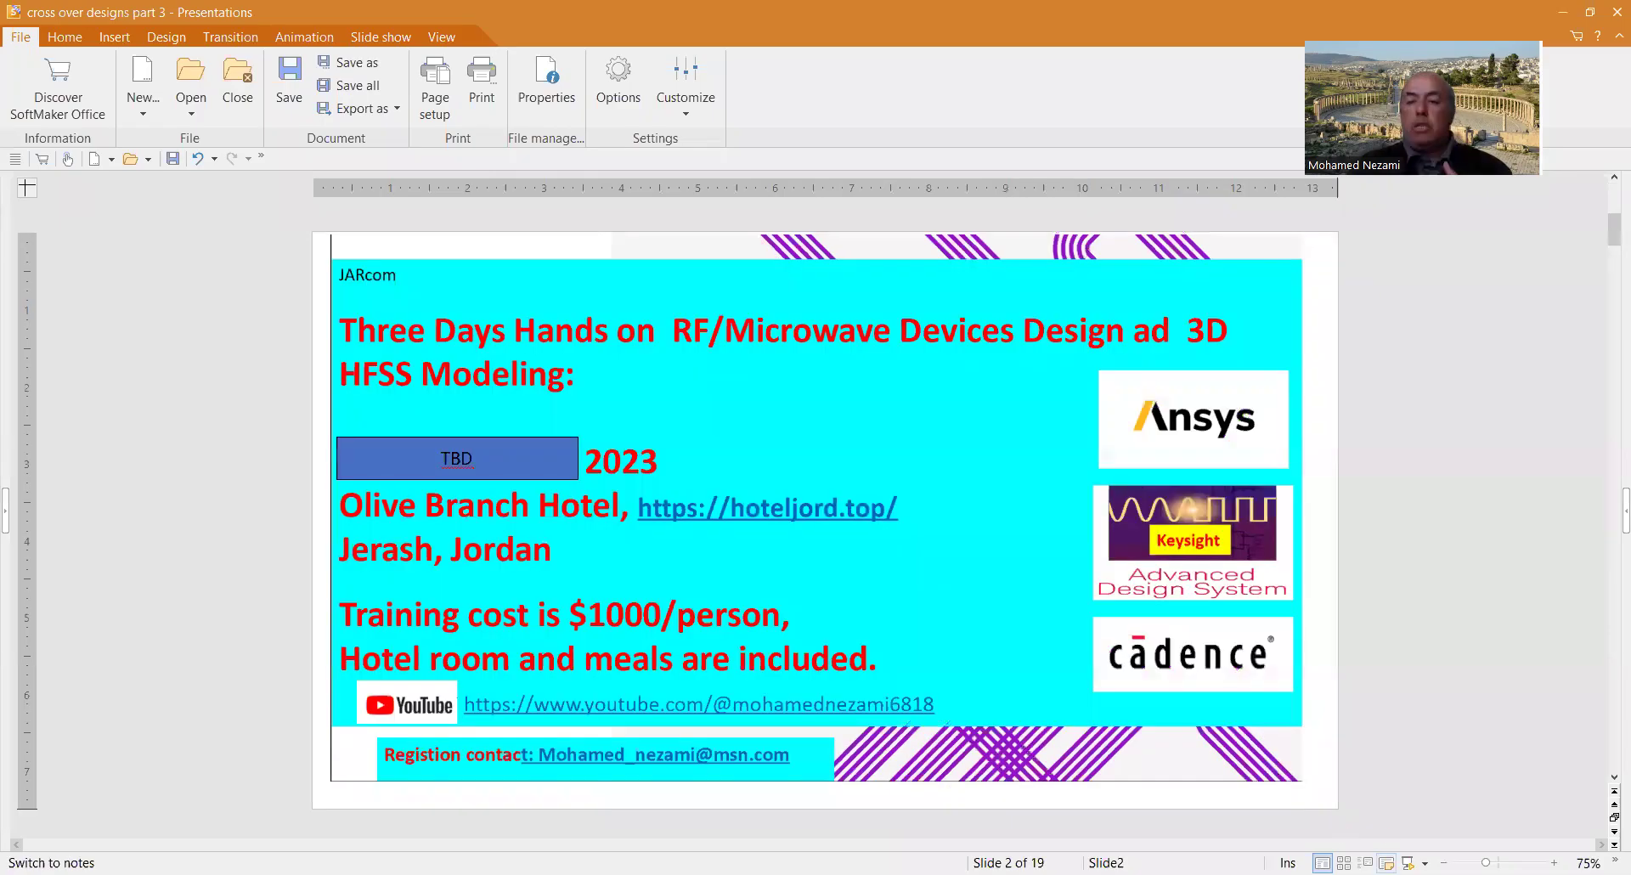
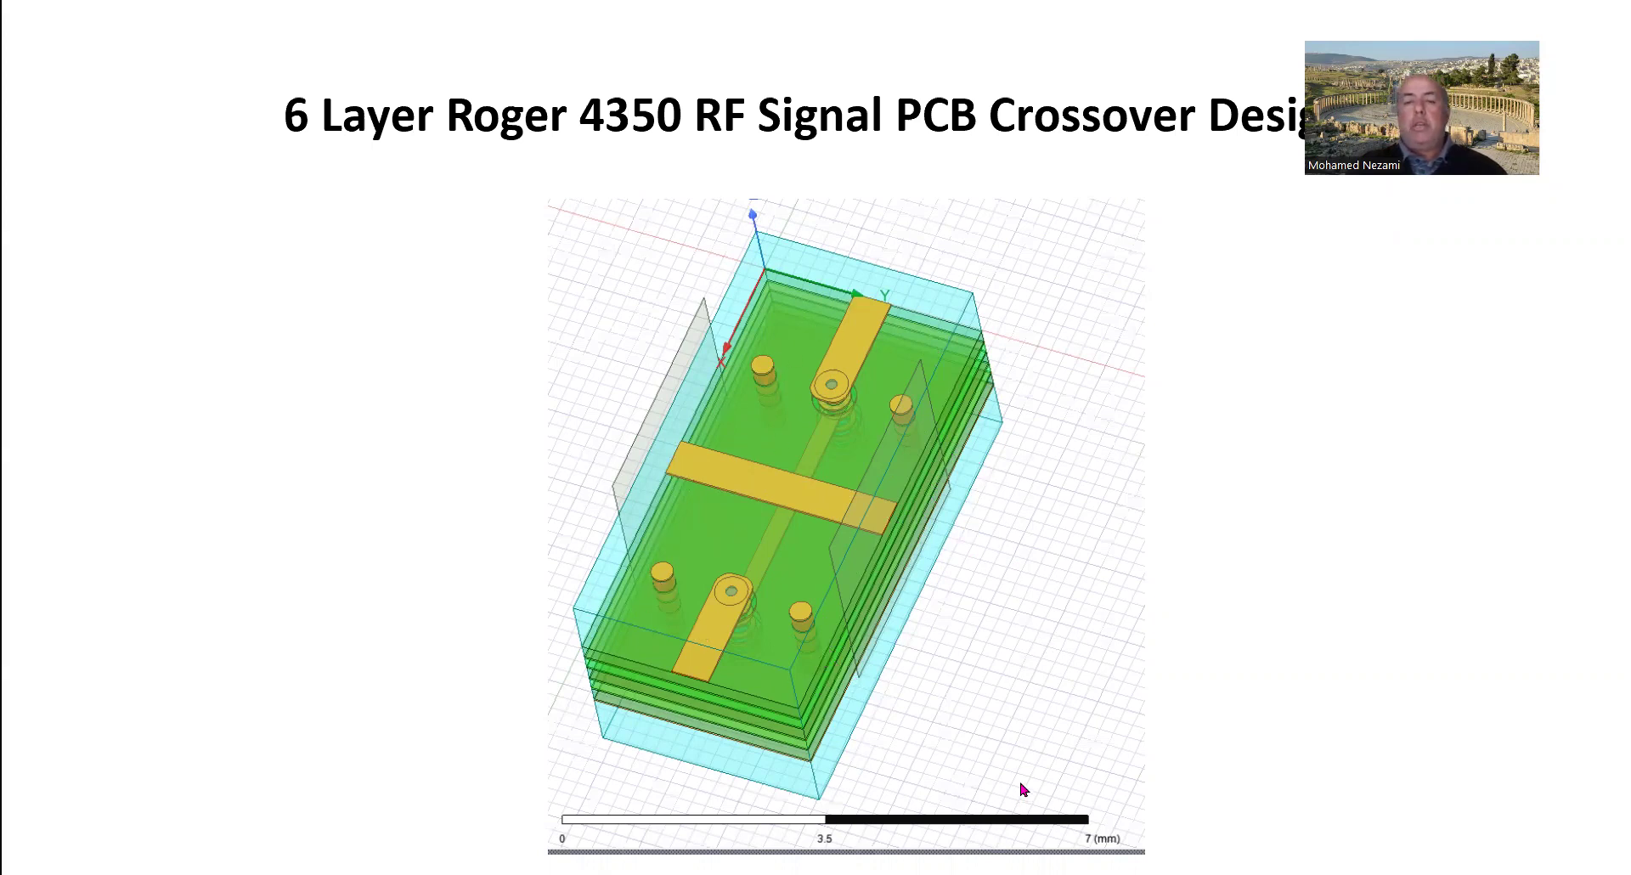
# End the SoftMaker crossover slide show and bring up the HFSS window with both crossover models.
pyautogui.press('Escape')
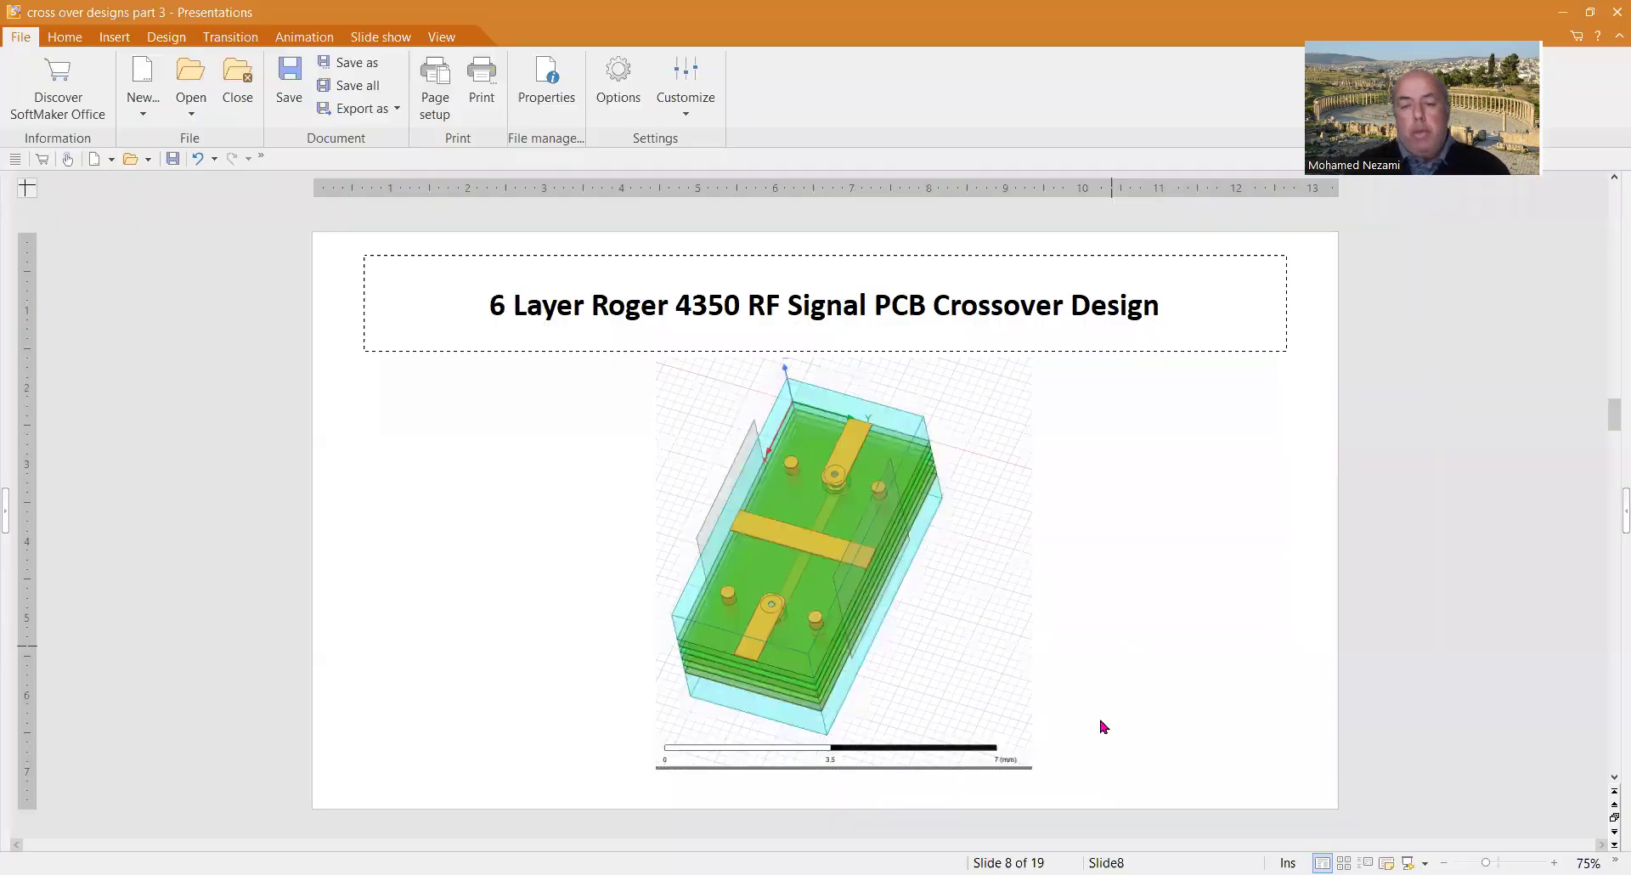
pyautogui.hotkey('alt', 'Tab')
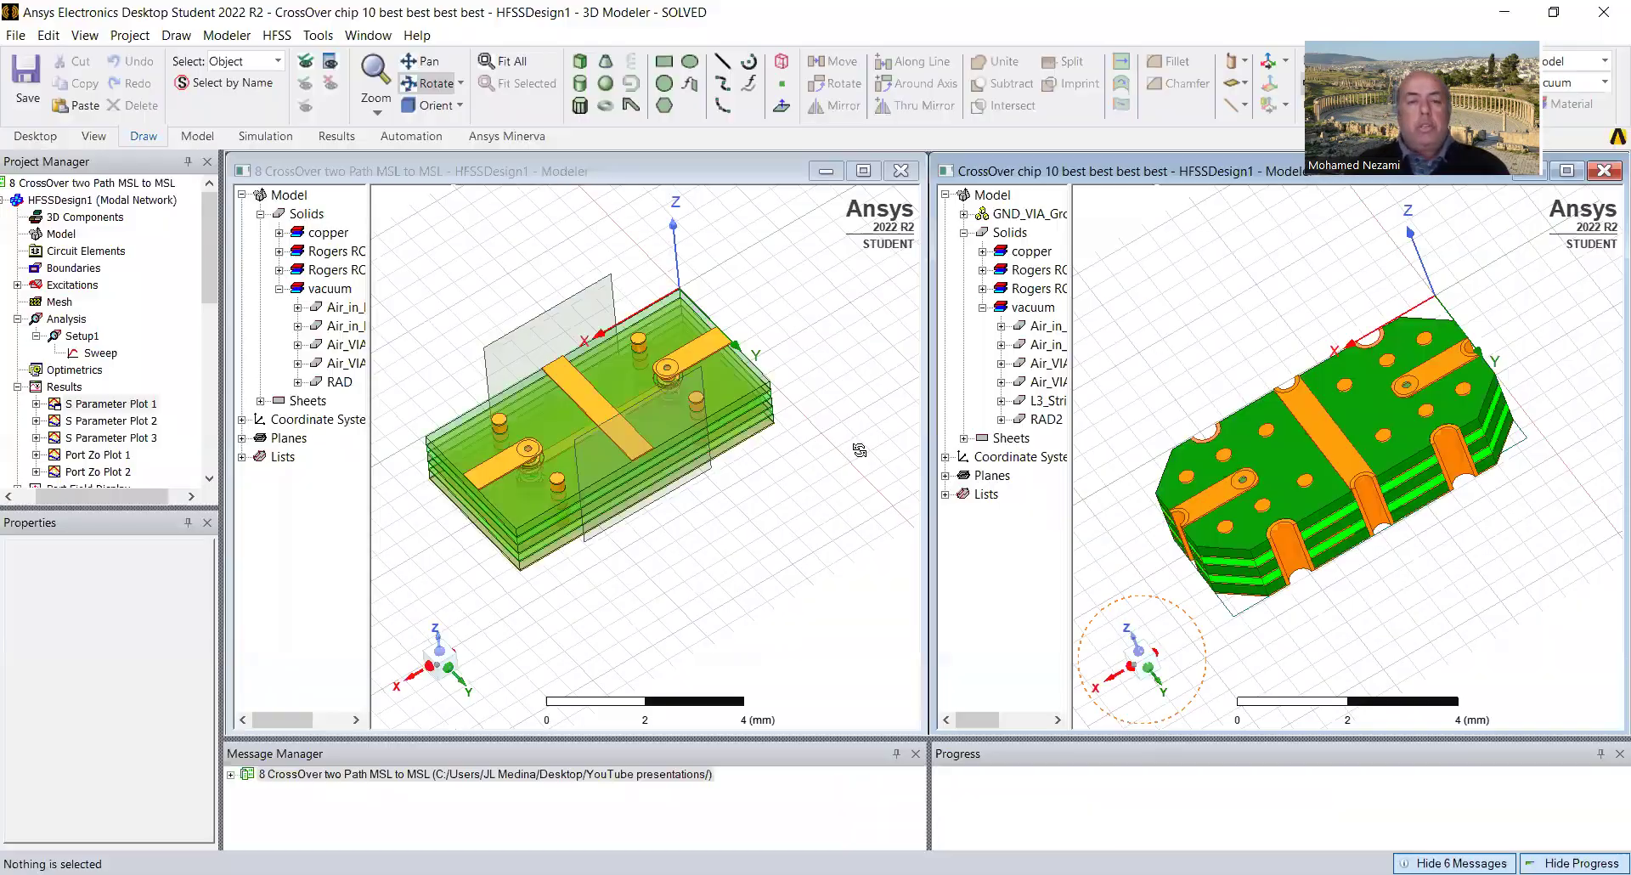
# Maximize the left crossover model in a near top-down view and list its copper objects.
pyautogui.click(864, 171)
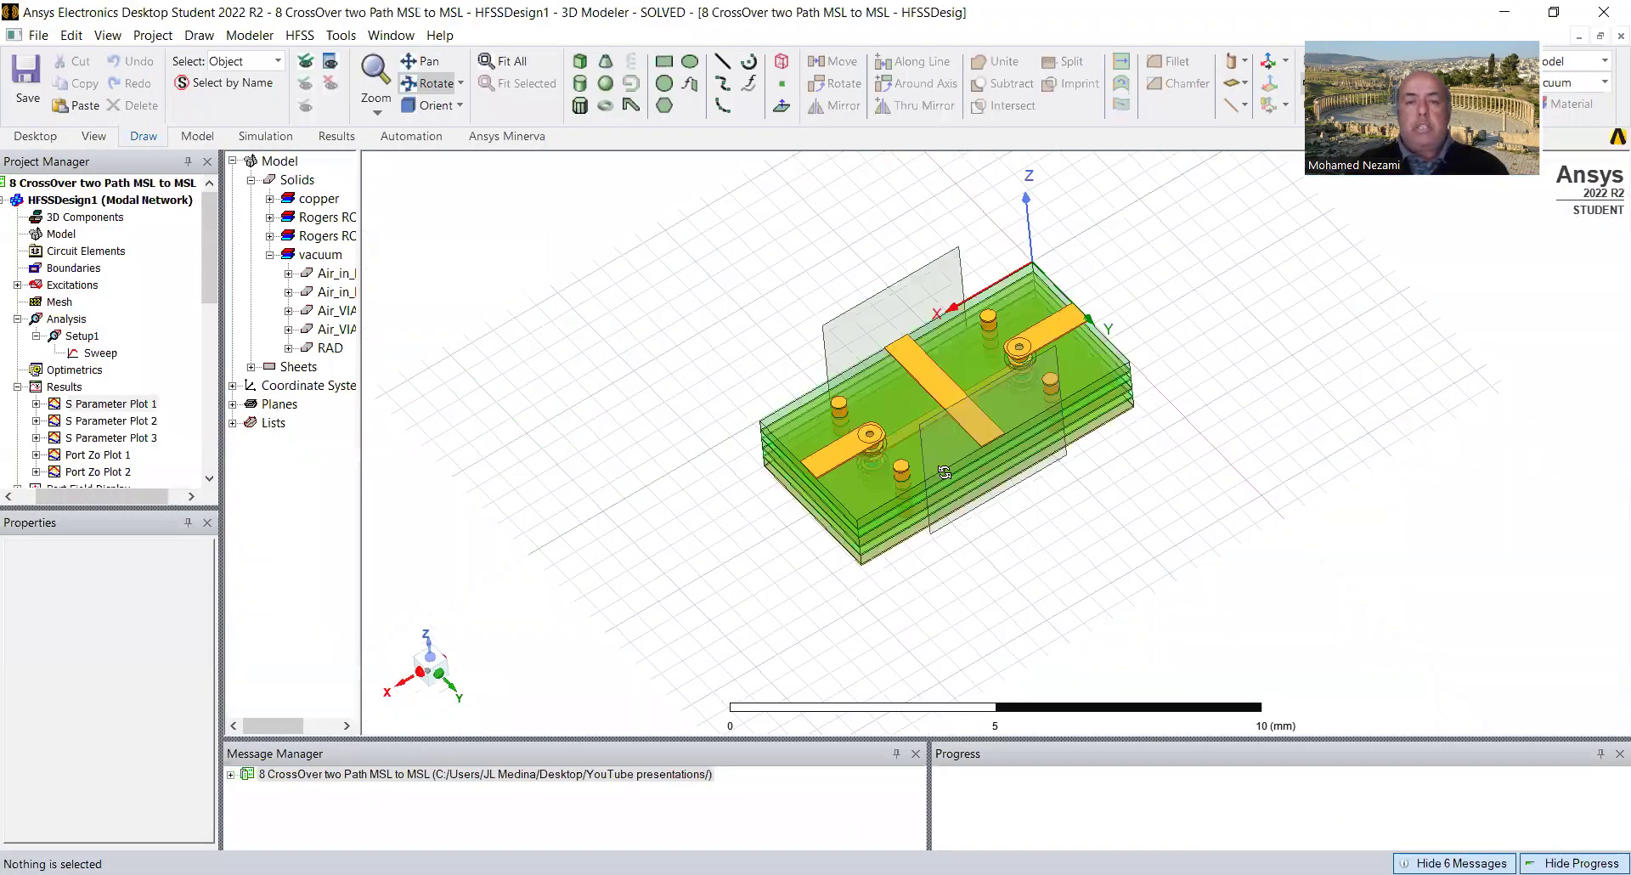
pyautogui.moveTo(945, 471); pyautogui.dragTo(896, 456)
pyautogui.scroll(2, 364, 285)
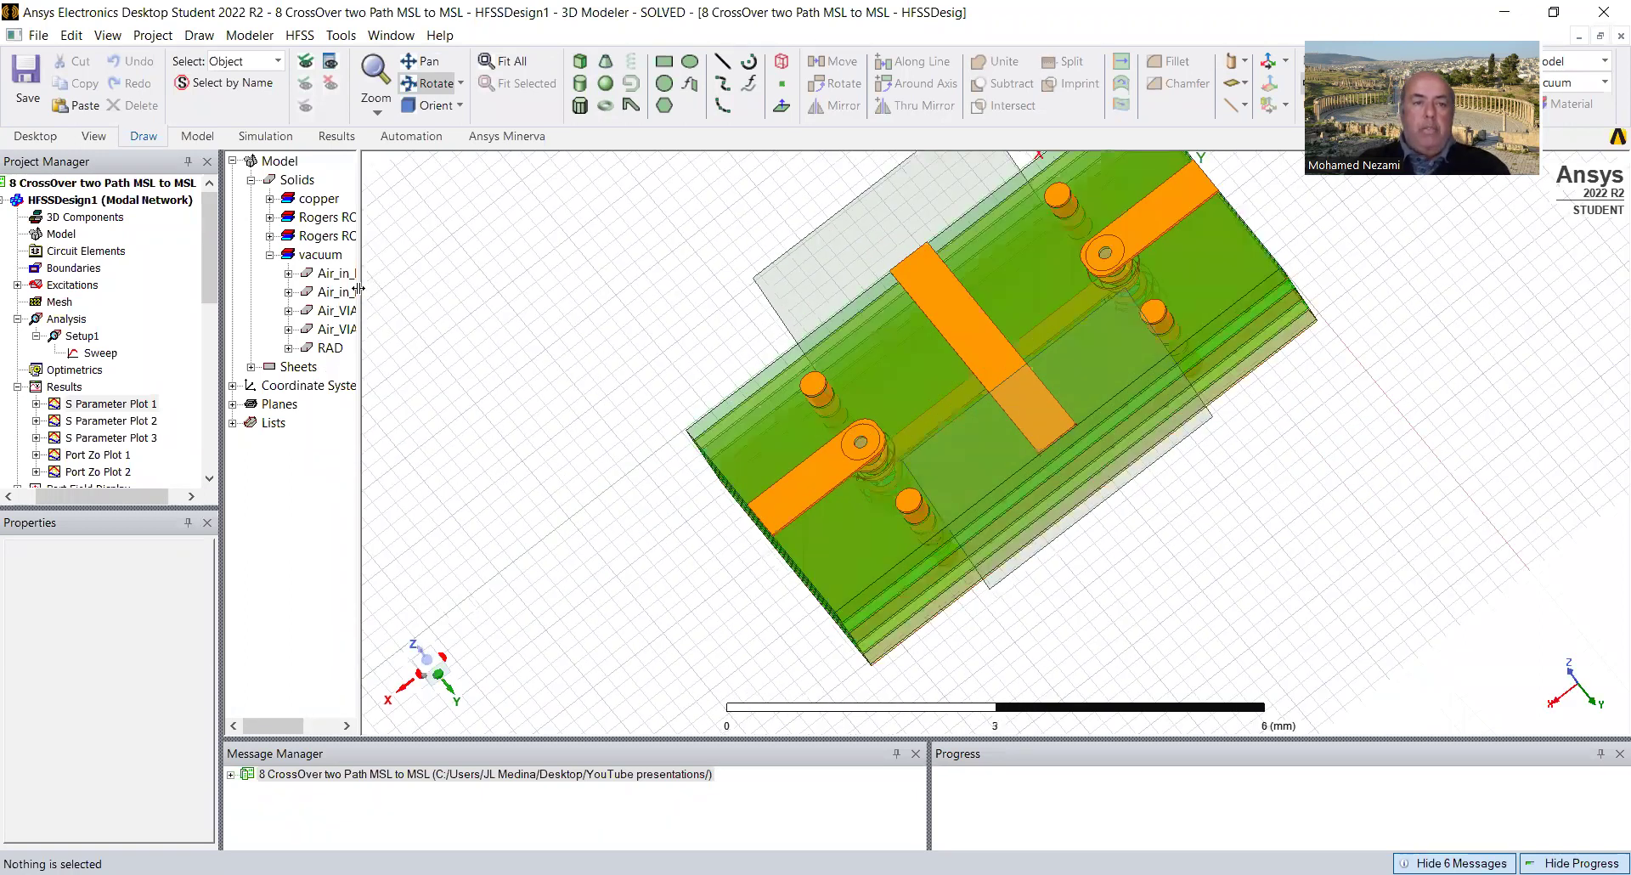
pyautogui.moveTo(433, 269); pyautogui.dragTo(499, 254)
pyautogui.click(269, 199)
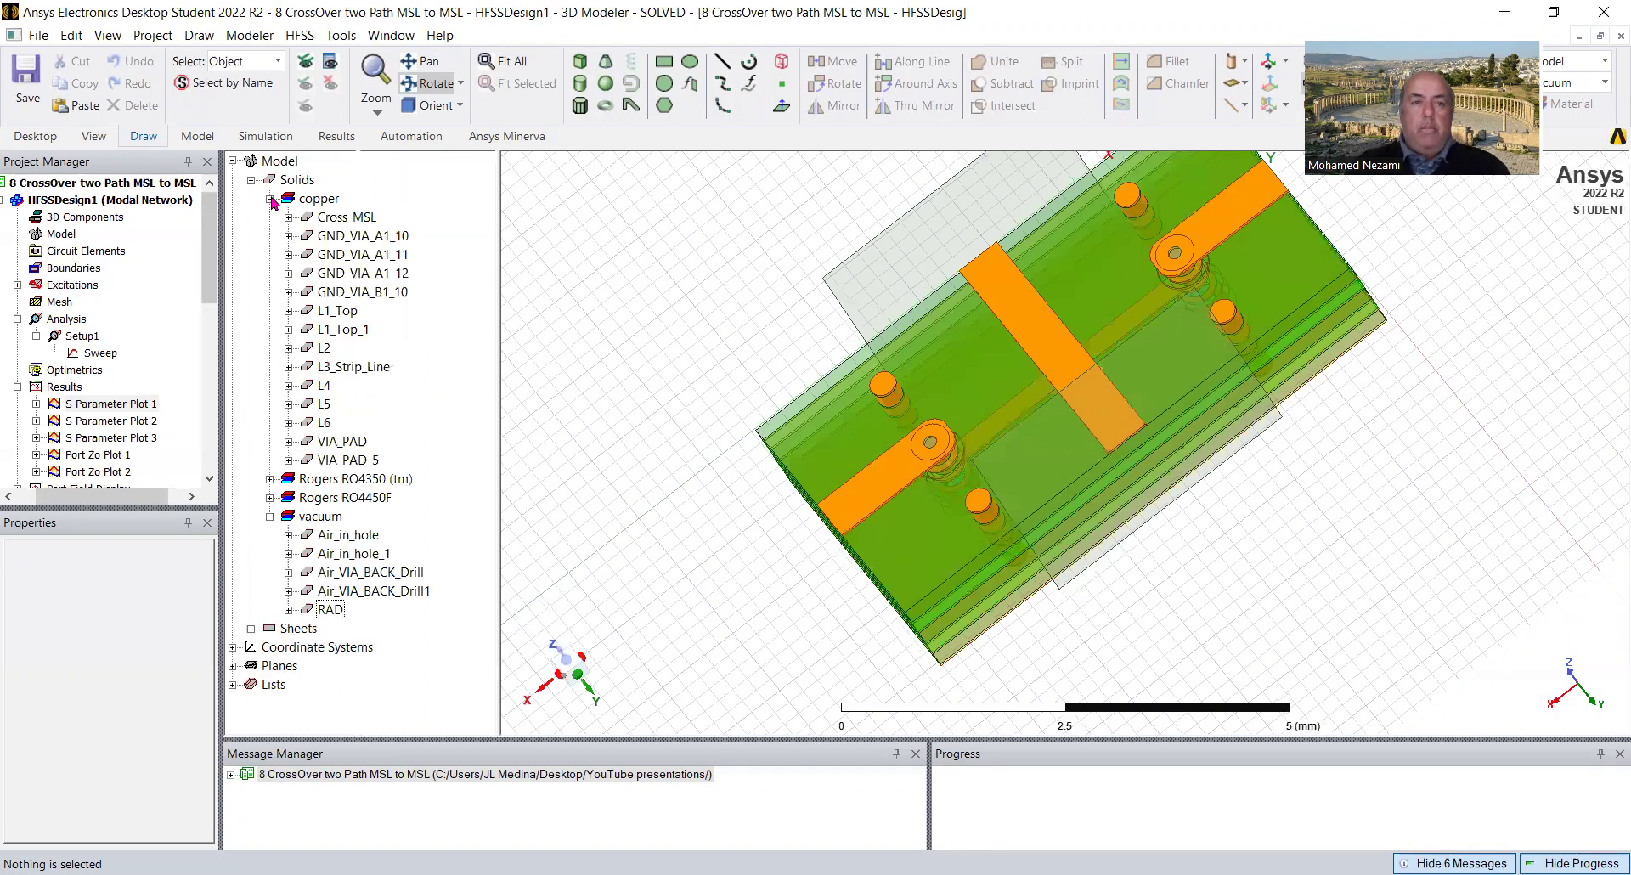
# Highlight L1_Top, L1_Top_1, L3_Strip_Line and VIA_PAD in magenta along the signal path.
pyautogui.click(335, 312)
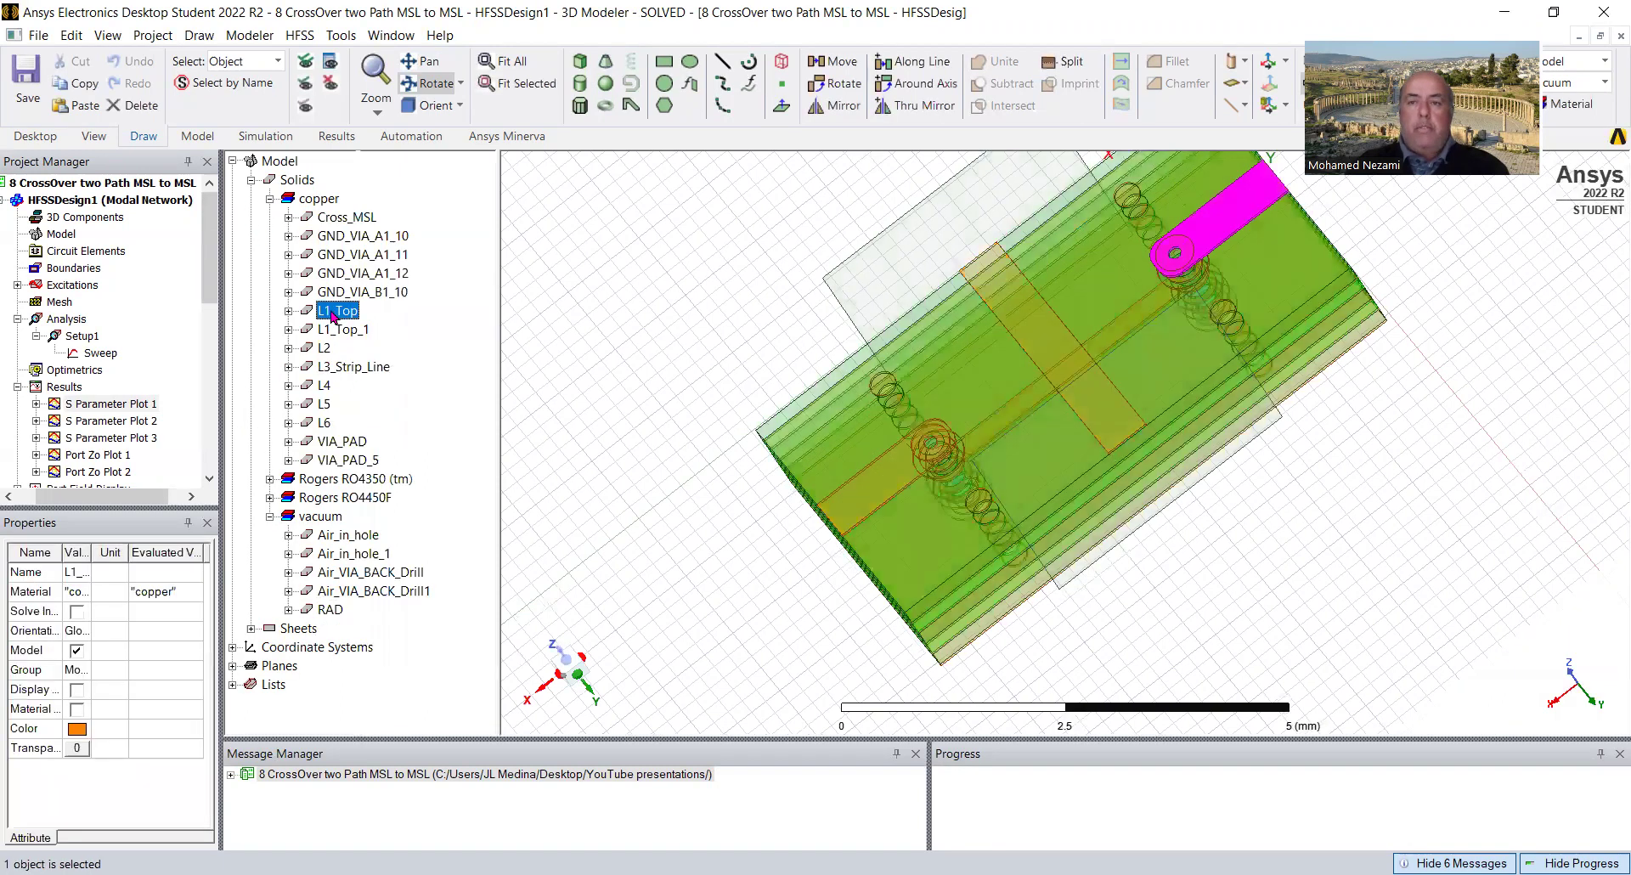
pyautogui.keyDown('ctrl'); pyautogui.click(350, 333); pyautogui.keyUp('ctrl')
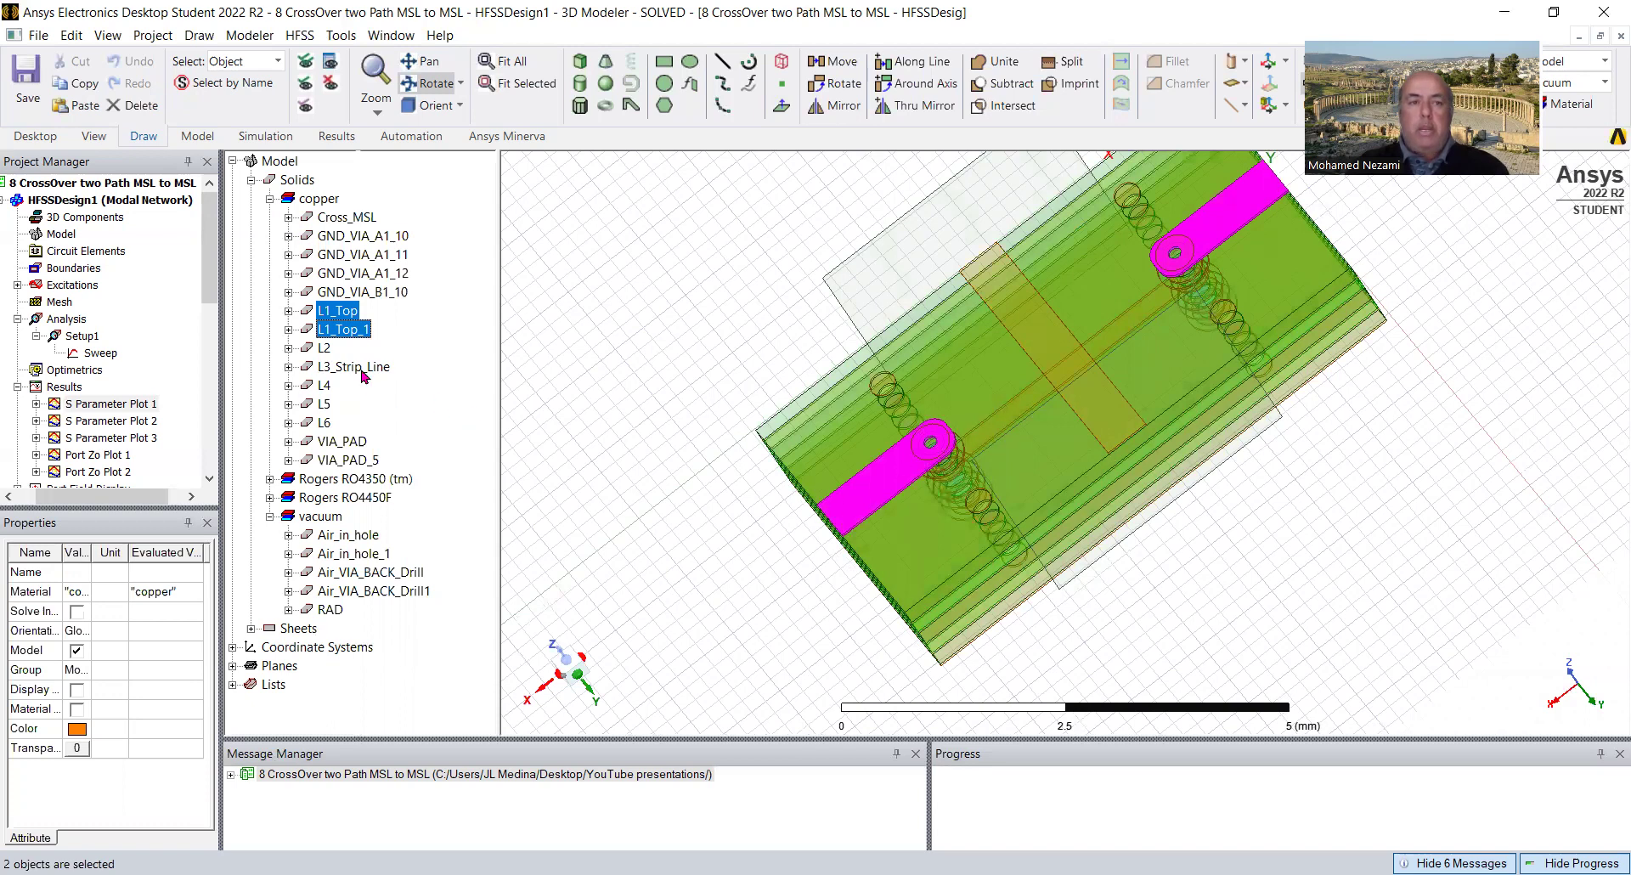
pyautogui.keyDown('ctrl'); pyautogui.click(1073, 363); pyautogui.keyUp('ctrl')
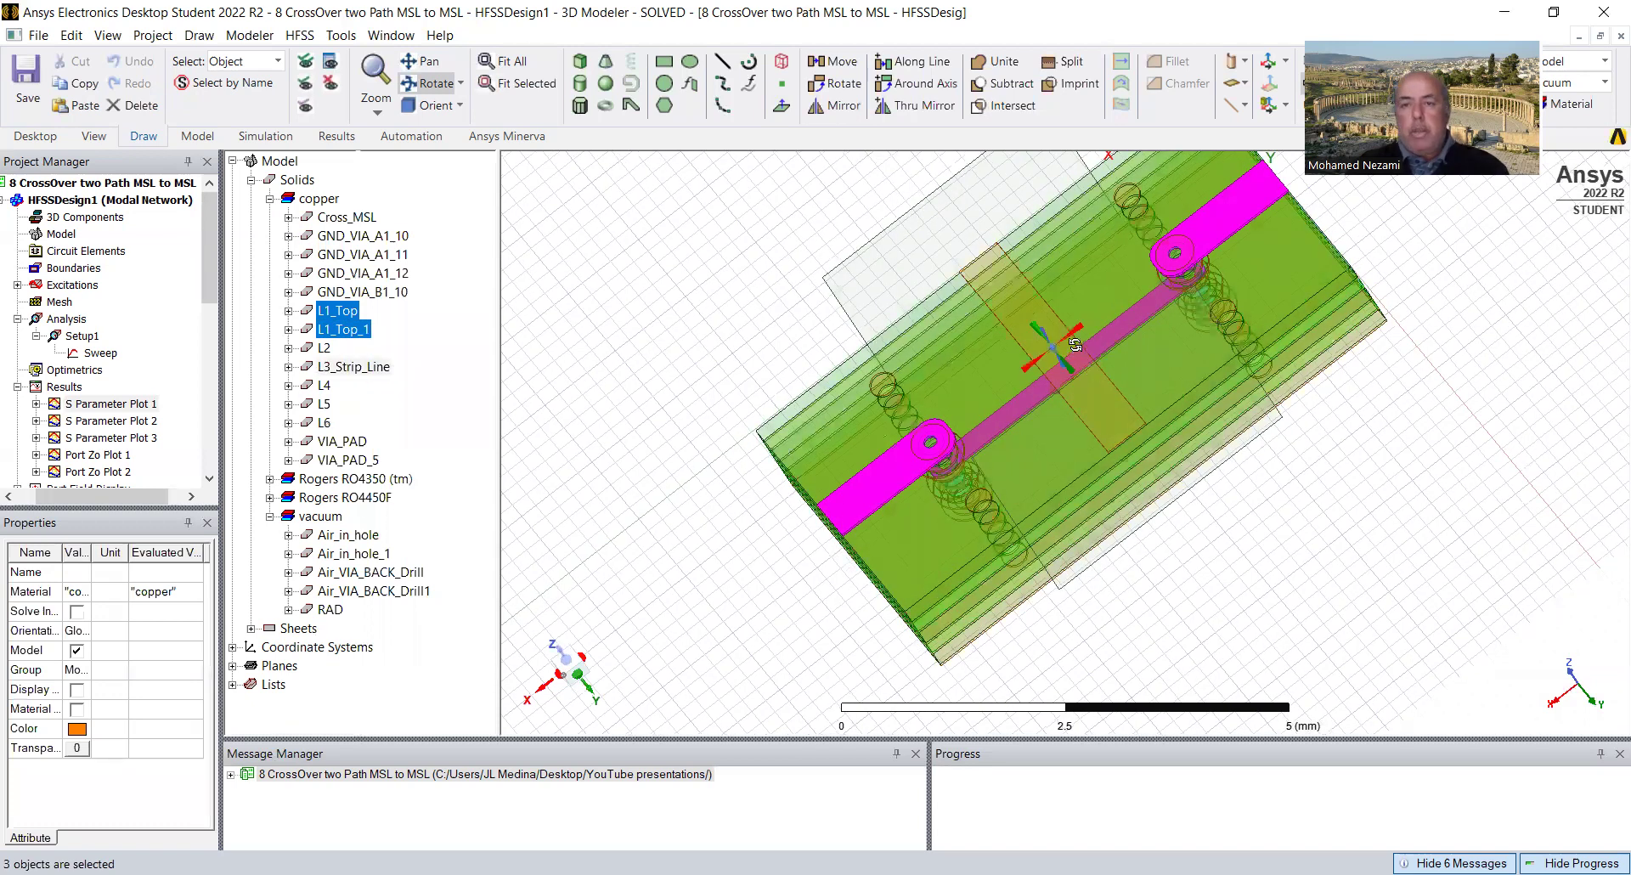
pyautogui.moveTo(1078, 349); pyautogui.dragTo(1084, 352)
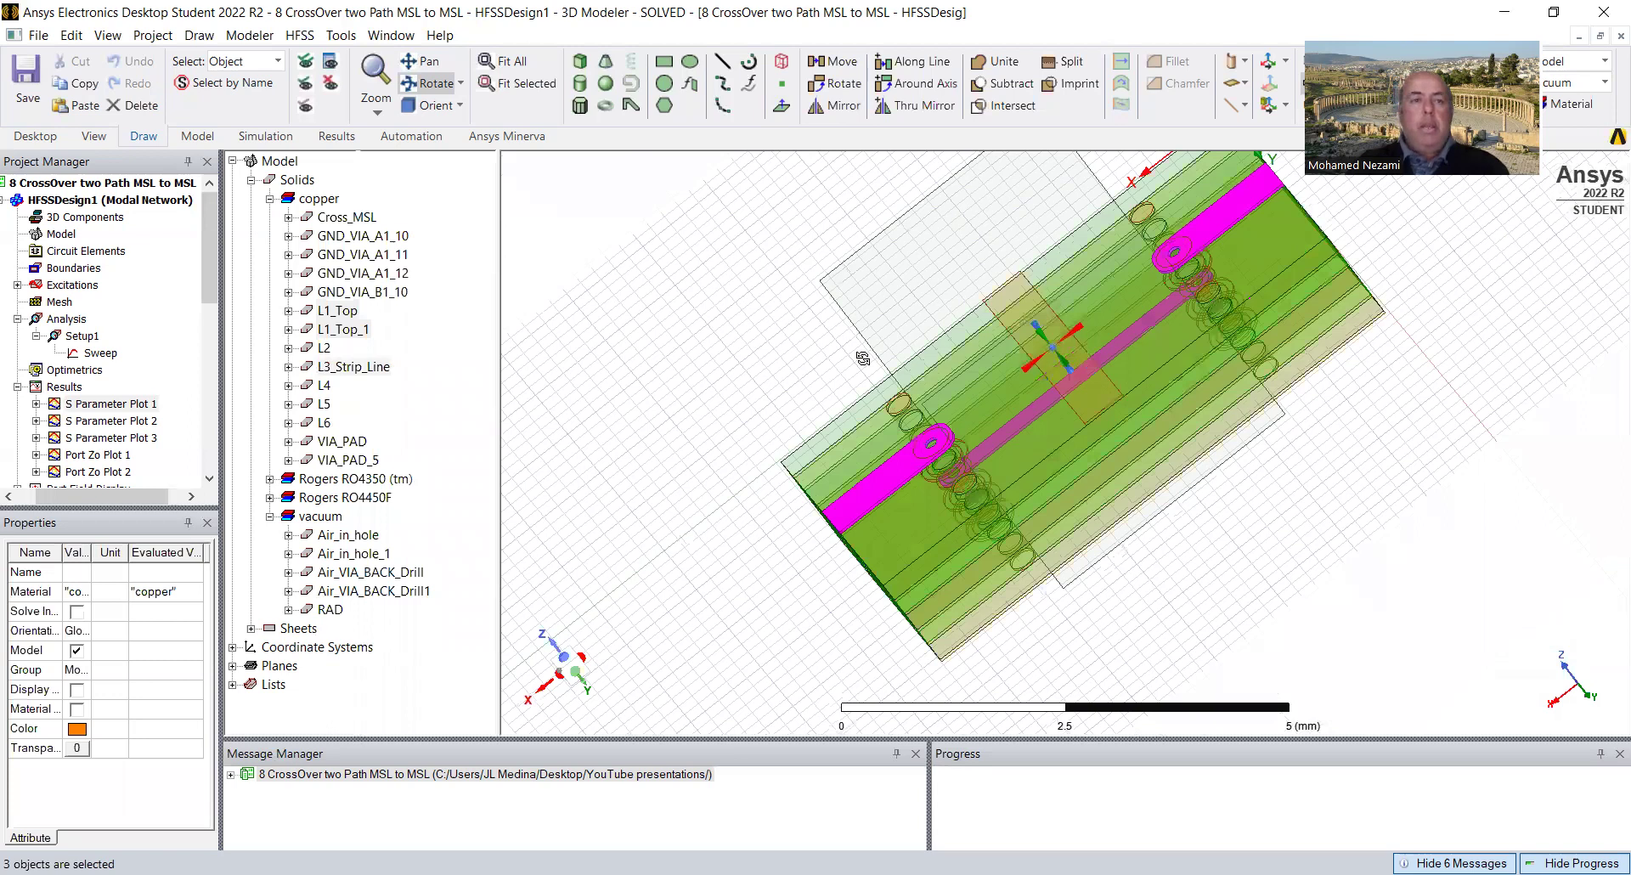
pyautogui.keyDown('ctrl'); pyautogui.click(344, 442); pyautogui.keyUp('ctrl')
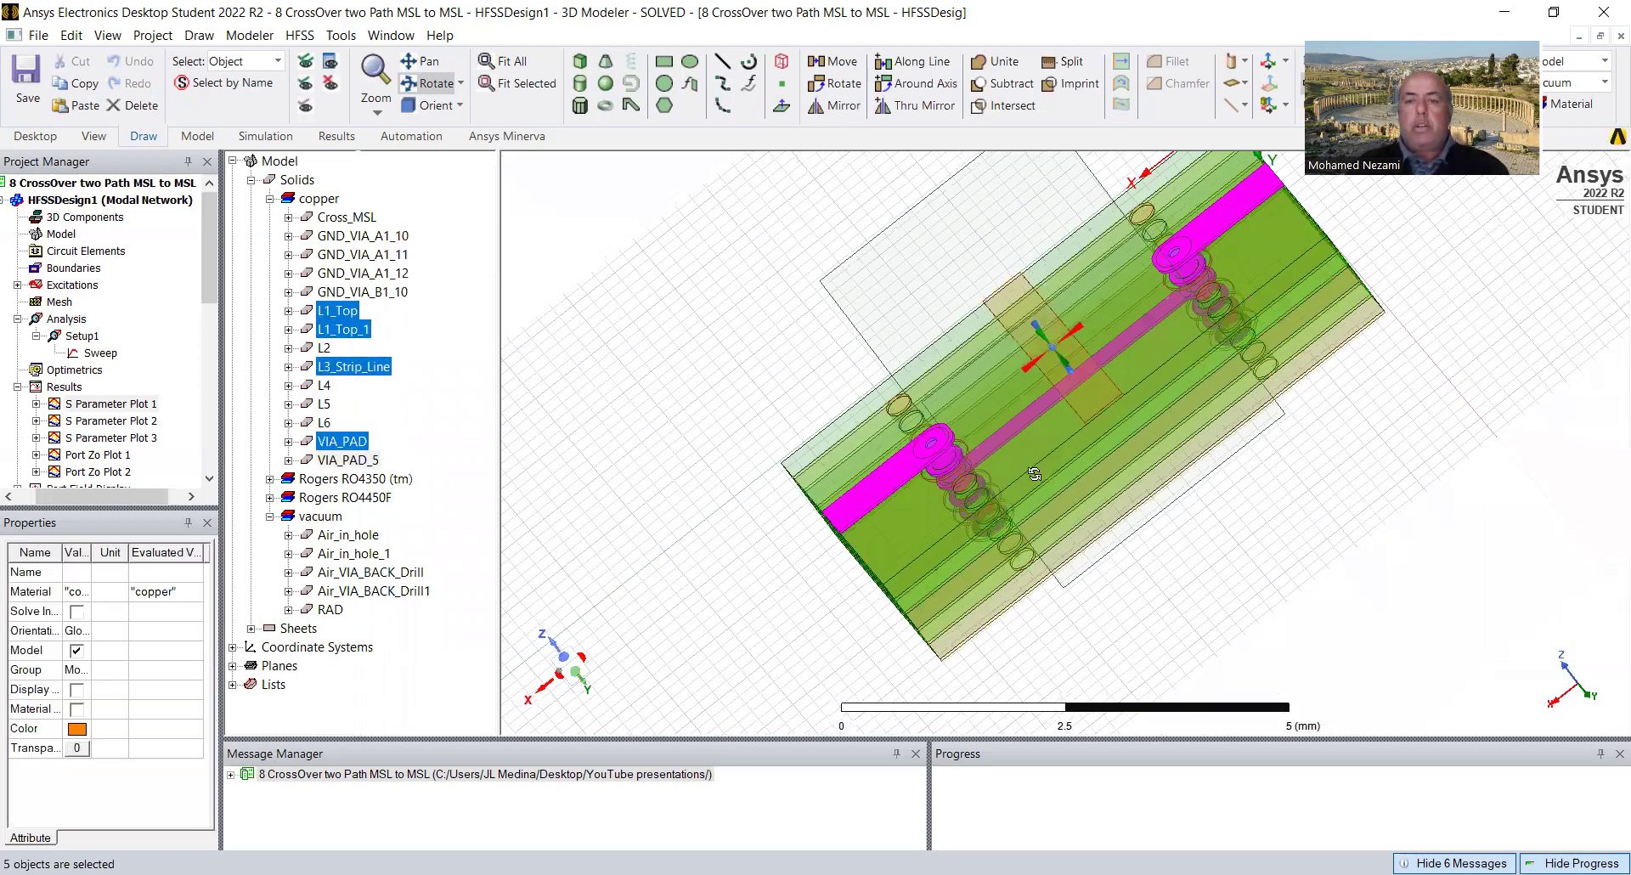
pyautogui.moveTo(1016, 447)
pyautogui.mouseDown()
pyautogui.moveTo(1073, 427)
pyautogui.moveTo(1042, 425)
pyautogui.moveTo(1026, 464)
pyautogui.moveTo(961, 512)
pyautogui.moveTo(974, 508)
pyautogui.mouseUp()
# Zoom in on the via stack and rotate it to a closer viewing angle.
pyautogui.scroll(2, 974, 508)
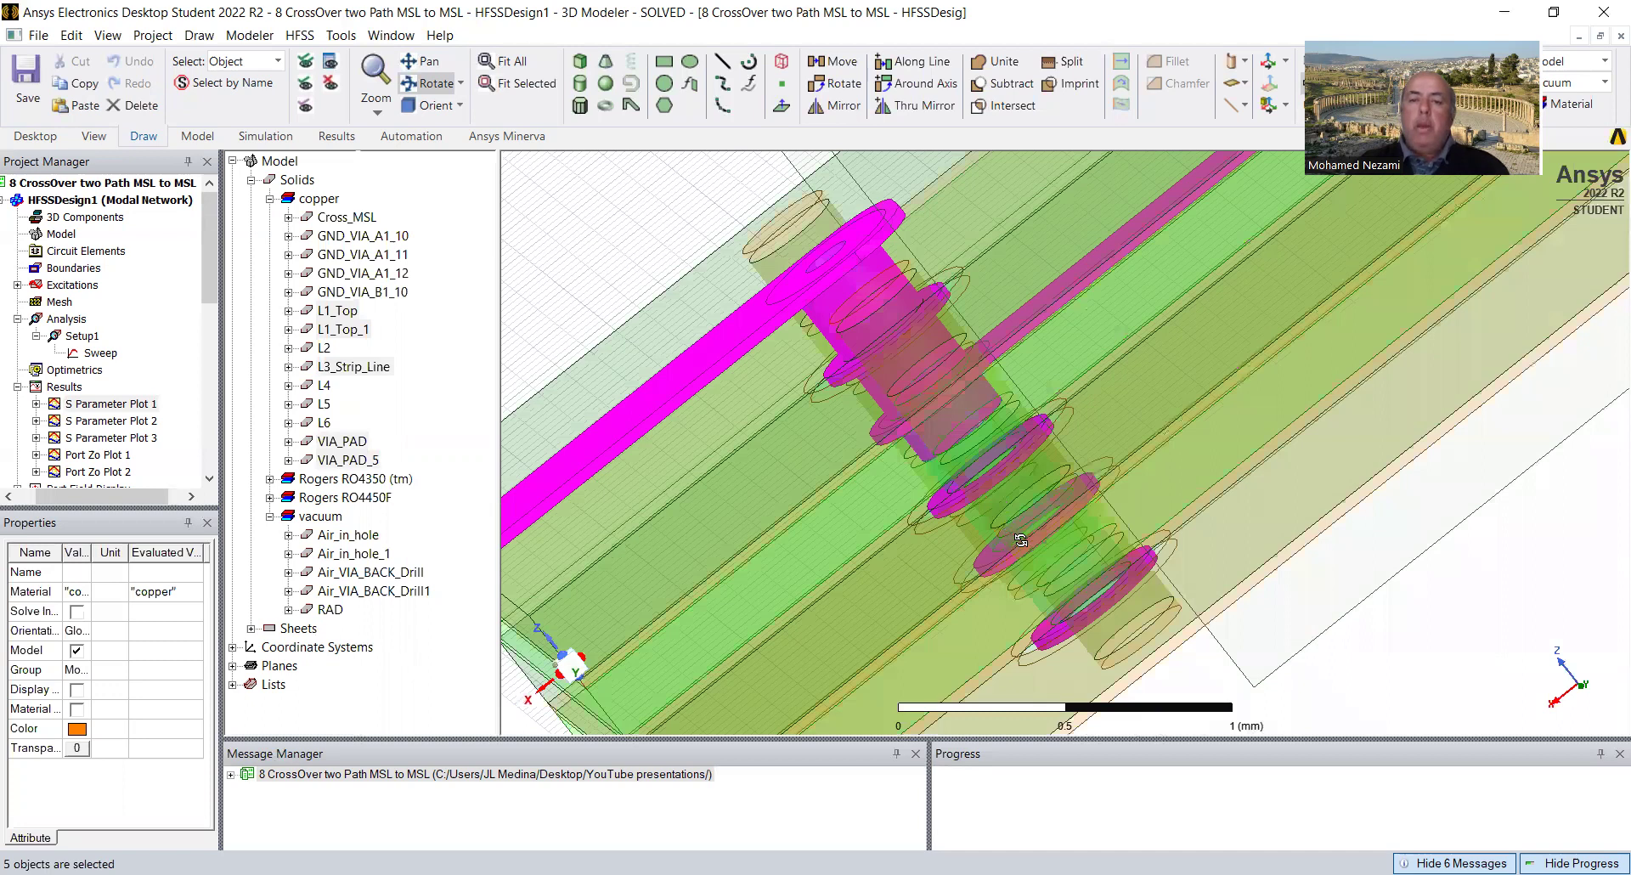
pyautogui.moveTo(1020, 541); pyautogui.dragTo(904, 438)
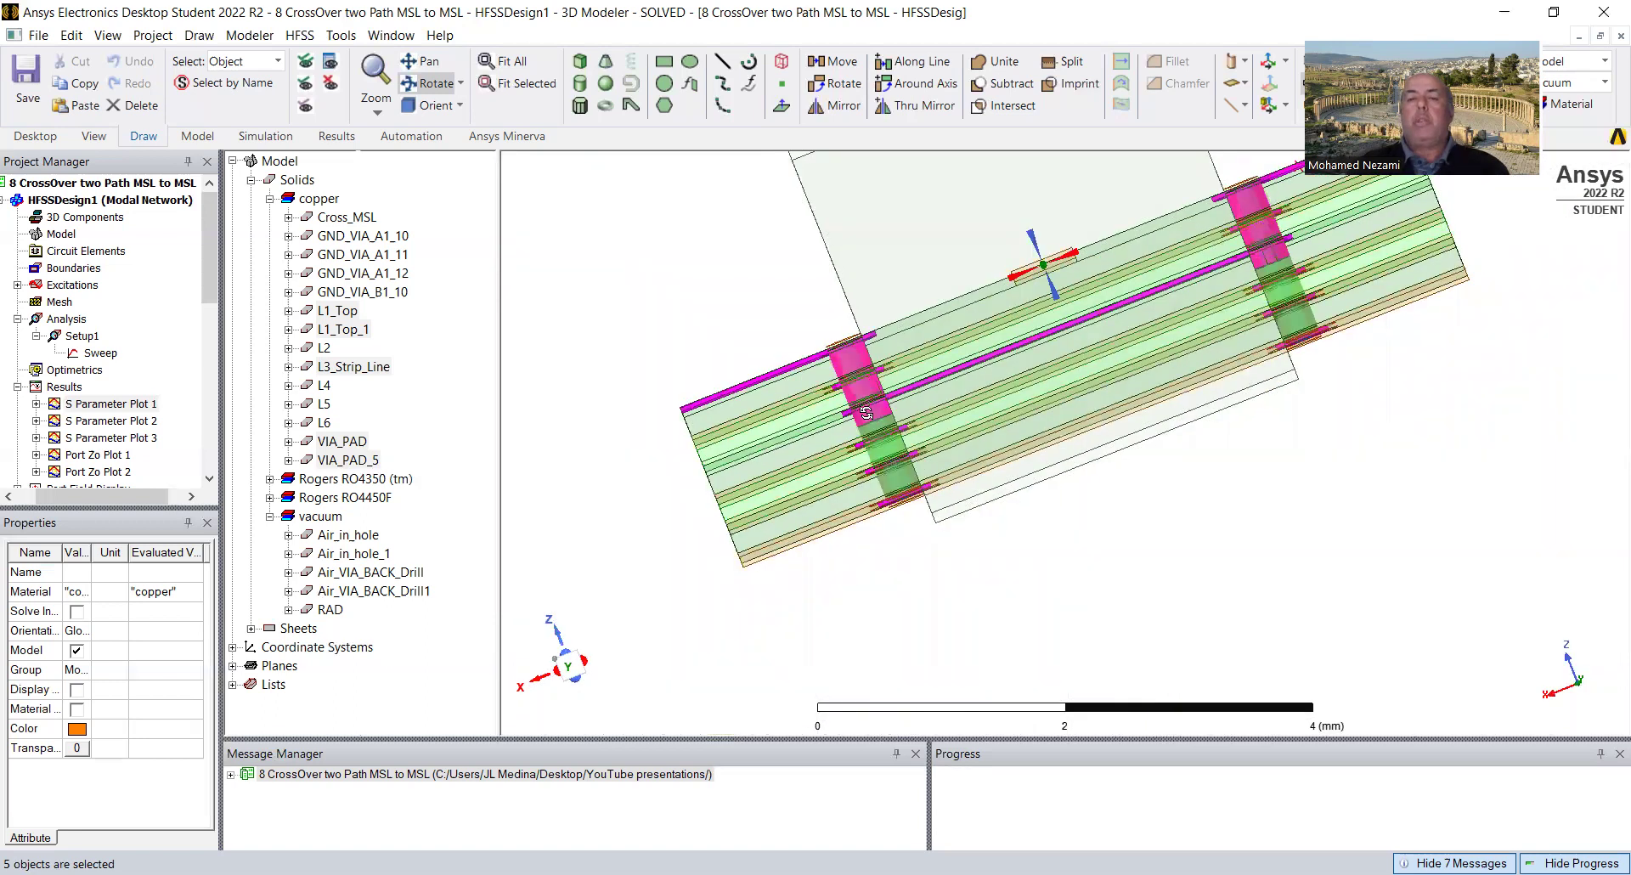
pyautogui.scroll(2, 903, 435)
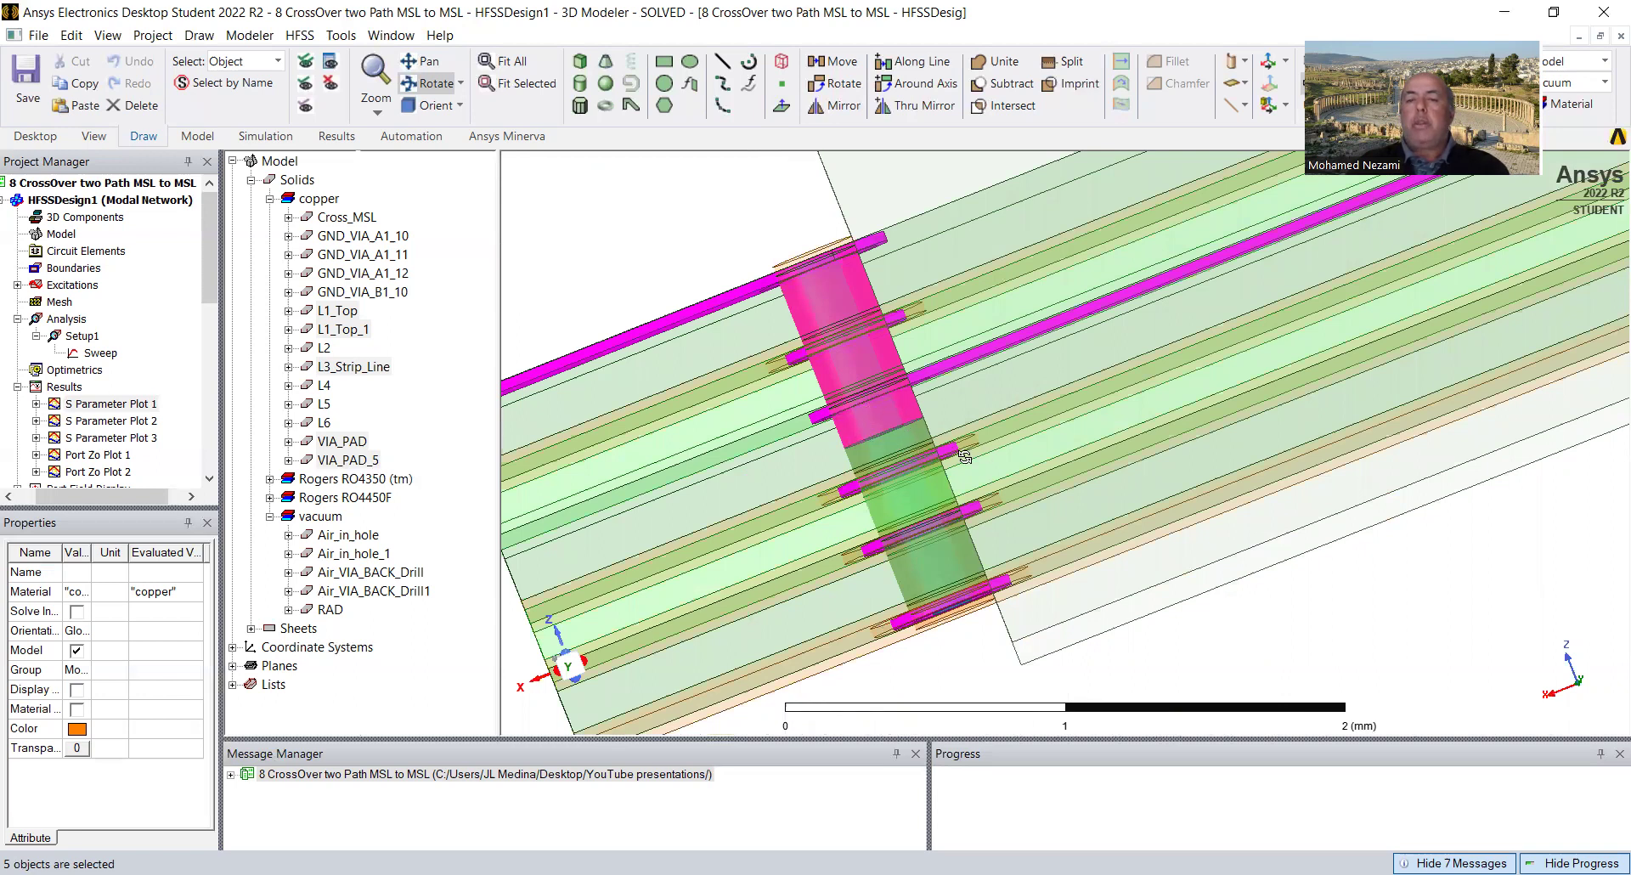
pyautogui.moveTo(839, 464); pyautogui.dragTo(1124, 397)
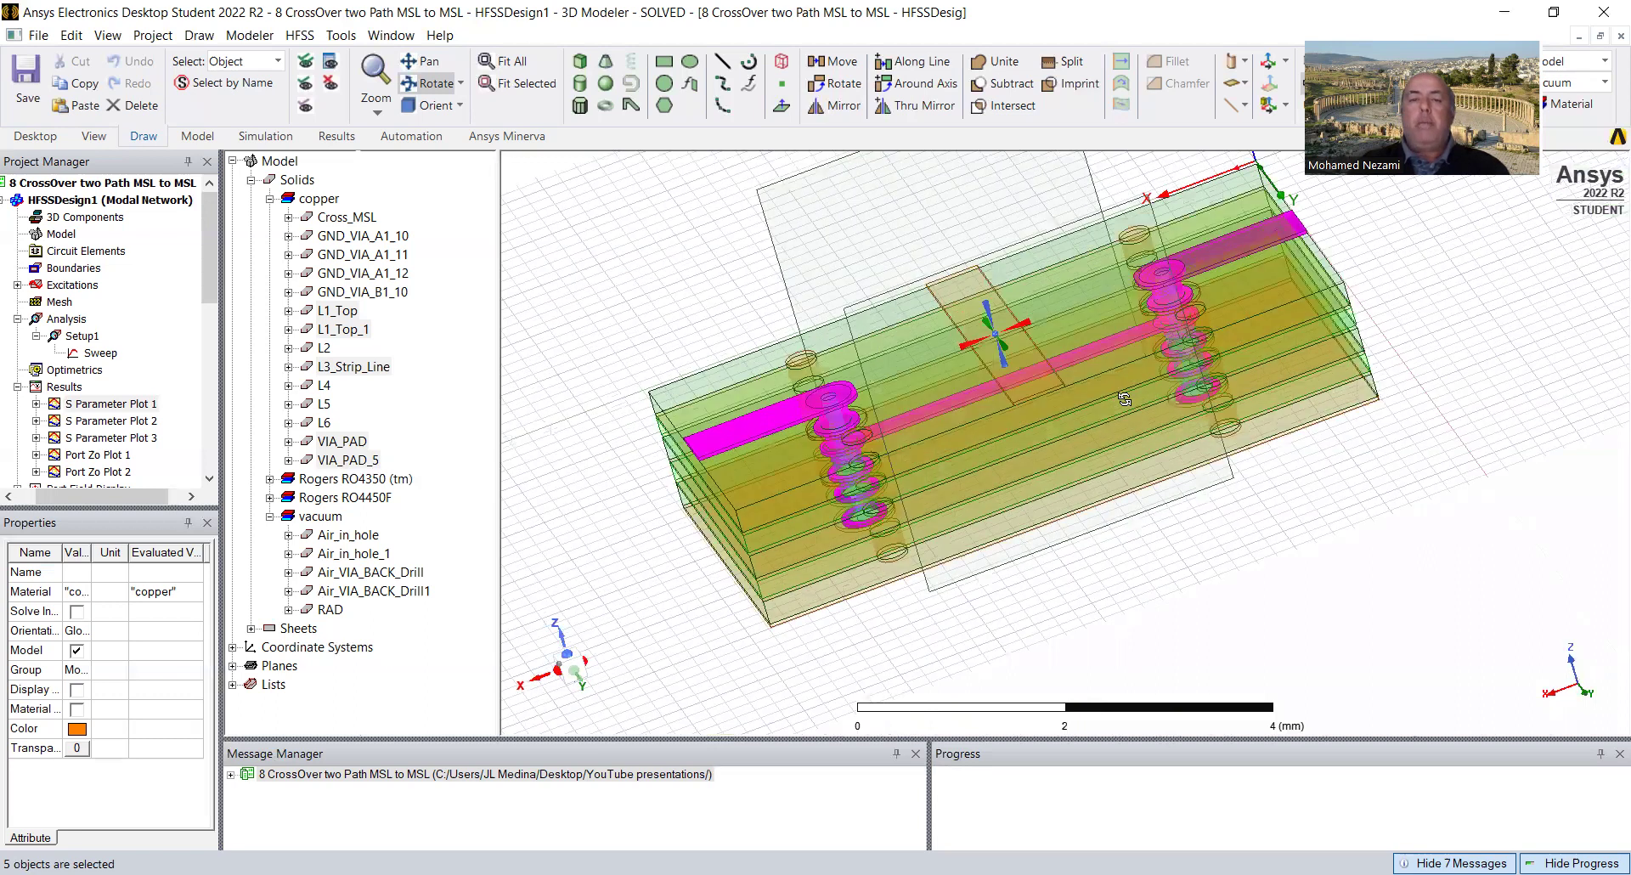
# Add the Cross_MSL crossing trace to the highlight and rotate back to an oblique overview.
pyautogui.keyDown('ctrl'); pyautogui.click(347, 217); pyautogui.keyUp('ctrl')
pyautogui.moveTo(945, 439); pyautogui.dragTo(1053, 513)
pyautogui.moveTo(1106, 458); pyautogui.dragTo(1114, 434)
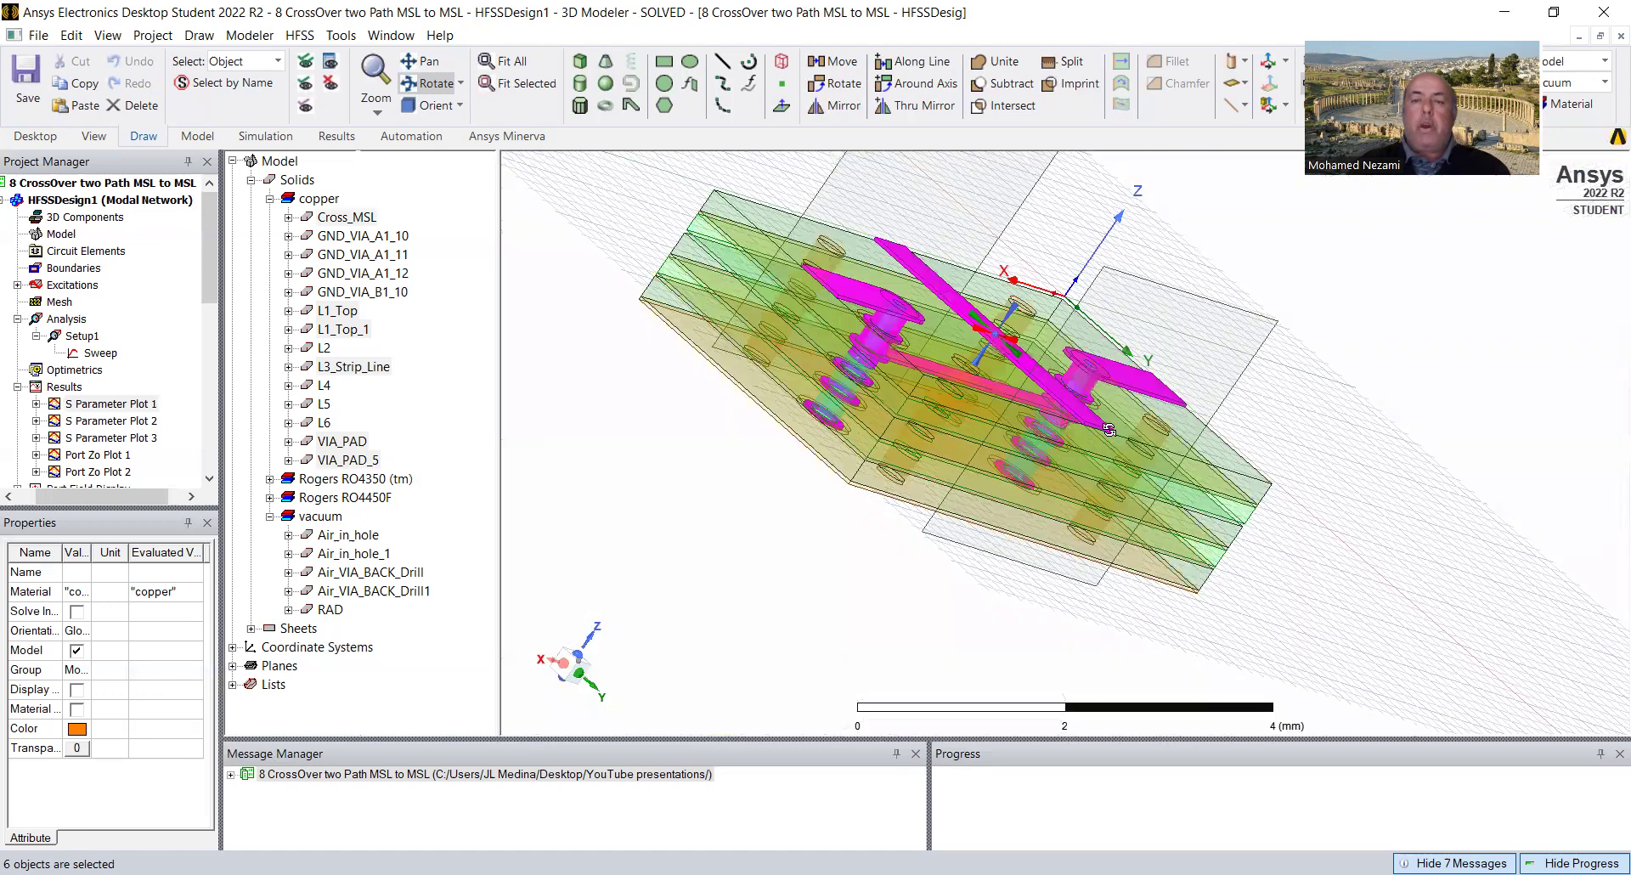
pyautogui.moveTo(1017, 416); pyautogui.dragTo(1070, 463)
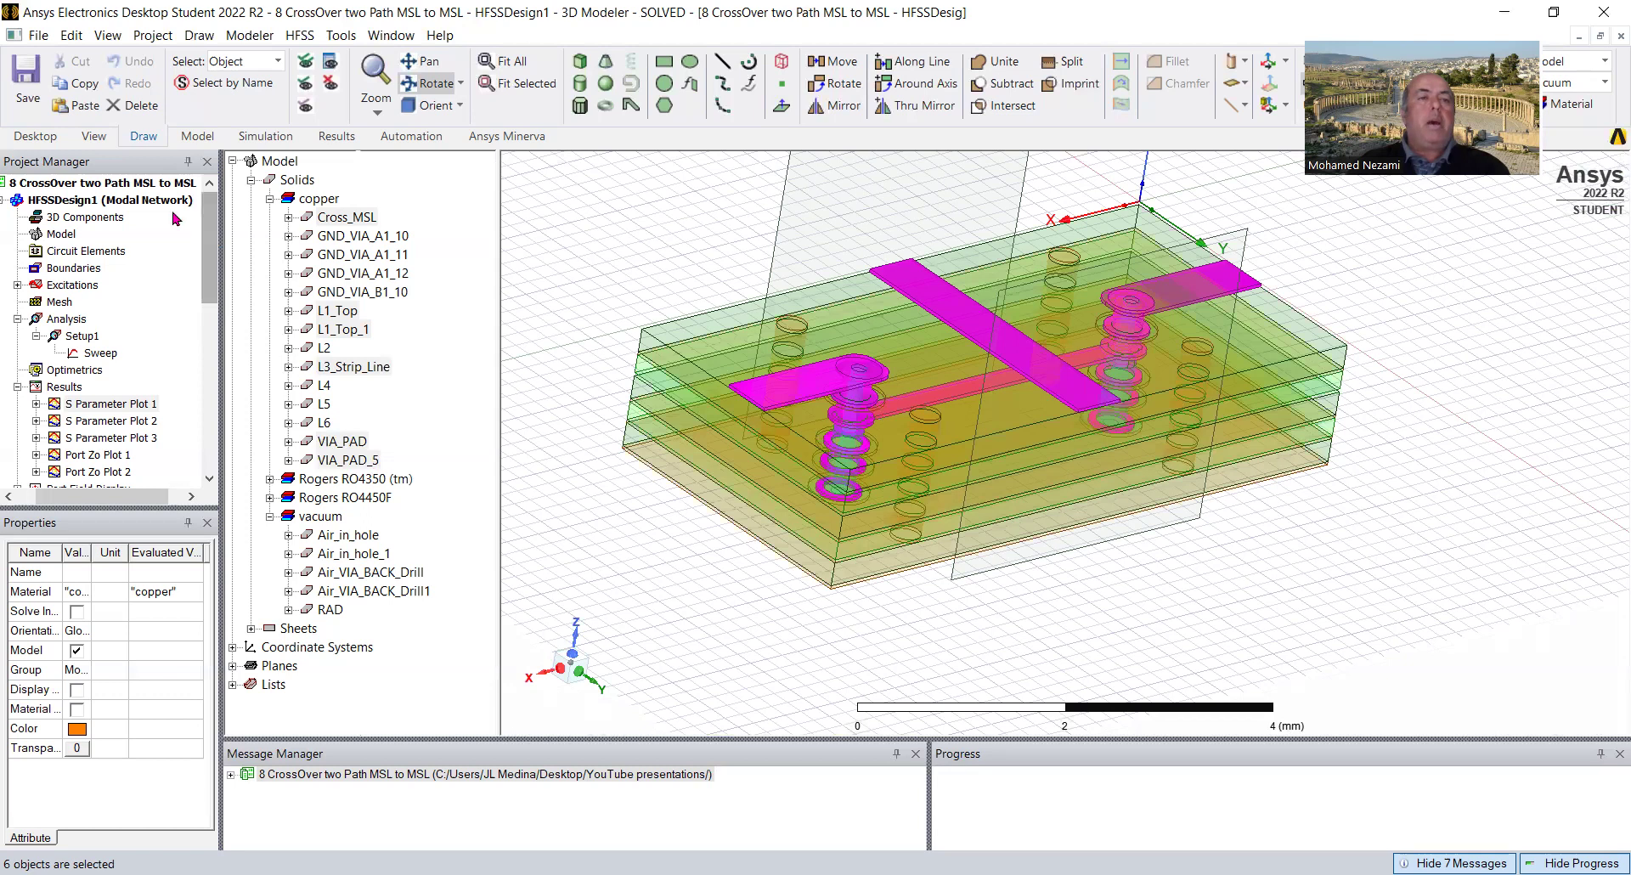
# Open S Parameter Plot 1, inspect the dB(S(1,2)) trace with markers m20 and m21, and reposition the marker table.
pyautogui.doubleClick(98, 406)
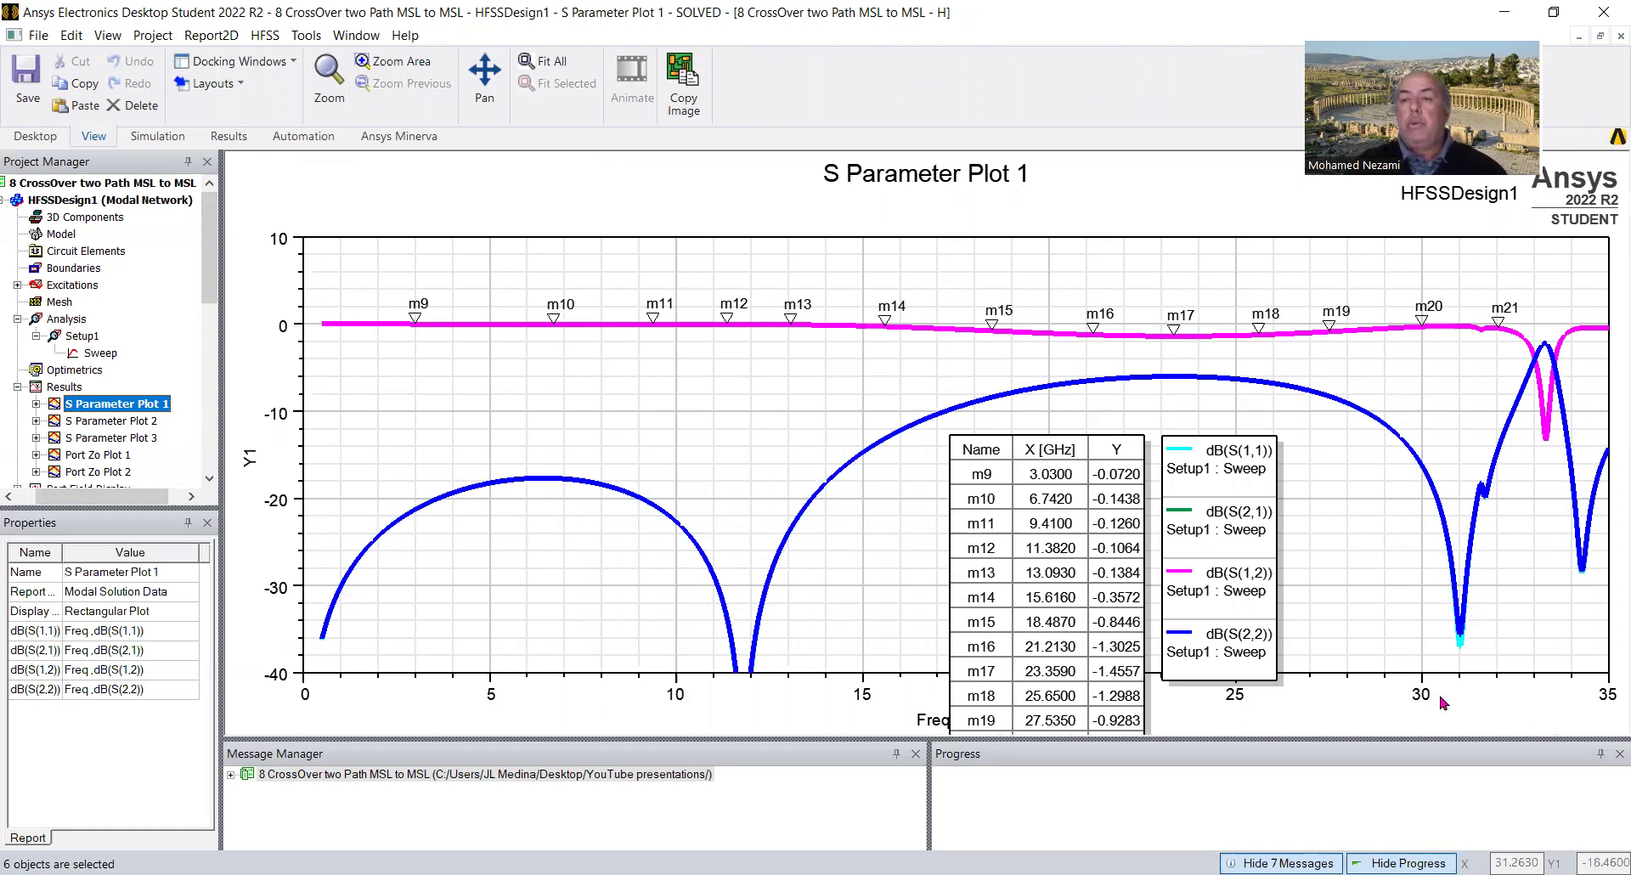
pyautogui.click(1063, 467)
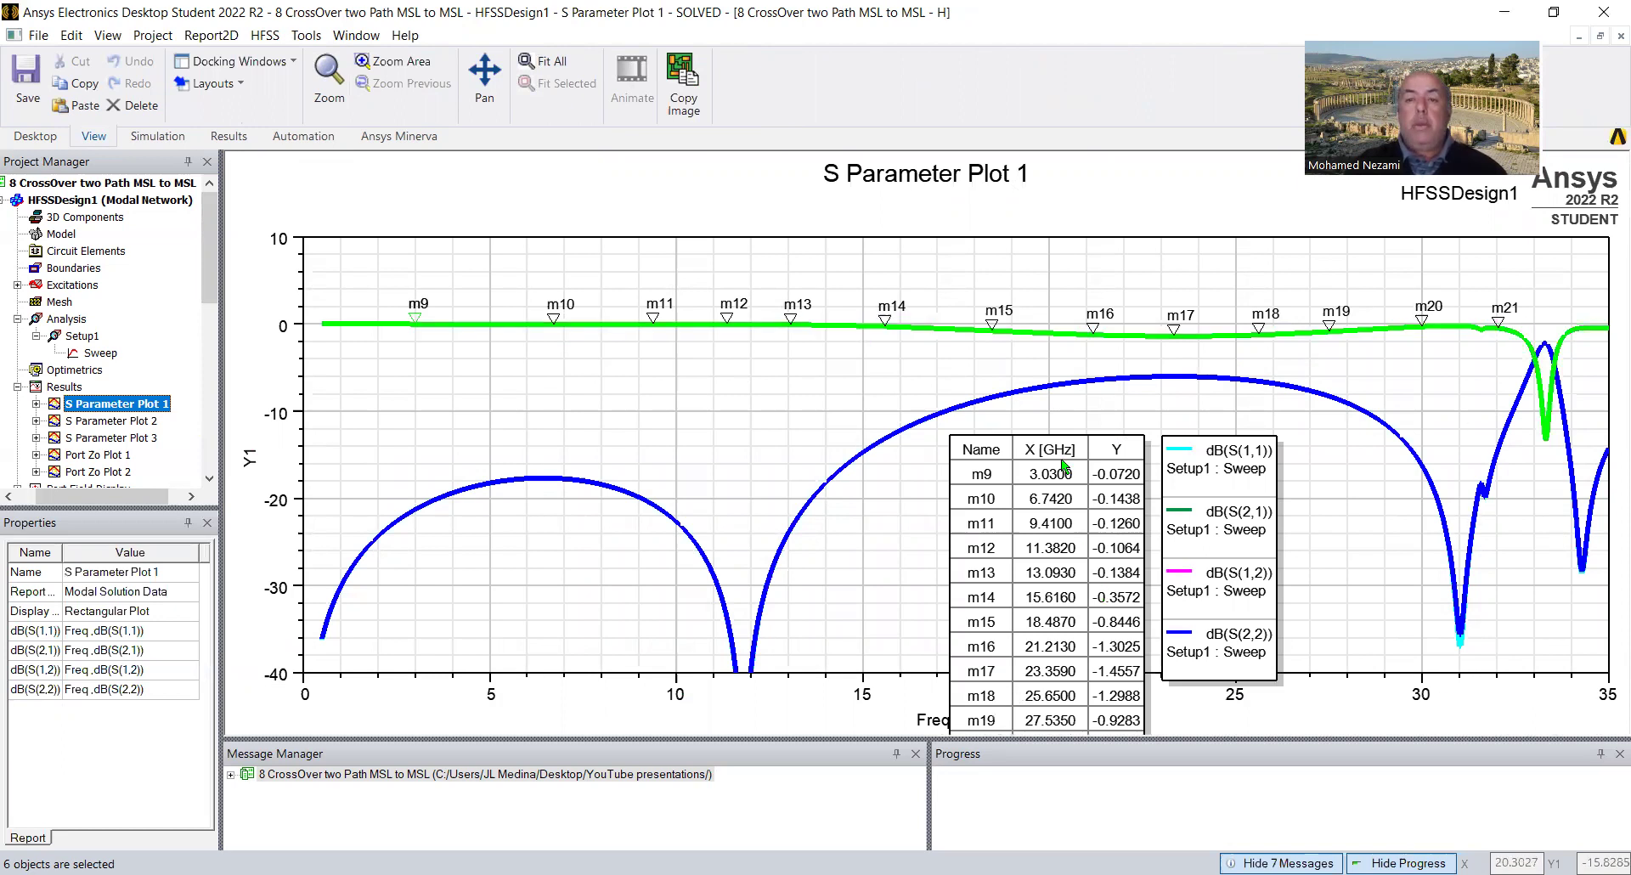
pyautogui.click(1068, 552)
pyautogui.click(1436, 568)
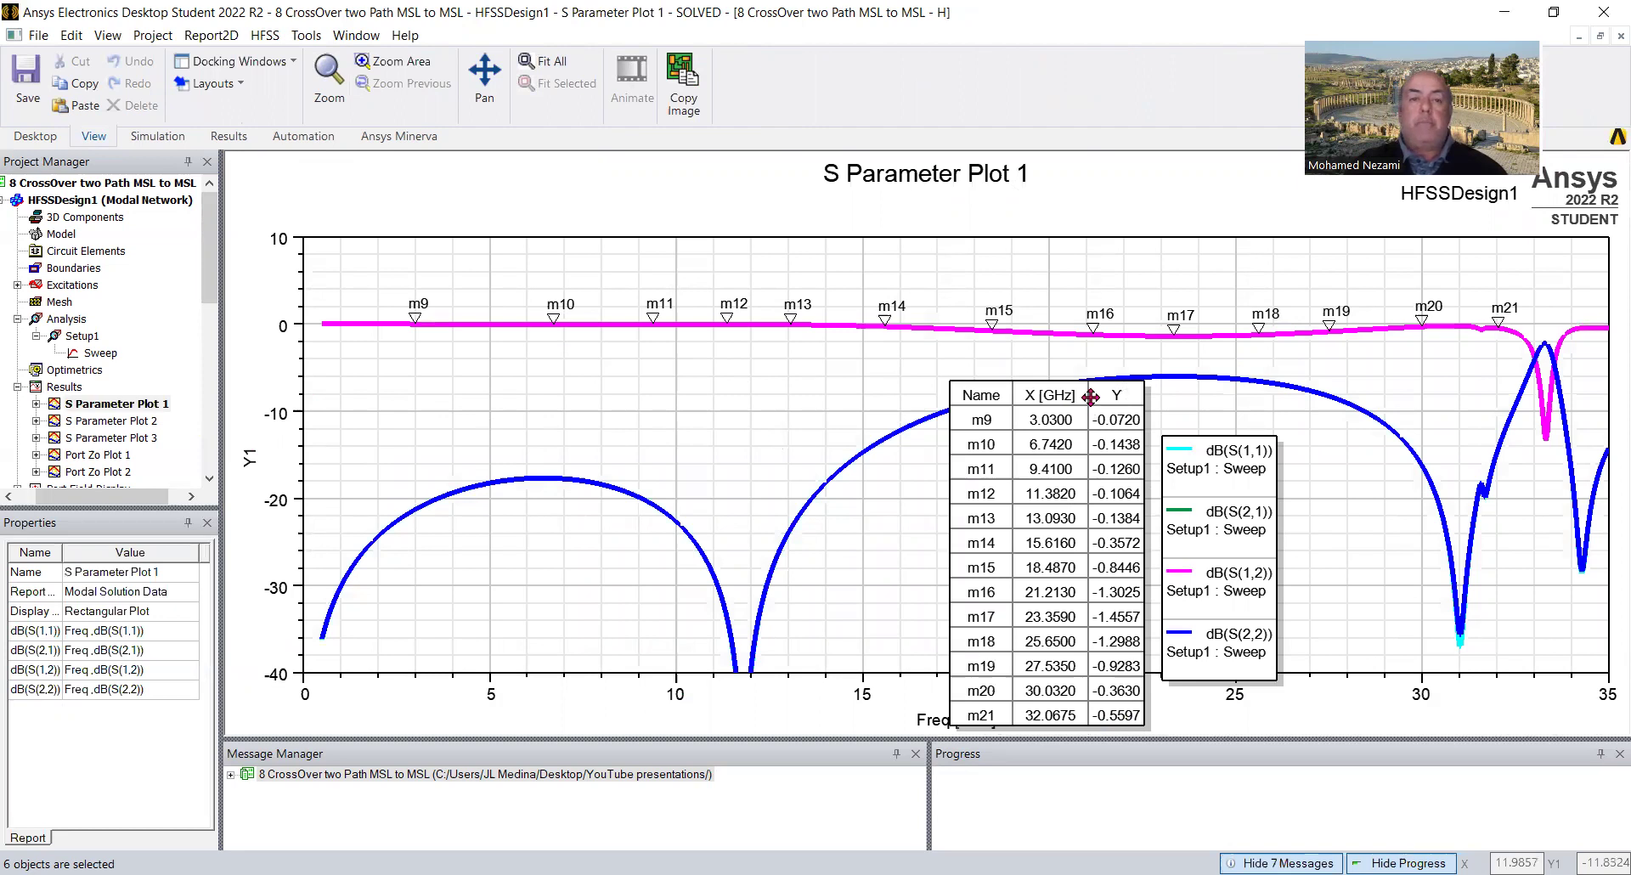
pyautogui.moveTo(1090, 404); pyautogui.dragTo(1076, 458)
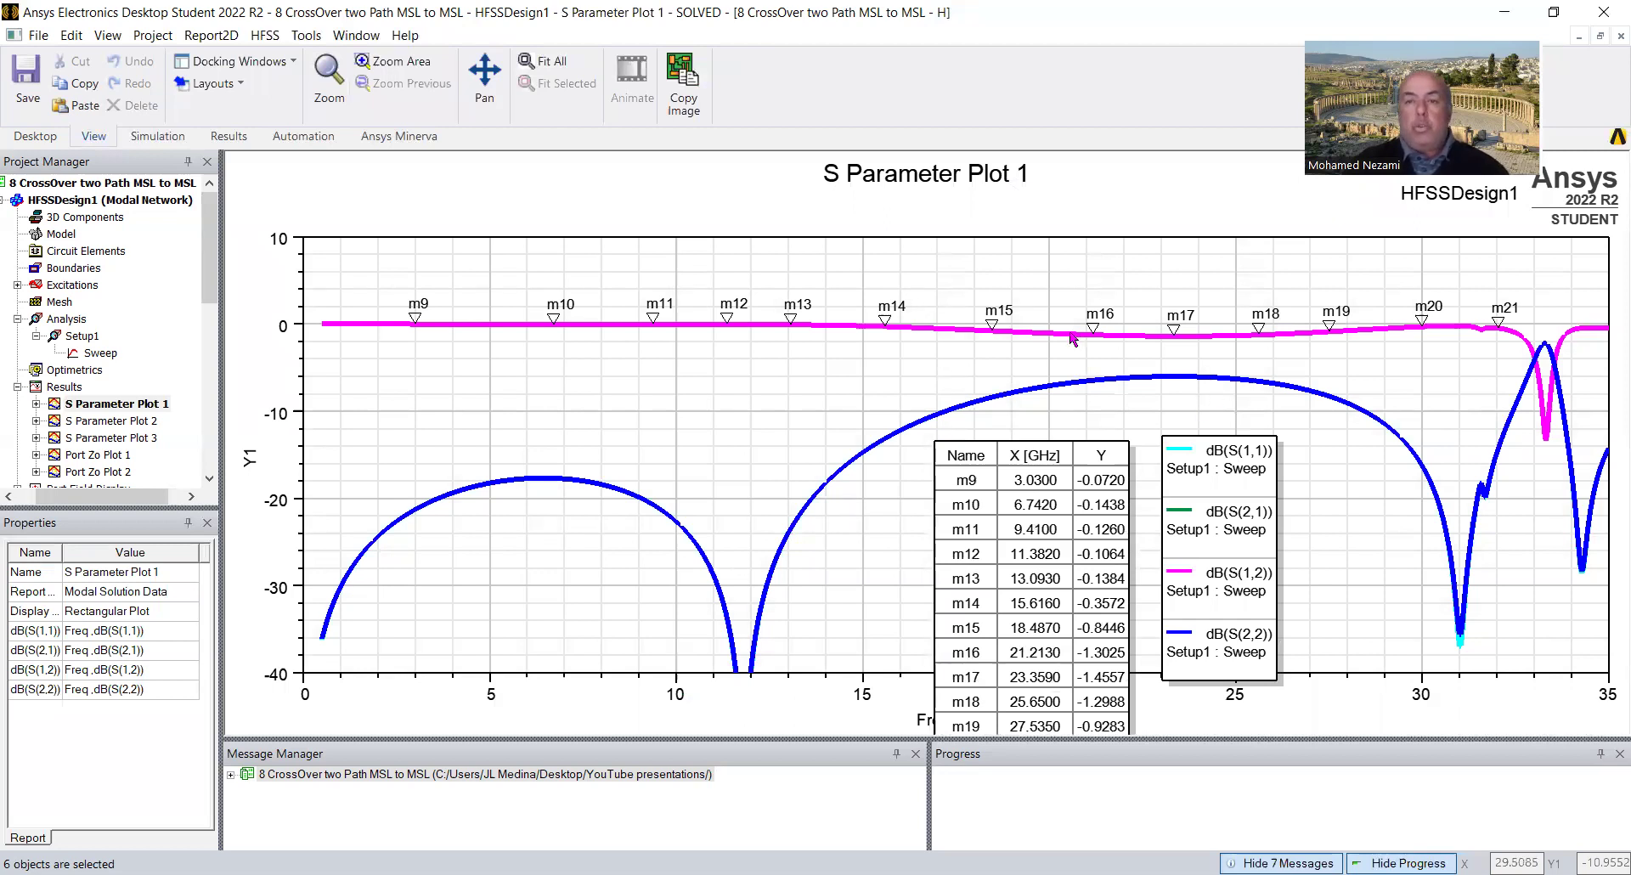
# Open S Parameter Plot 2, then S Parameter Plot 3 with its isolation curves.
pyautogui.doubleClick(117, 421)
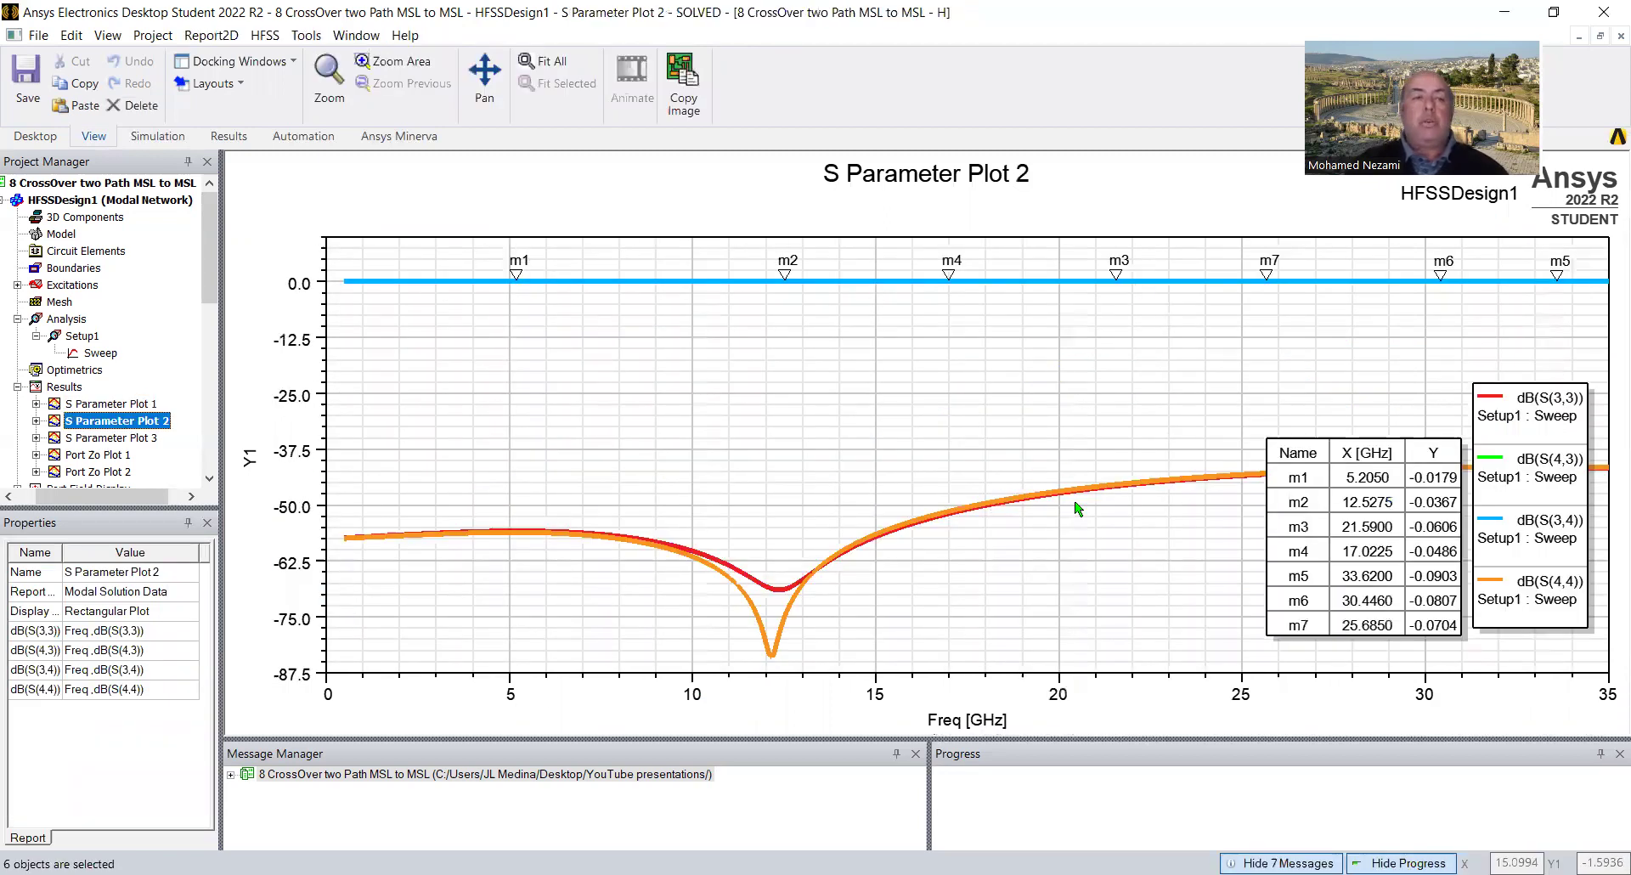
pyautogui.doubleClick(111, 438)
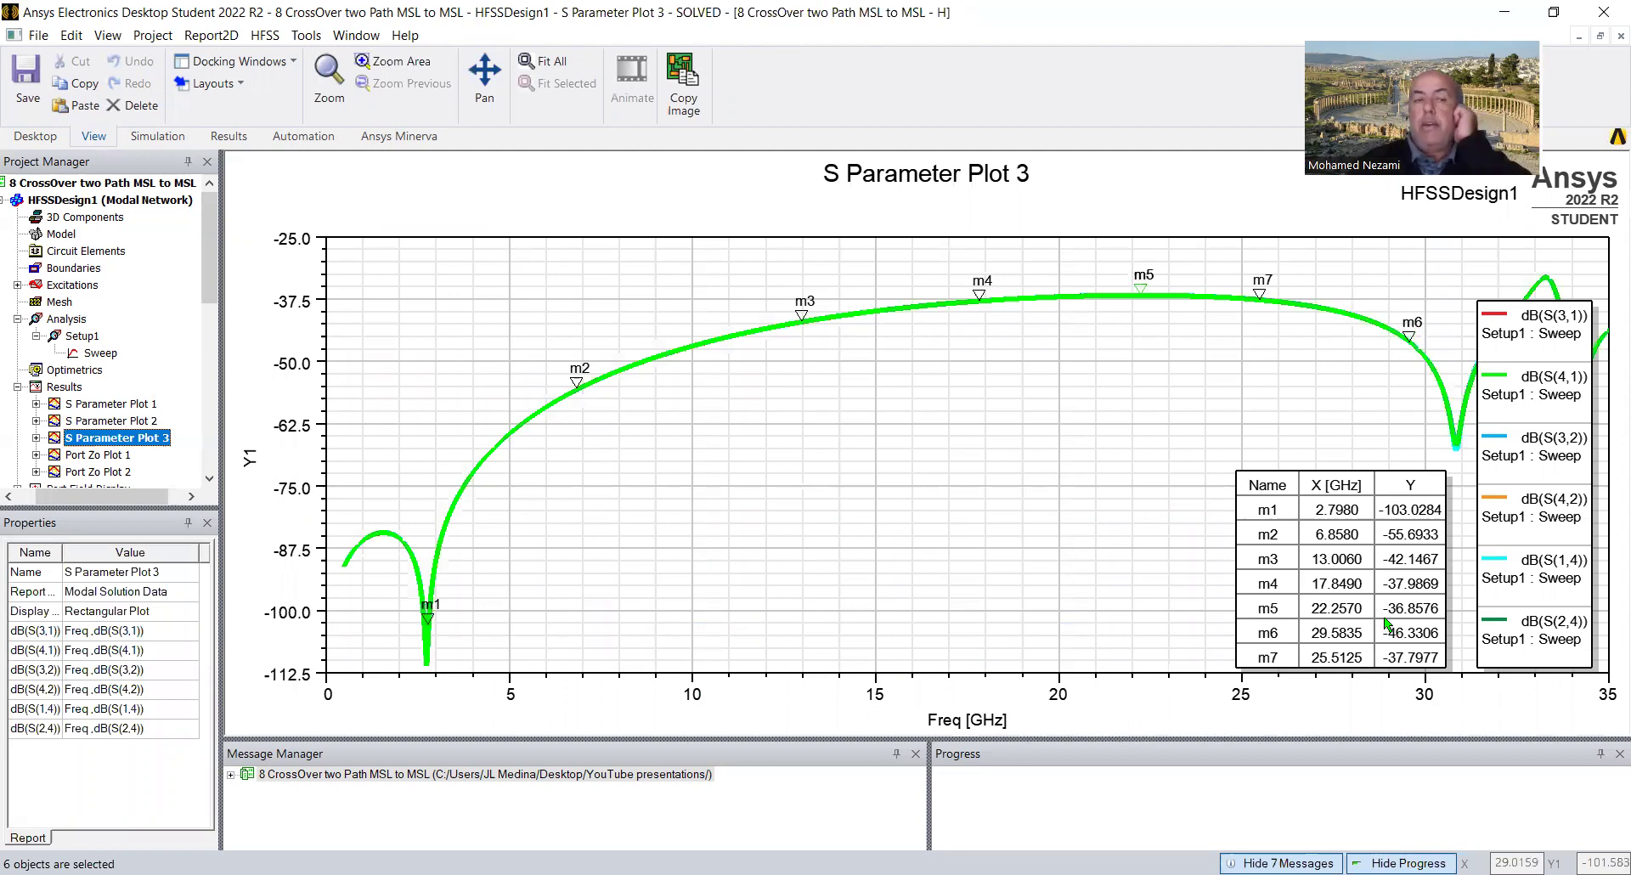
pyautogui.moveTo(211, 258); pyautogui.dragTo(212, 306)
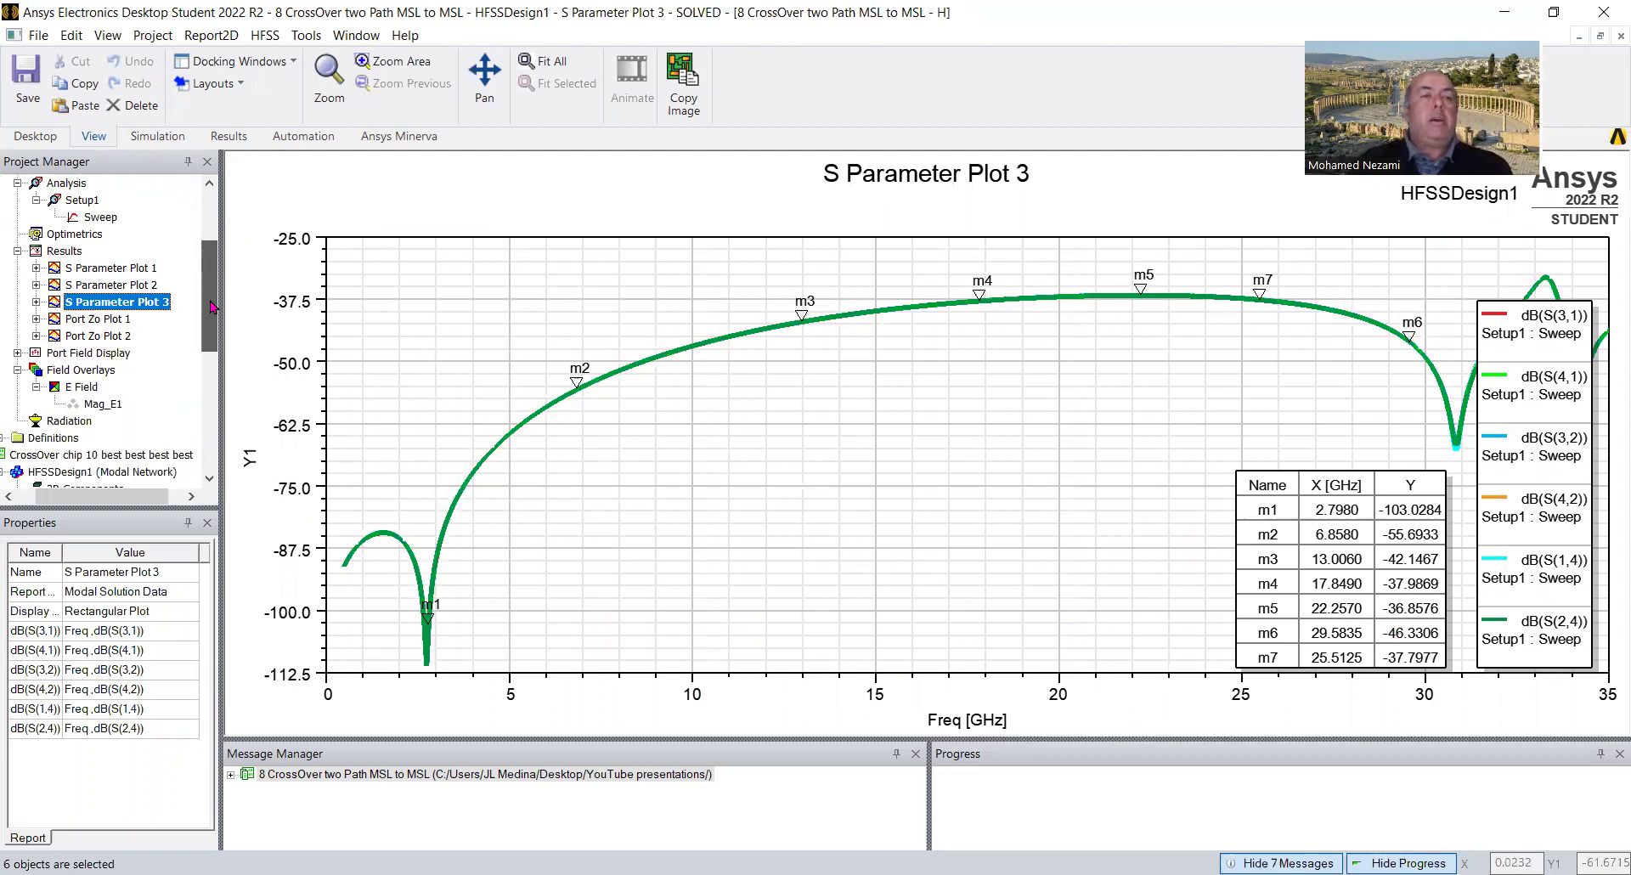
# Show the Mag_E1 E-field overlay at 10 GHz and generate its phase animation frames.
pyautogui.click(102, 404)
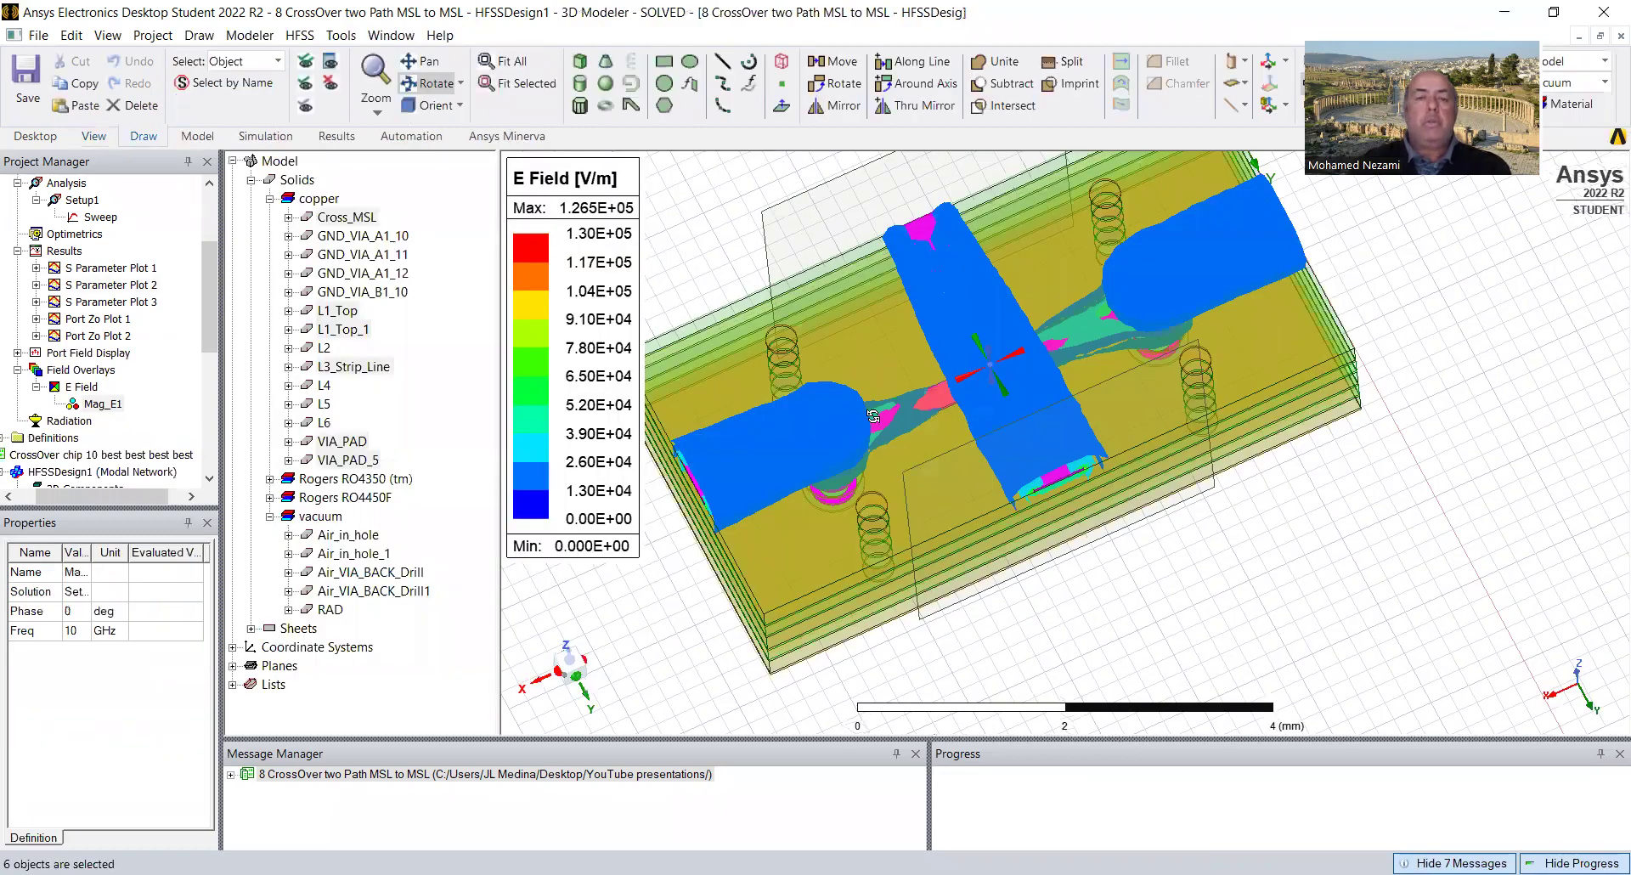
pyautogui.click(107, 408)
pyautogui.rightClick(108, 413)
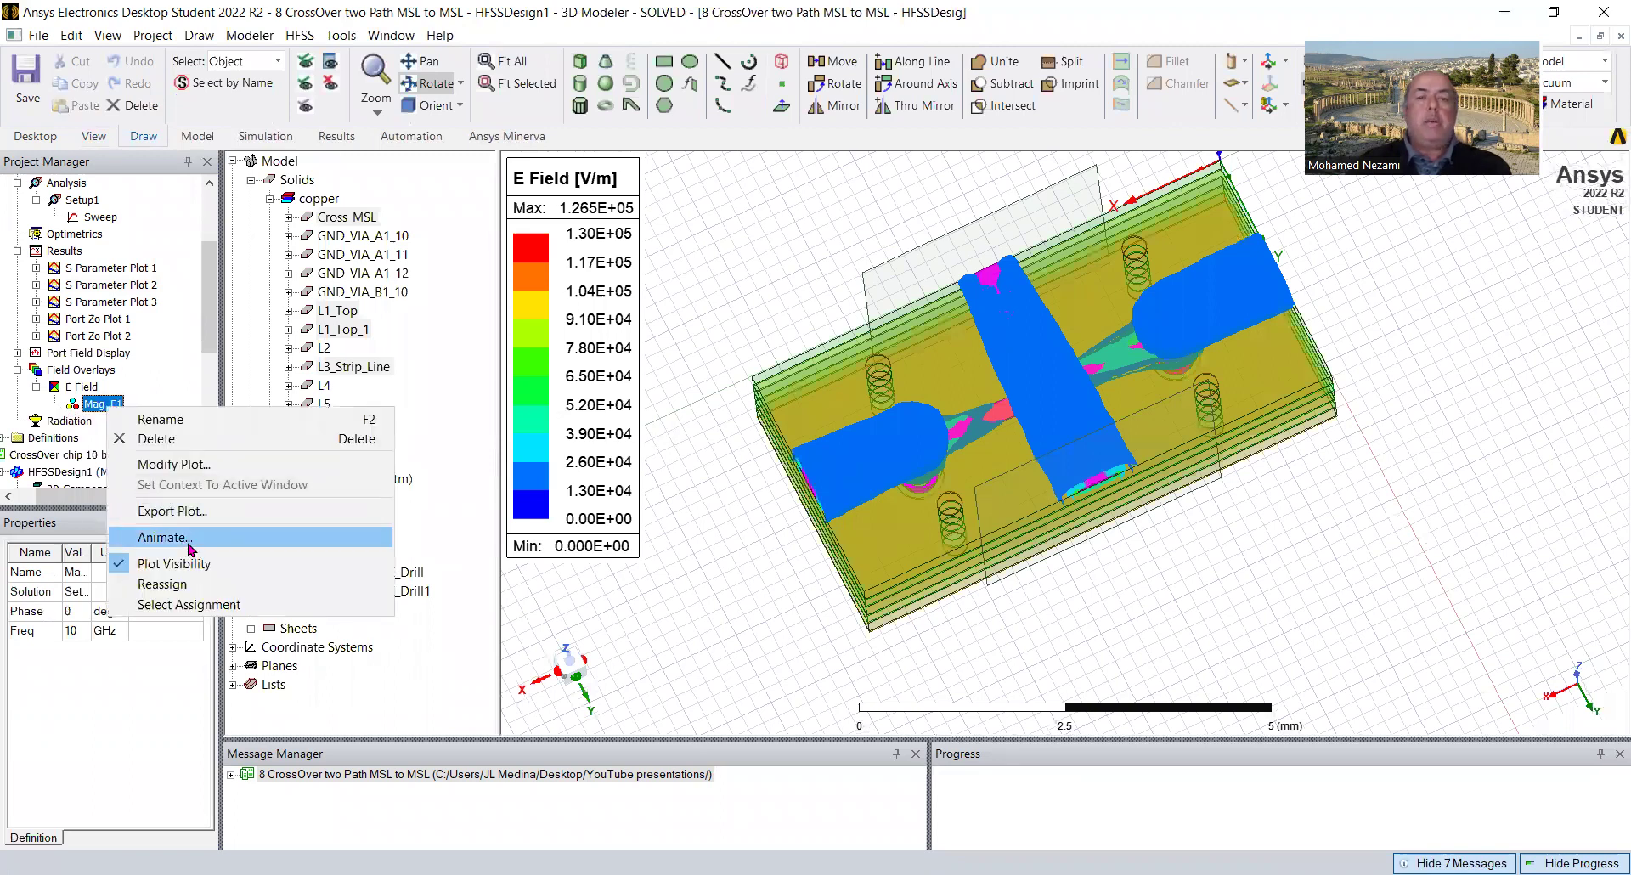
pyautogui.press('Return')
pyautogui.click(746, 612)
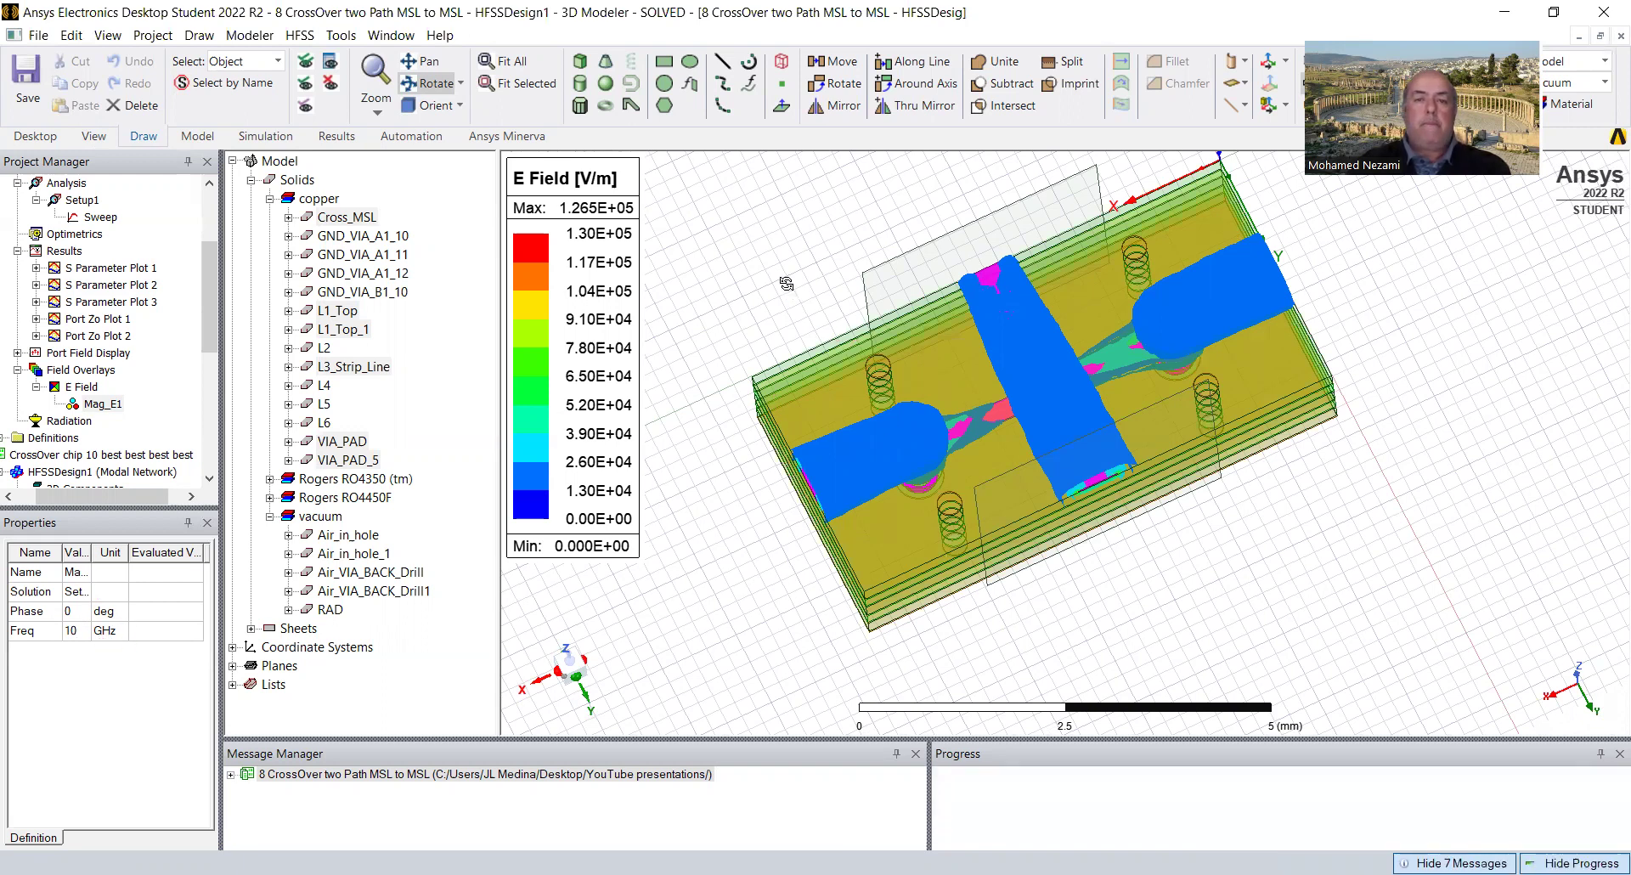
# Rotate the animated E-field board toward top-down and side-on, then snap to a preset side orientation.
pyautogui.click(399, 273)
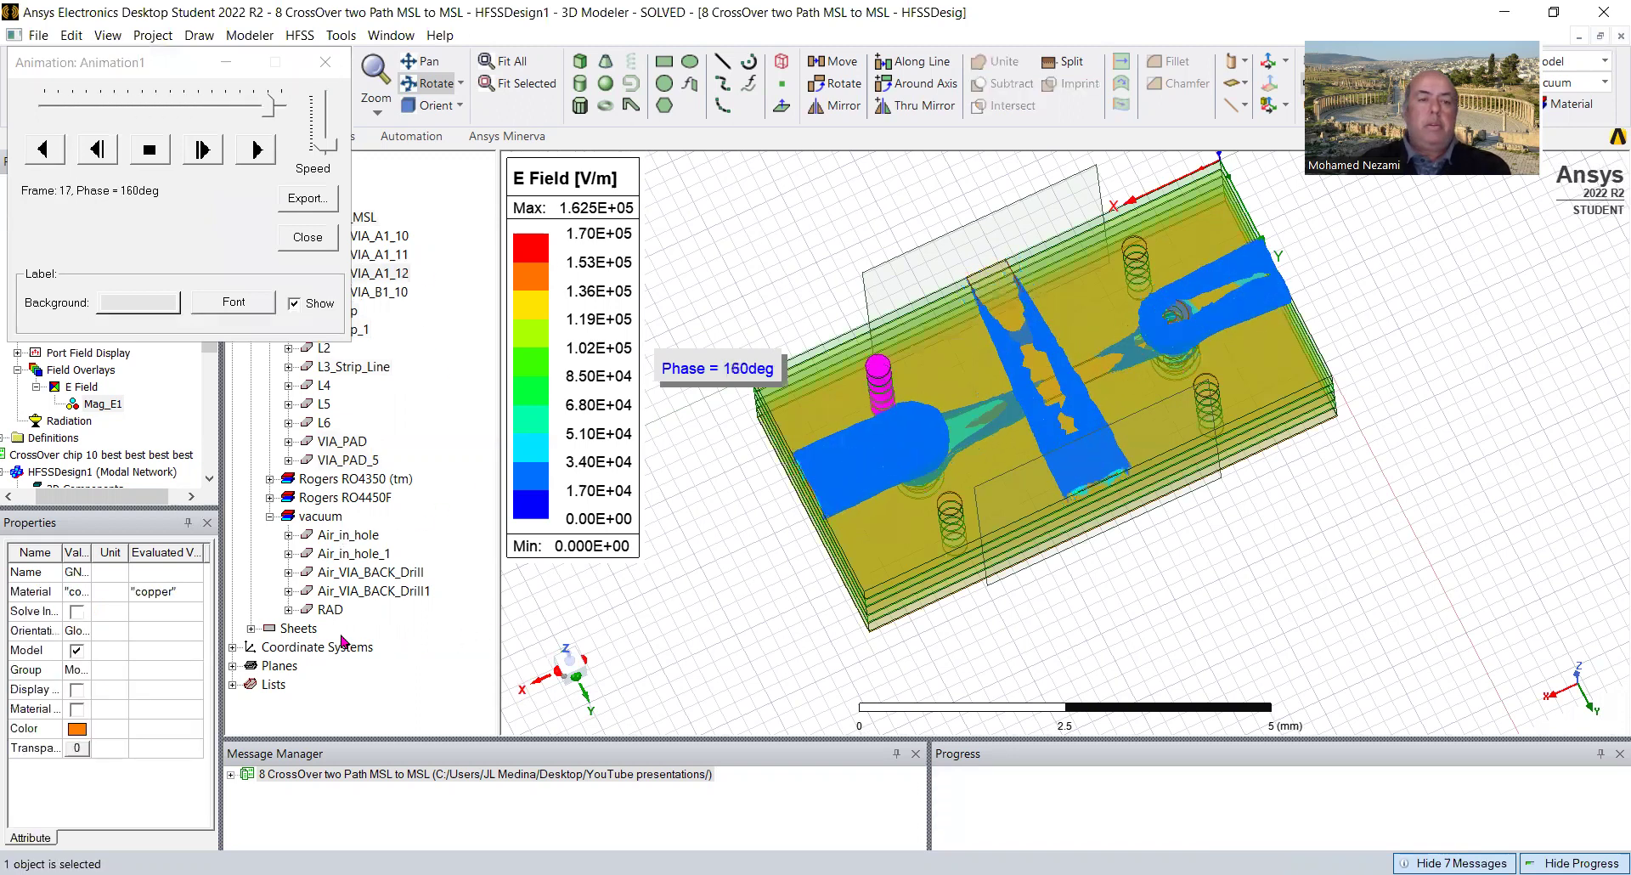
pyautogui.click(299, 629)
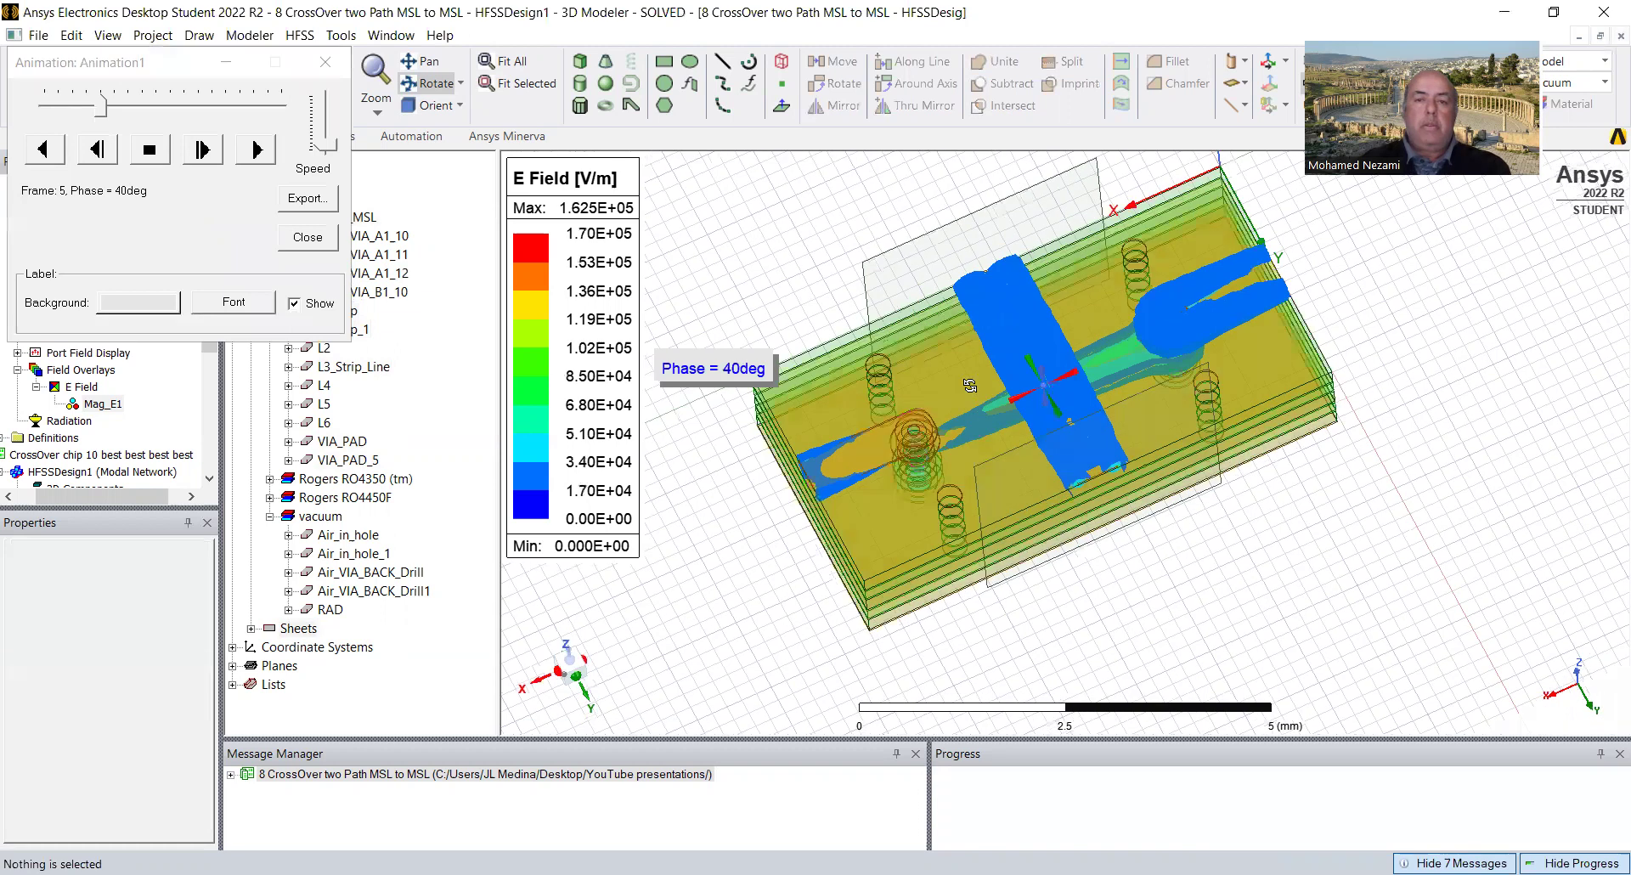
pyautogui.moveTo(929, 362); pyautogui.dragTo(934, 362)
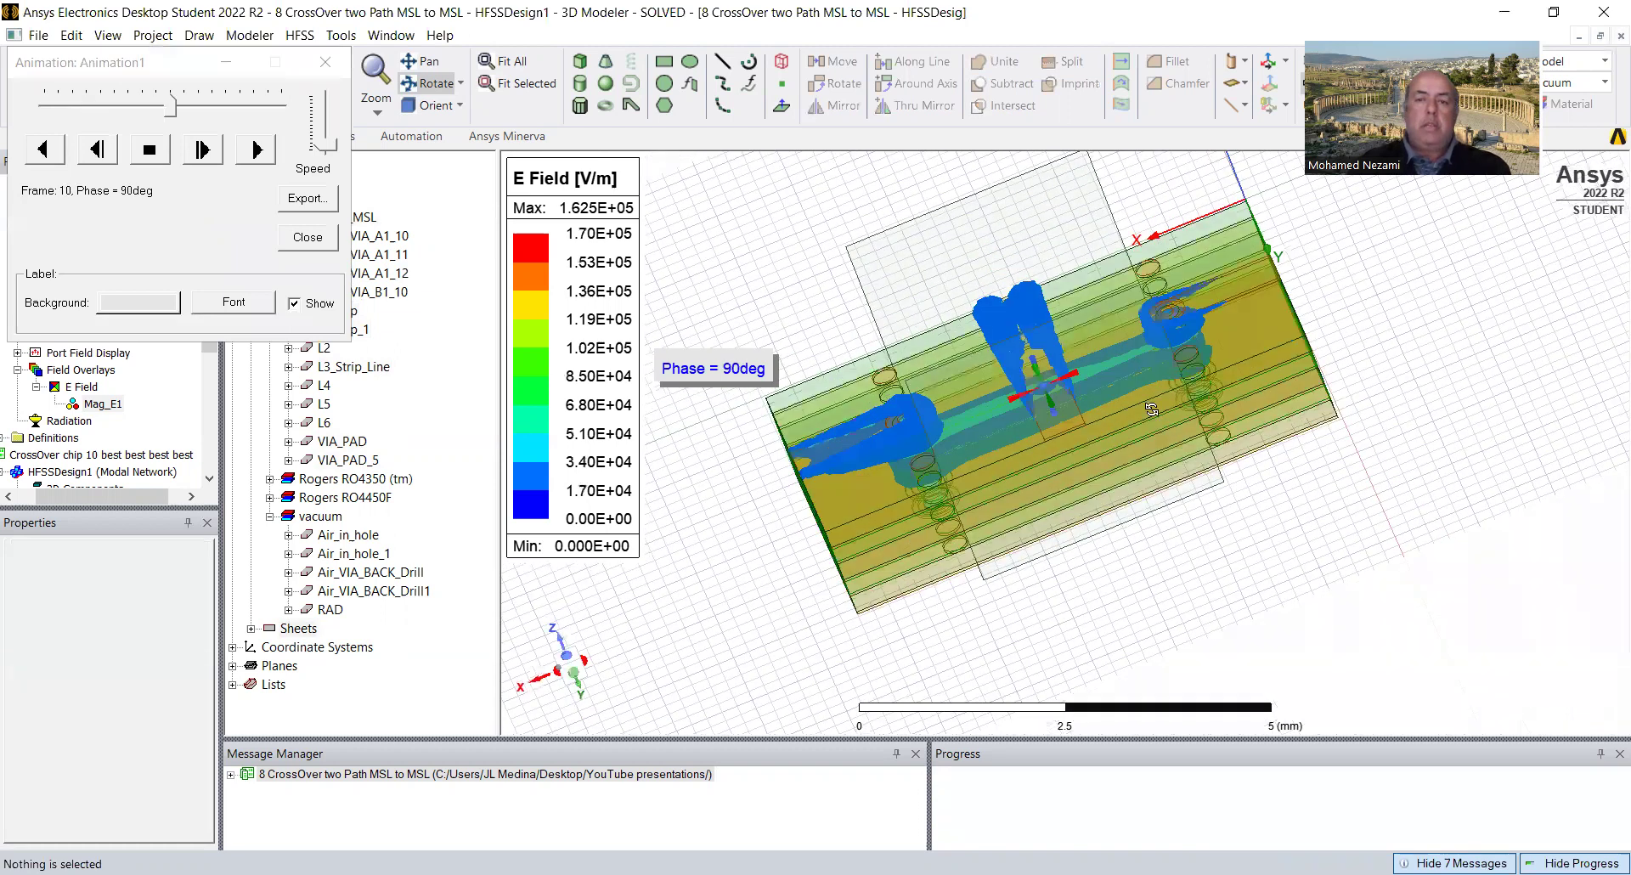
pyautogui.moveTo(1137, 418); pyautogui.dragTo(1121, 358)
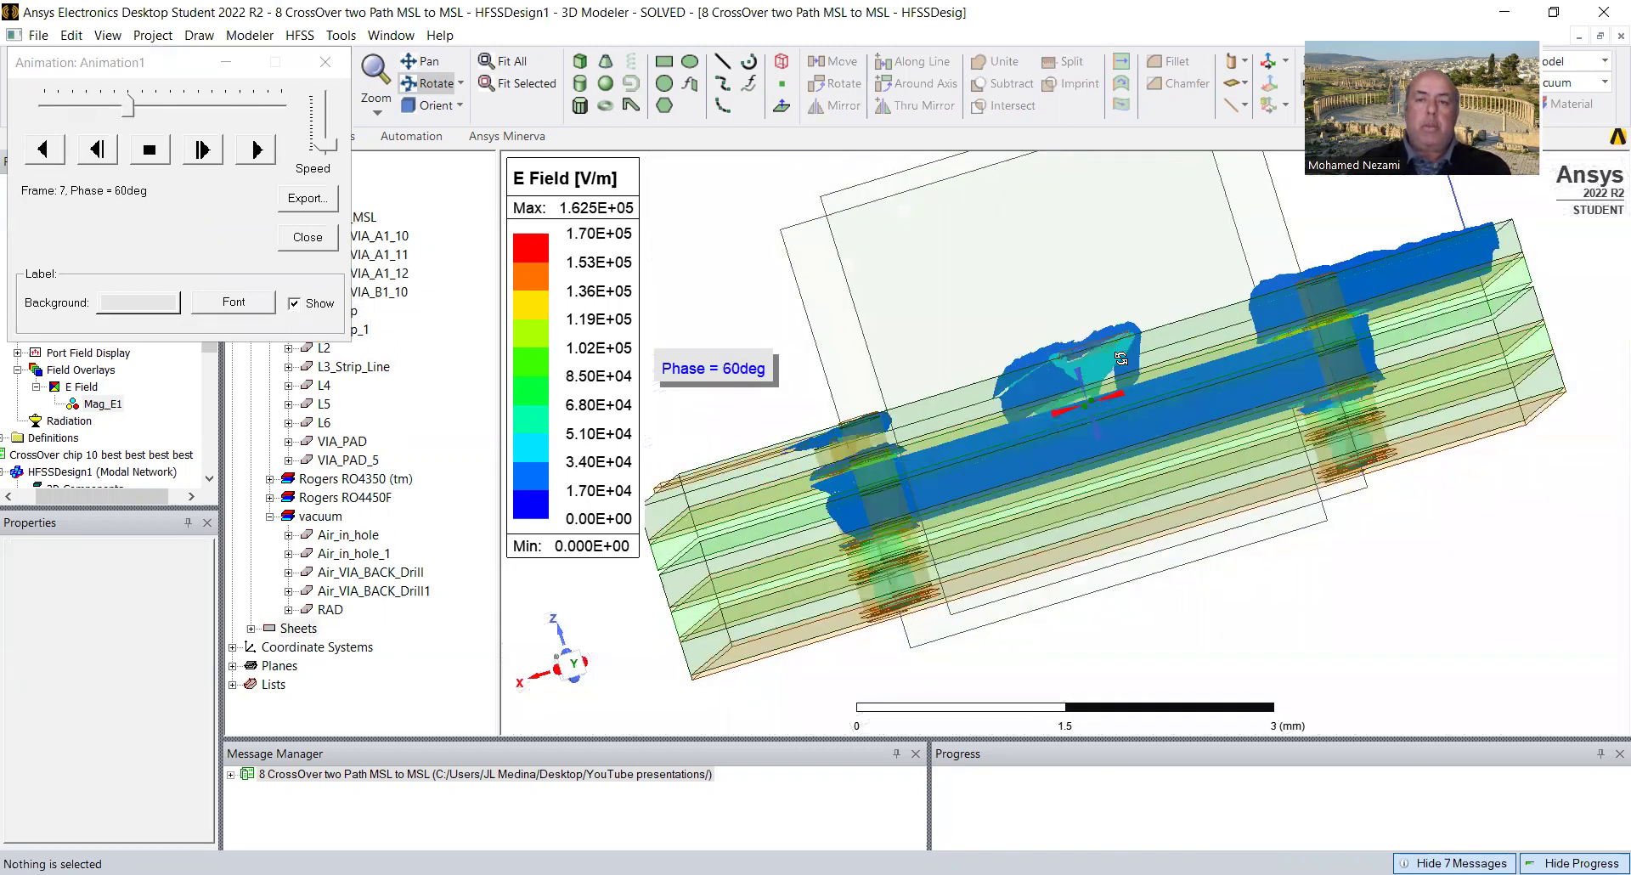
pyautogui.click(459, 105)
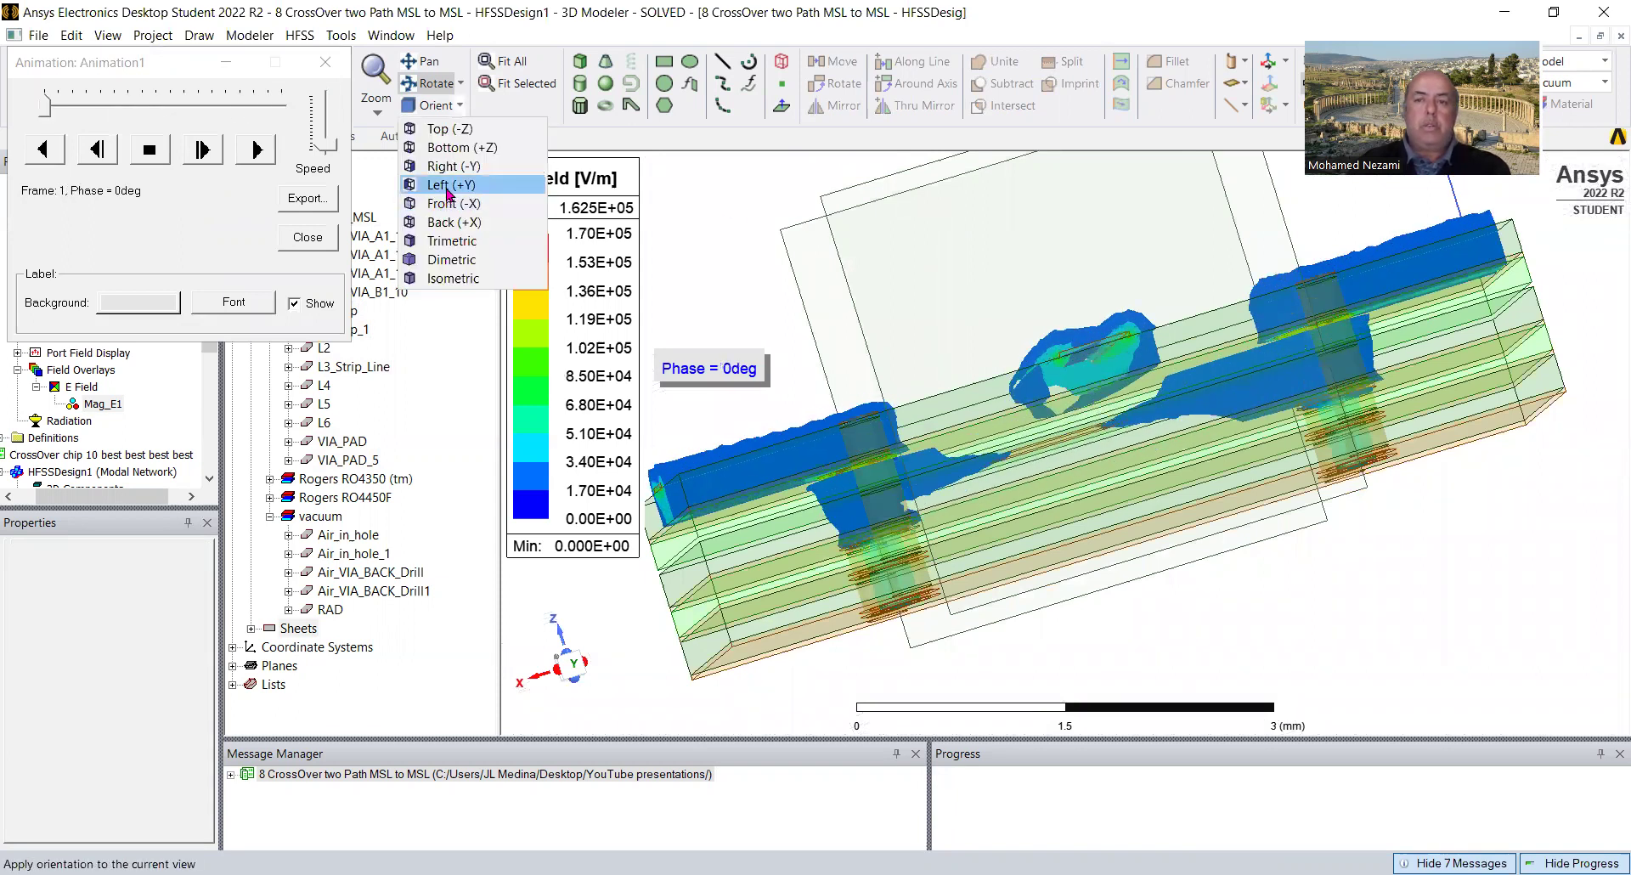
pyautogui.click(451, 195)
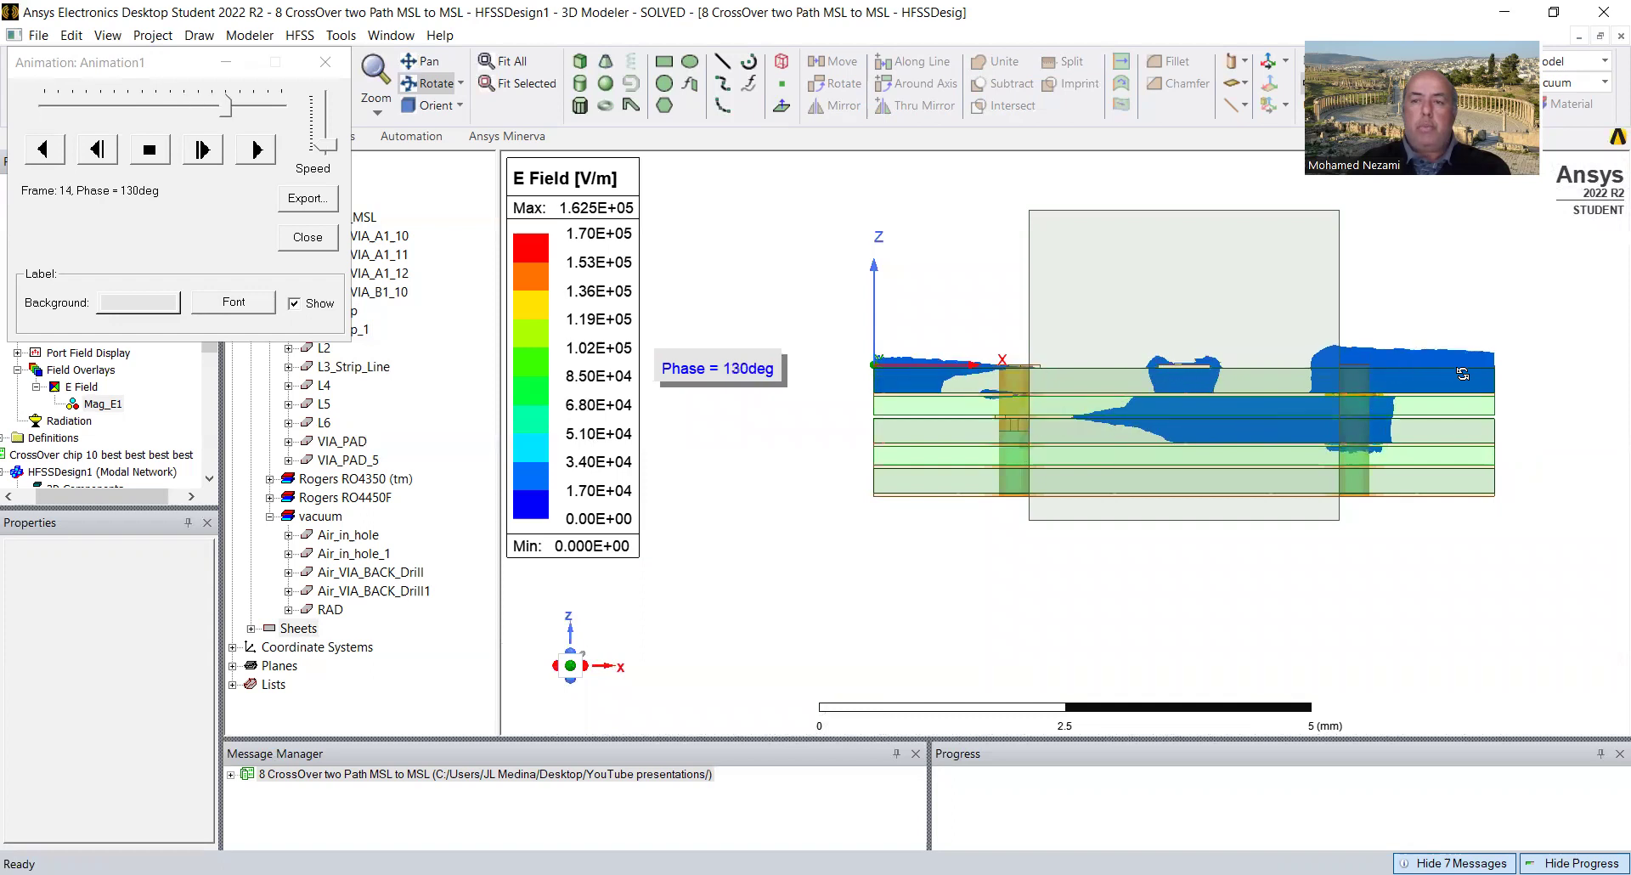
# Orbit the animated field to oblique and top-down angles, then stop the animation for the static plot.
pyautogui.moveTo(1495, 376); pyautogui.dragTo(1303, 593)
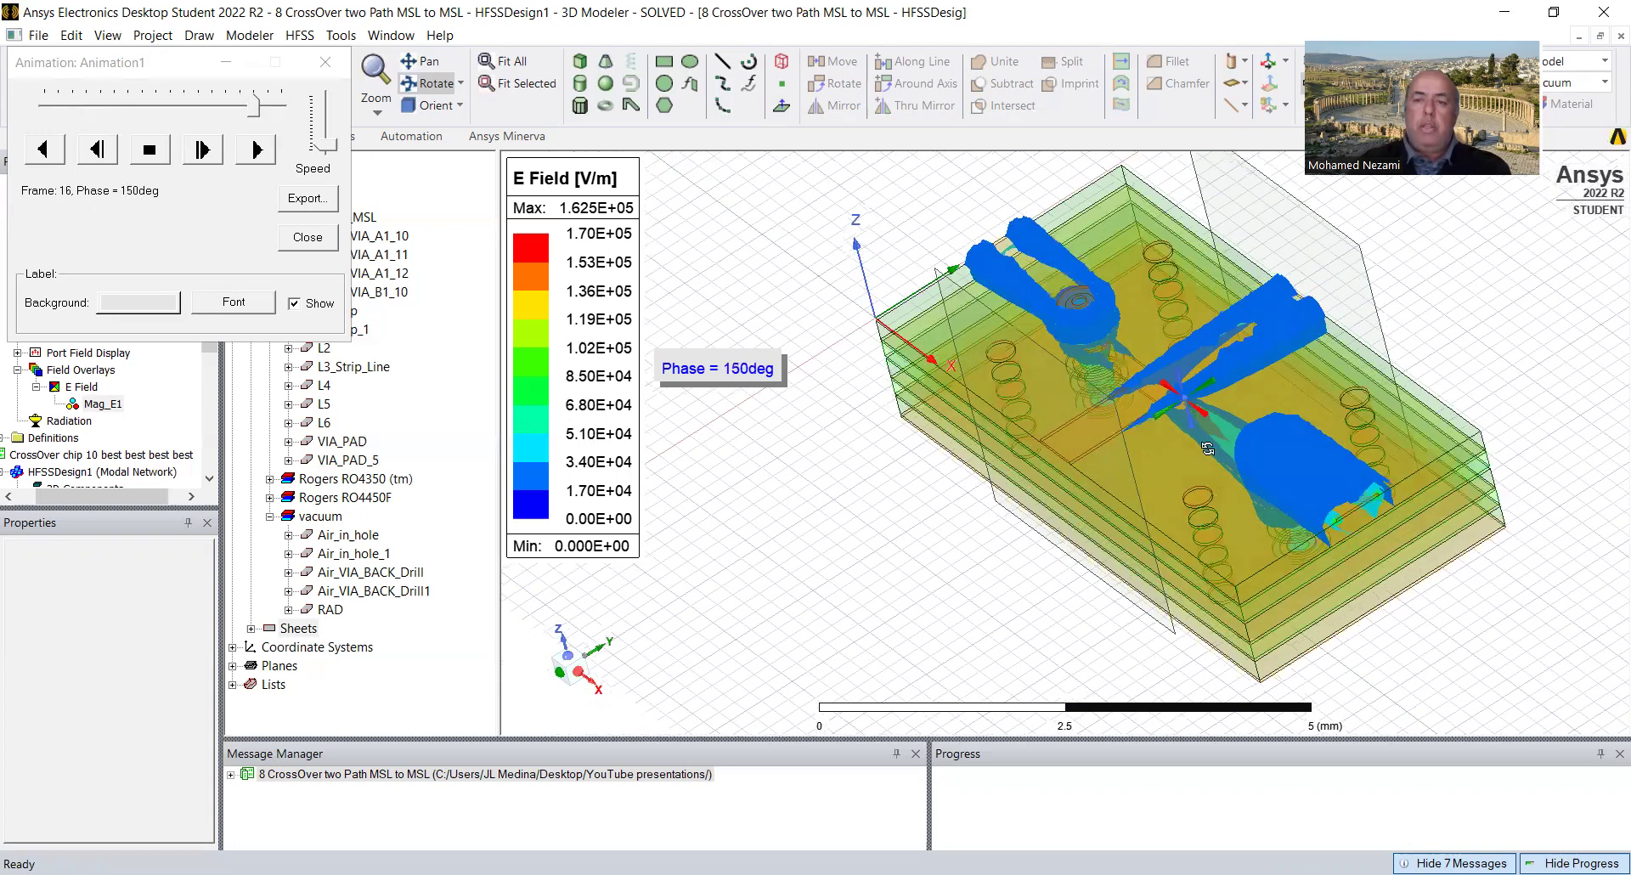
pyautogui.moveTo(976, 482); pyautogui.dragTo(1172, 432)
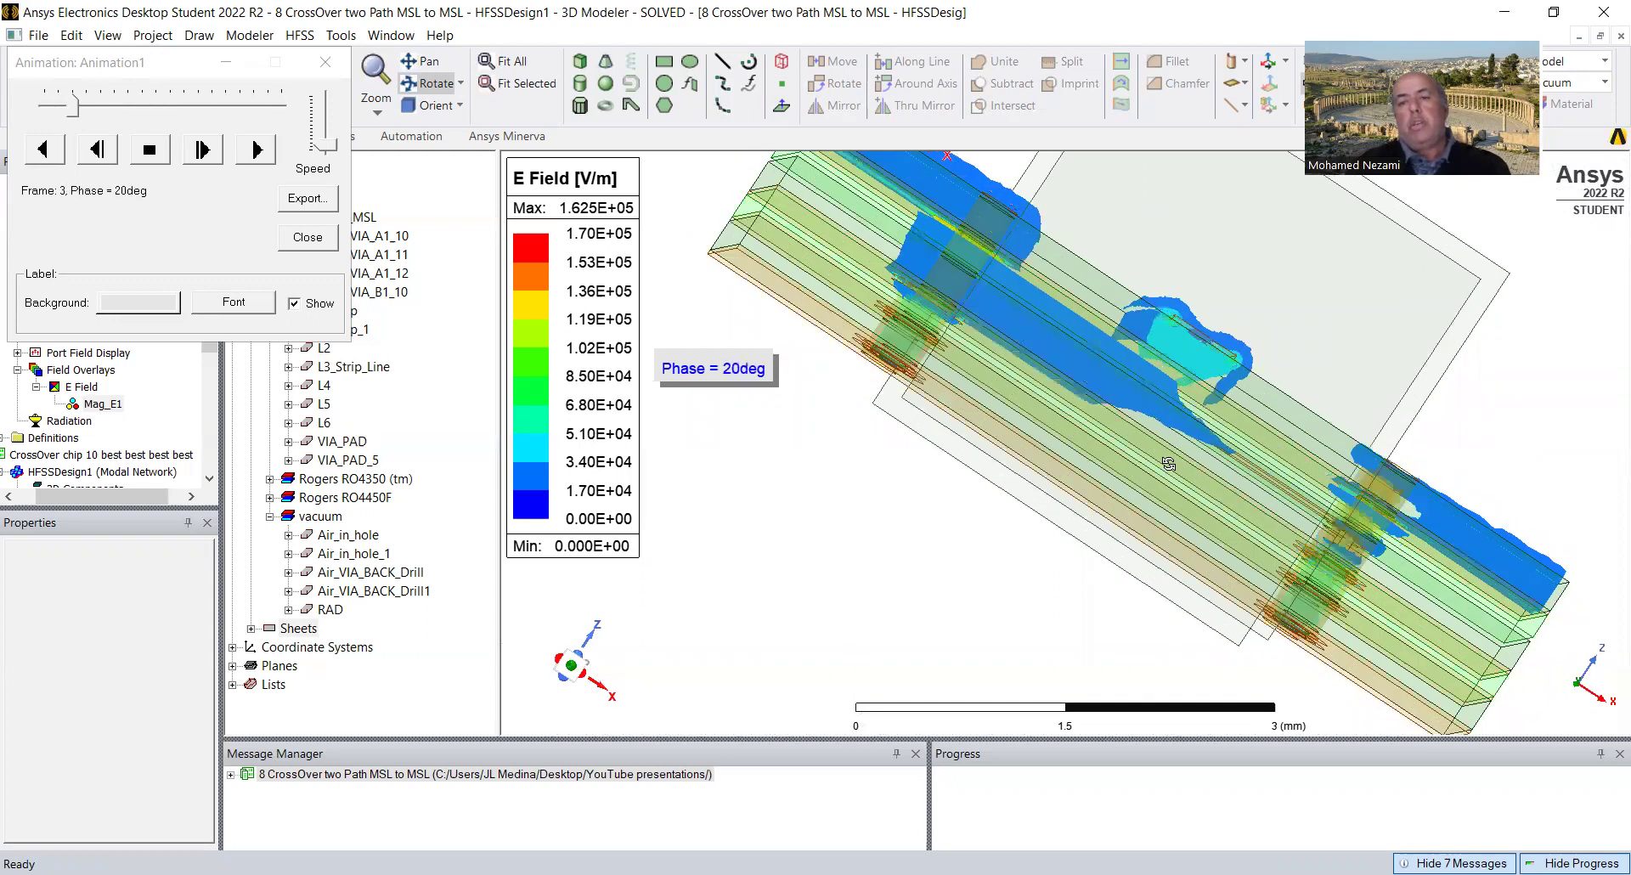
pyautogui.moveTo(1160, 443); pyautogui.dragTo(1136, 399)
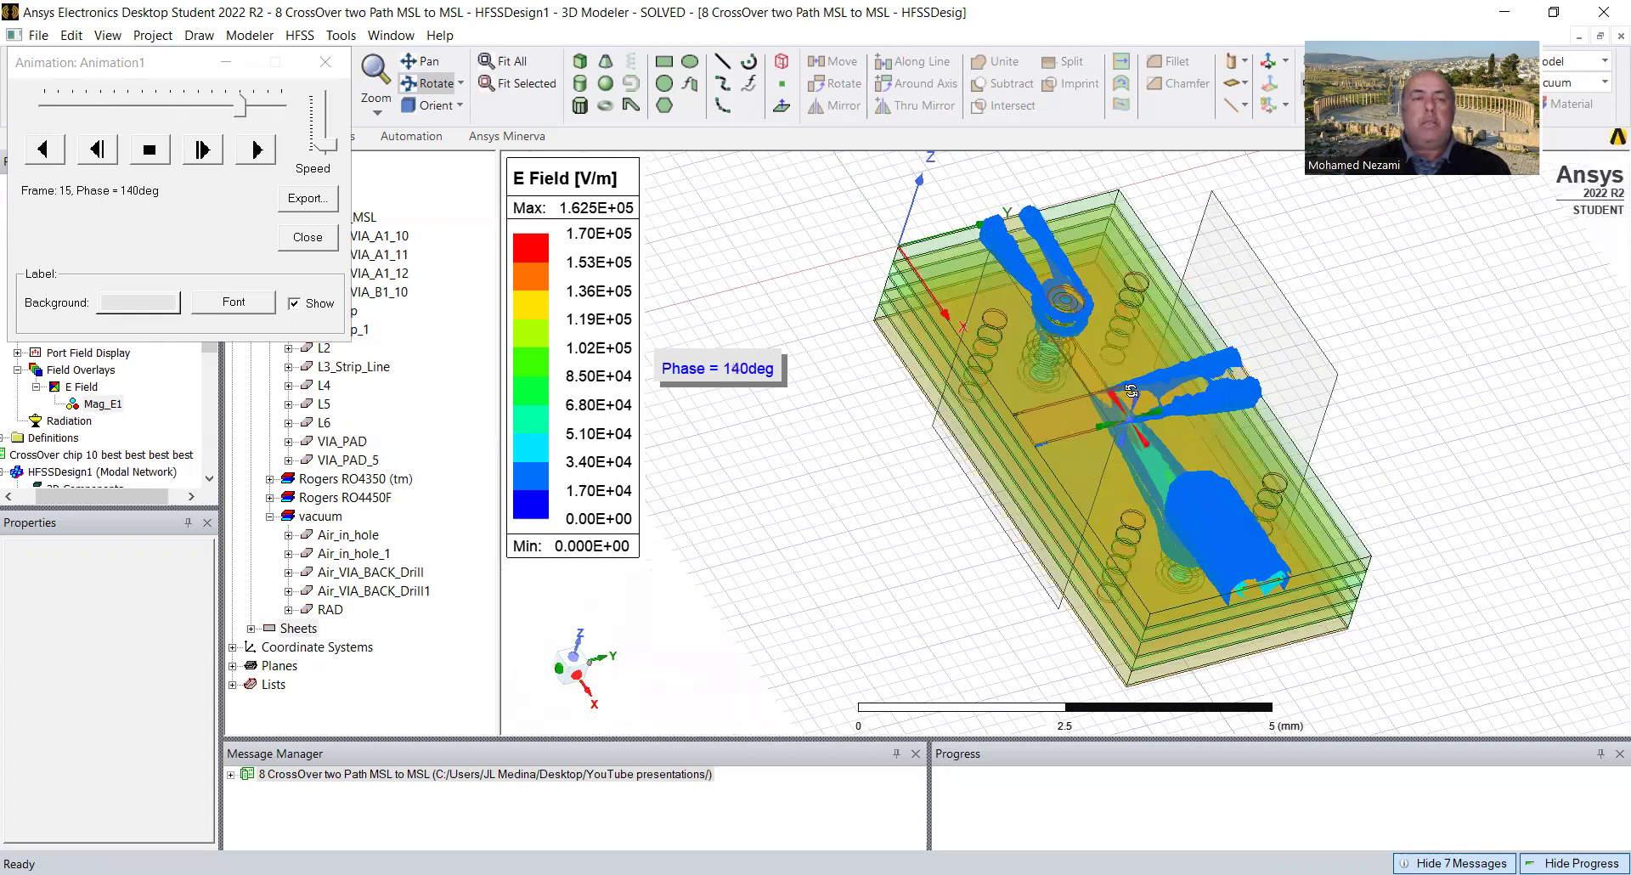
pyautogui.click(326, 65)
pyautogui.moveTo(830, 404); pyautogui.dragTo(834, 289, button='right')
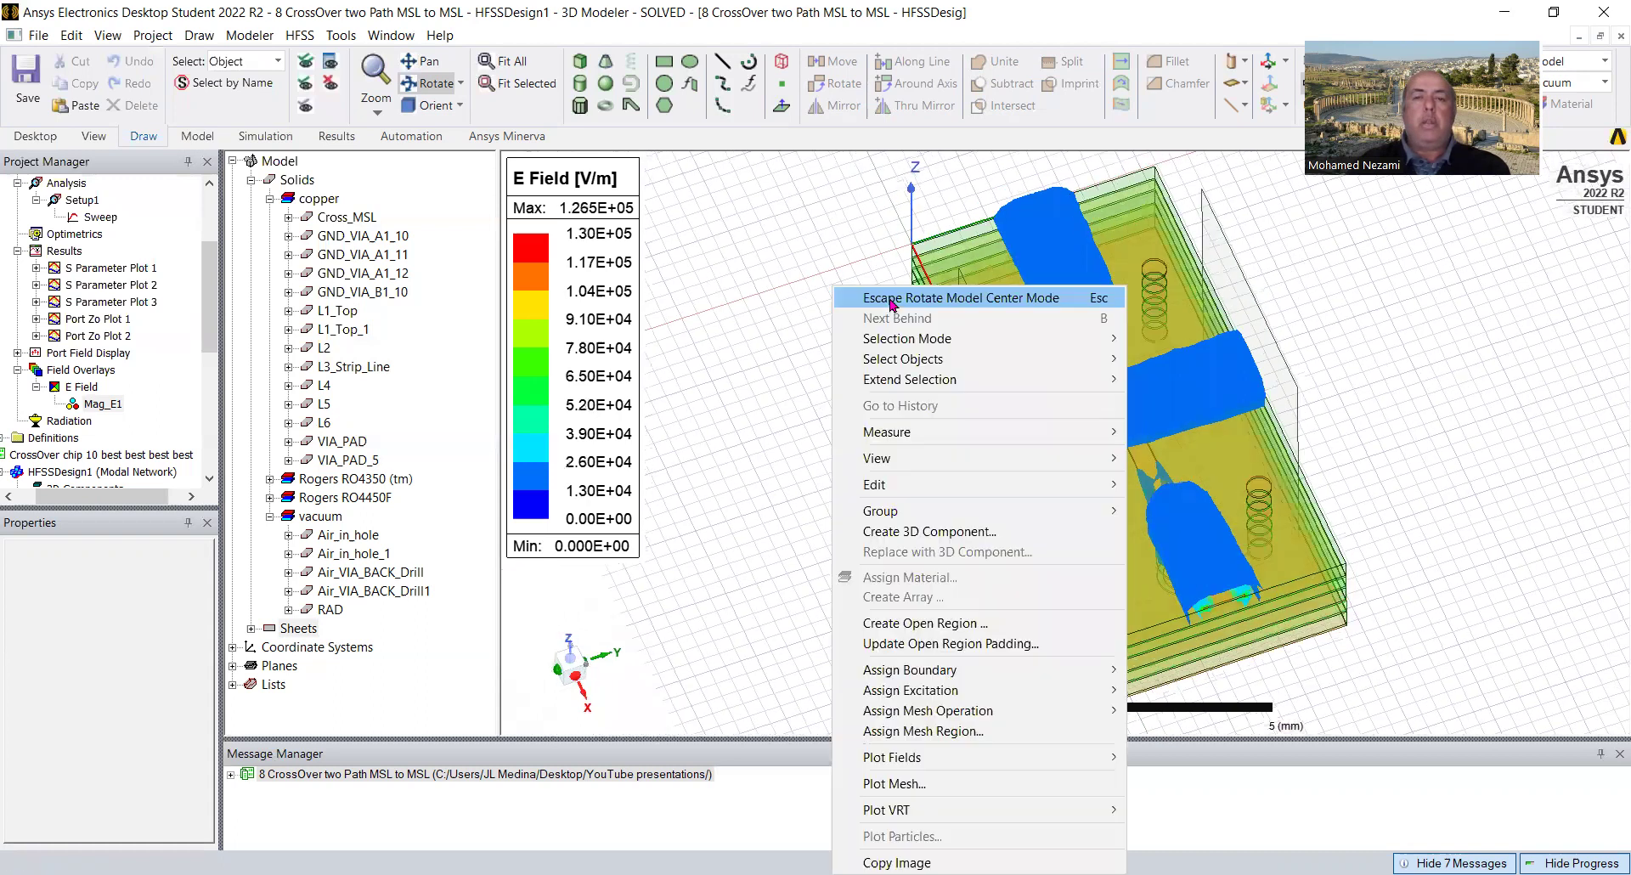
# Leave centre-rotation mode and turn off Mag_E1 Plot Visibility to show the bare copper traces and vias.
pyautogui.click(892, 299)
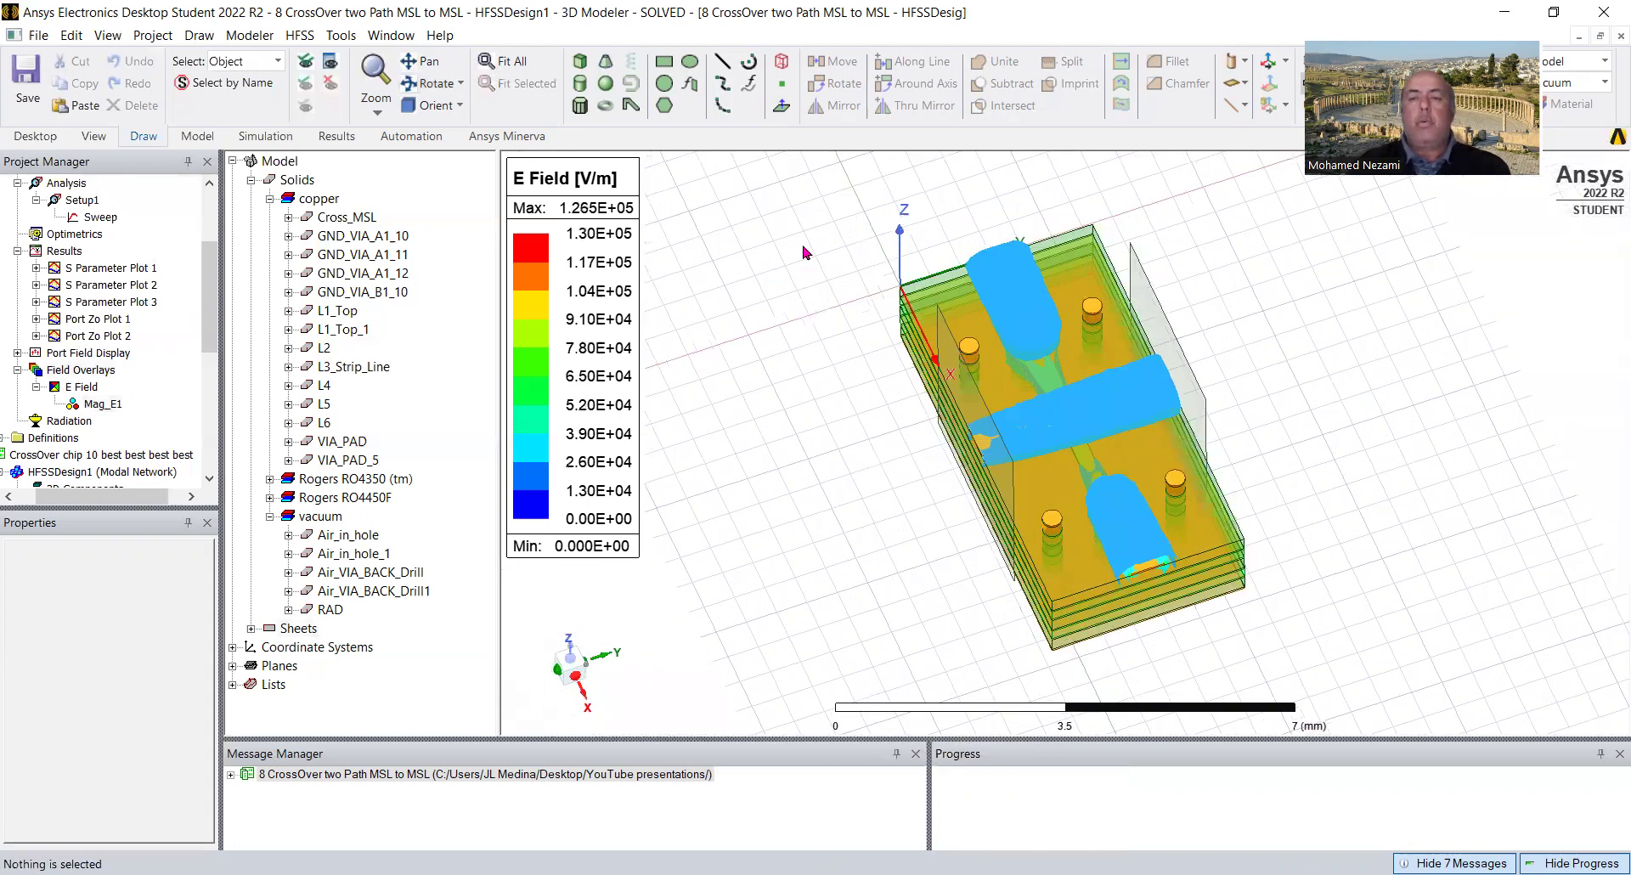
pyautogui.click(119, 407)
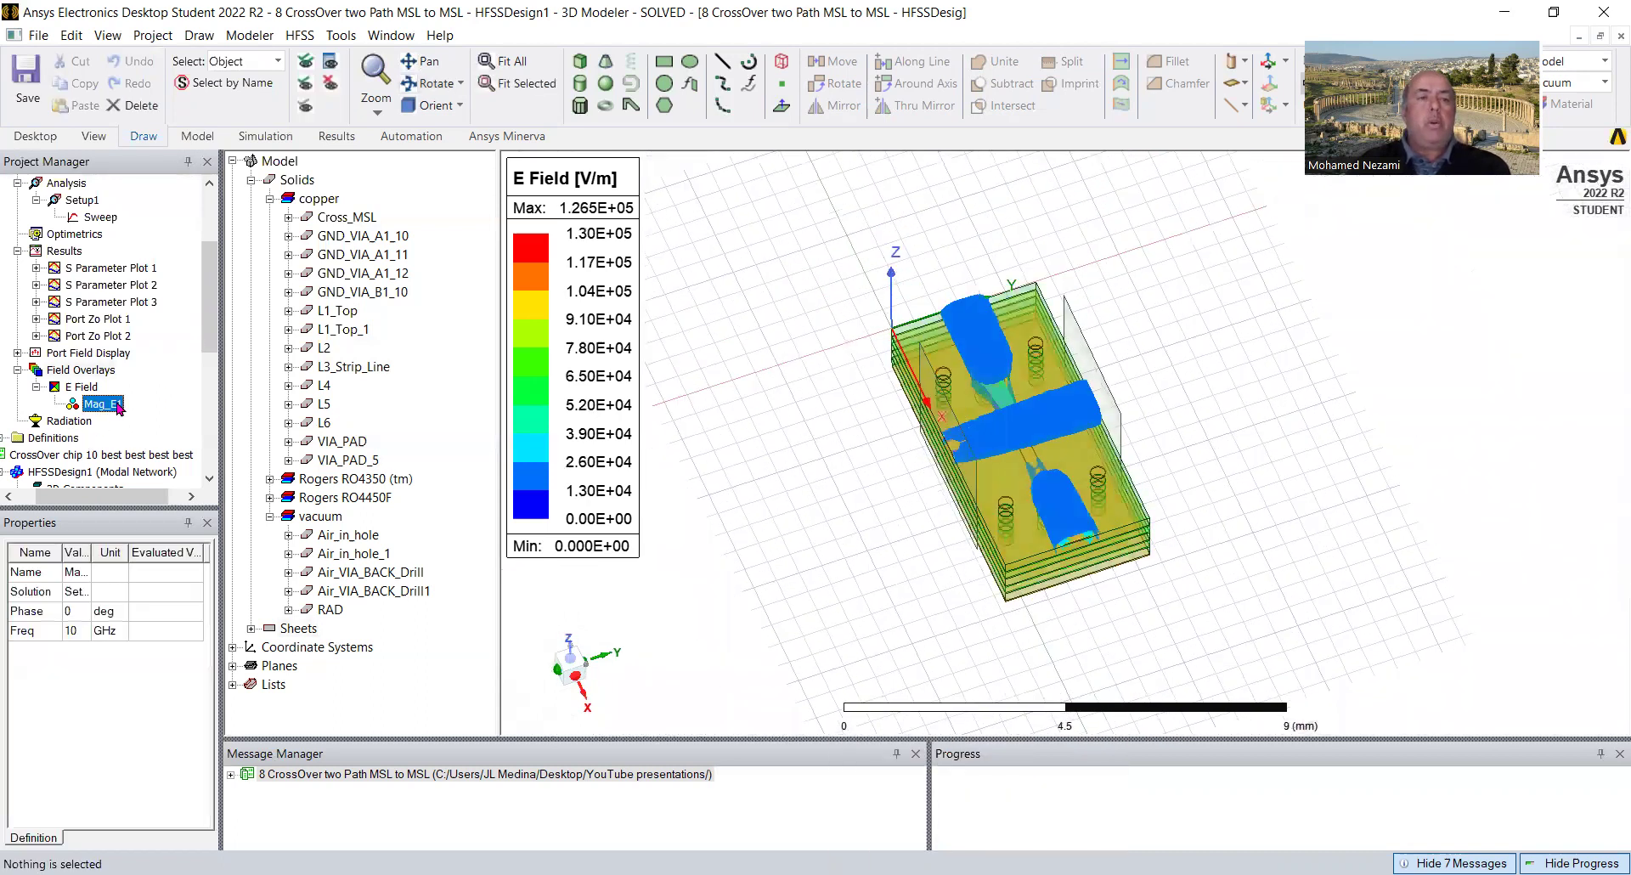
pyautogui.rightClick(119, 407)
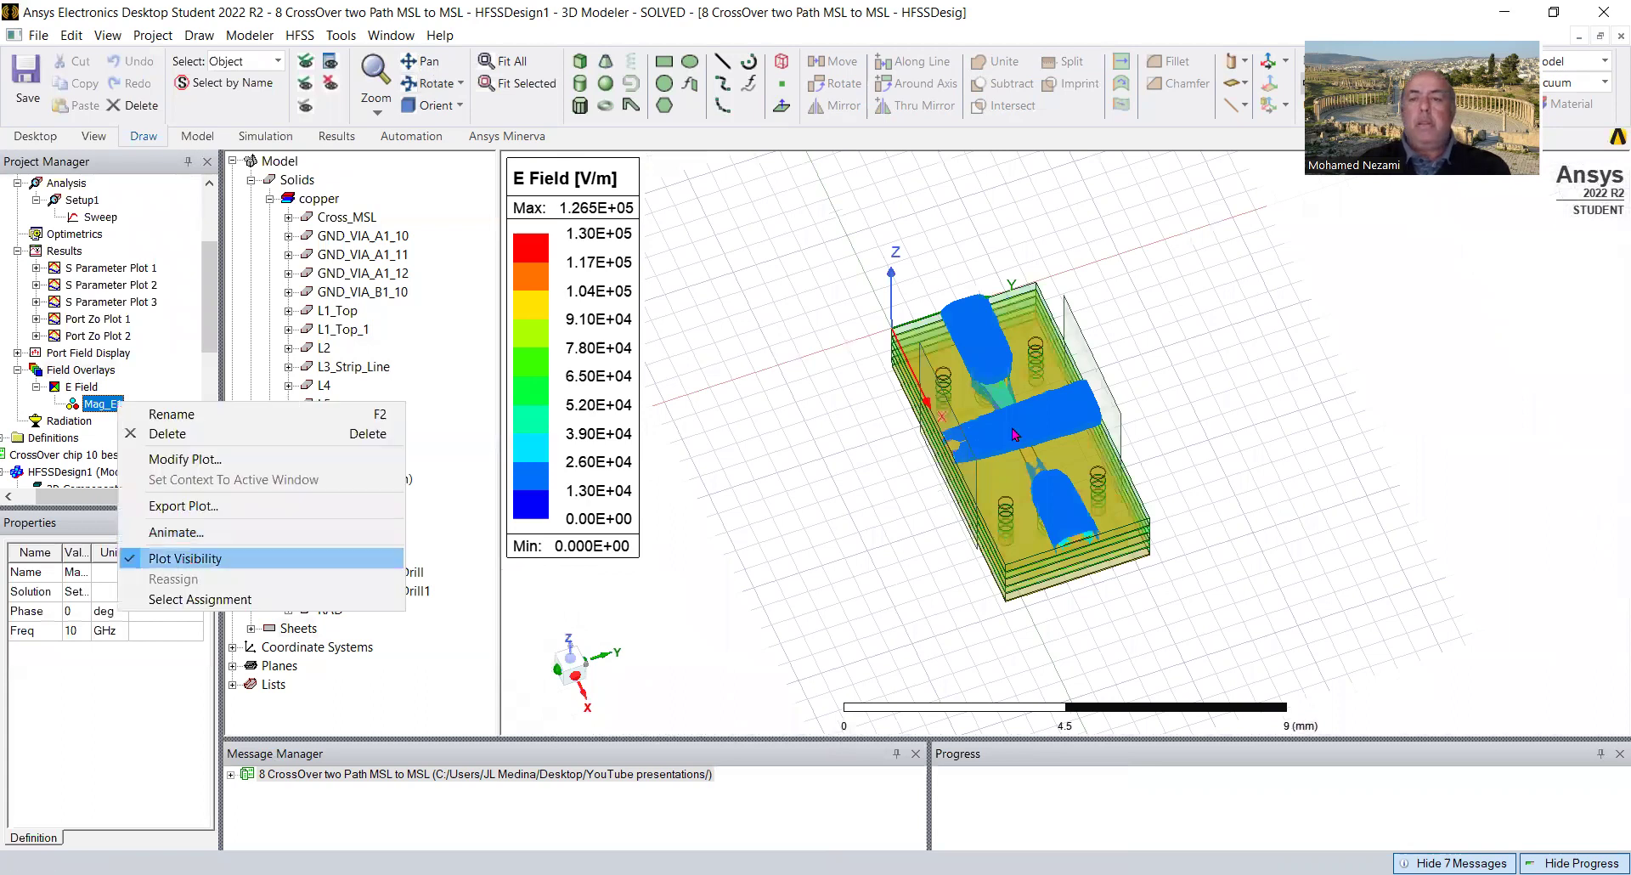
pyautogui.click(281, 557)
pyautogui.click(662, 254)
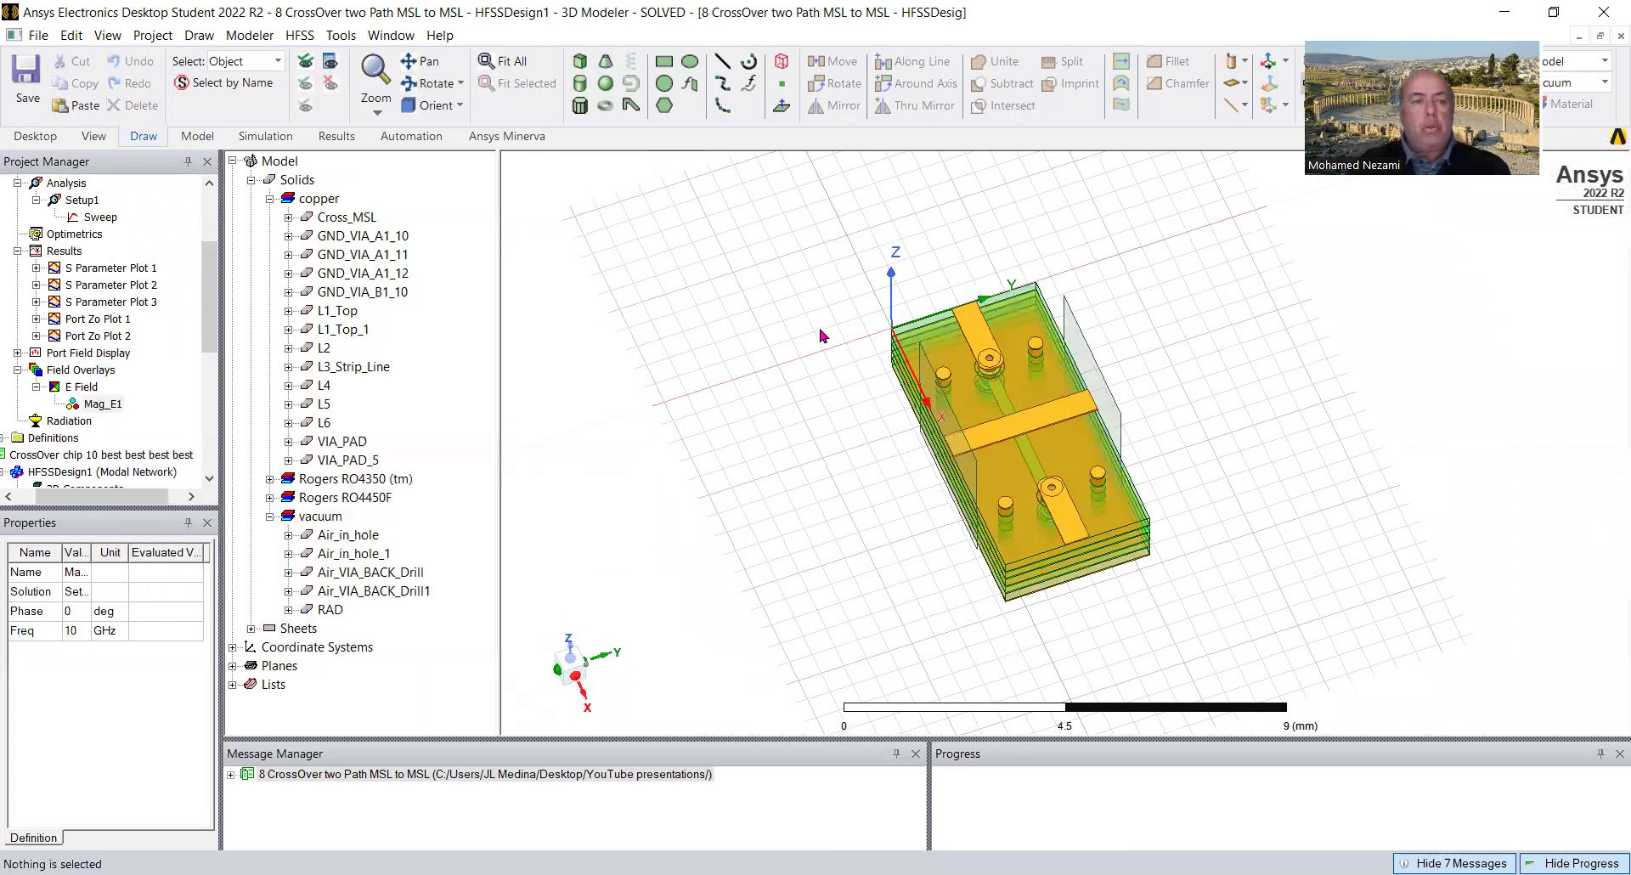
pyautogui.scroll(3, 212, 255)
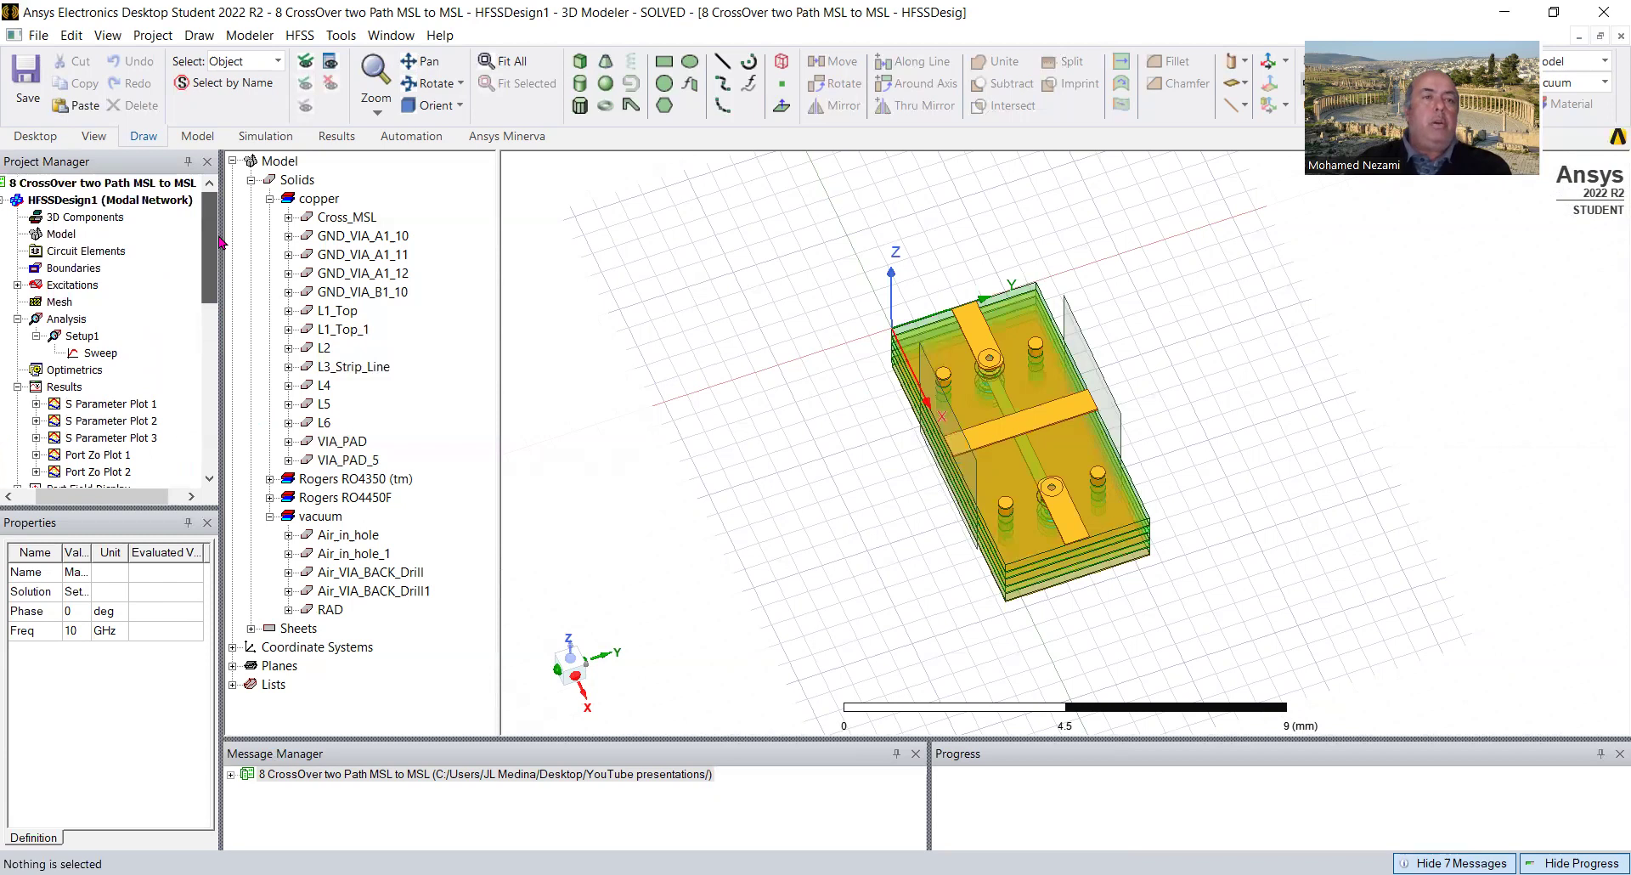
pyautogui.click(132, 183)
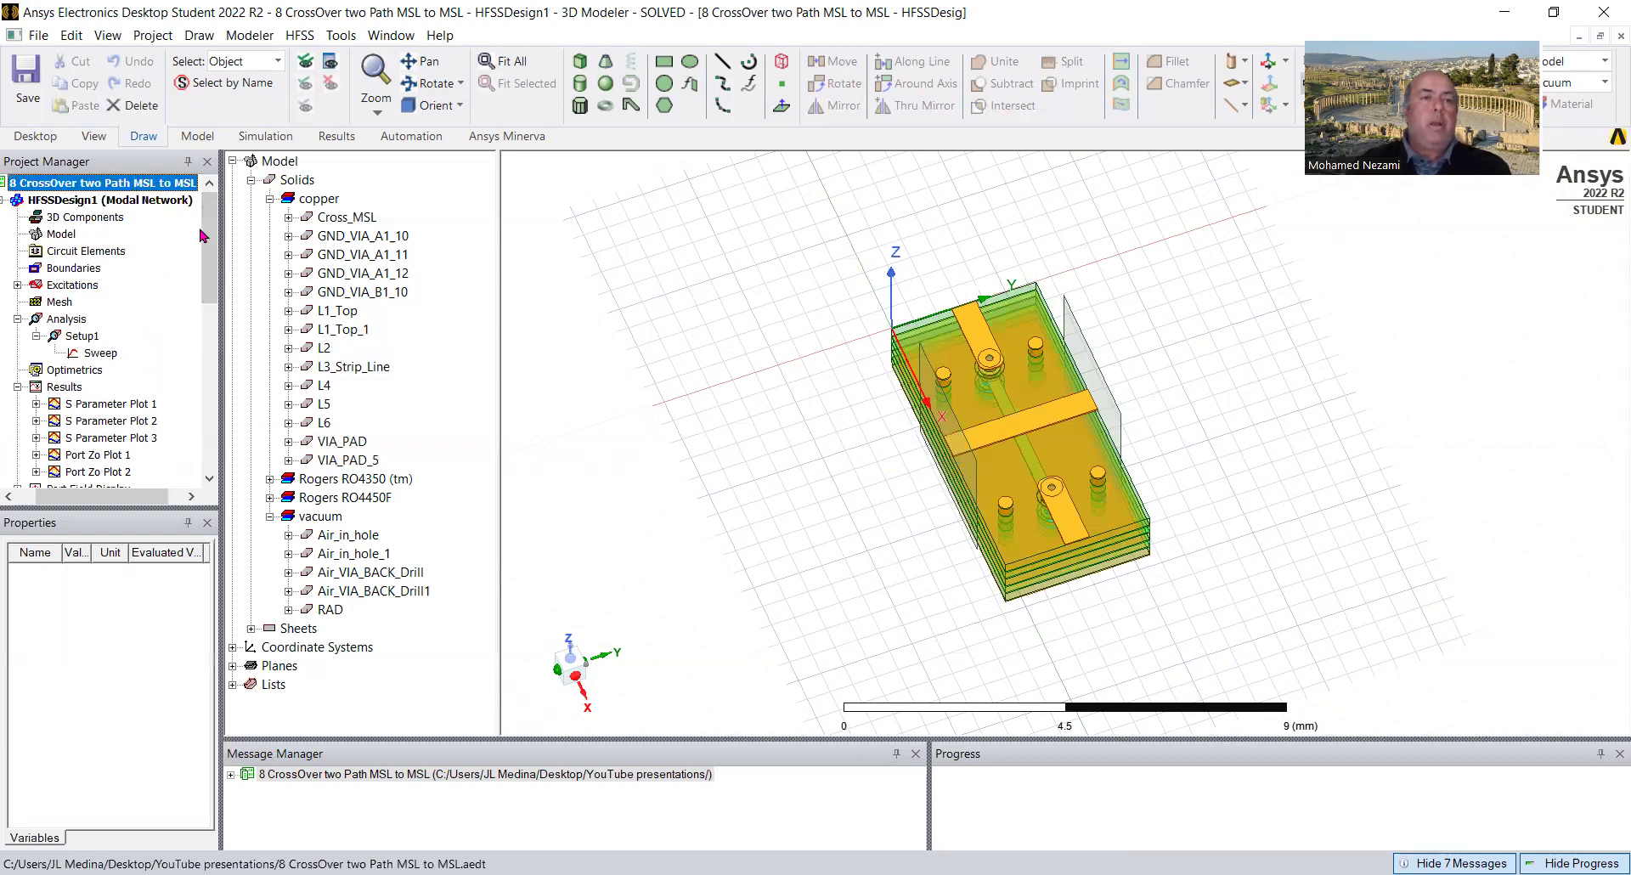
pyautogui.scroll(-1, 212, 295)
pyautogui.scroll(-3, 213, 295)
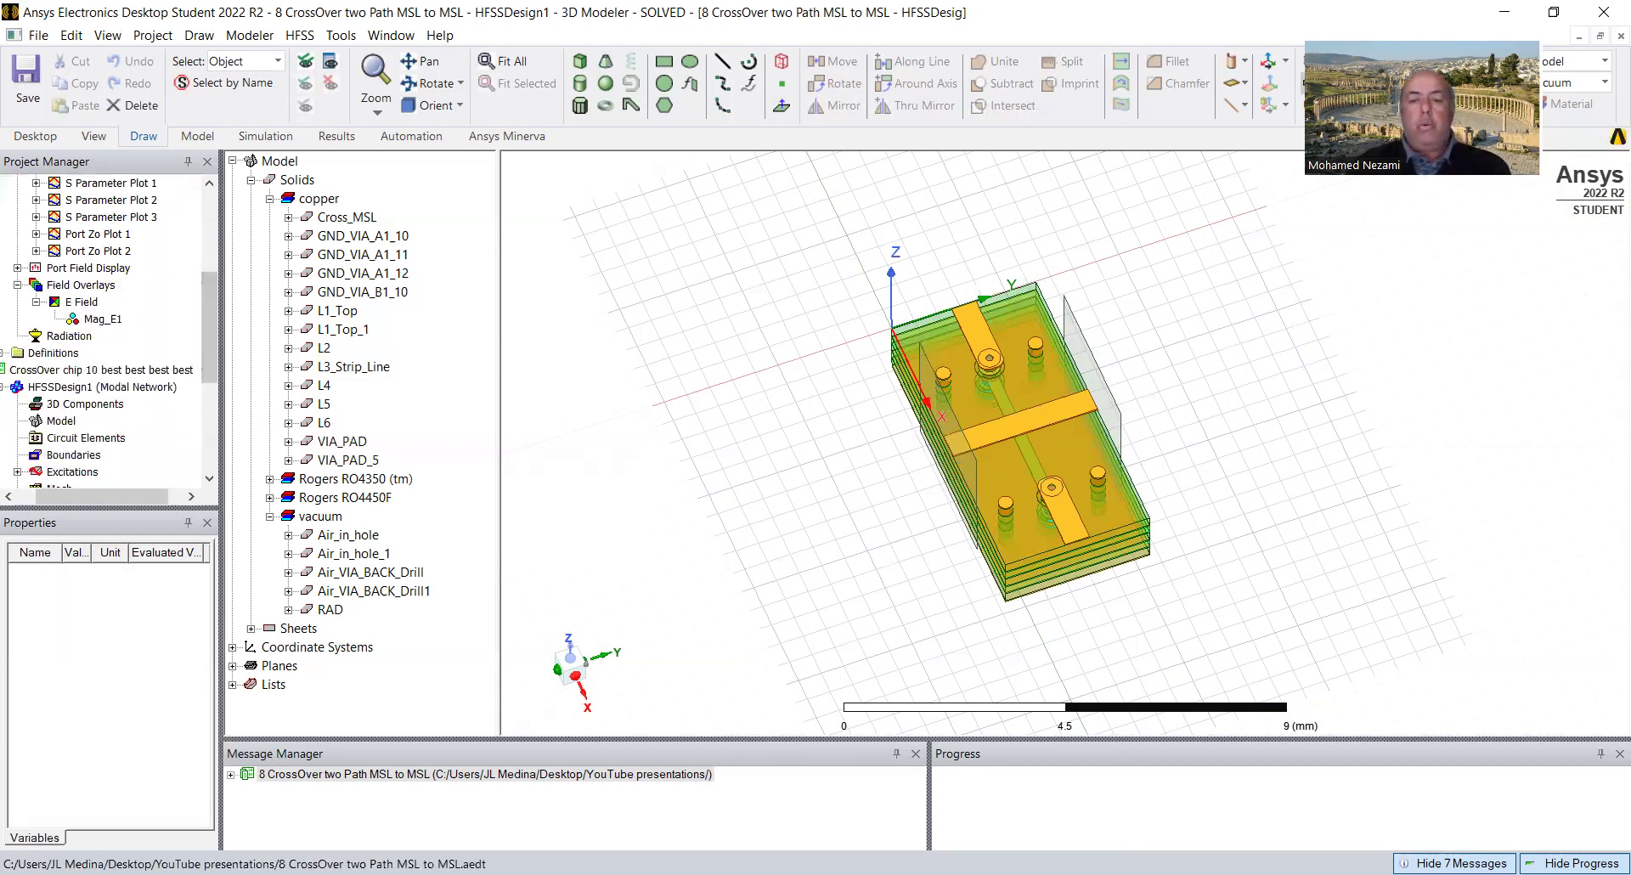
# Page through slides 8 to 19, from the MSL/SL/MSL and MSL/MSL S-parameter results to the contact slide, then return to HFSS.
pyautogui.hotkey('alt', 'Tab')
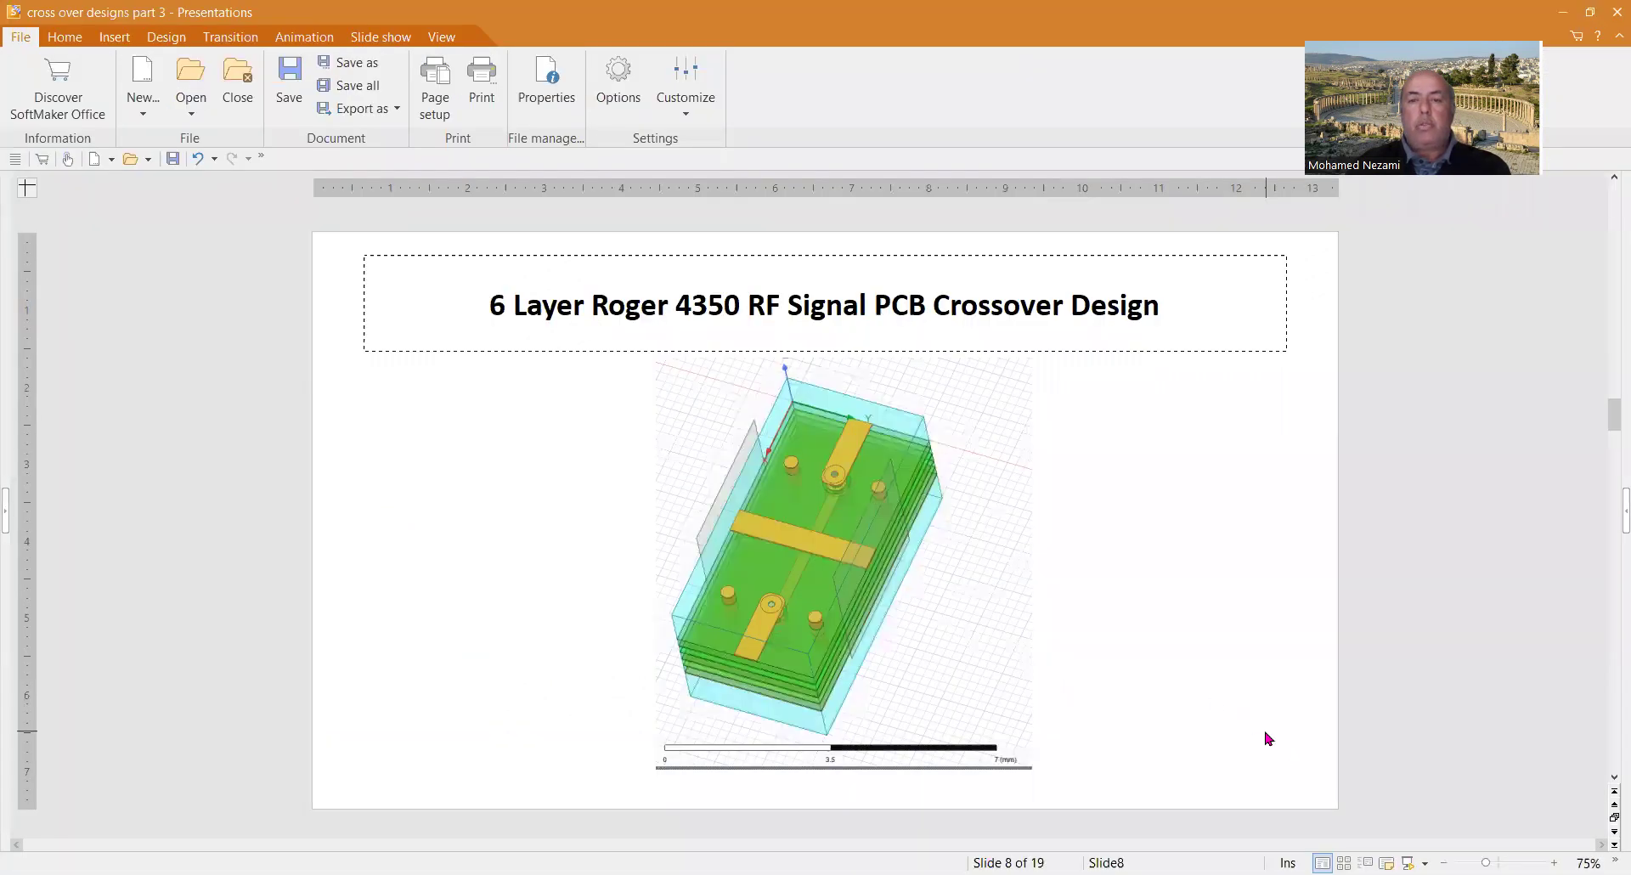
pyautogui.scroll(-1, 1266, 737)
pyautogui.scroll(-1, 1265, 737)
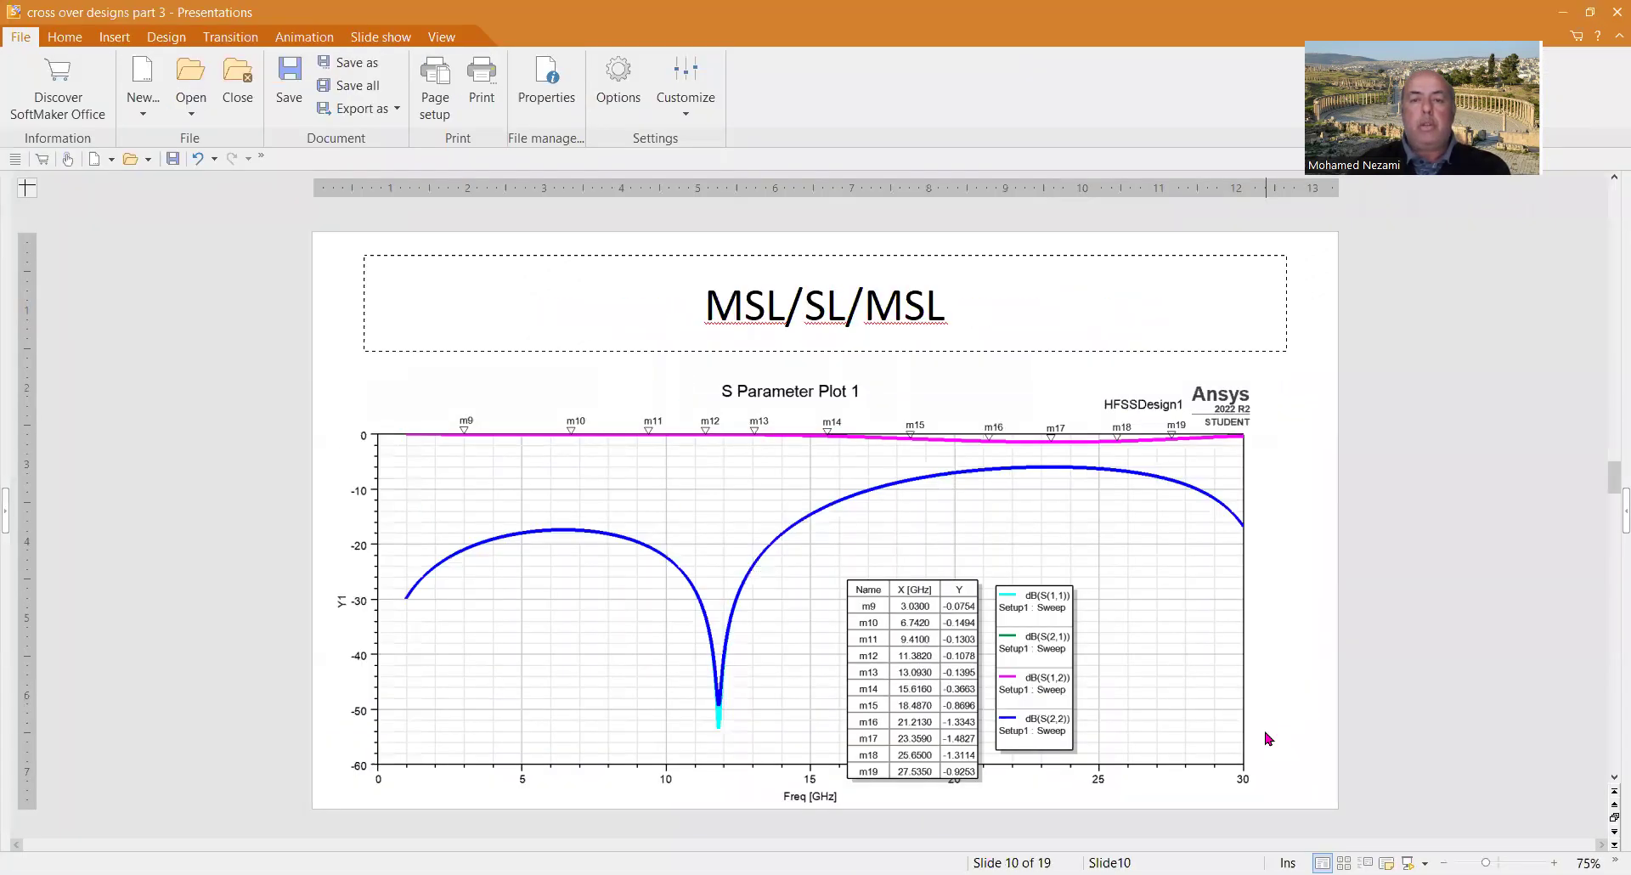
pyautogui.scroll(-1, 1136, 605)
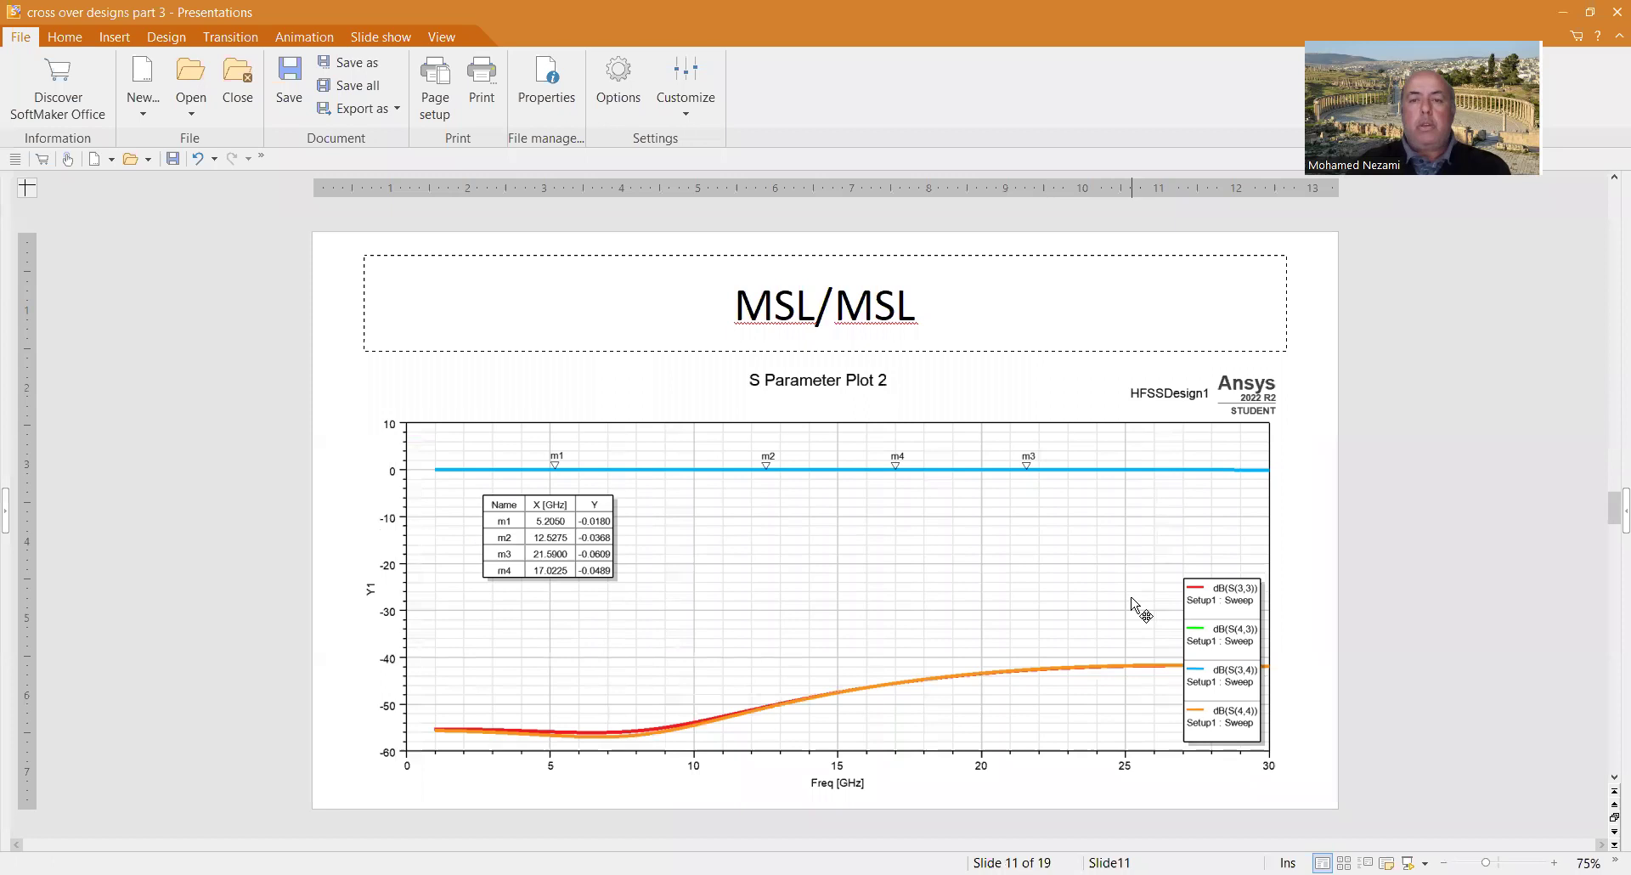
pyautogui.scroll(-1, 1132, 603)
pyautogui.scroll(-1, 1134, 612)
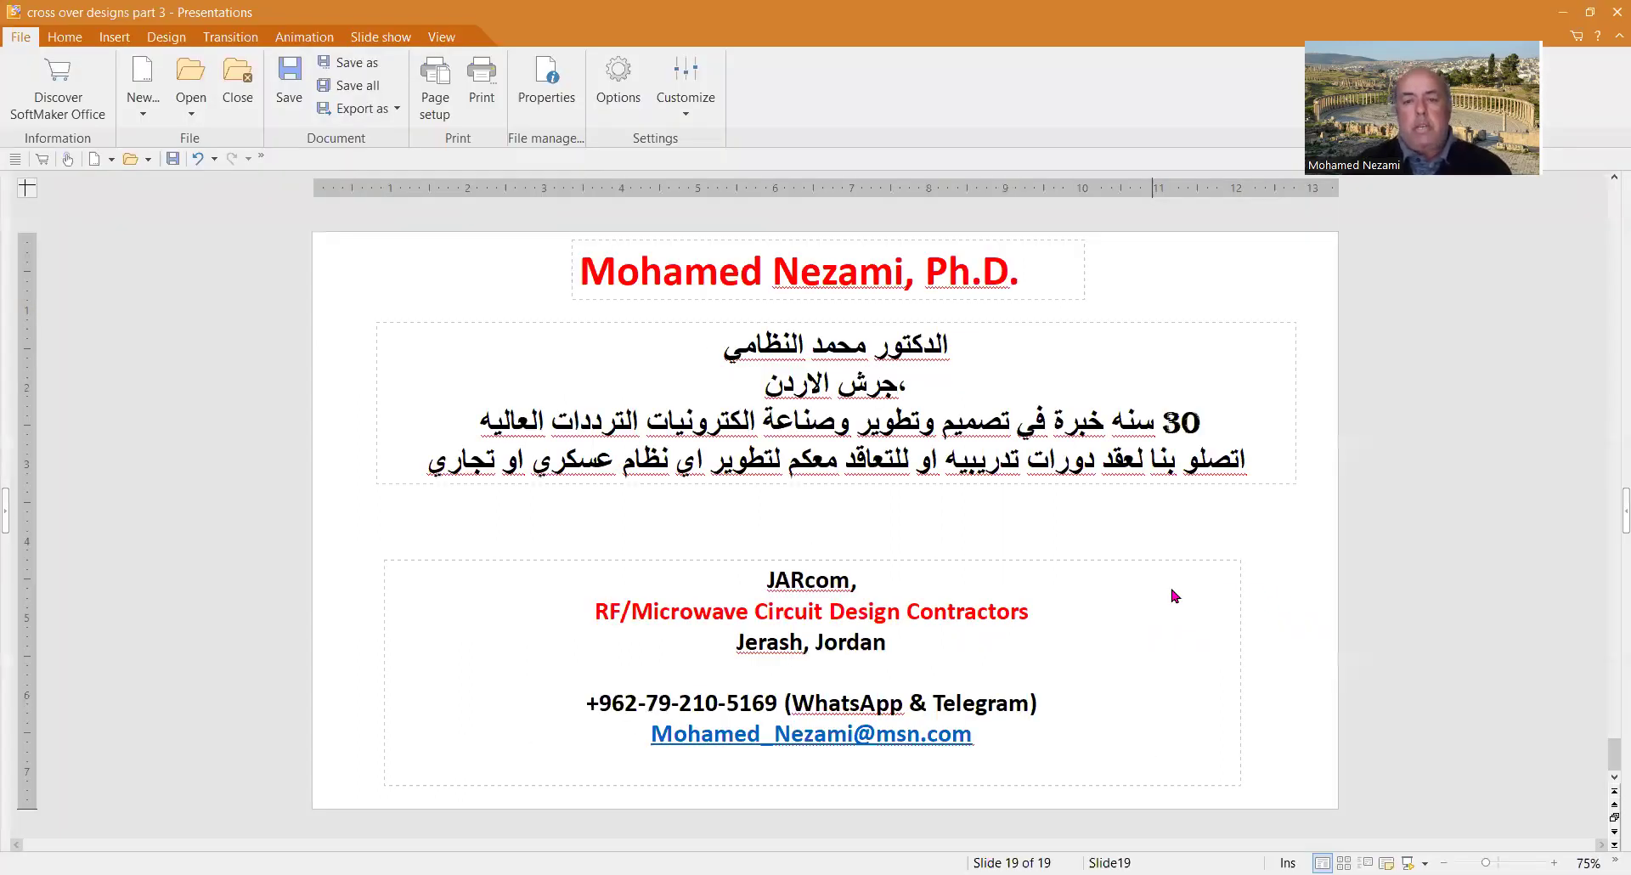
pyautogui.hotkey('alt', 'Tab')
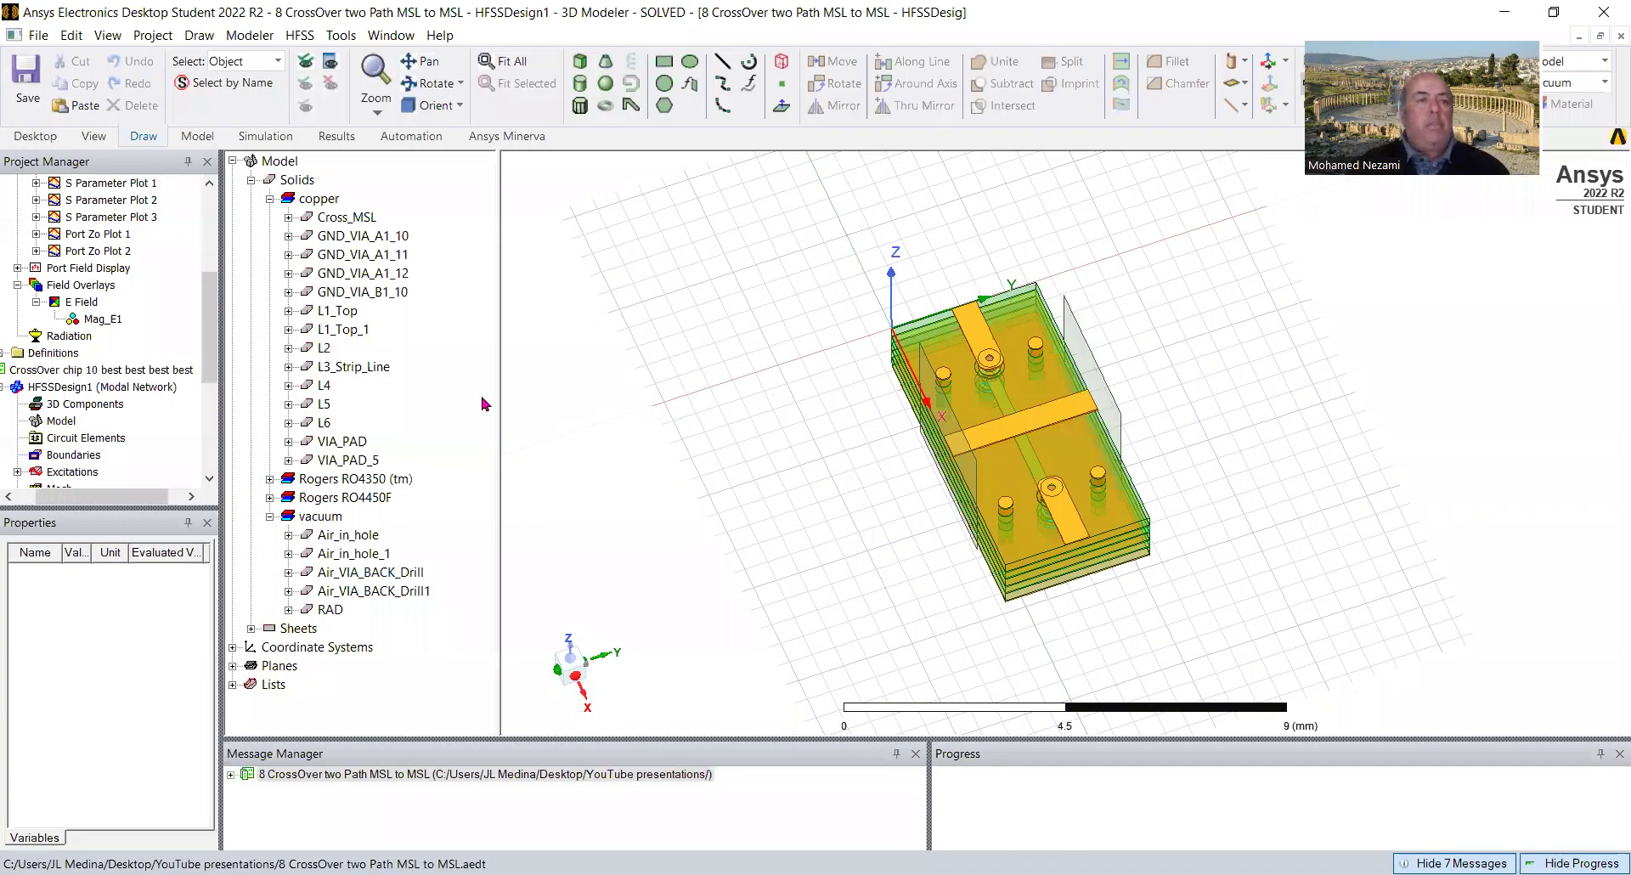
# Close the 8 CrossOver project, turn the CrossOver chip 10 board, and widen the model tree.
pyautogui.click(38, 35)
pyautogui.click(85, 119)
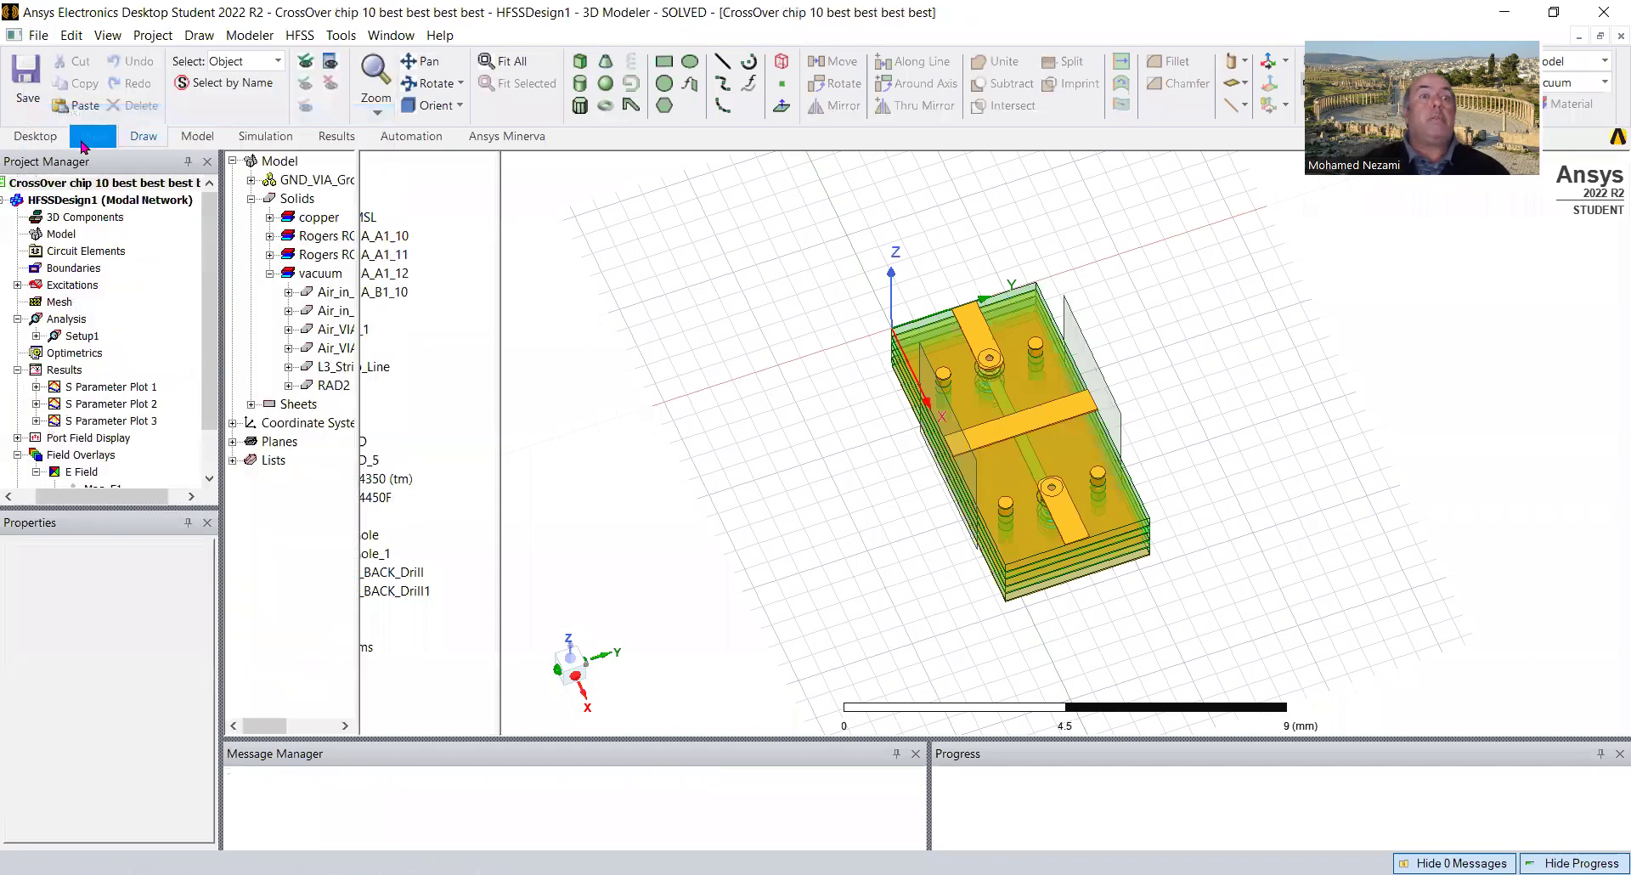
pyautogui.click(430, 84)
pyautogui.moveTo(992, 479); pyautogui.dragTo(750, 319)
pyautogui.rightClick(751, 319)
pyautogui.click(812, 304)
pyautogui.moveTo(360, 301); pyautogui.dragTo(475, 310)
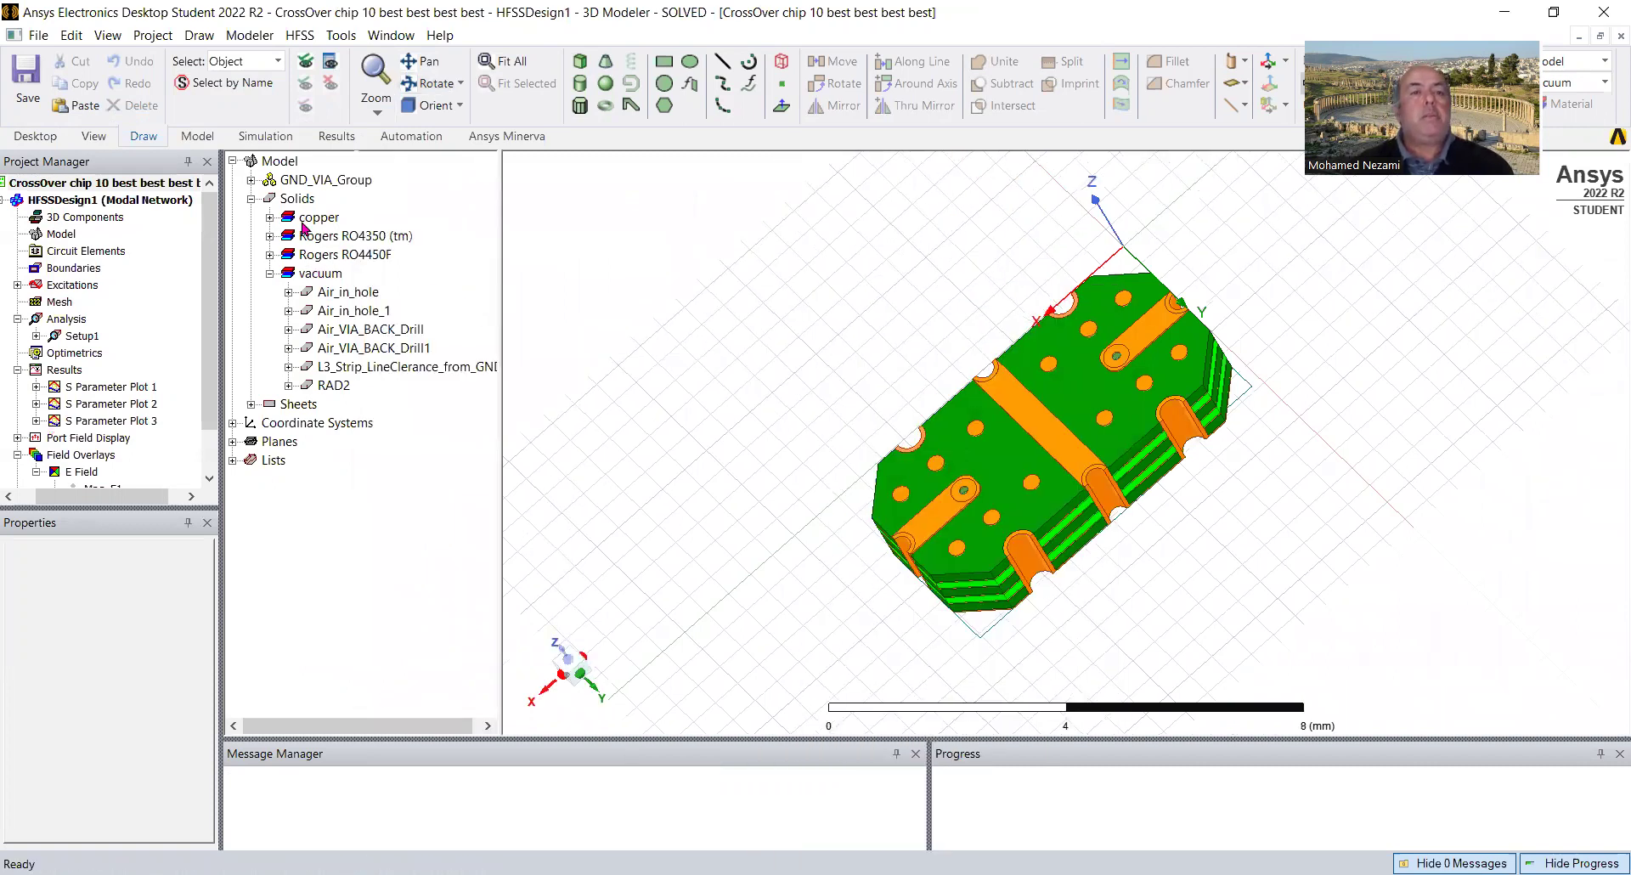
# Expand the copper group and try selecting Cross_IN, Cross_MSL, L3_Strip_Line and L1_Top traces, then clear everything.
pyautogui.click(272, 218)
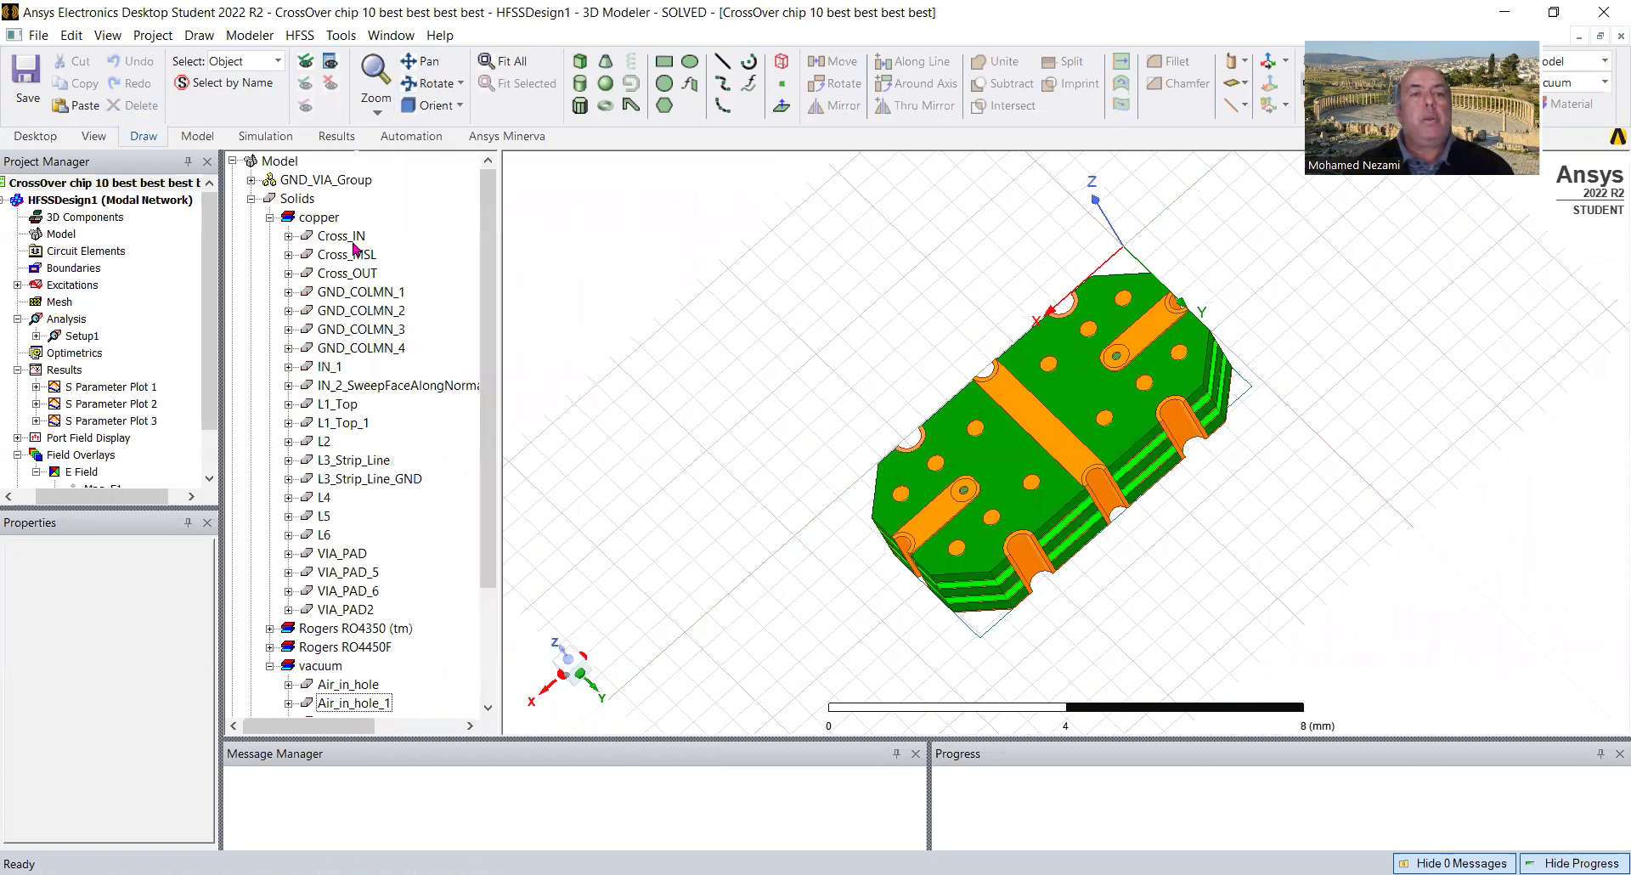
pyautogui.click(348, 237)
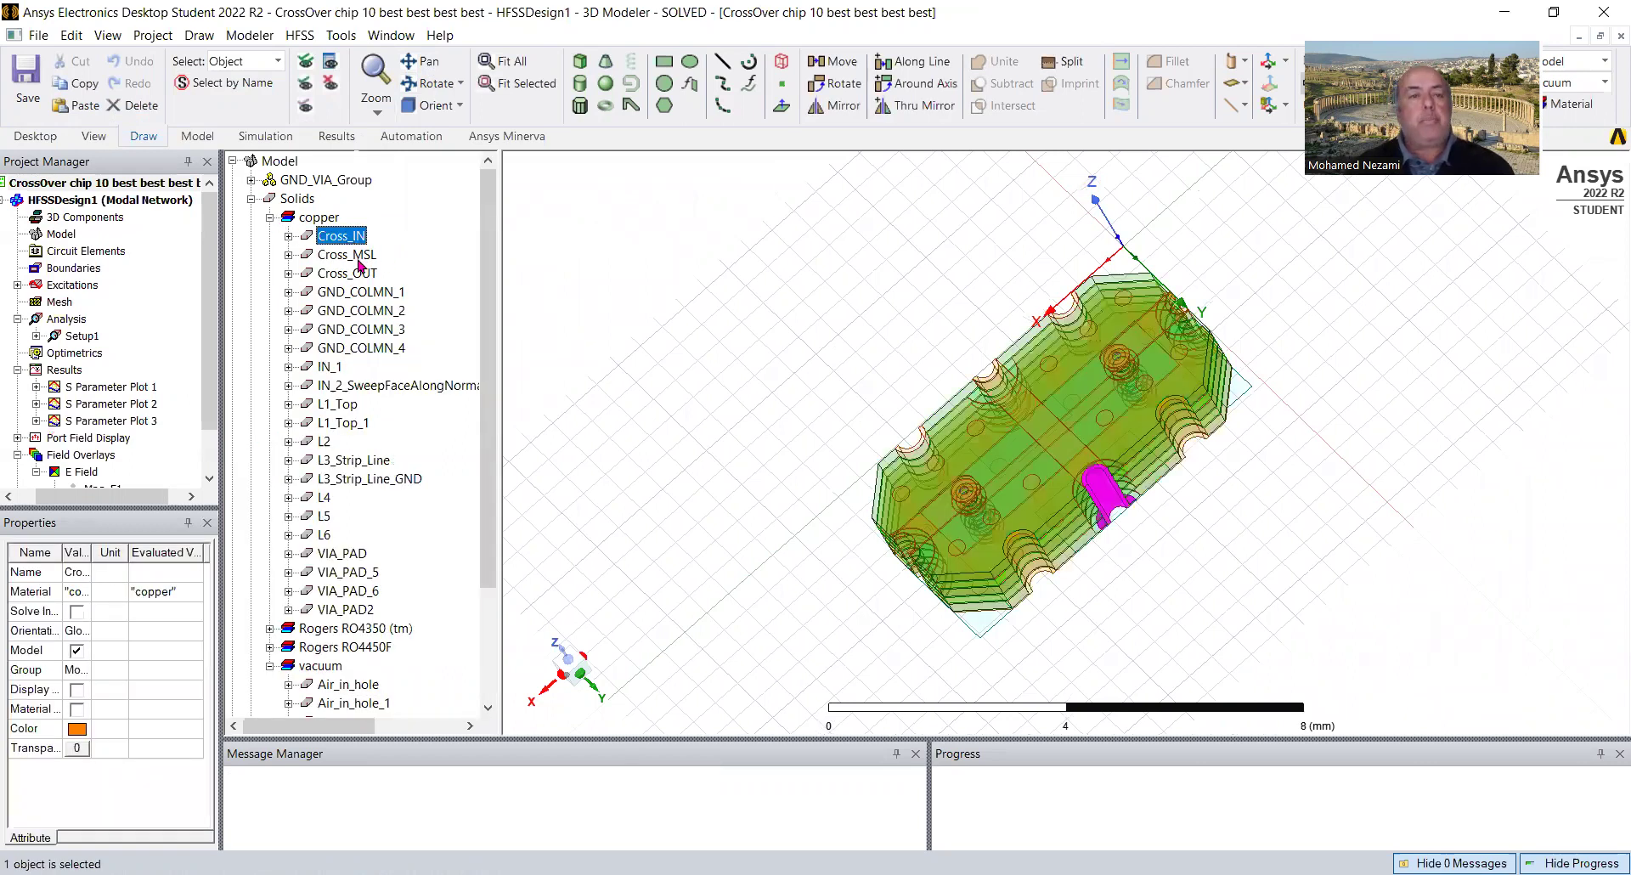
pyautogui.click(357, 256)
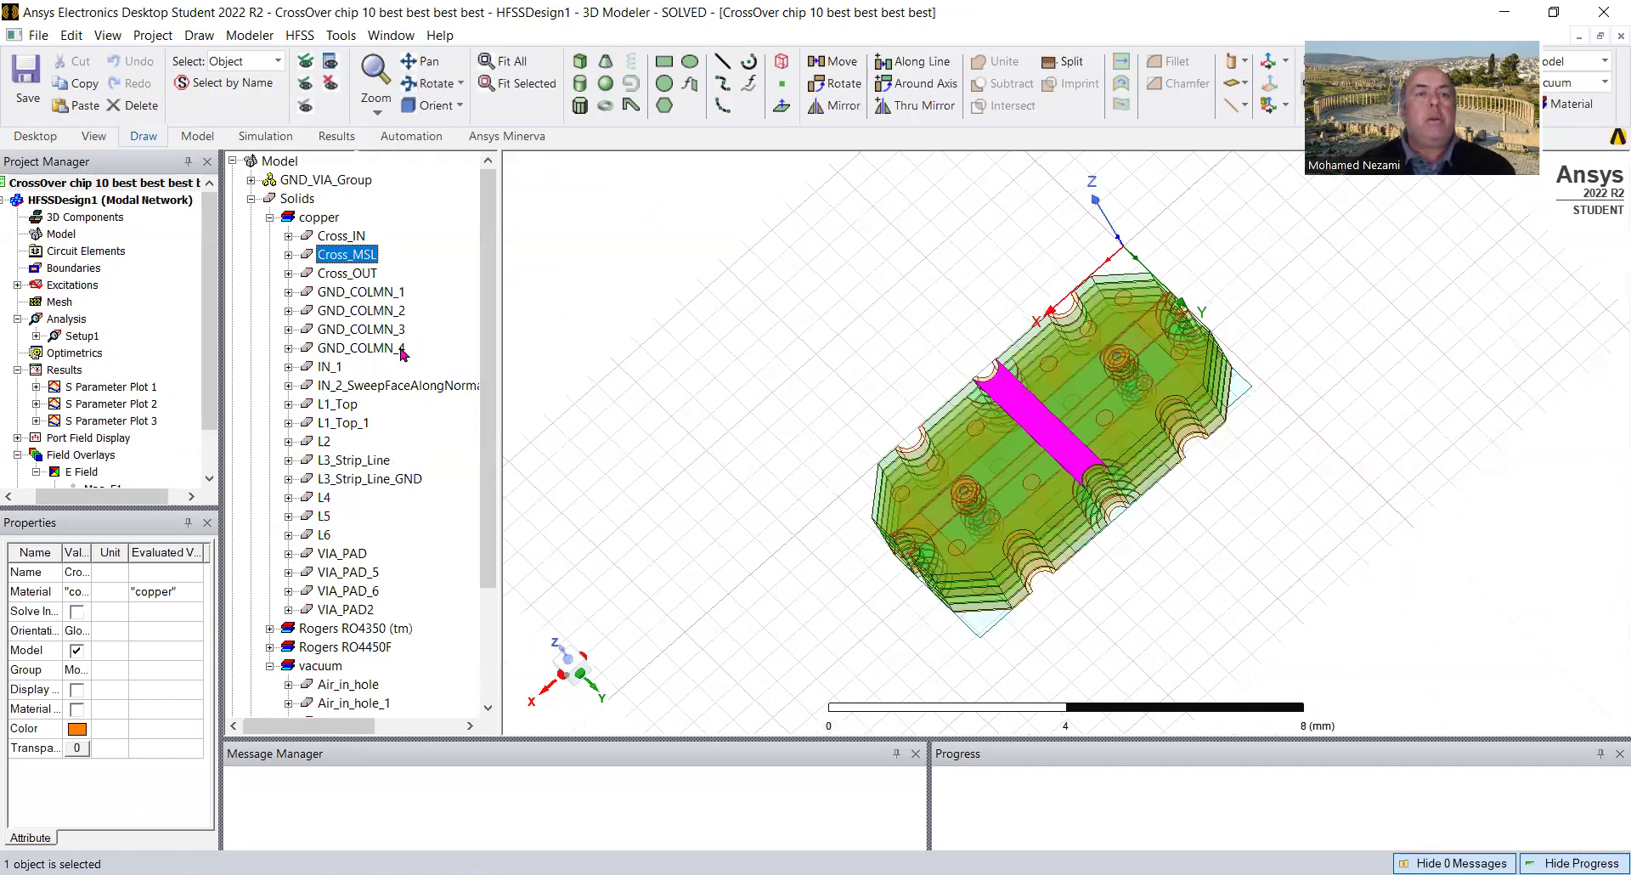
pyautogui.keyDown('ctrl'); pyautogui.click(355, 459); pyautogui.keyUp('ctrl')
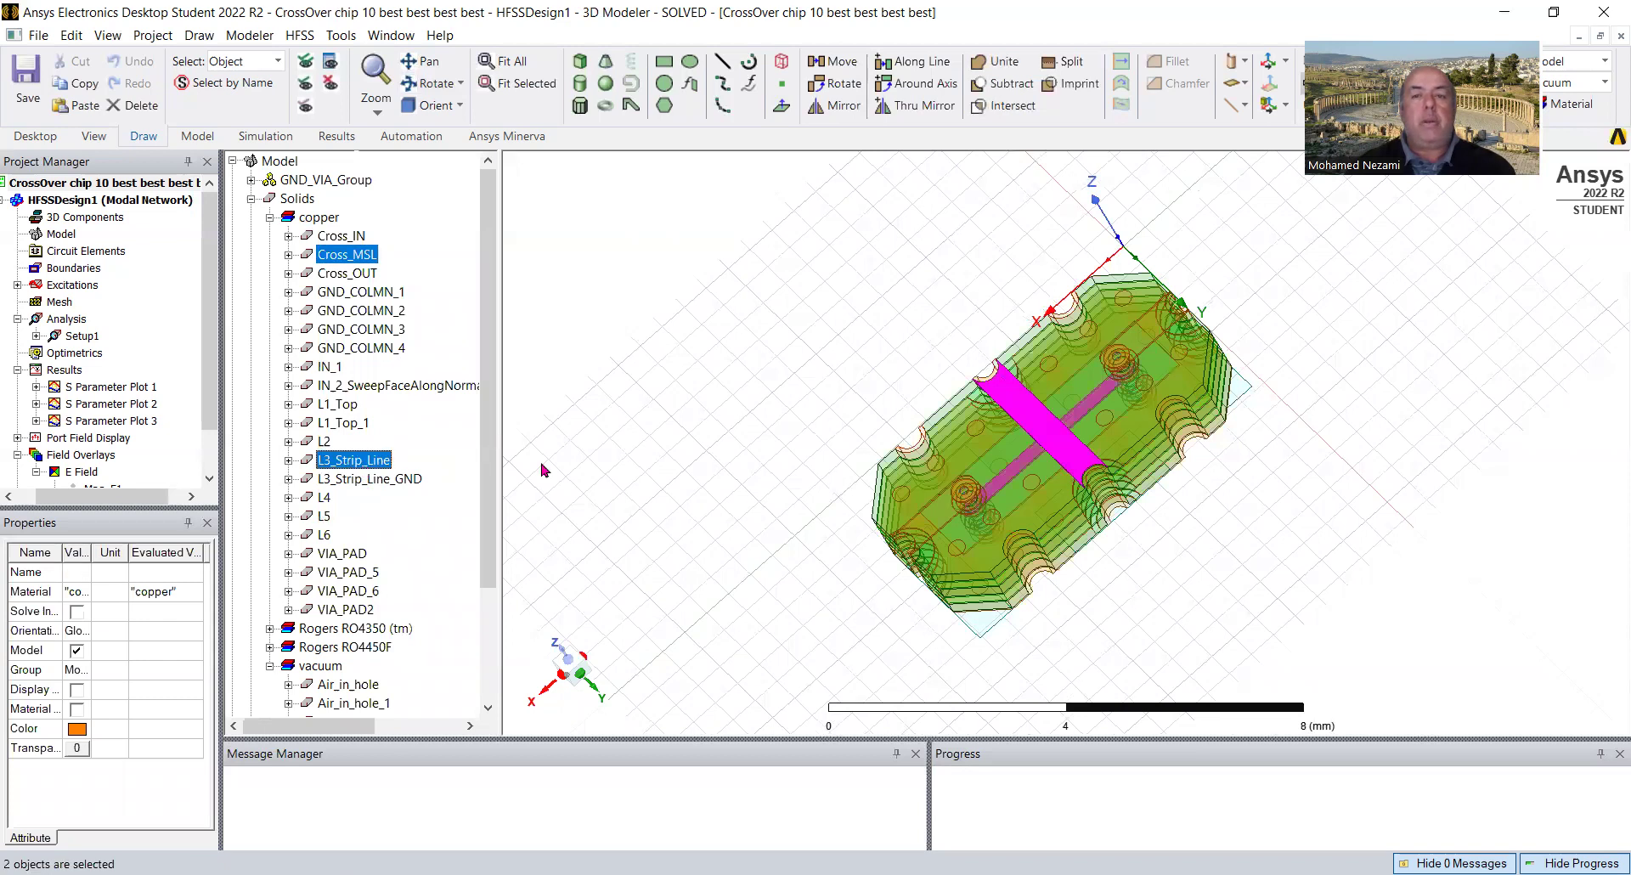
pyautogui.keyDown('ctrl'); pyautogui.click(360, 479); pyautogui.keyUp('ctrl')
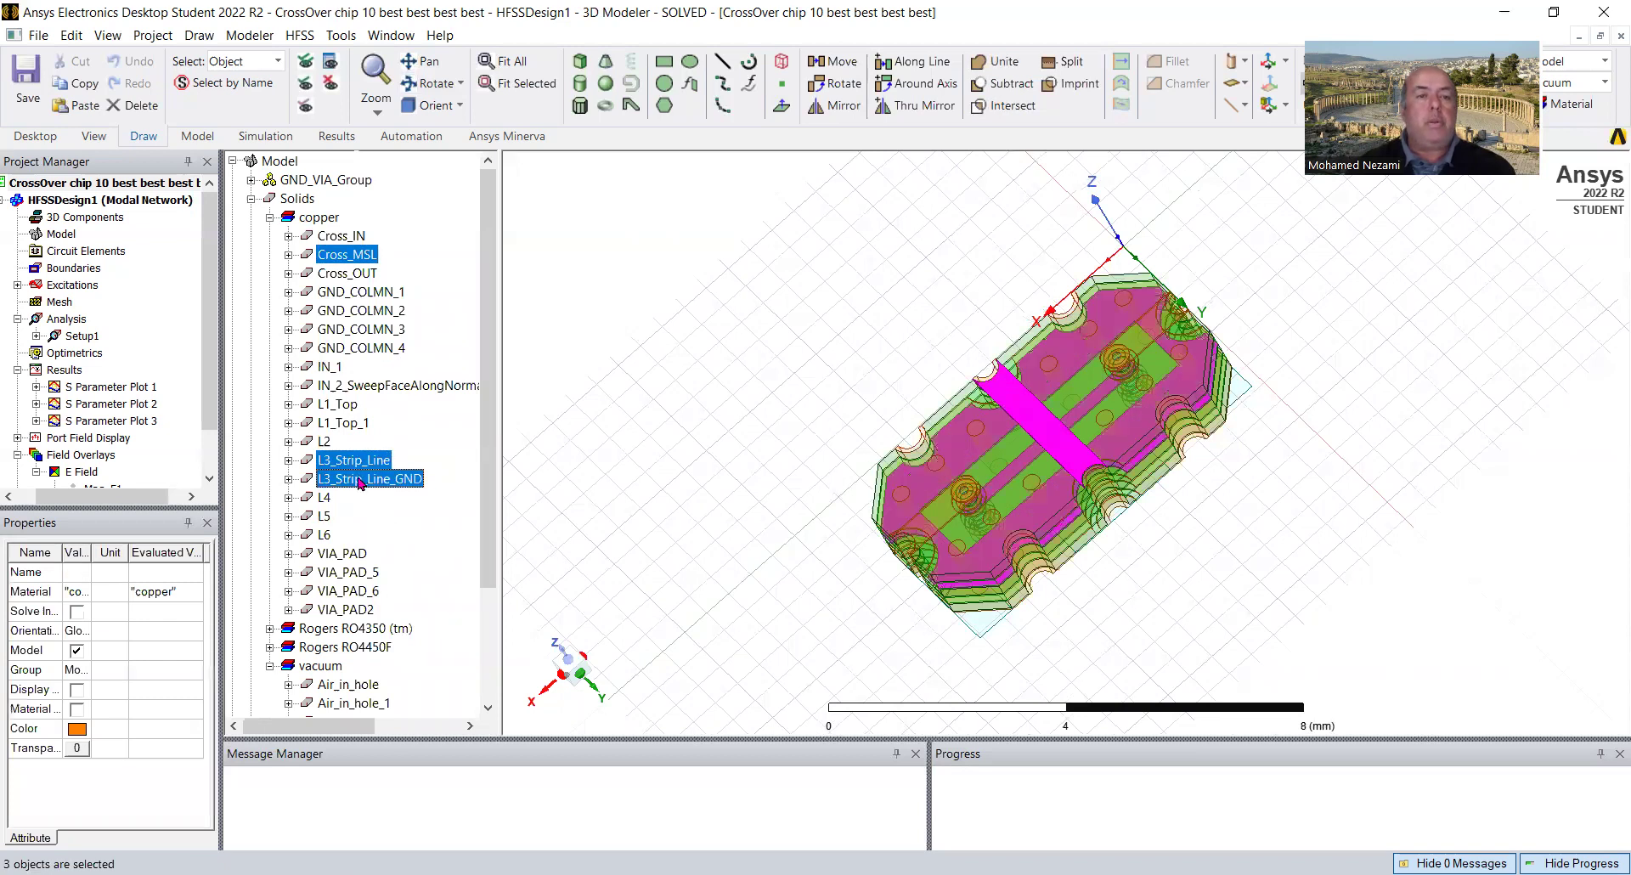
pyautogui.keyDown('ctrl'); pyautogui.click(363, 480); pyautogui.keyUp('ctrl')
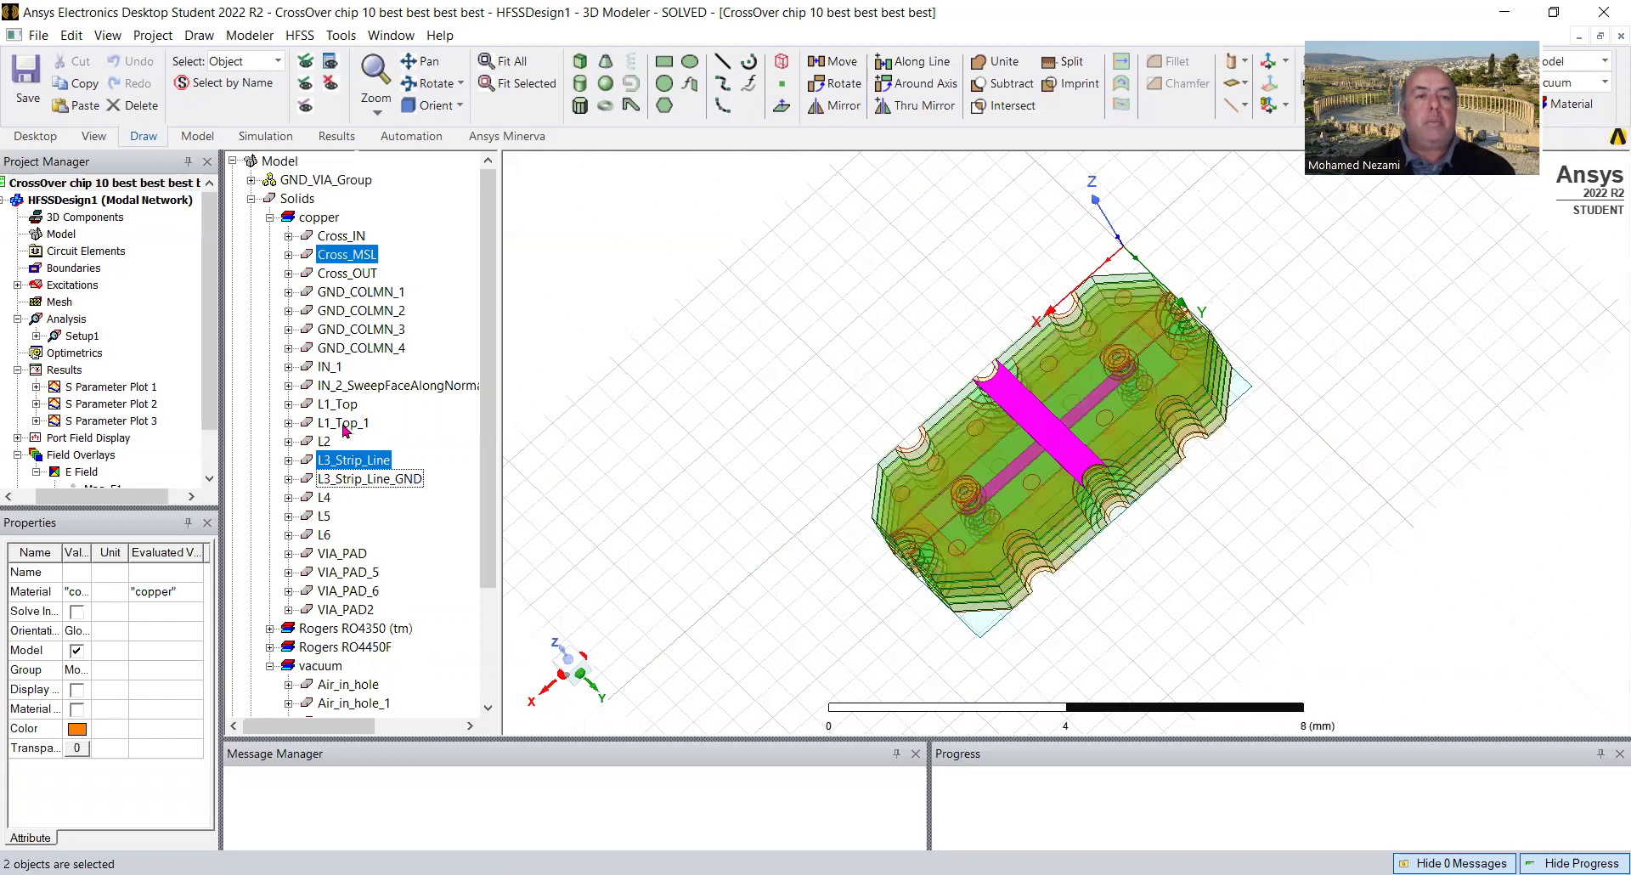
pyautogui.keyDown('ctrl'); pyautogui.click(344, 423); pyautogui.keyUp('ctrl')
pyautogui.keyDown('ctrl'); pyautogui.click(340, 404); pyautogui.keyUp('ctrl')
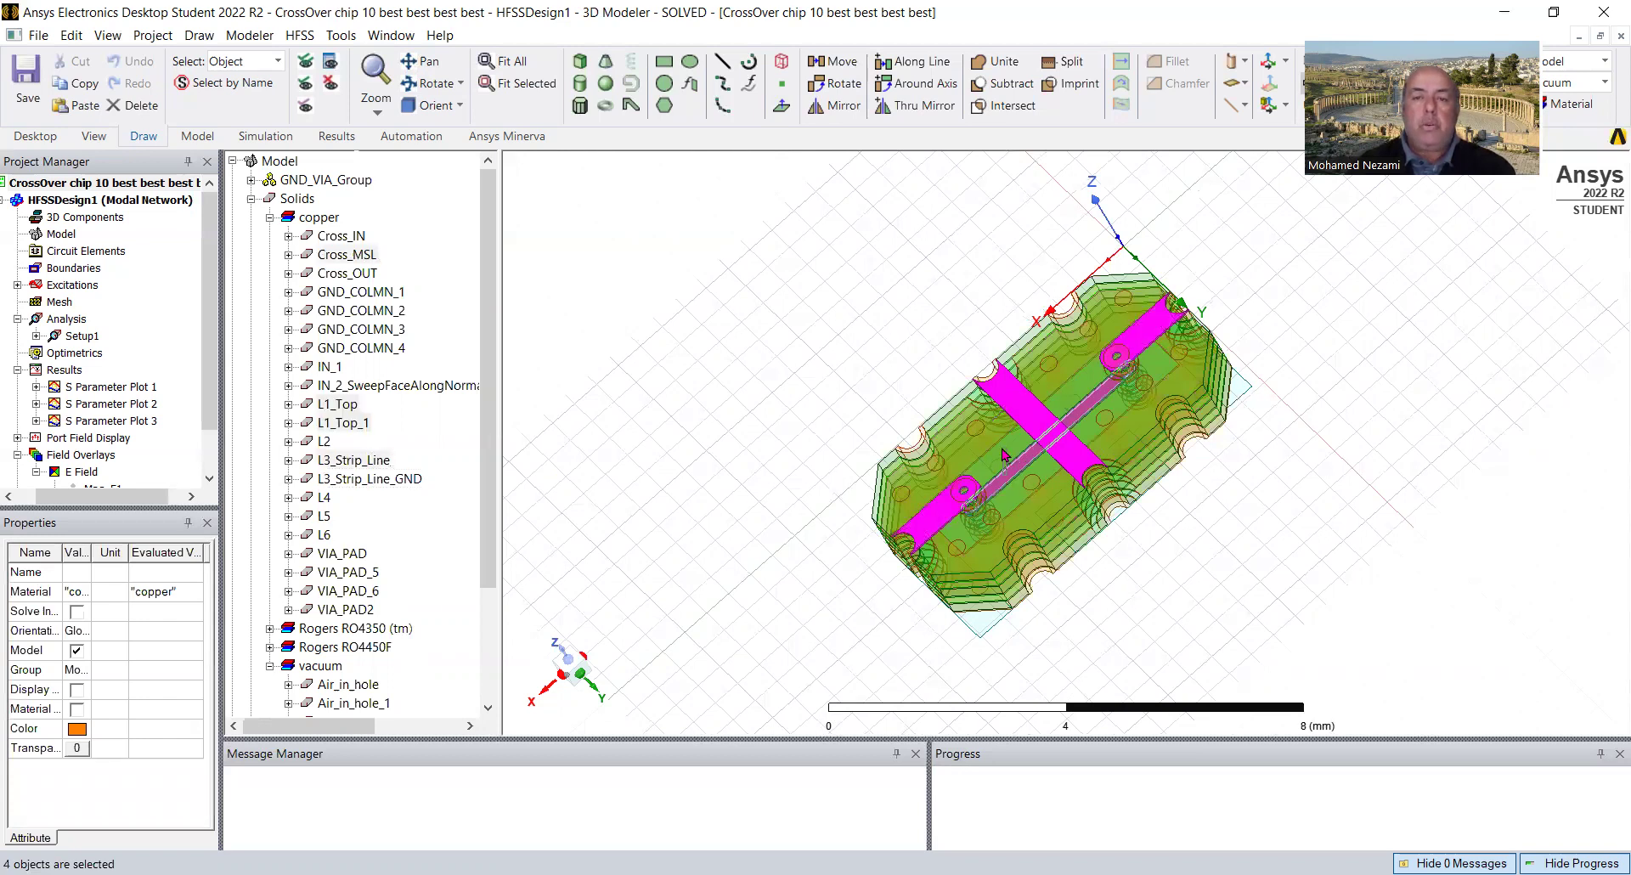
pyautogui.hotkey('ctrl', 'a')
pyautogui.click(791, 389)
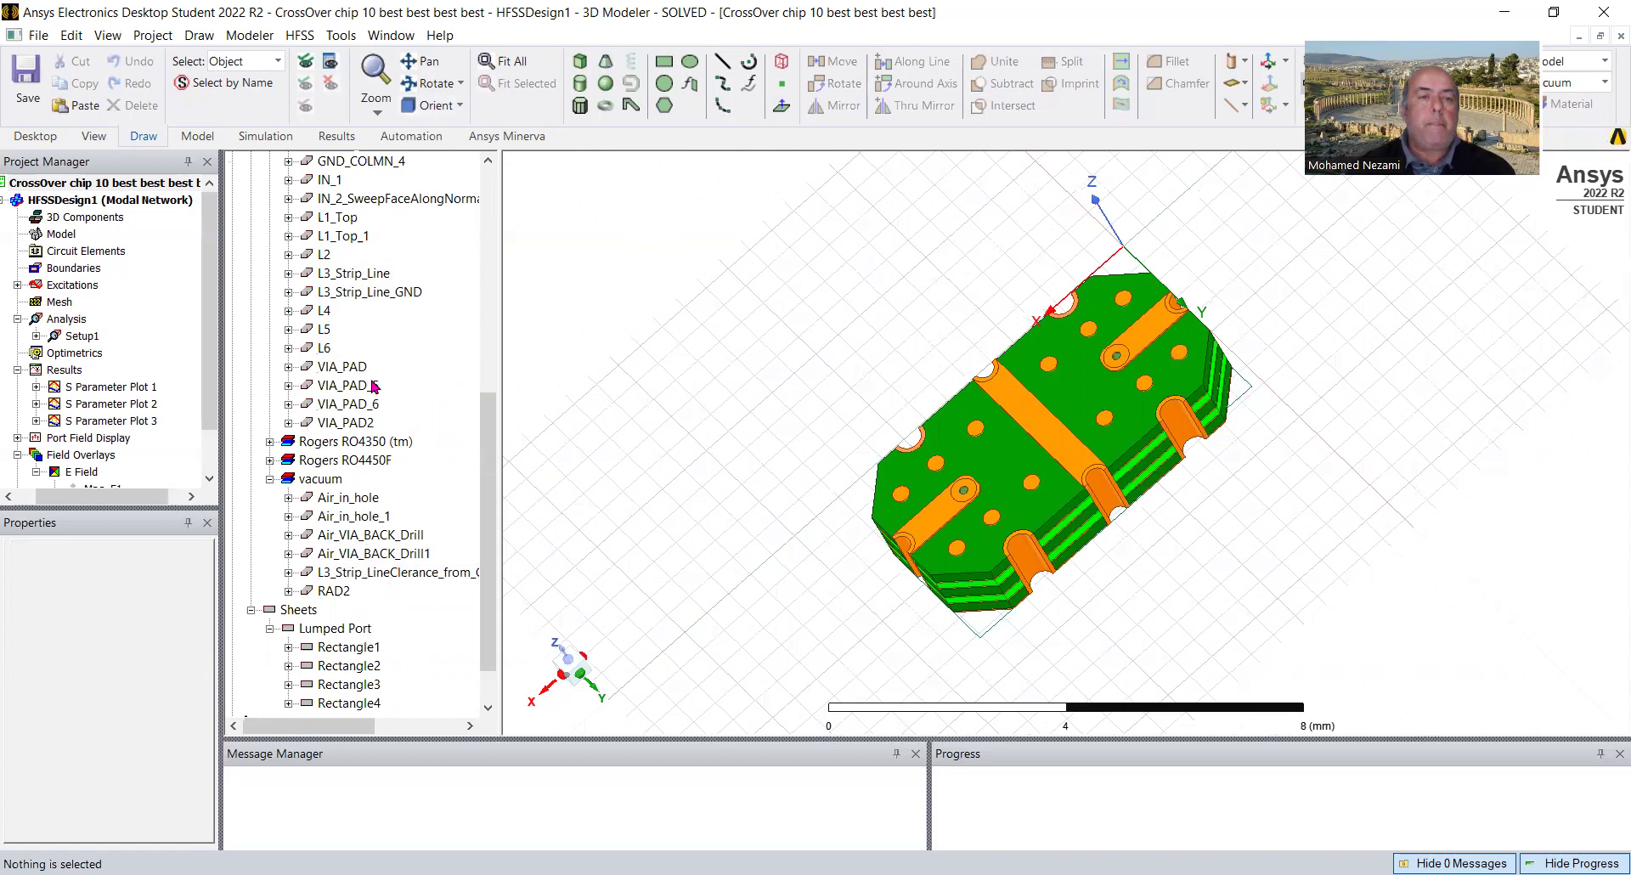
# Highlight L3_Strip_Line, L1_Top, L1_Top_1 and Cross_MSL, then tilt and zoom to show them.
pyautogui.click(357, 277)
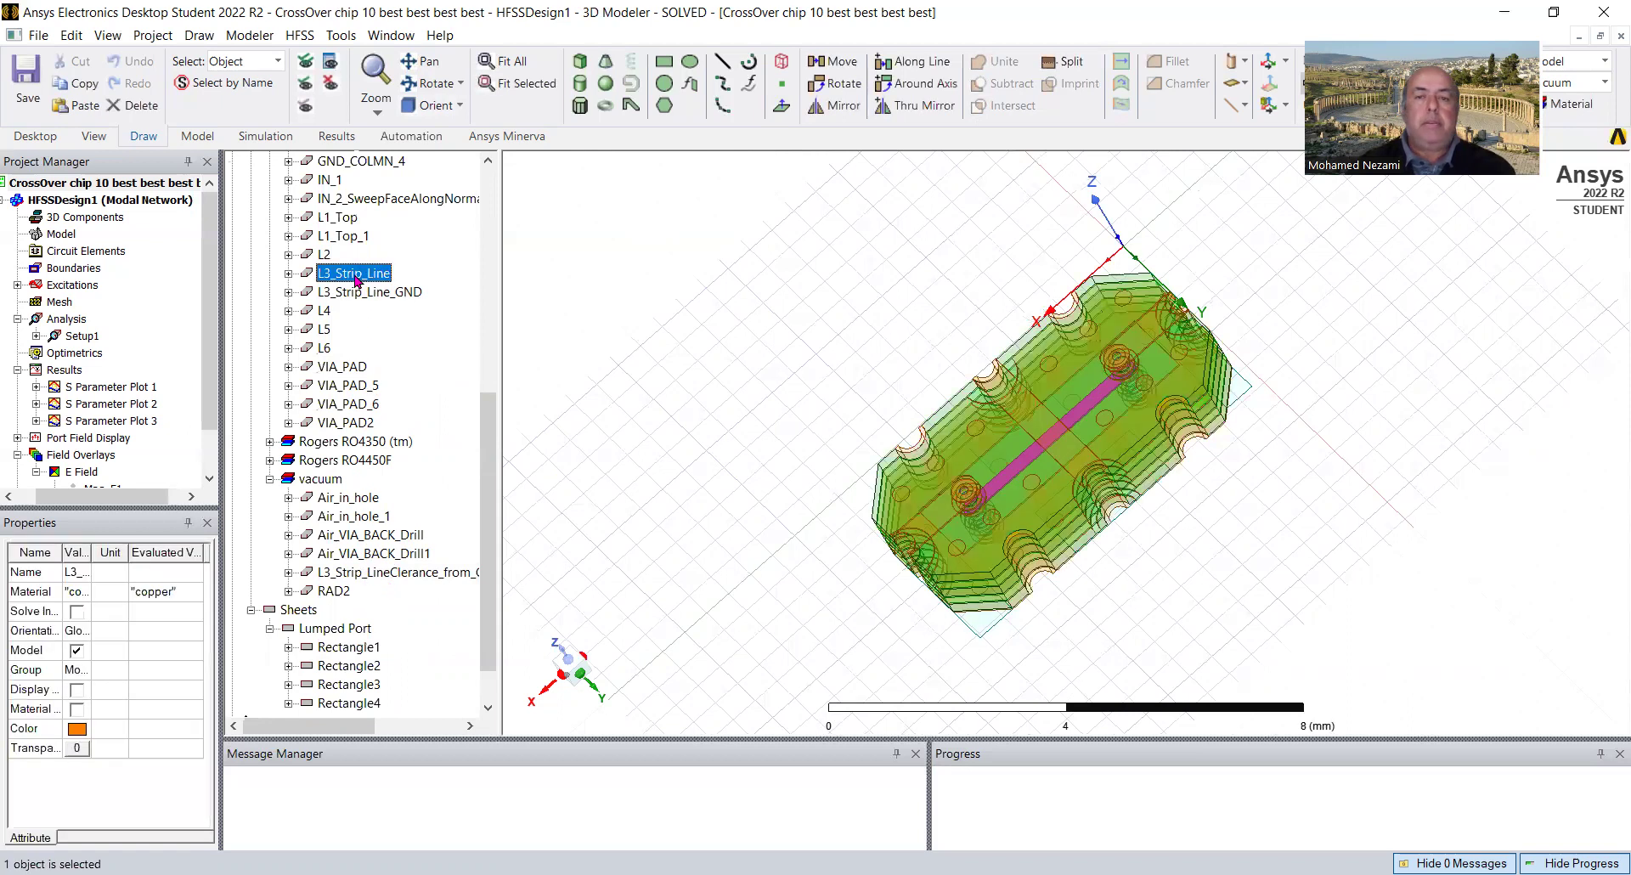
pyautogui.keyDown('ctrl'); pyautogui.click(343, 217); pyautogui.keyUp('ctrl')
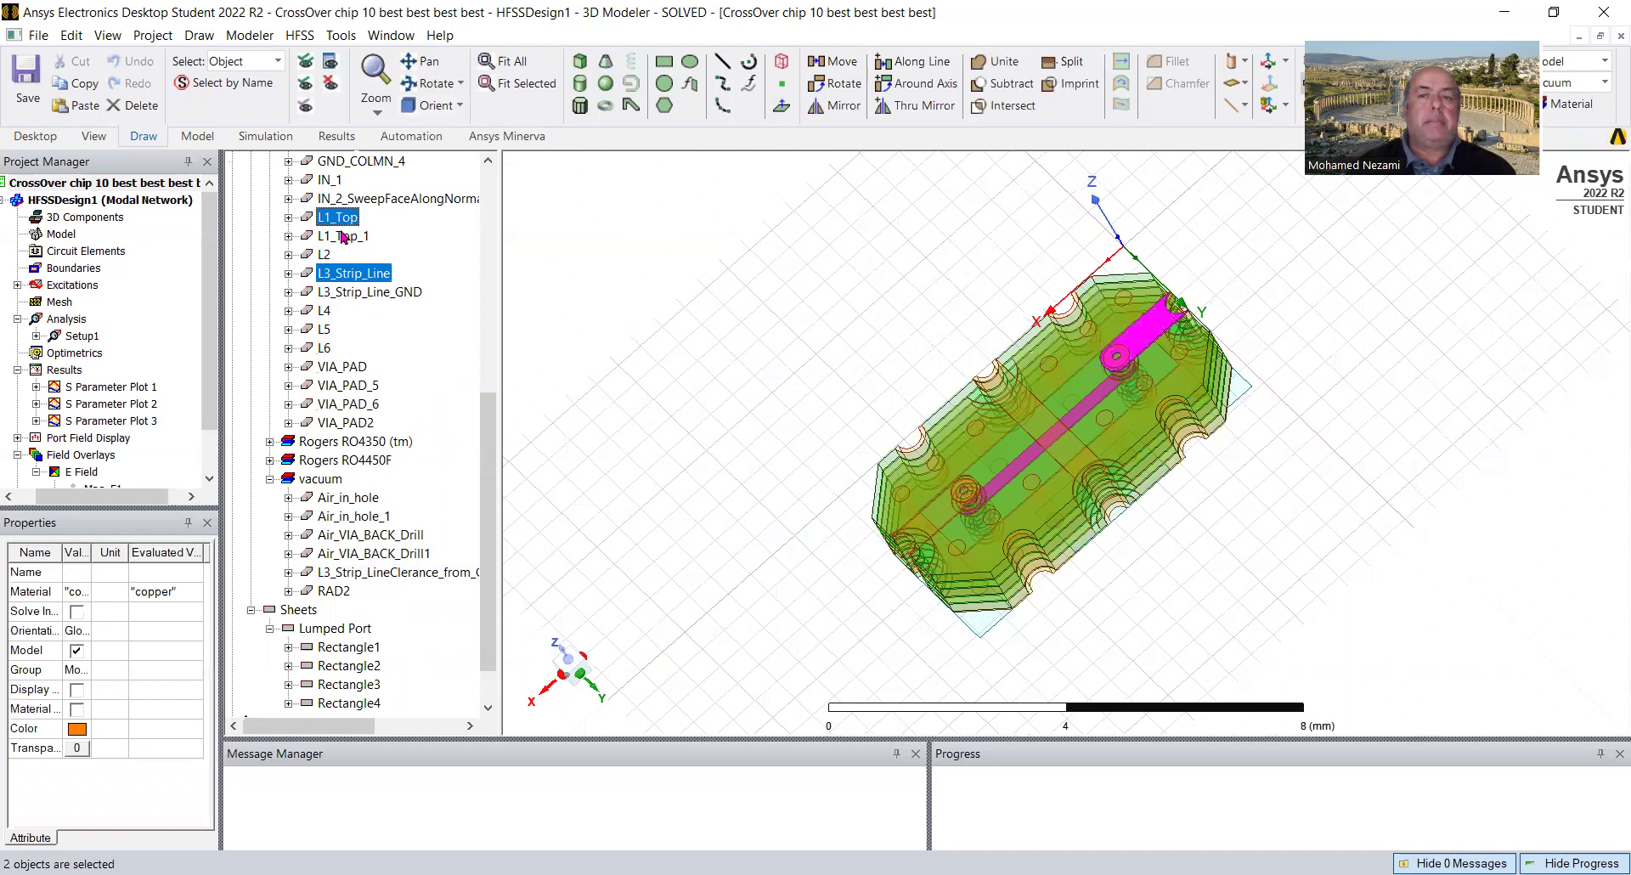
pyautogui.keyDown('ctrl'); pyautogui.click(343, 237); pyautogui.keyUp('ctrl')
pyautogui.moveTo(489, 446); pyautogui.dragTo(501, 340)
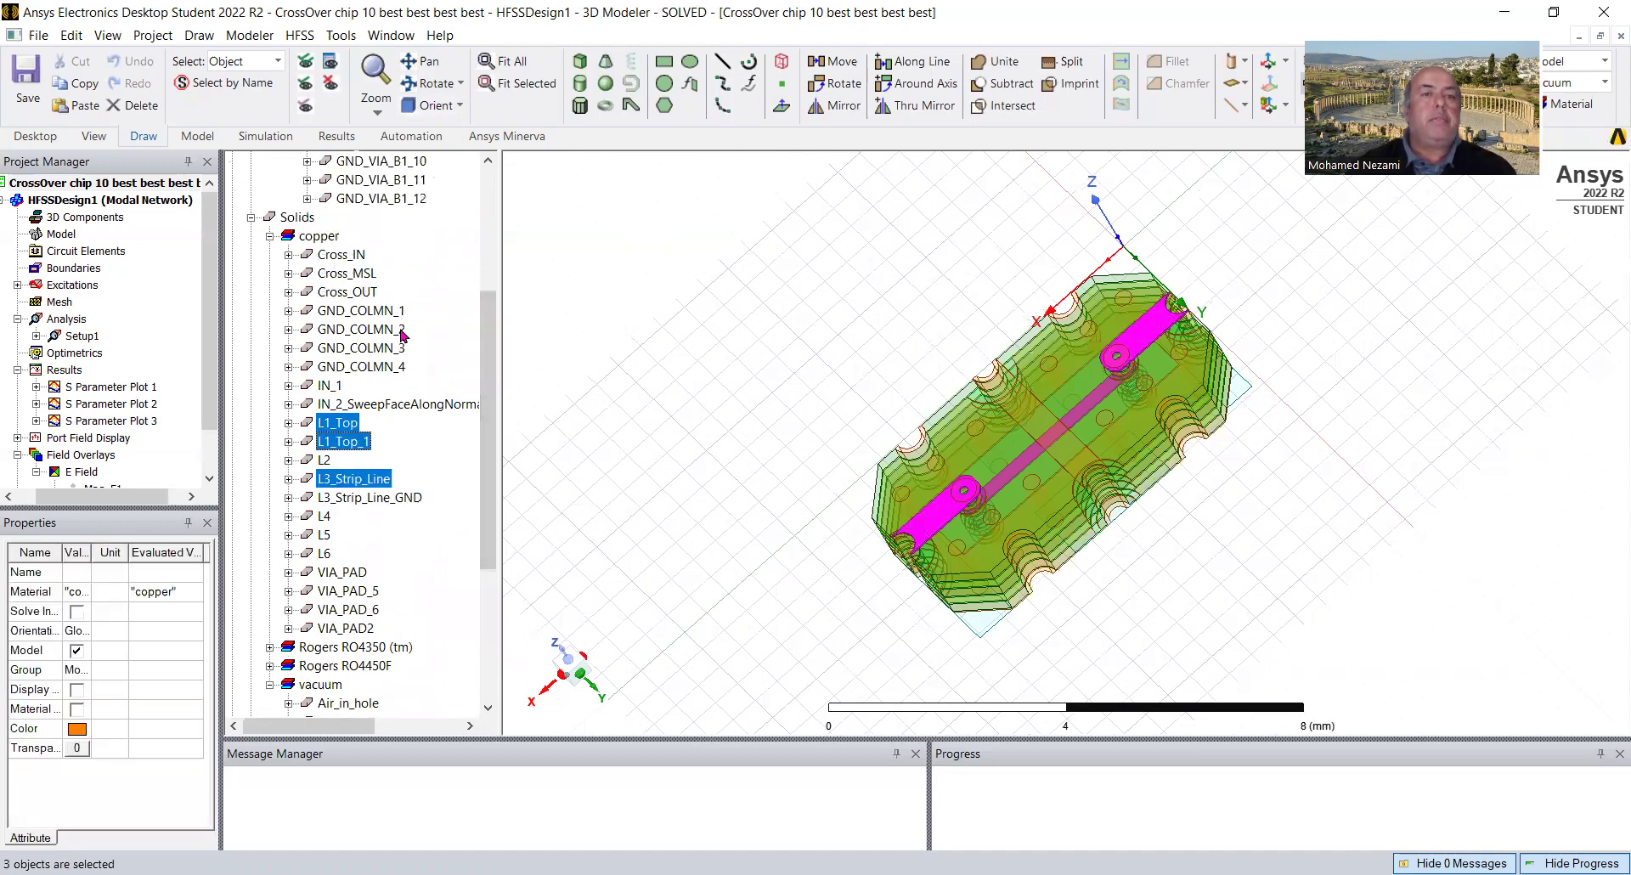
pyautogui.keyDown('ctrl'); pyautogui.click(357, 275); pyautogui.keyUp('ctrl')
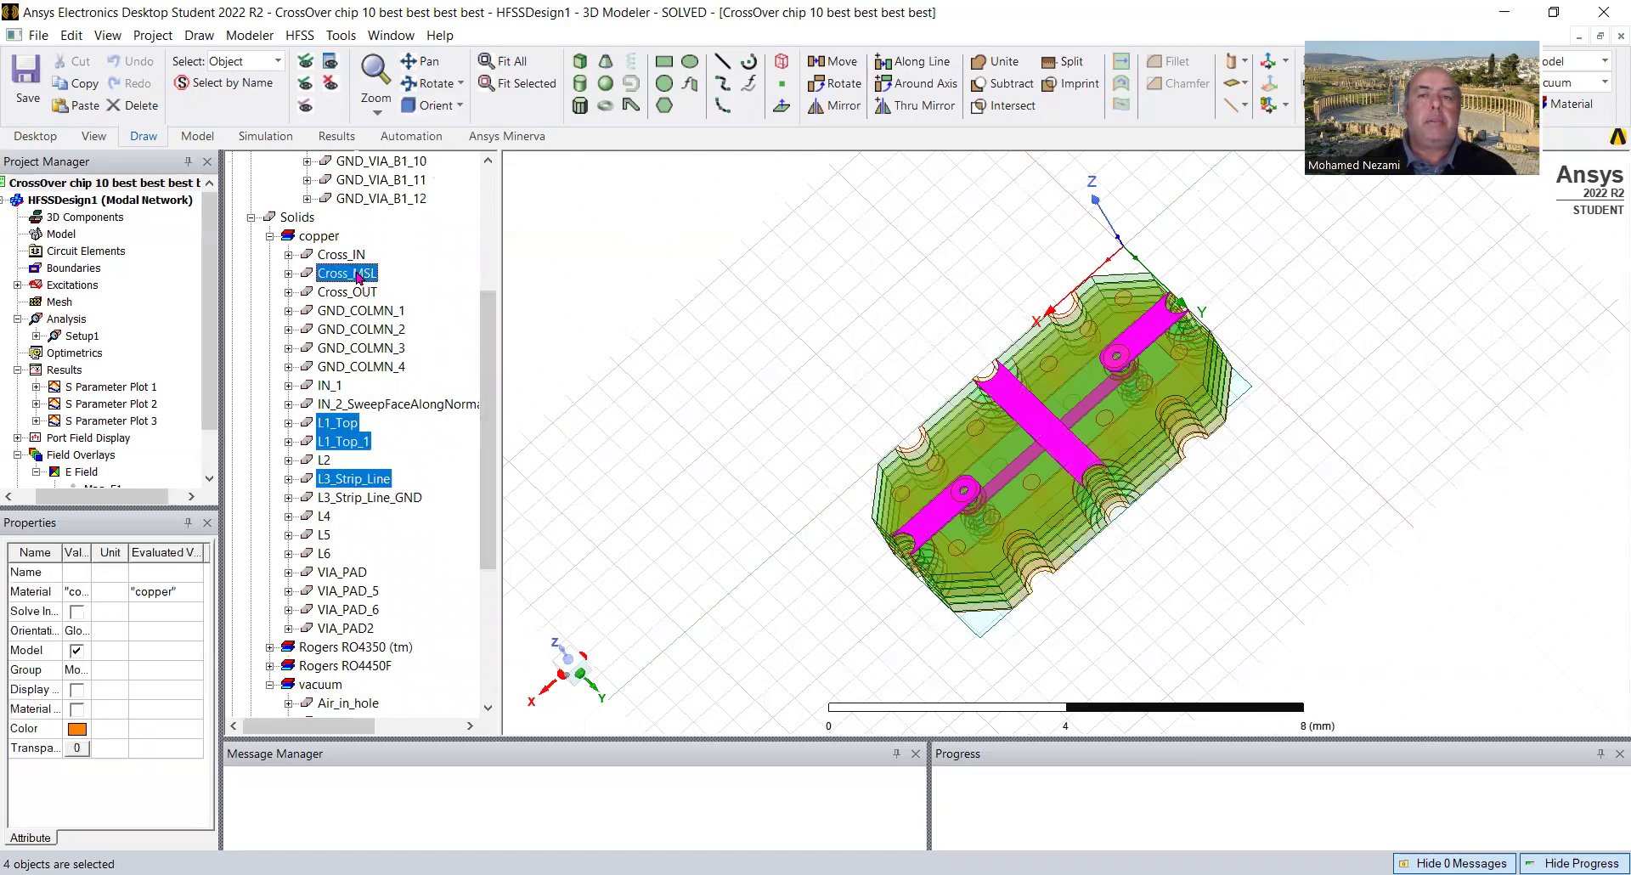
pyautogui.click(436, 84)
pyautogui.moveTo(958, 466); pyautogui.dragTo(1066, 386)
pyautogui.scroll(2, 1098, 410)
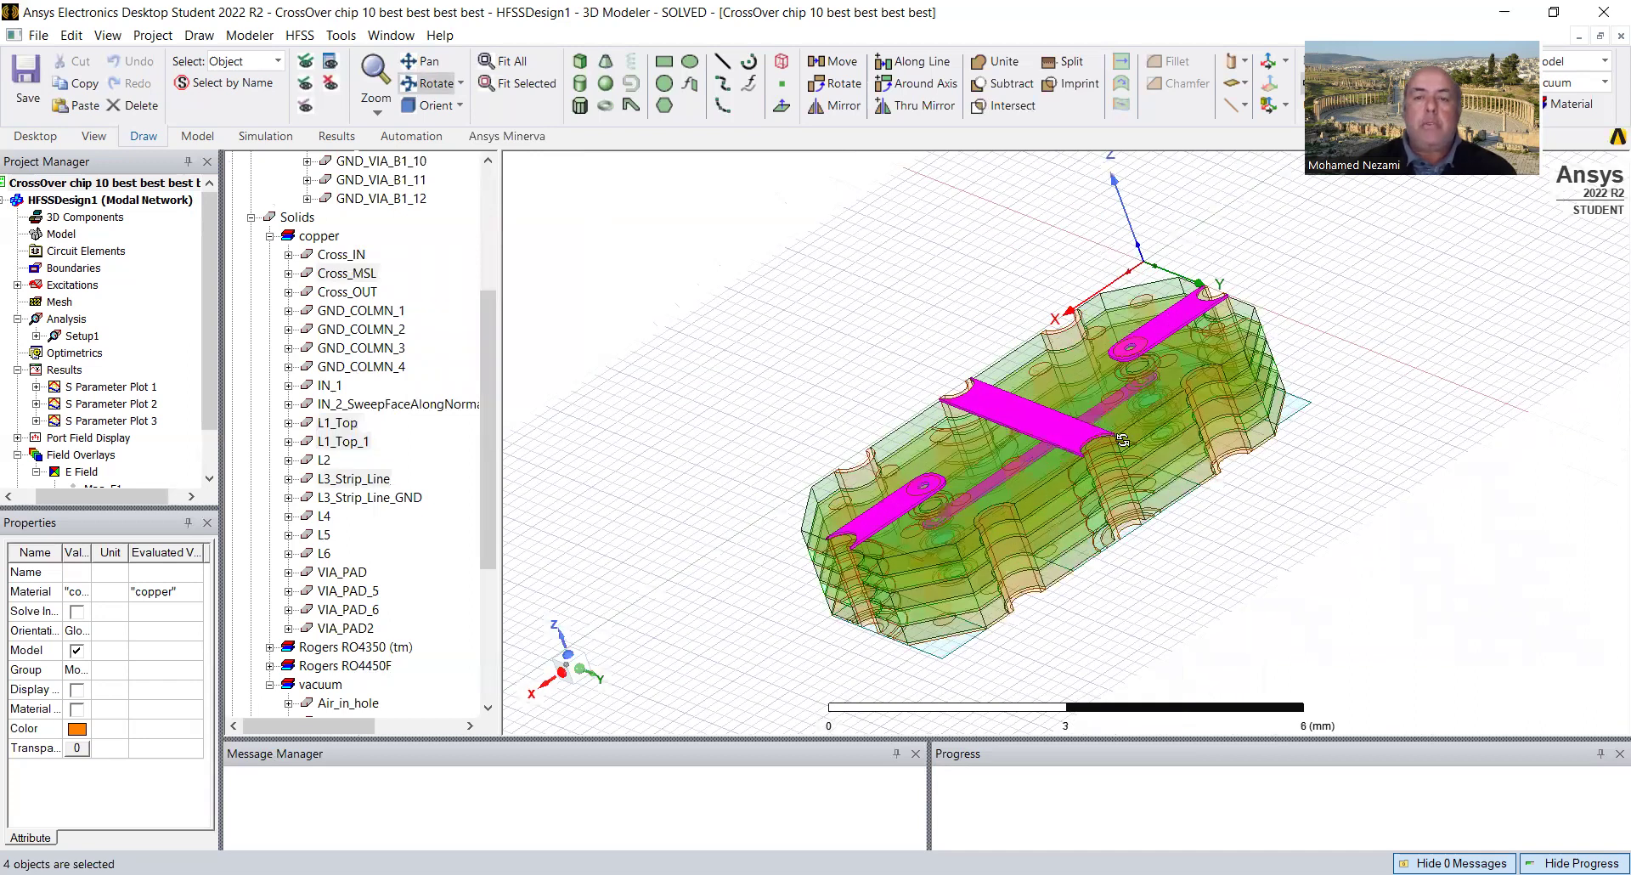
pyautogui.scroll(2, 1129, 445)
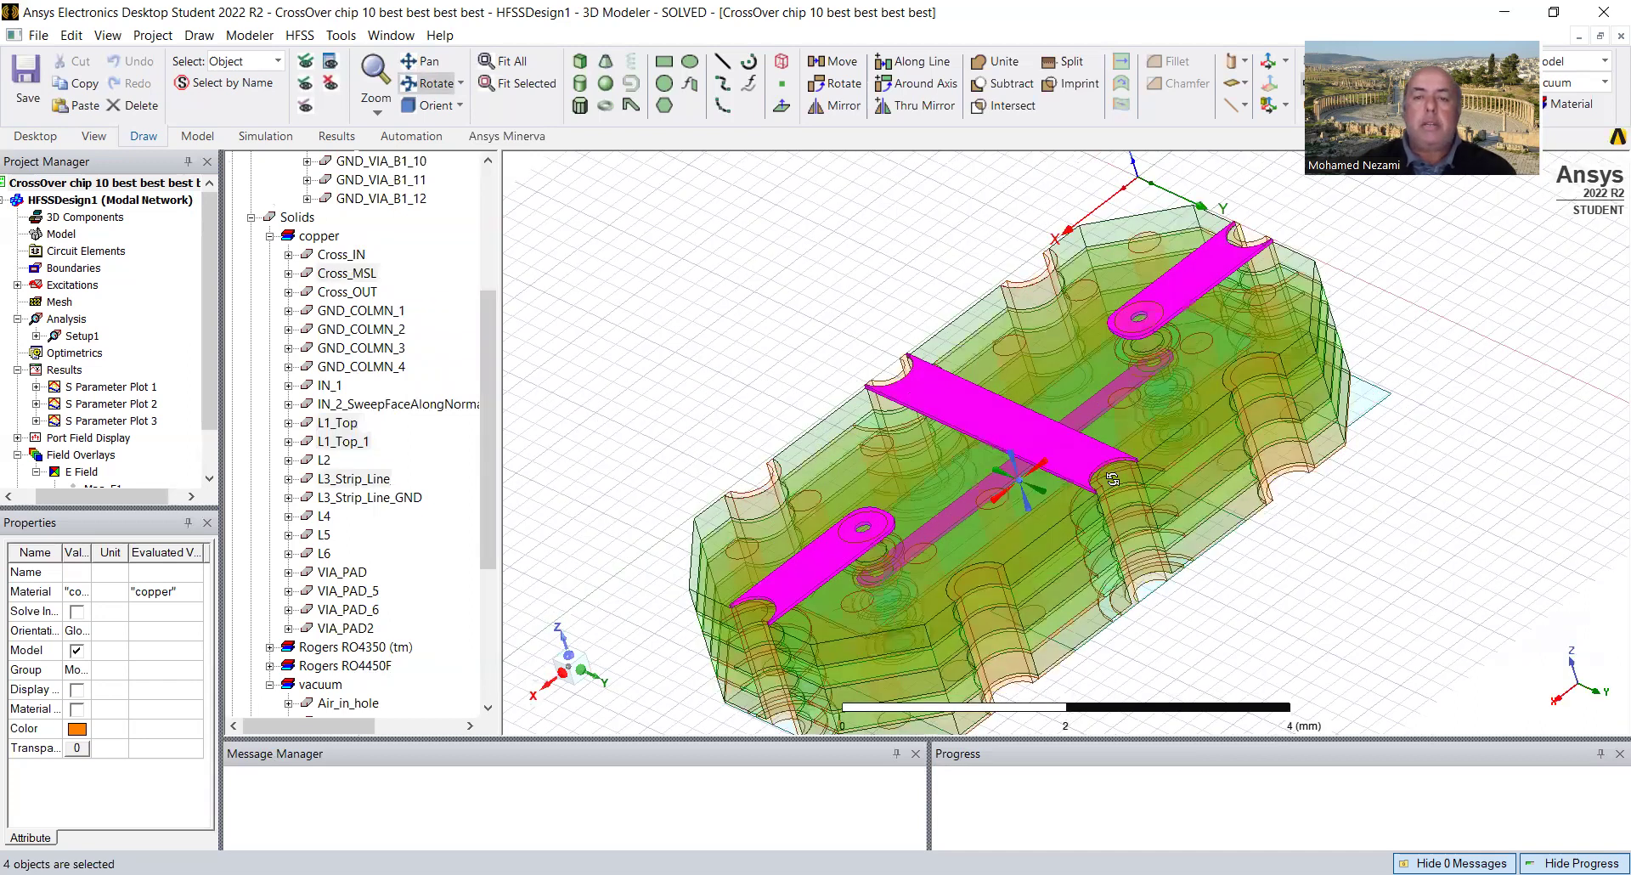
# Add VIA_PAD and VIA_PAD_5 to the highlight and view them edge-on, oblique and near top-down.
pyautogui.keyDown('ctrl'); pyautogui.click(357, 577); pyautogui.keyUp('ctrl')
pyautogui.keyDown('ctrl'); pyautogui.click(367, 593); pyautogui.keyUp('ctrl')
pyautogui.keyDown('alt'); pyautogui.moveTo(1109, 562); pyautogui.dragTo(1055, 485); pyautogui.keyUp('alt')
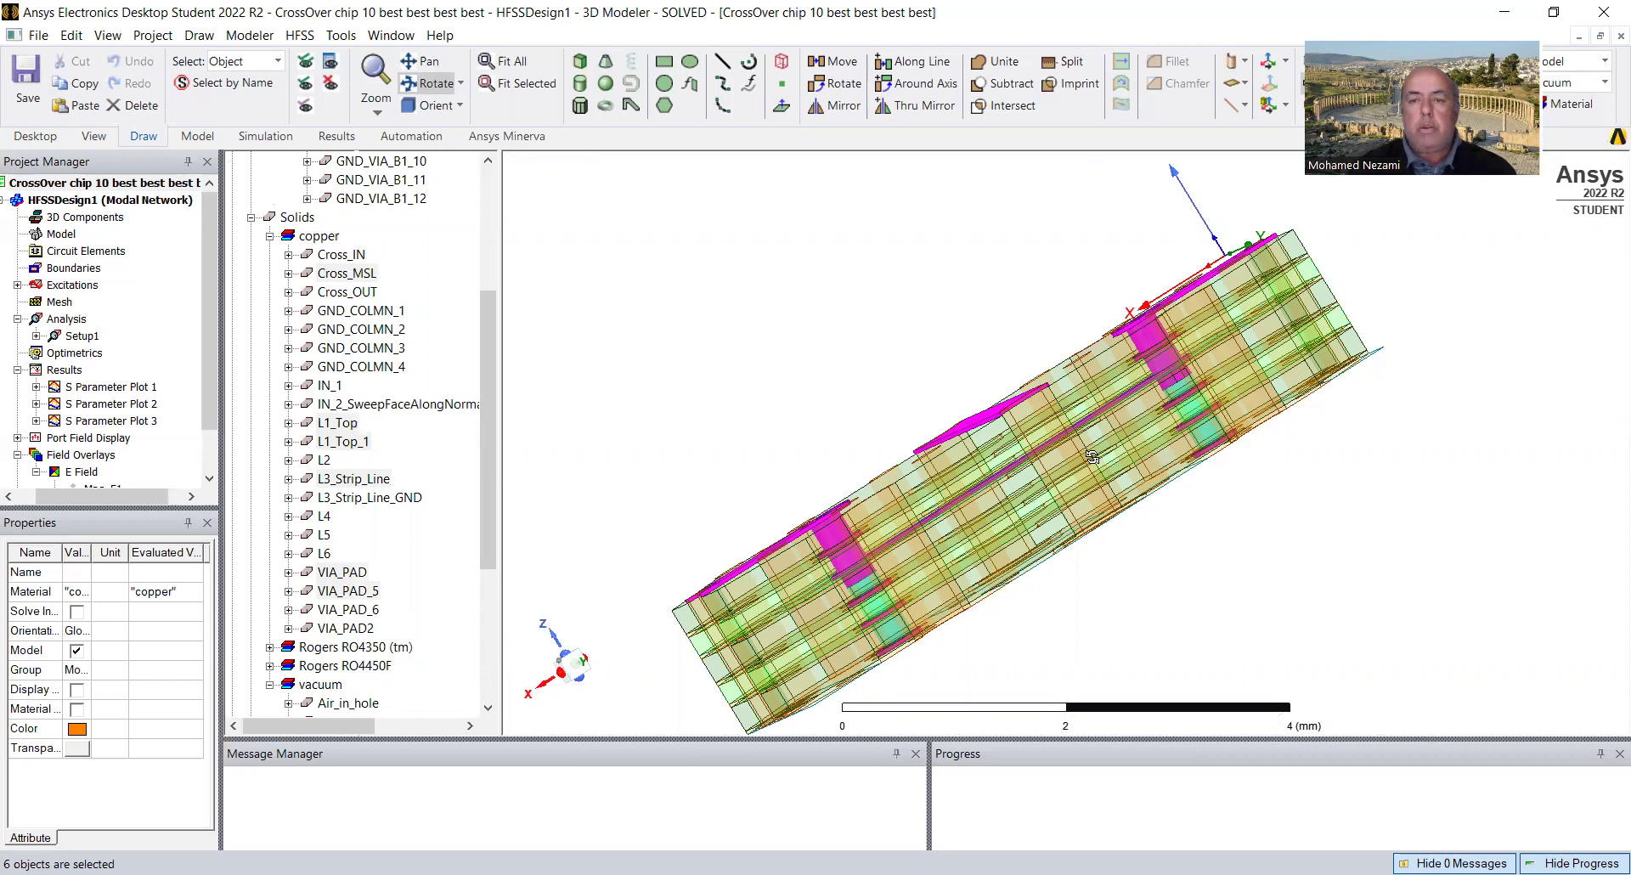
pyautogui.keyDown('alt'); pyautogui.moveTo(1084, 498); pyautogui.dragTo(1102, 529); pyautogui.keyUp('alt')
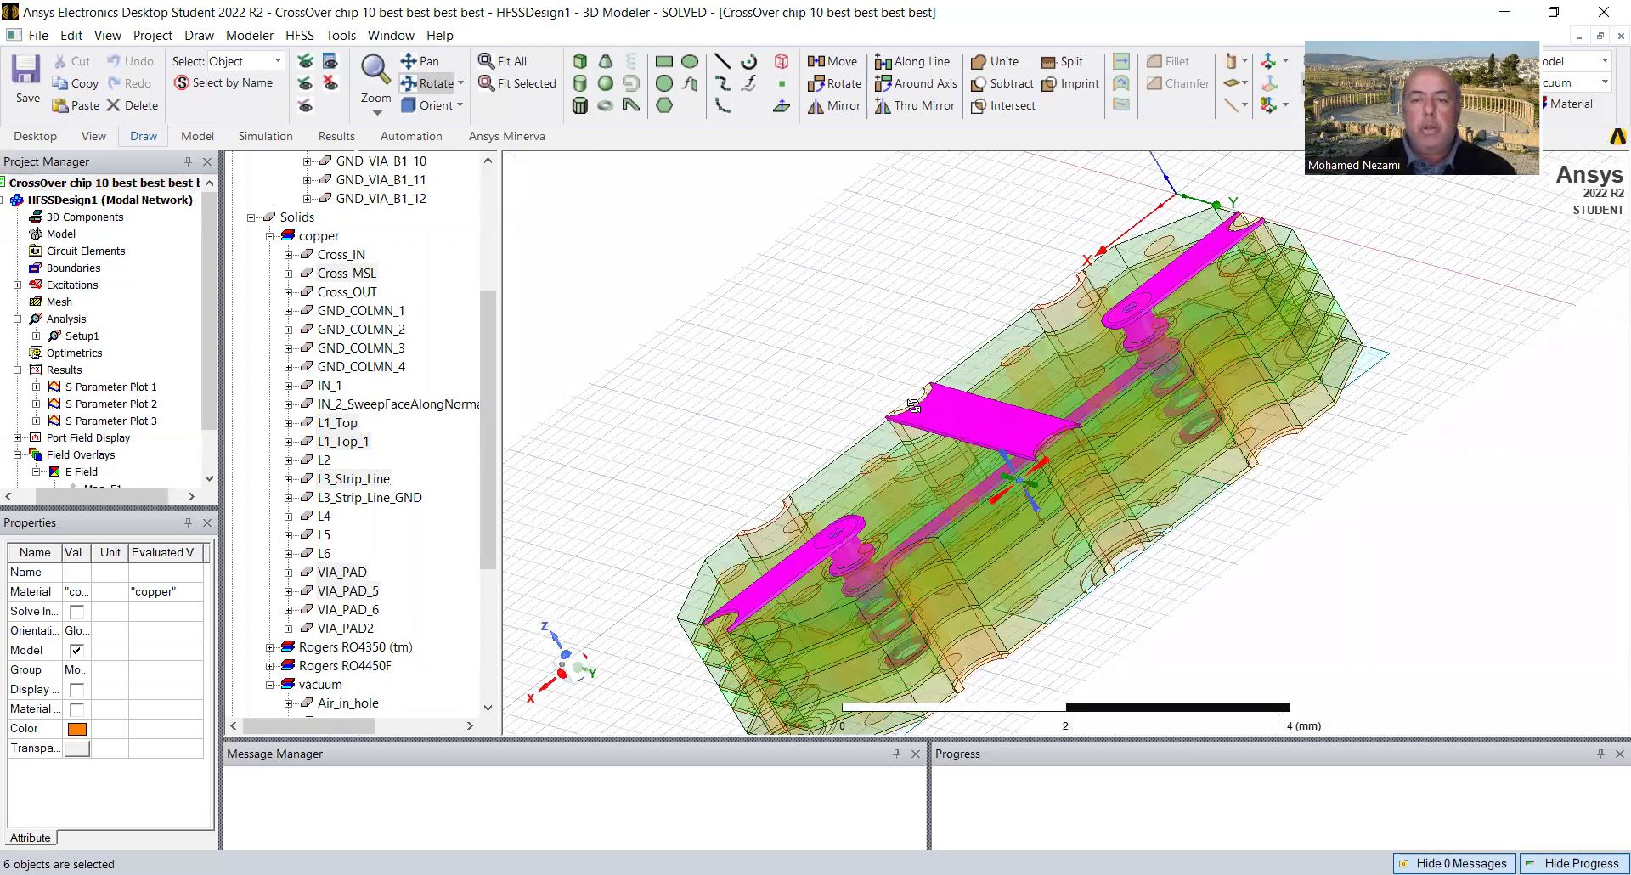
pyautogui.scroll(-2, 1020, 416)
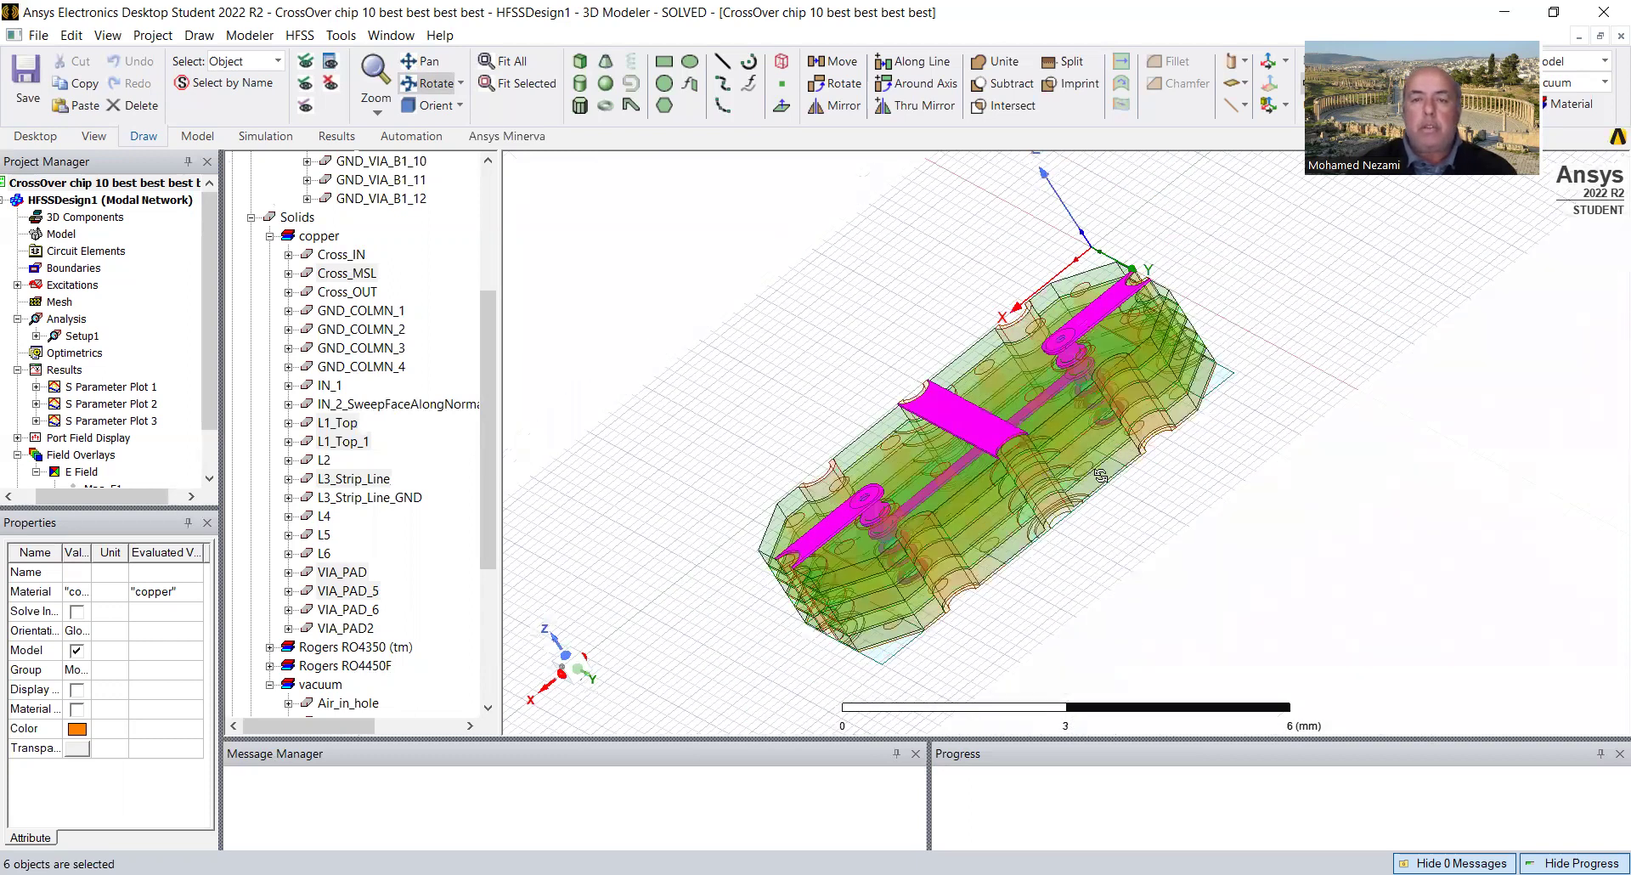
pyautogui.keyDown('alt'); pyautogui.moveTo(1101, 475); pyautogui.dragTo(1068, 466); pyautogui.keyUp('alt')
pyautogui.moveTo(494, 289); pyautogui.dragTo(493, 277)
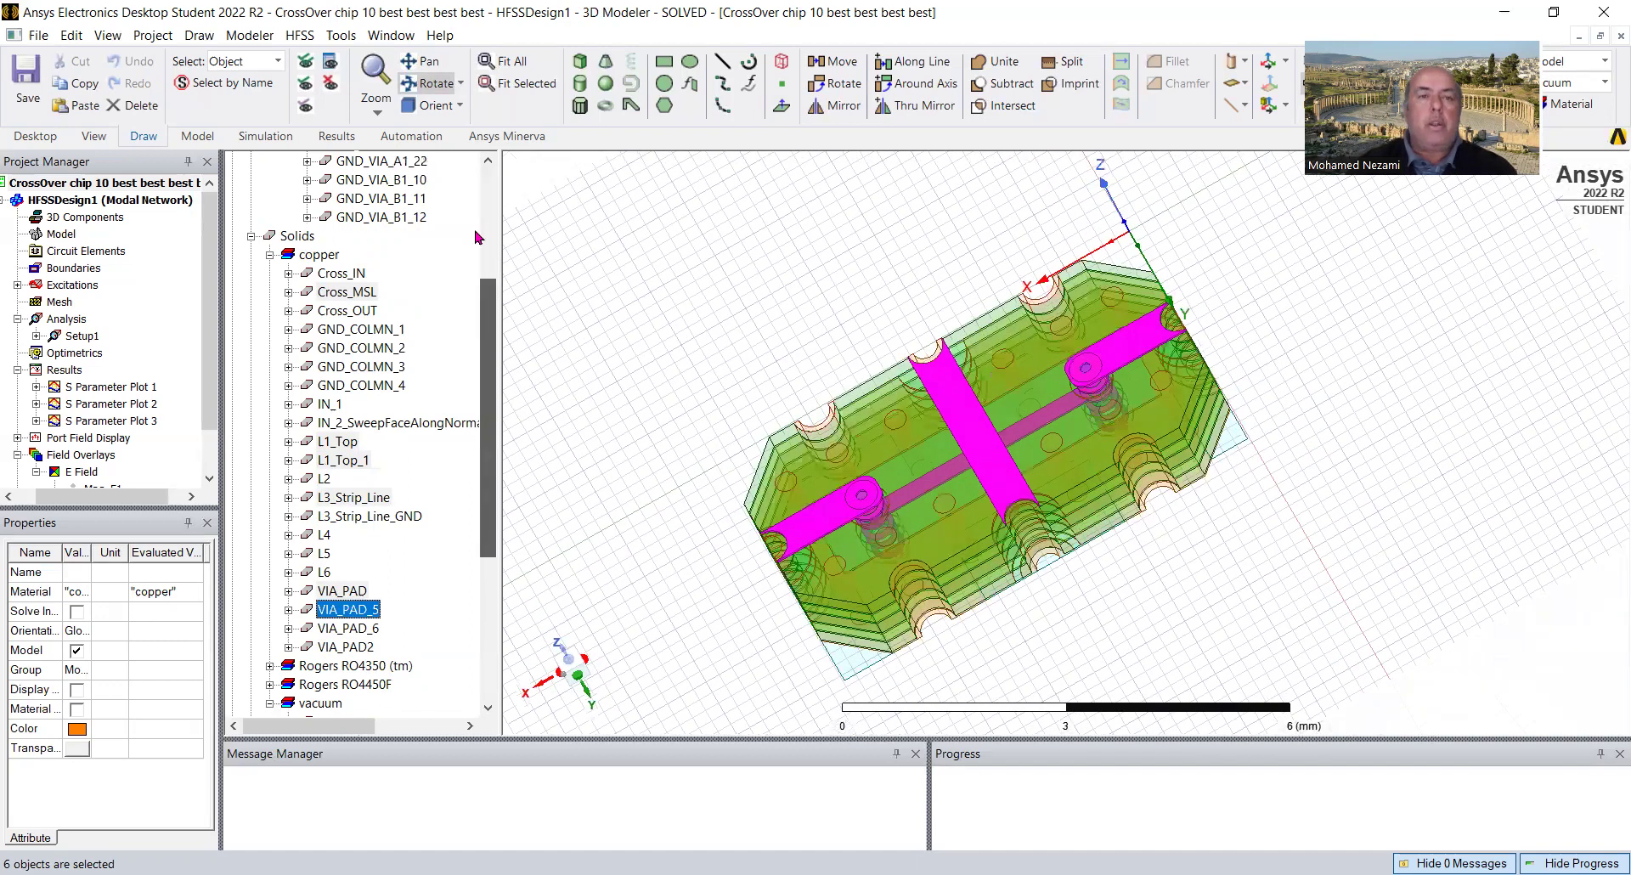
# Highlight all twelve GND_VIA_A1/B1 ground vias from the model tree.
pyautogui.scroll(4, 394, 254)
pyautogui.keyDown('ctrl'); pyautogui.click(394, 238); pyautogui.keyUp('ctrl')
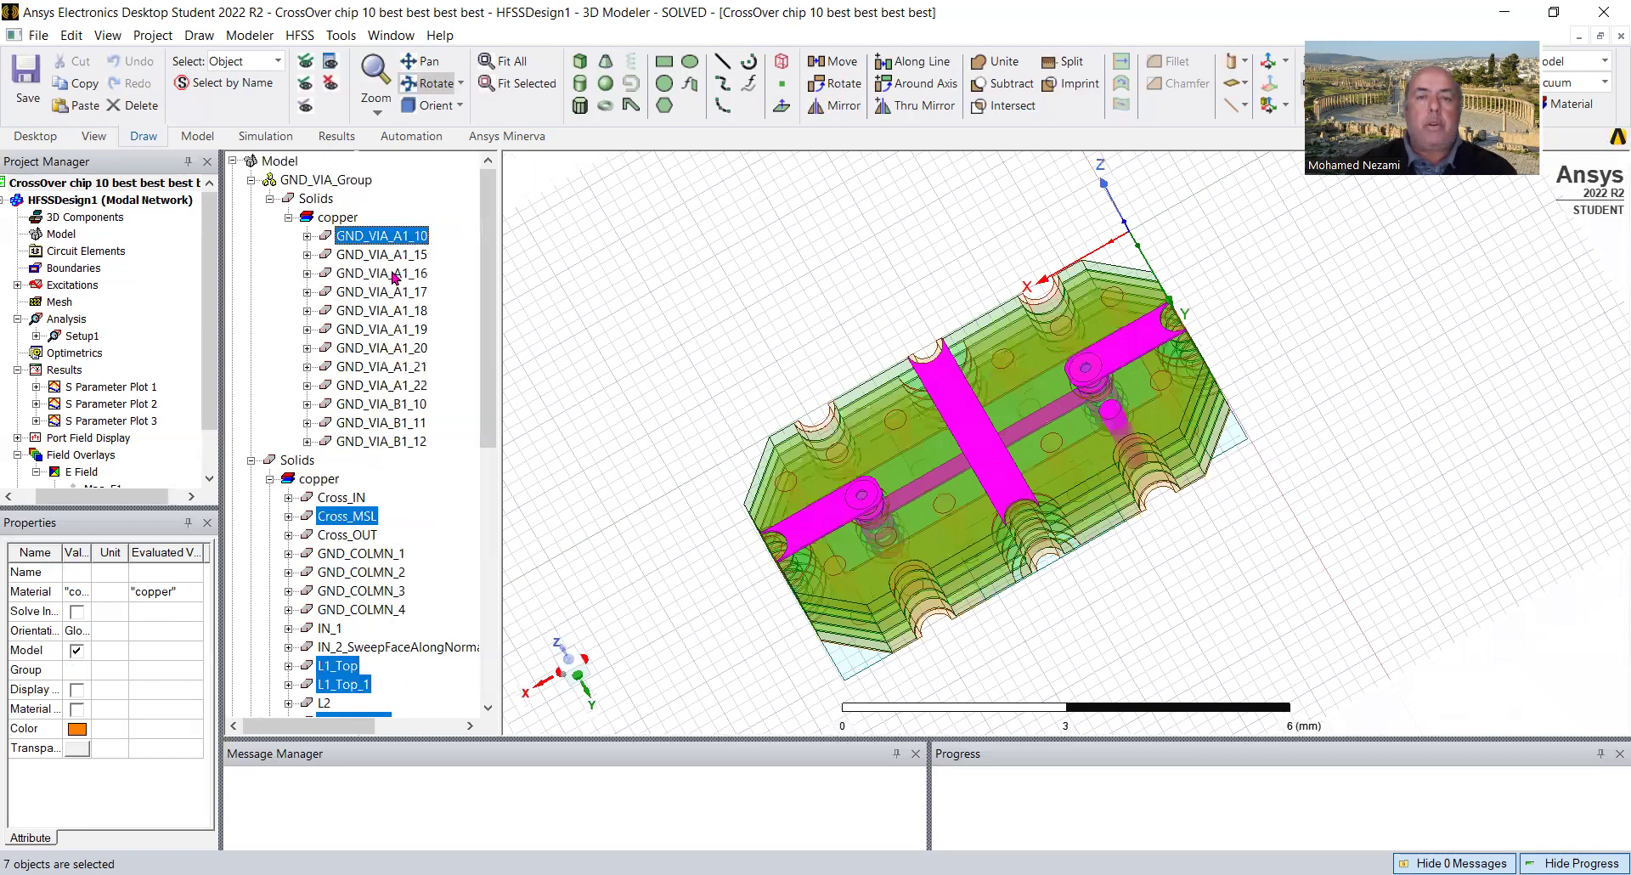
pyautogui.keyDown('ctrl'); pyautogui.click(392, 441); pyautogui.keyUp('ctrl')
pyautogui.keyDown('ctrl'); pyautogui.click(393, 405); pyautogui.keyUp('ctrl')
pyautogui.keyDown('ctrl'); pyautogui.click(396, 386); pyautogui.keyUp('ctrl')
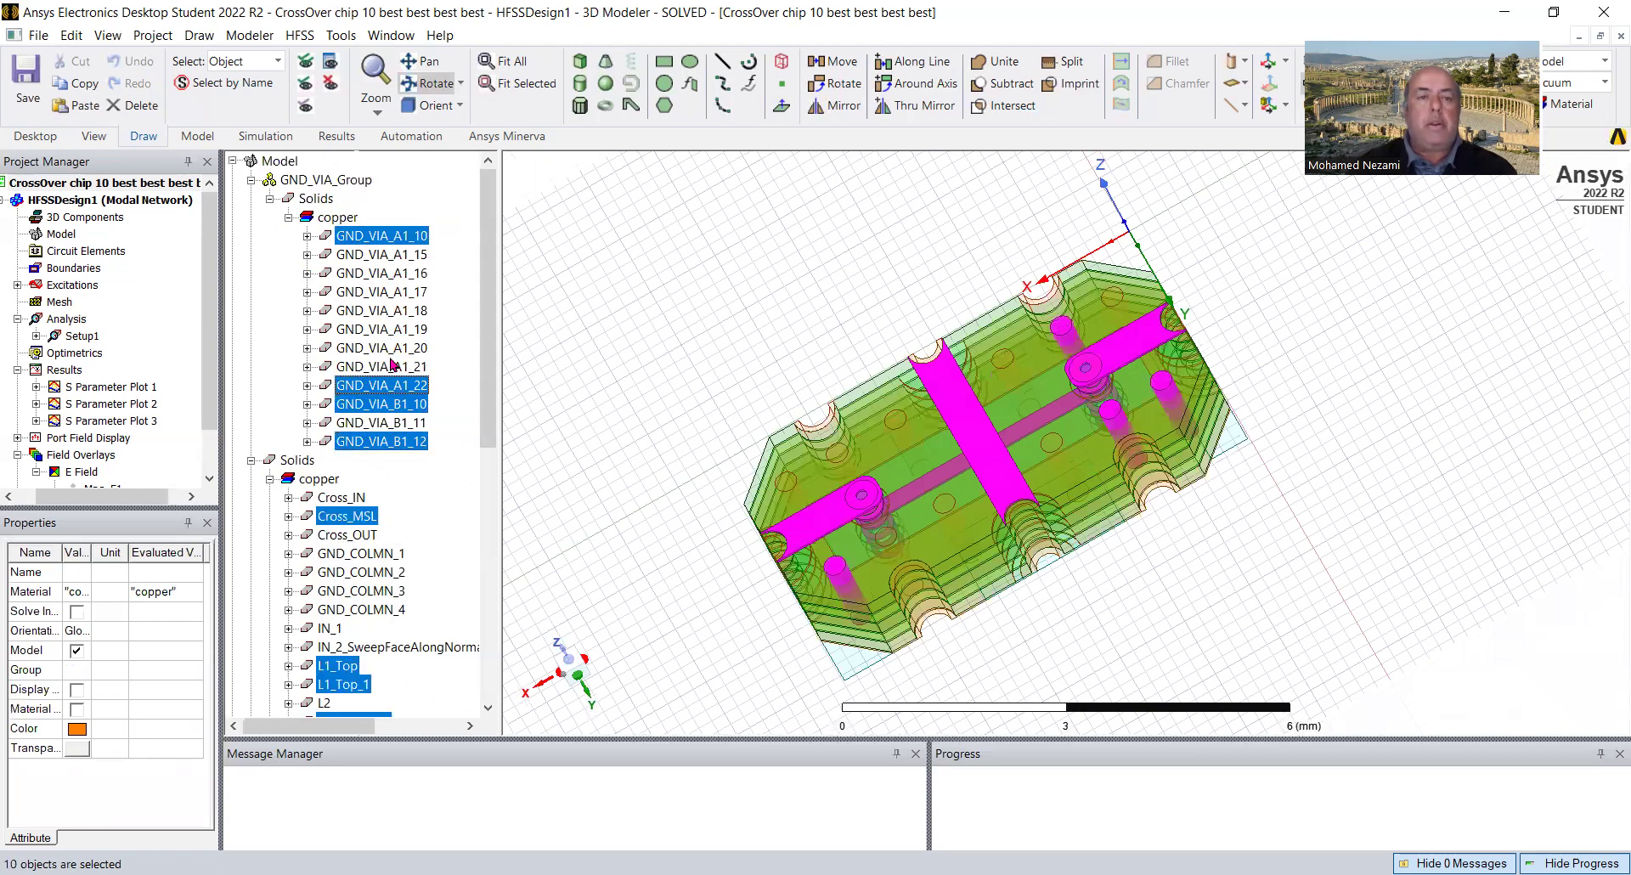
pyautogui.keyDown('ctrl'); pyautogui.click(395, 367); pyautogui.keyUp('ctrl')
pyautogui.keyDown('ctrl'); pyautogui.click(393, 329); pyautogui.keyUp('ctrl')
pyautogui.keyDown('ctrl'); pyautogui.click(393, 310); pyautogui.keyUp('ctrl')
pyautogui.keyDown('ctrl'); pyautogui.click(394, 291); pyautogui.keyUp('ctrl')
pyautogui.keyDown('ctrl'); pyautogui.click(394, 273); pyautogui.keyUp('ctrl')
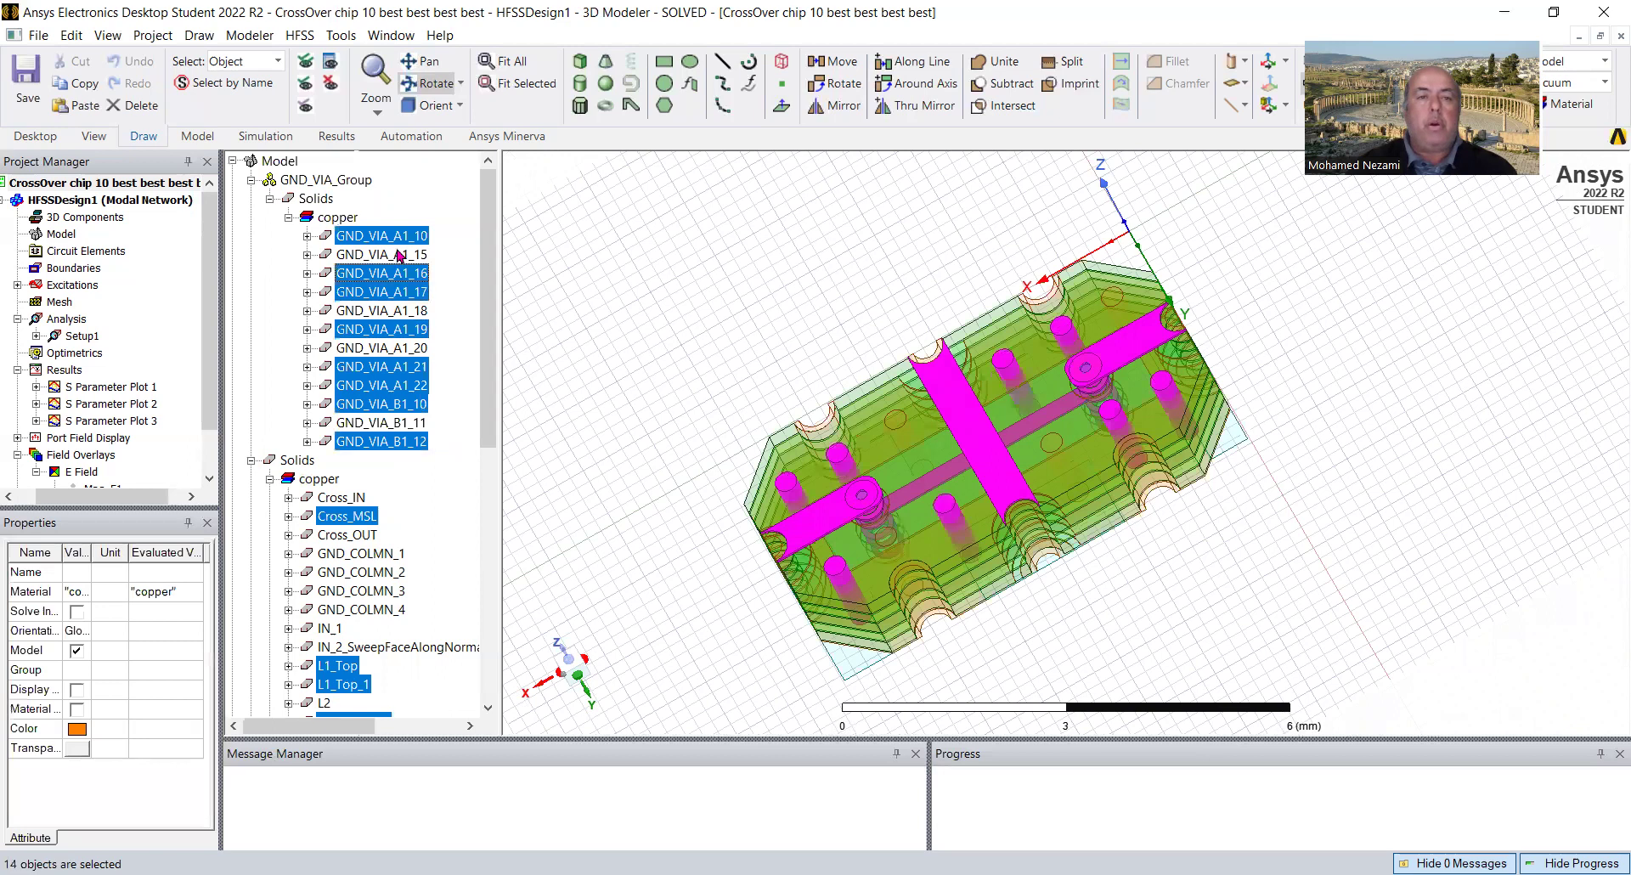
pyautogui.keyDown('ctrl'); pyautogui.click(393, 254); pyautogui.keyUp('ctrl')
pyautogui.keyDown('ctrl'); pyautogui.click(393, 349); pyautogui.keyUp('ctrl')
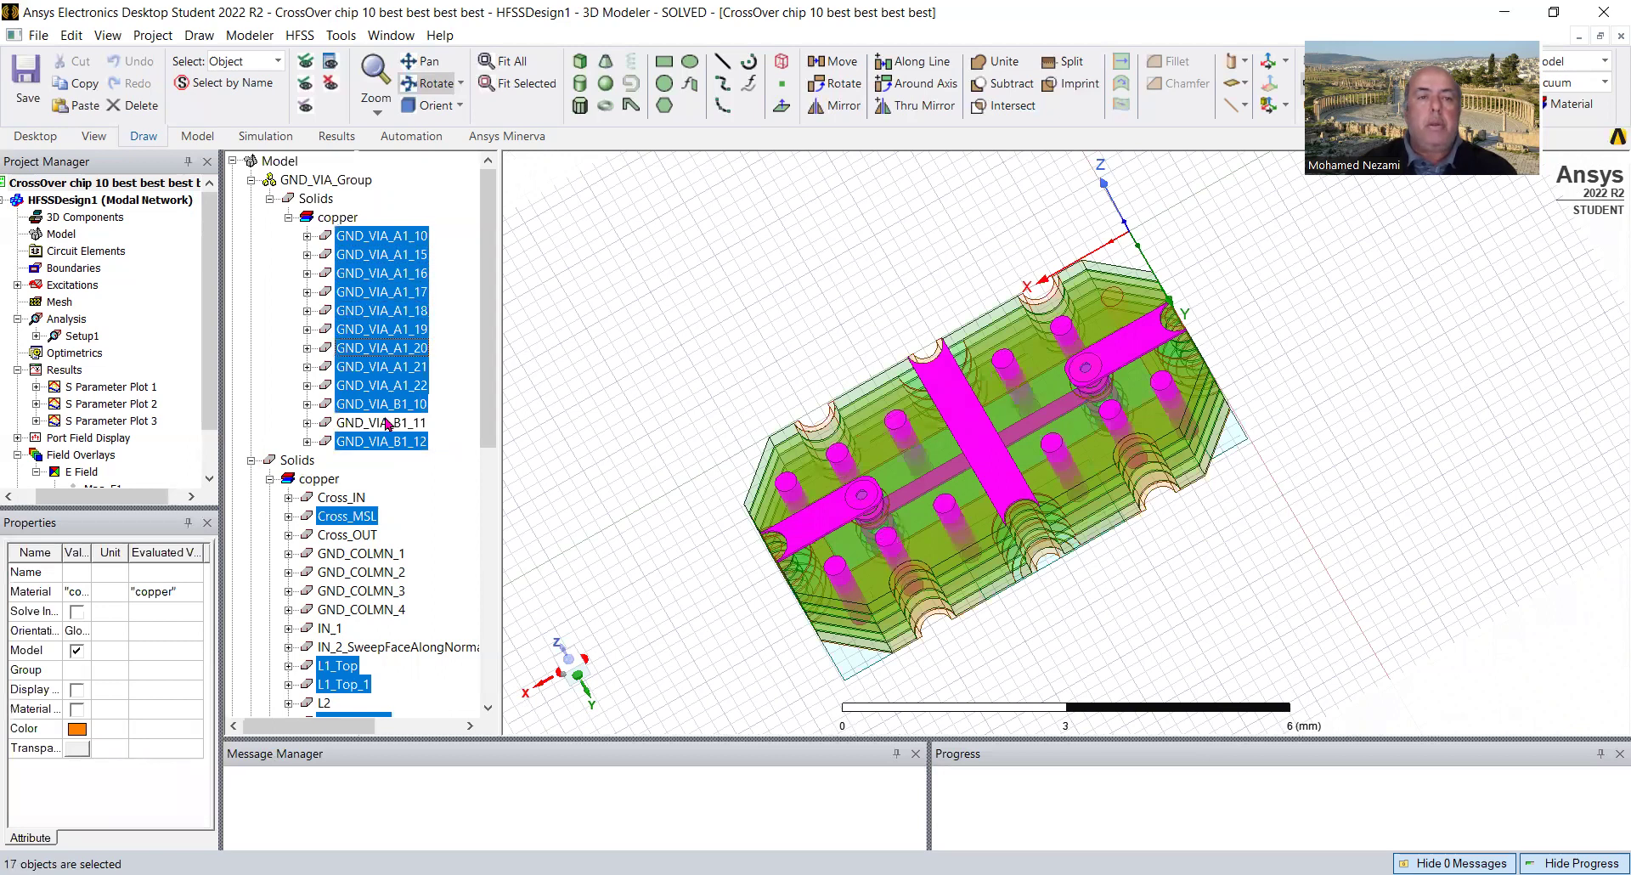
pyautogui.keyDown('ctrl'); pyautogui.click(393, 423); pyautogui.keyUp('ctrl')
# Rotate the model to a tilted view of the vias and bring up the Escape Rotate Model Center Mode option.
pyautogui.moveTo(1009, 518); pyautogui.dragTo(1065, 522)
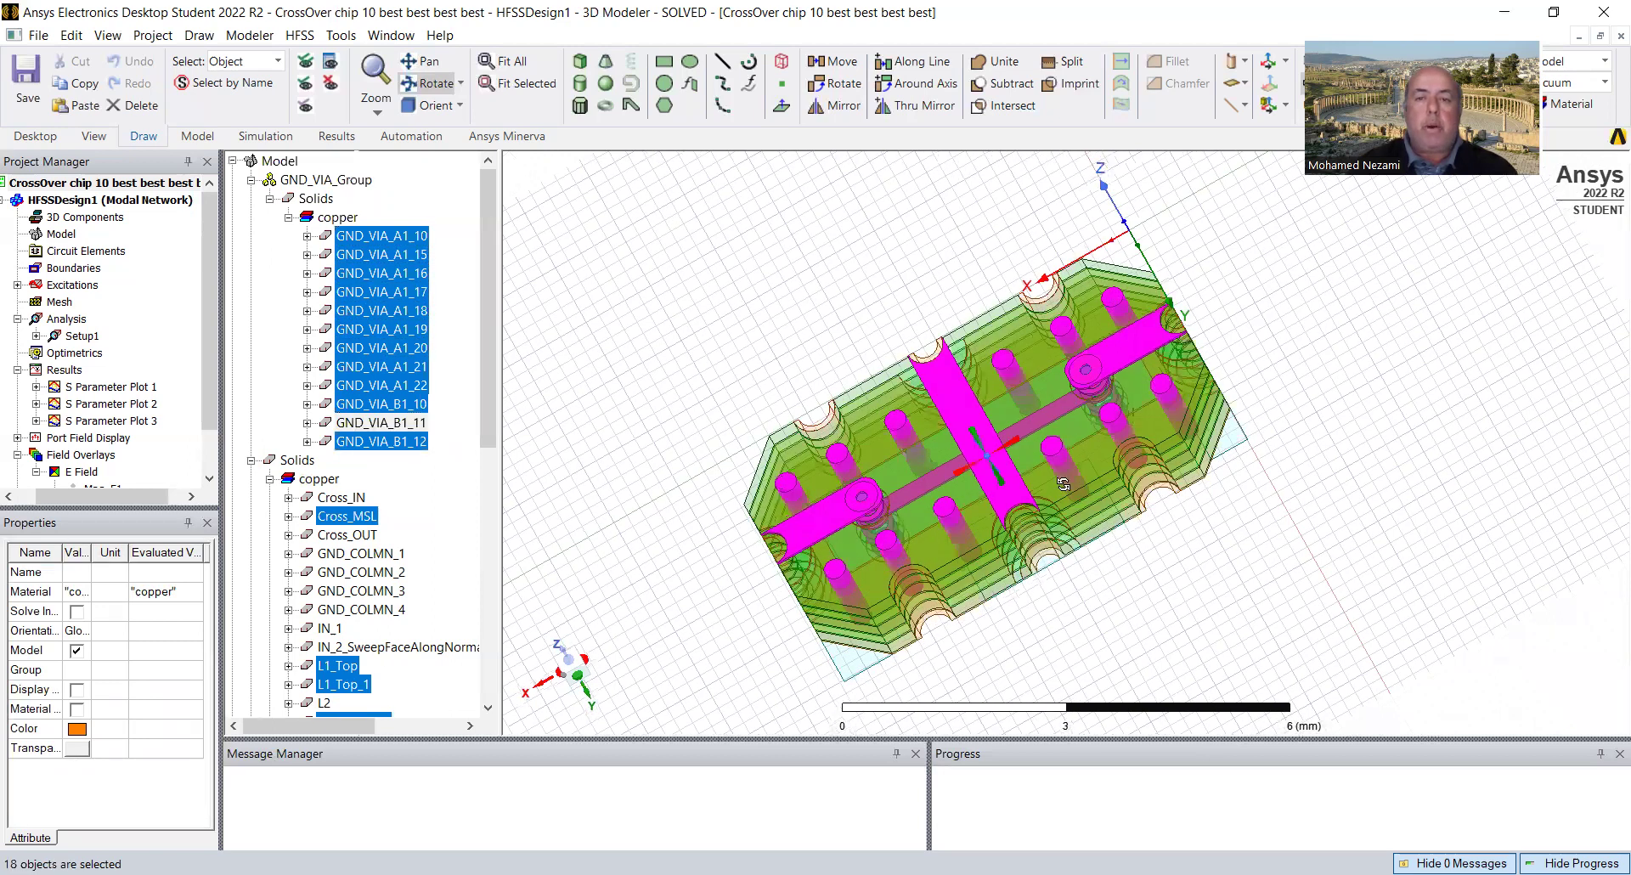
pyautogui.moveTo(1042, 393); pyautogui.dragTo(868, 554)
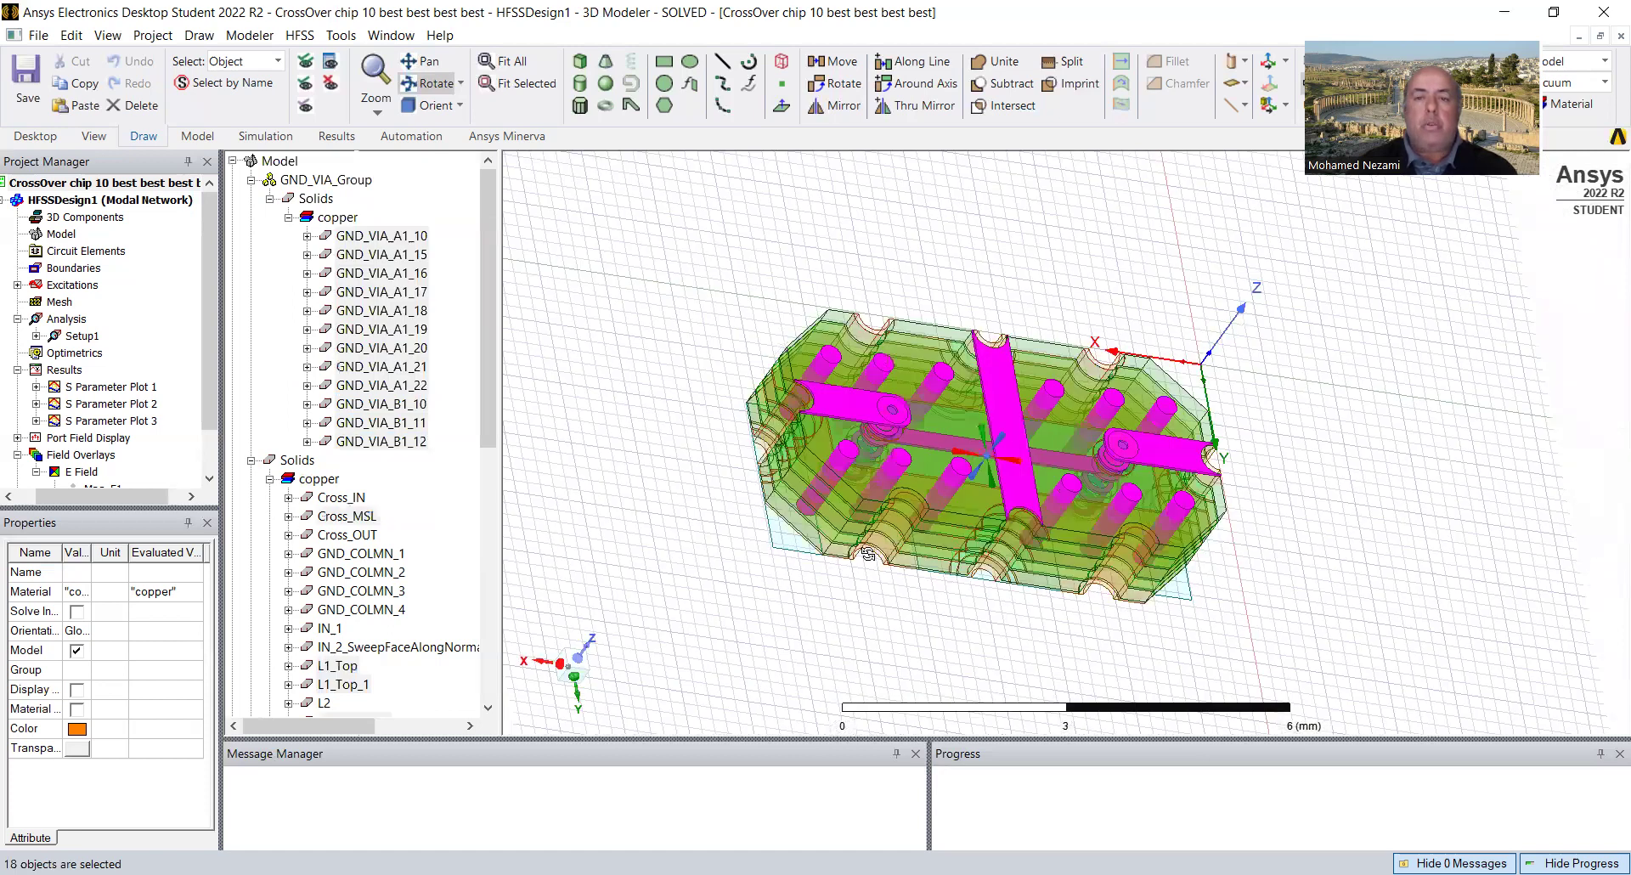
pyautogui.rightClick(629, 270)
# Clear the selection and turn the board over to show its copper underside.
pyautogui.press('Escape')
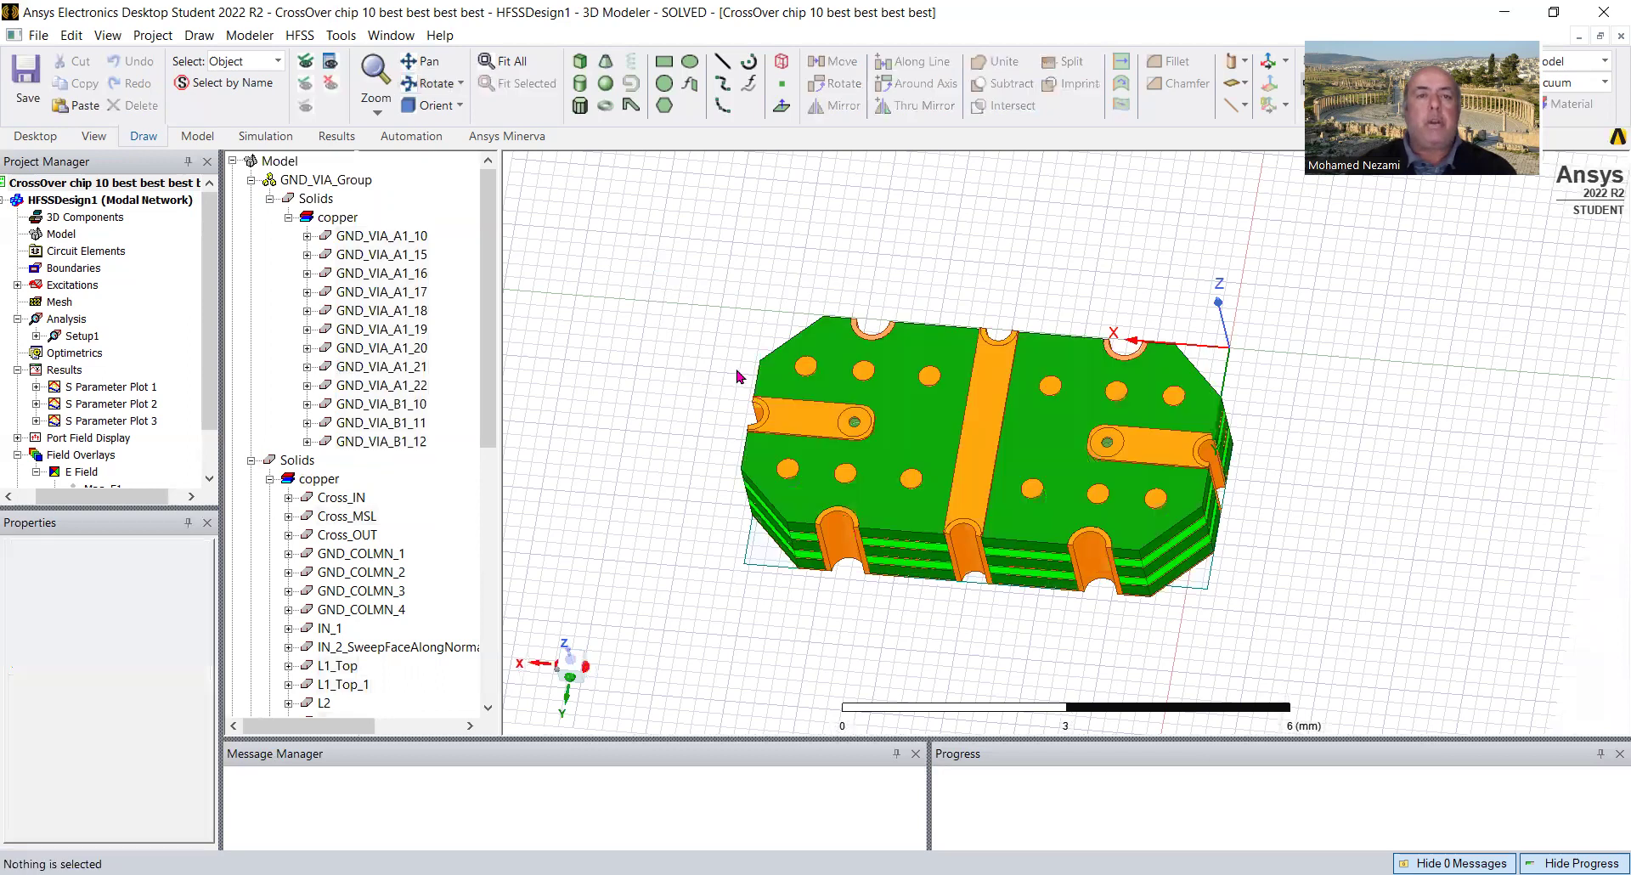
pyautogui.moveTo(939, 467); pyautogui.dragTo(1002, 477)
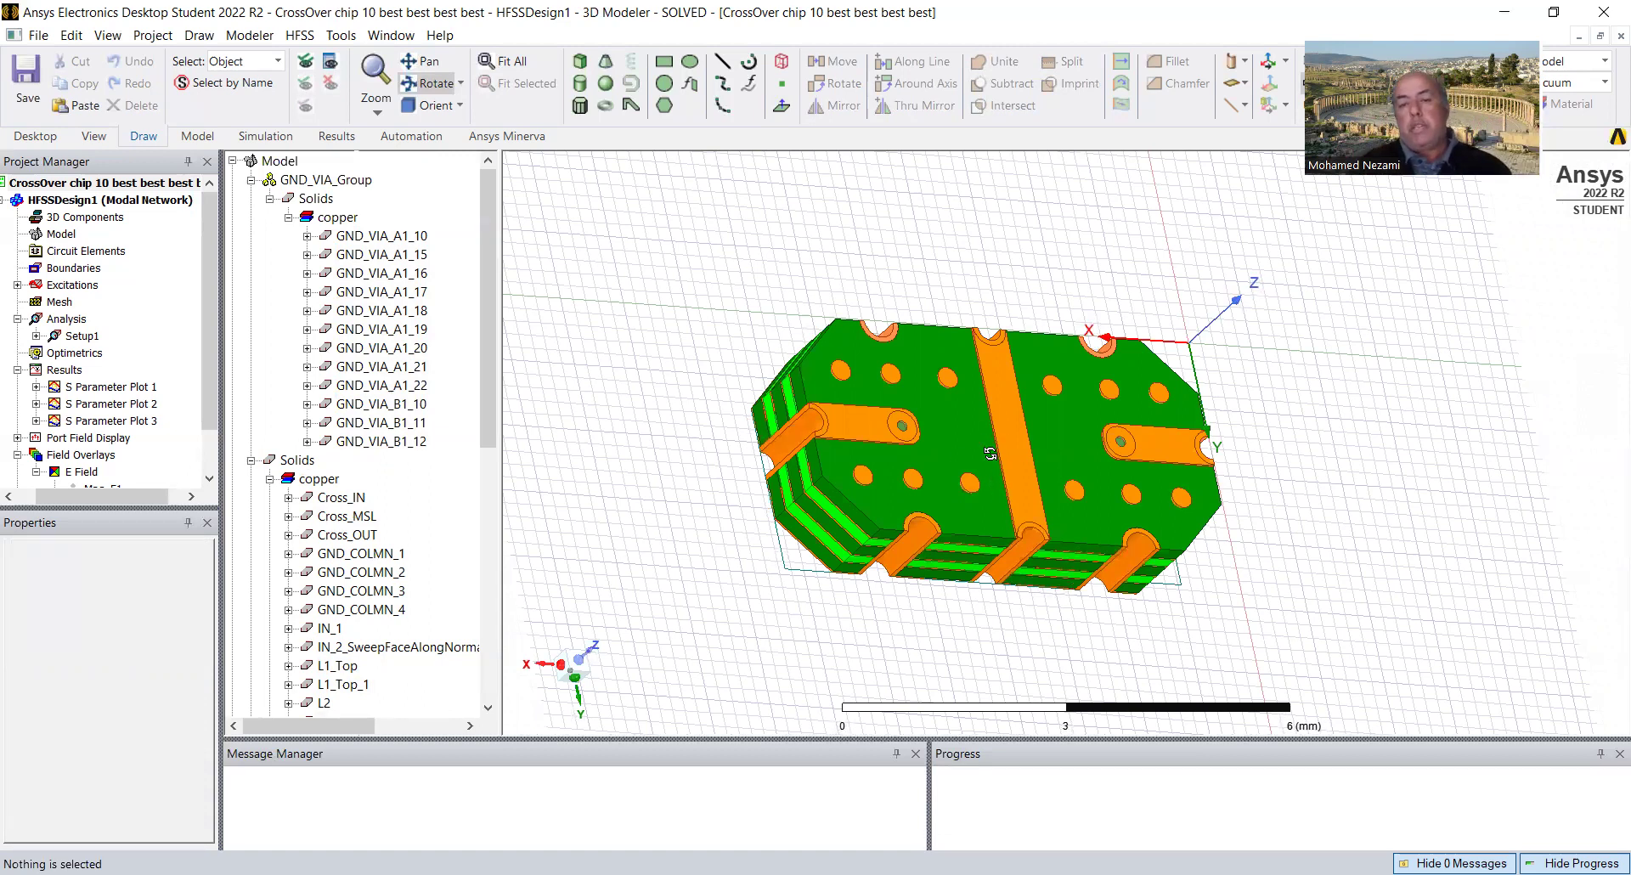
pyautogui.moveTo(989, 453)
pyautogui.mouseDown()
pyautogui.moveTo(950, 462)
pyautogui.moveTo(975, 434)
pyautogui.mouseUp()
pyautogui.moveTo(872, 408); pyautogui.dragTo(867, 286)
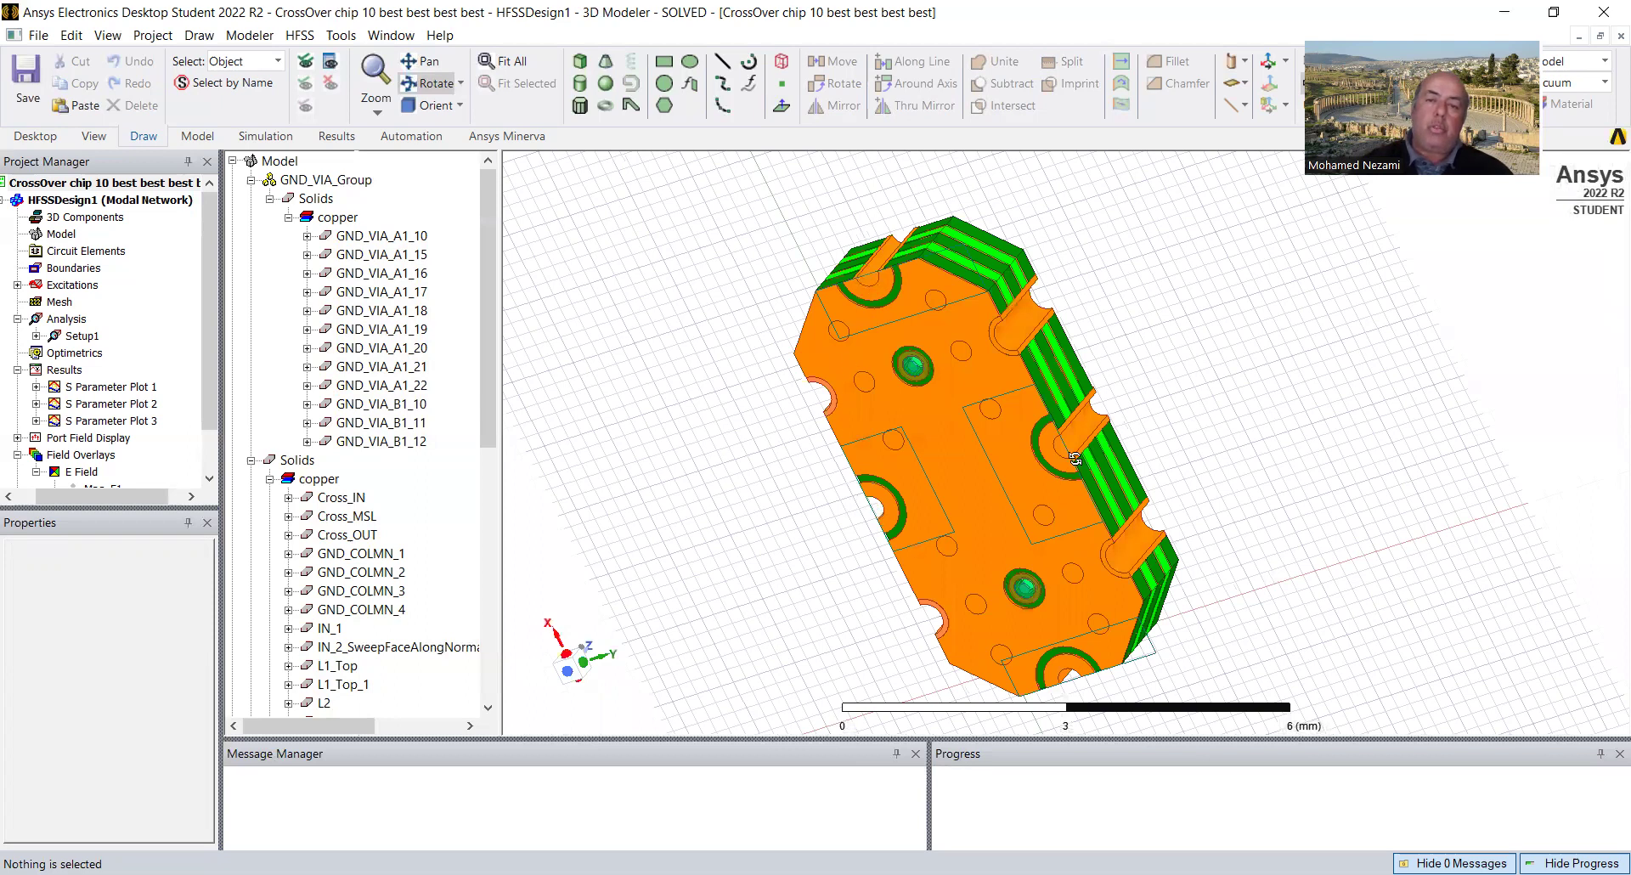
pyautogui.moveTo(1028, 469)
pyautogui.mouseDown()
pyautogui.moveTo(918, 515)
pyautogui.moveTo(836, 516)
pyautogui.moveTo(842, 477)
pyautogui.mouseUp()
# Tilt the board to show its layered edges and ringed via clearances, zooming in.
pyautogui.moveTo(1027, 216); pyautogui.dragTo(942, 436)
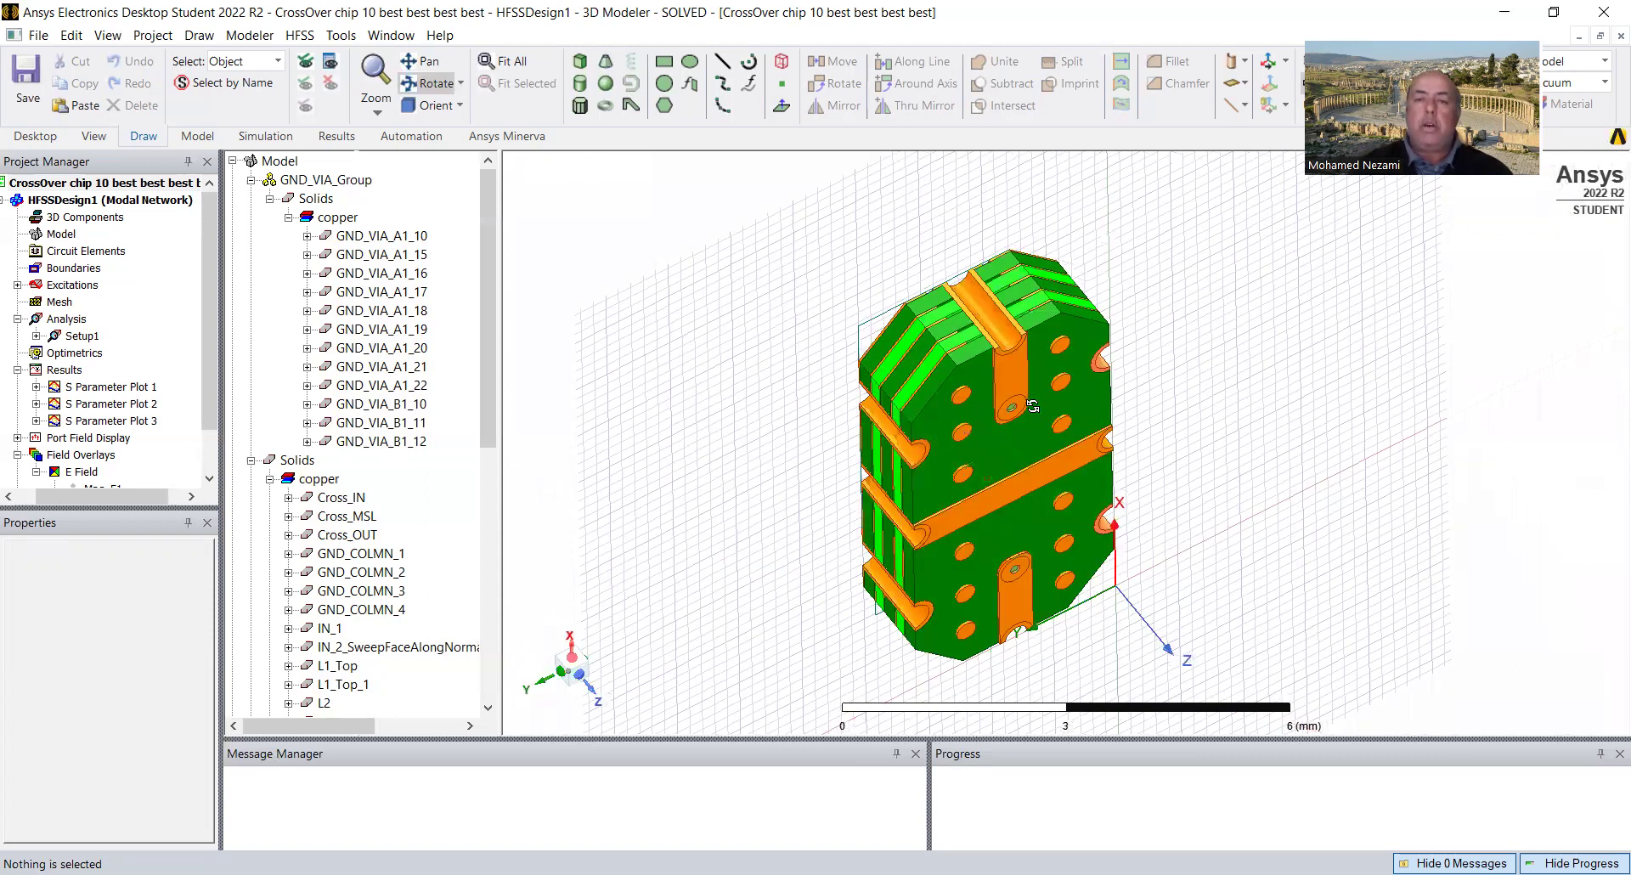
pyautogui.moveTo(1032, 404)
pyautogui.mouseDown()
pyautogui.moveTo(1011, 321)
pyautogui.moveTo(967, 257)
pyautogui.moveTo(1007, 321)
pyautogui.moveTo(1065, 523)
pyautogui.mouseUp()
pyautogui.moveTo(1002, 483); pyautogui.dragTo(996, 485)
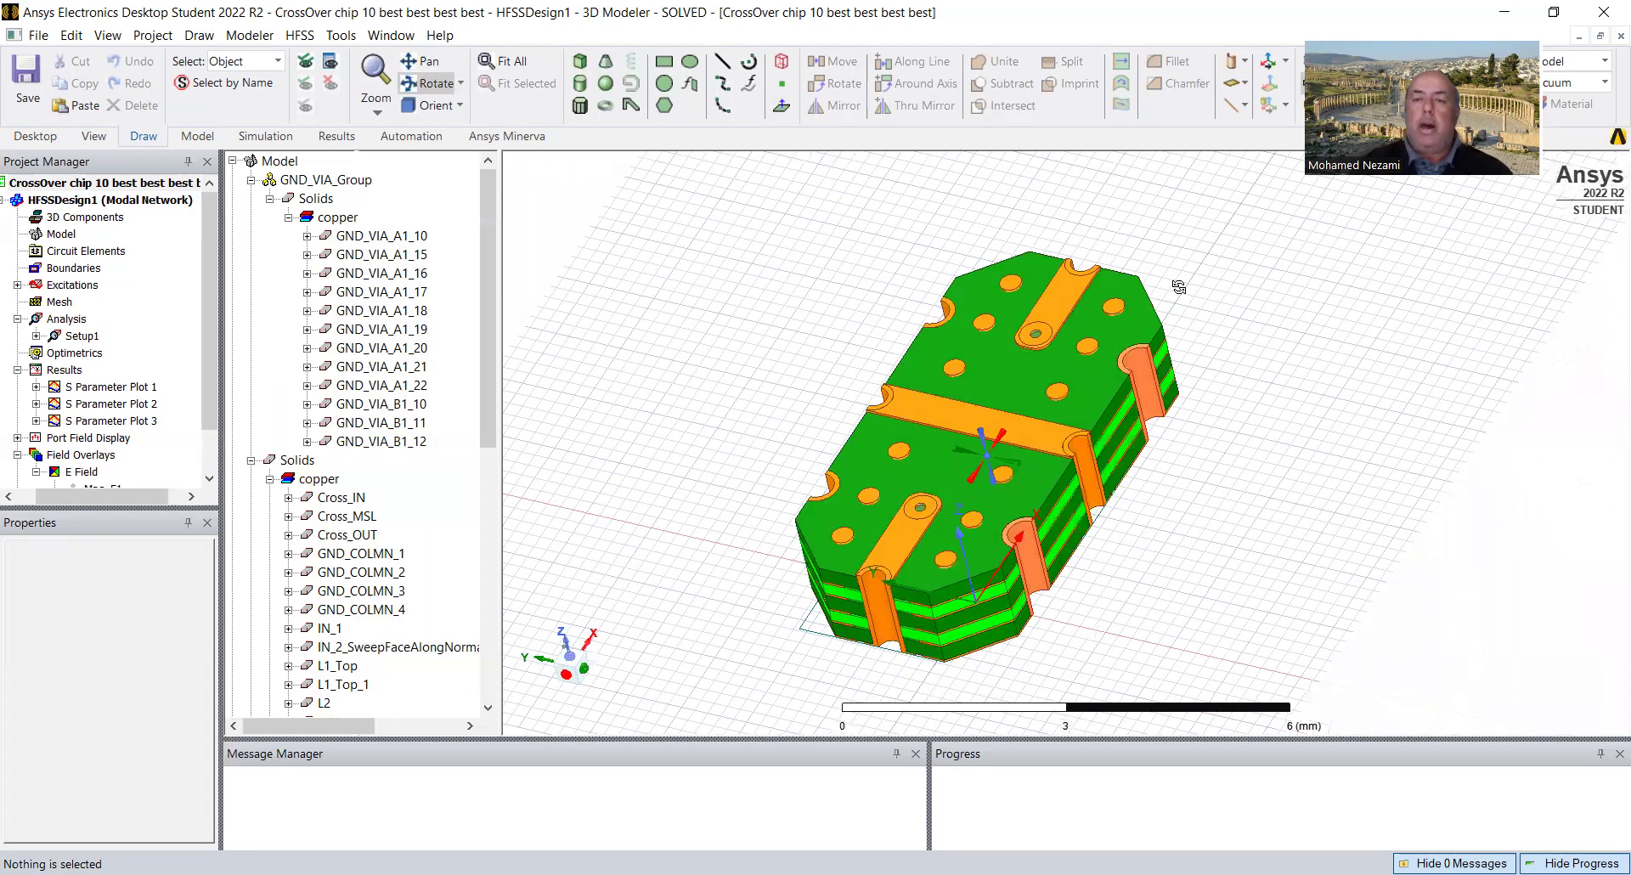
pyautogui.moveTo(1111, 454)
pyautogui.mouseDown()
pyautogui.moveTo(1070, 466)
pyautogui.moveTo(1067, 368)
pyautogui.moveTo(1016, 394)
pyautogui.moveTo(1012, 342)
pyautogui.moveTo(1001, 384)
pyautogui.moveTo(1024, 405)
pyautogui.moveTo(1022, 449)
pyautogui.moveTo(1057, 438)
pyautogui.moveTo(1052, 389)
pyautogui.moveTo(1072, 436)
pyautogui.moveTo(1103, 433)
pyautogui.moveTo(1002, 527)
pyautogui.moveTo(1053, 527)
pyautogui.moveTo(865, 348)
pyautogui.moveTo(824, 333)
pyautogui.moveTo(849, 415)
pyautogui.moveTo(1177, 323)
pyautogui.moveTo(1018, 355)
pyautogui.mouseUp()
pyautogui.scroll(1, 1088, 362)
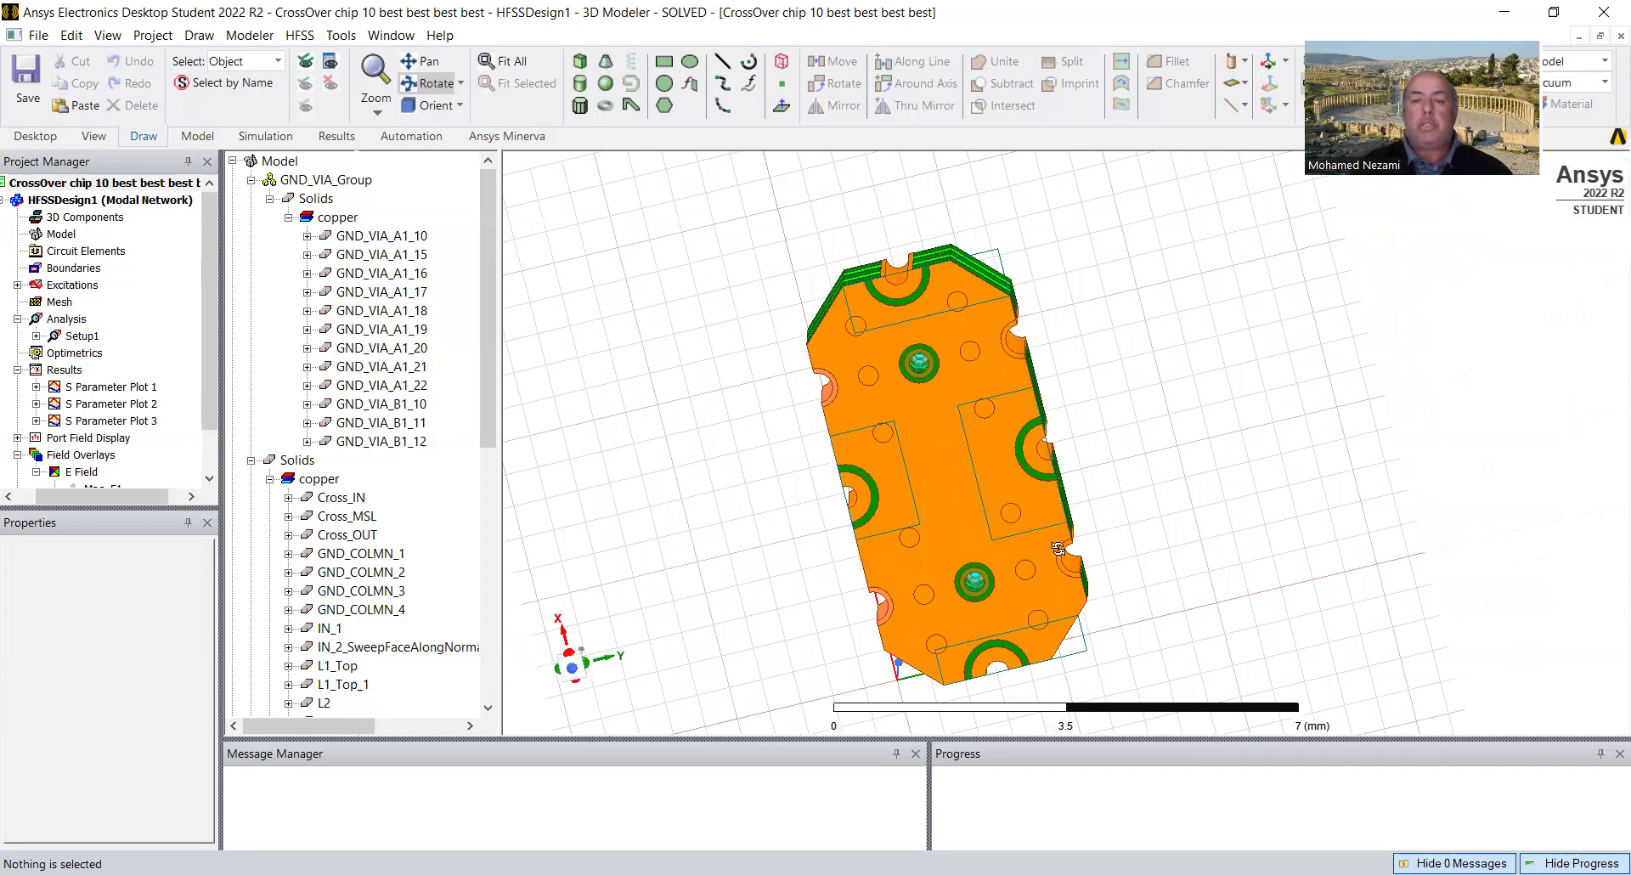
# Turn the board from its underside until the green top faces the viewer.
pyautogui.moveTo(1083, 545); pyautogui.dragTo(905, 323)
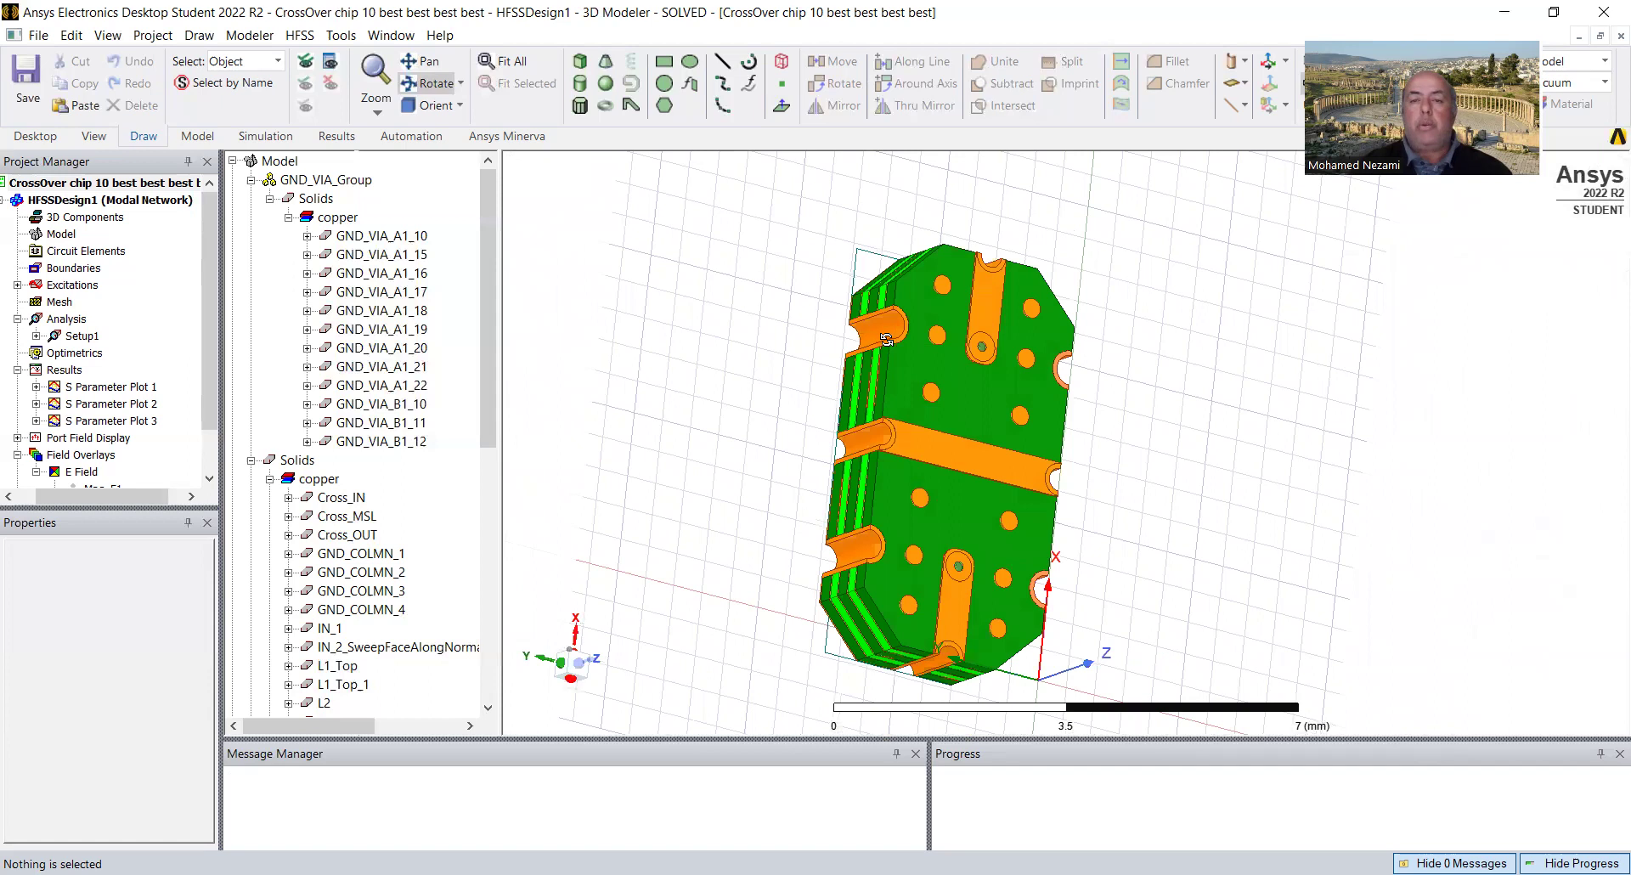
pyautogui.moveTo(1032, 470); pyautogui.dragTo(1068, 336)
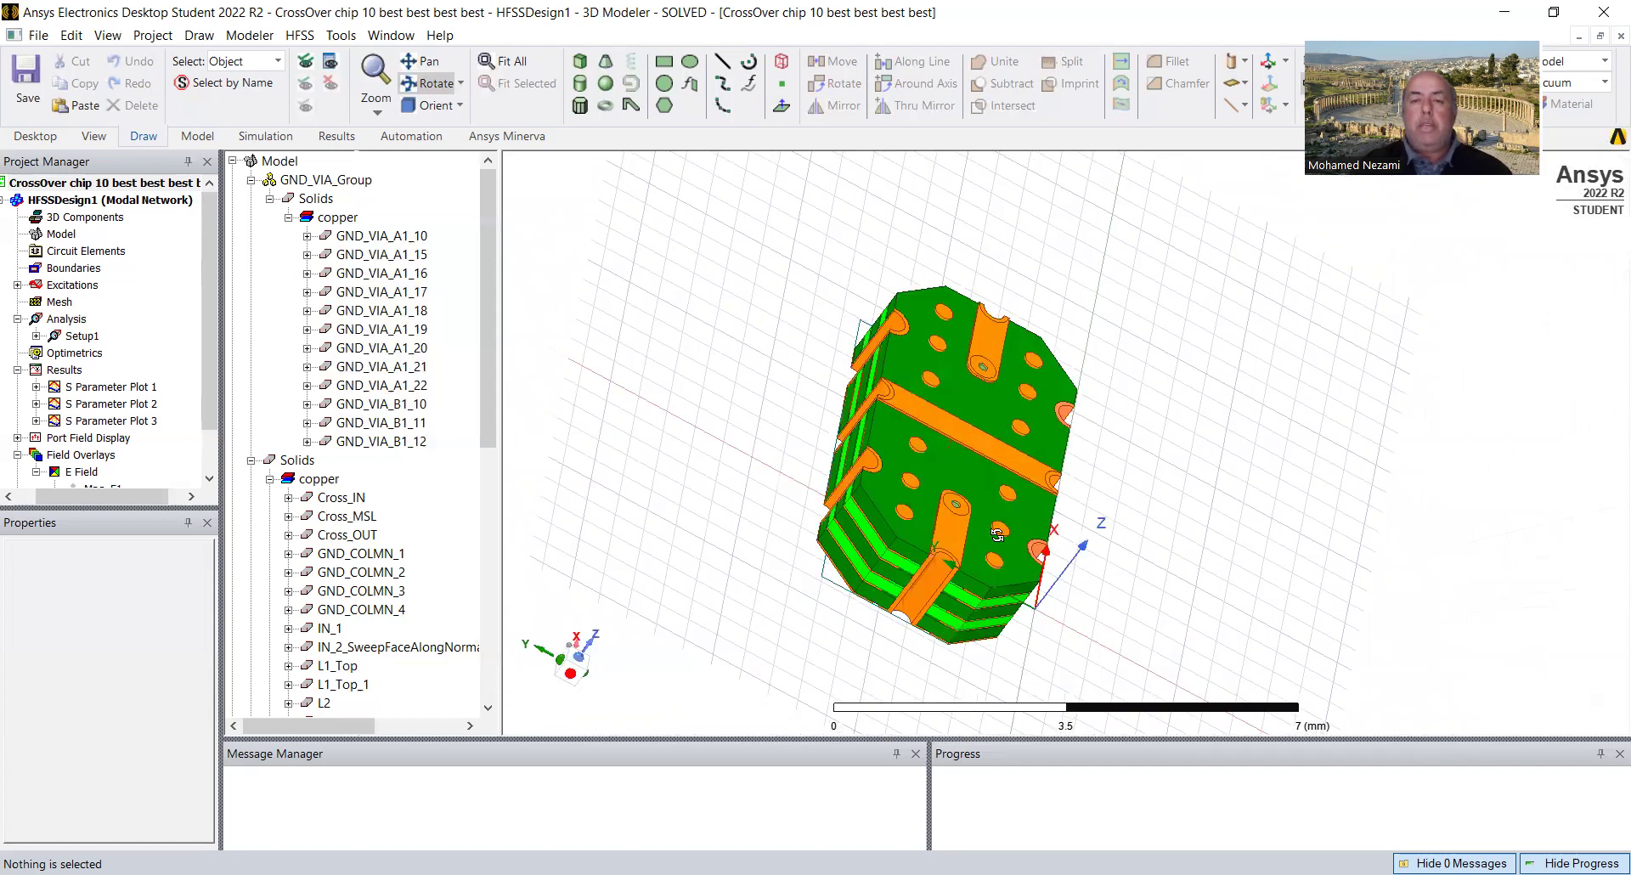
pyautogui.moveTo(985, 507); pyautogui.dragTo(969, 401)
pyautogui.moveTo(911, 584); pyautogui.dragTo(1031, 467)
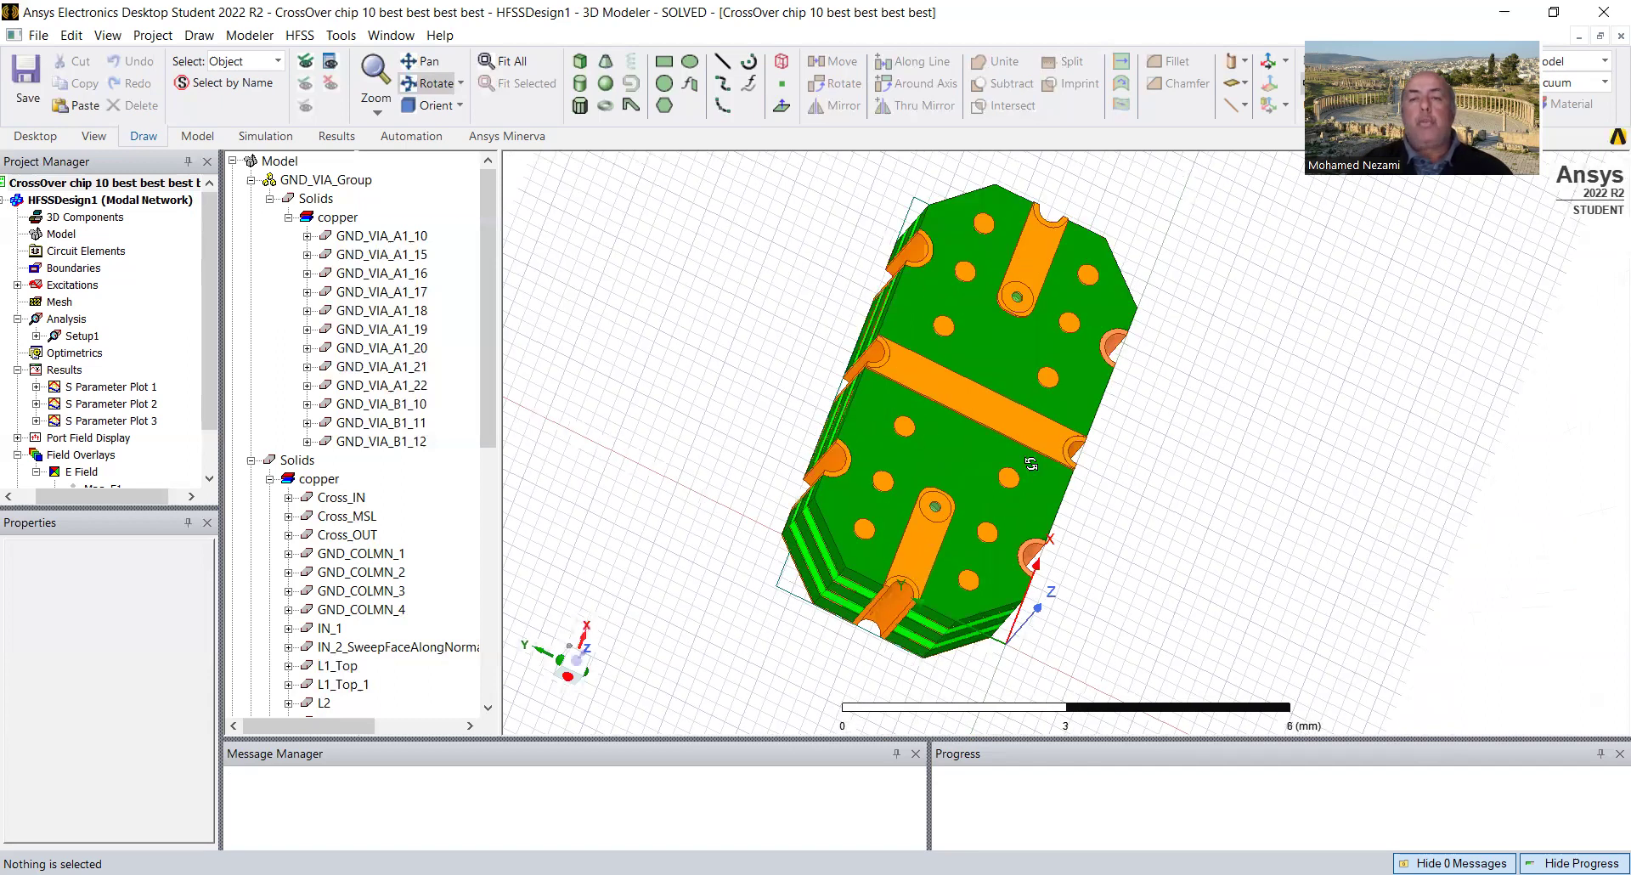
pyautogui.moveTo(989, 527); pyautogui.dragTo(1143, 339)
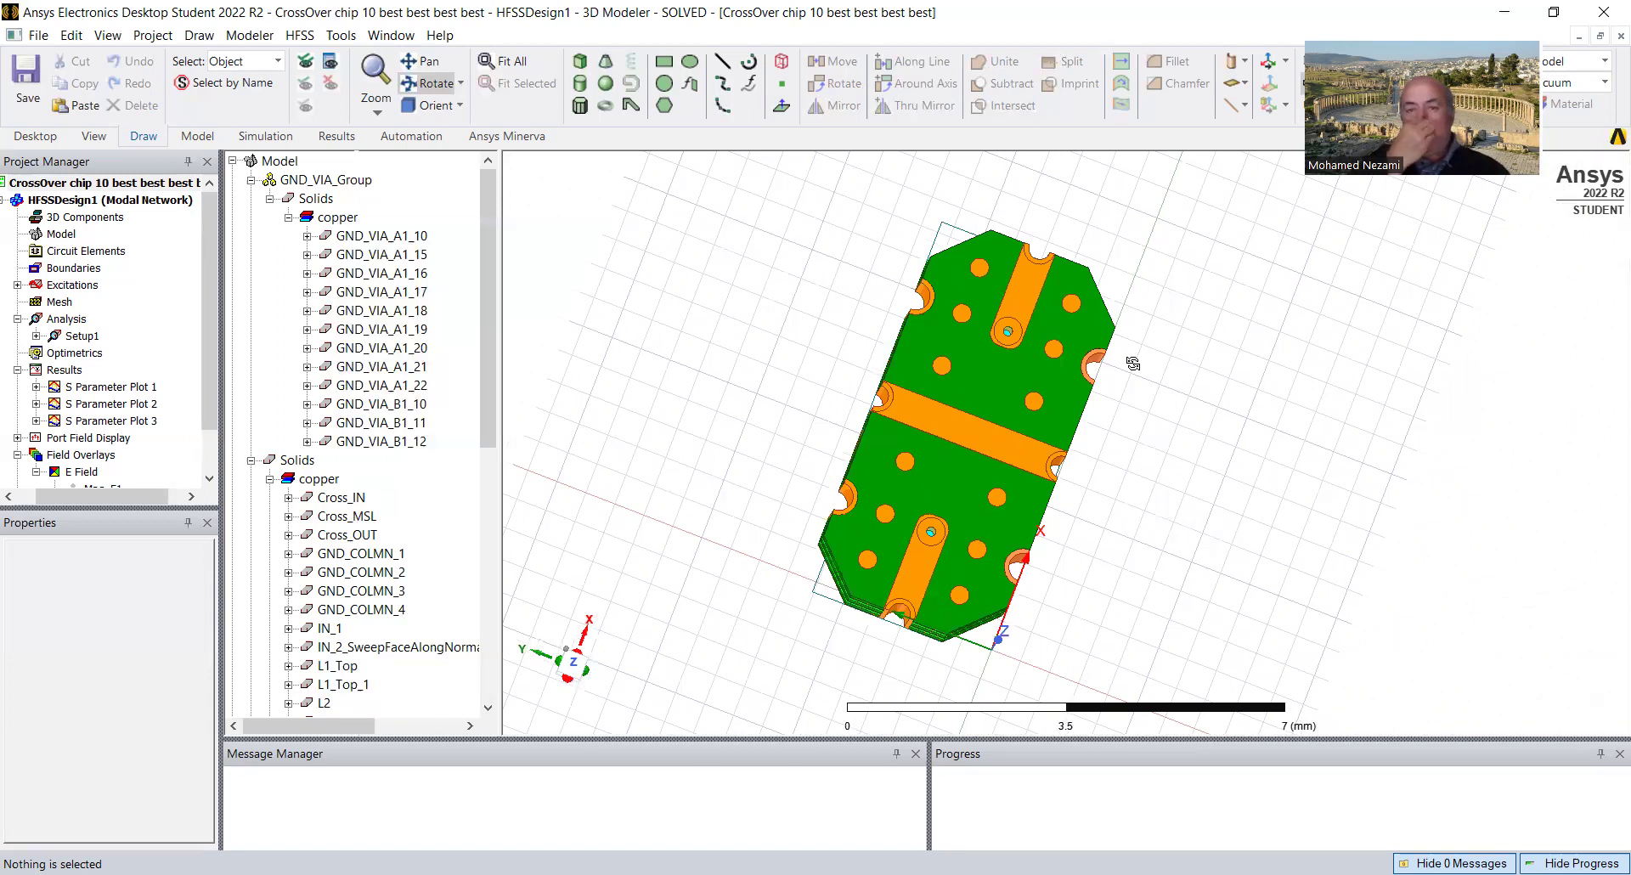
pyautogui.moveTo(973, 368); pyautogui.dragTo(985, 315)
pyautogui.scroll(2, 1002, 302)
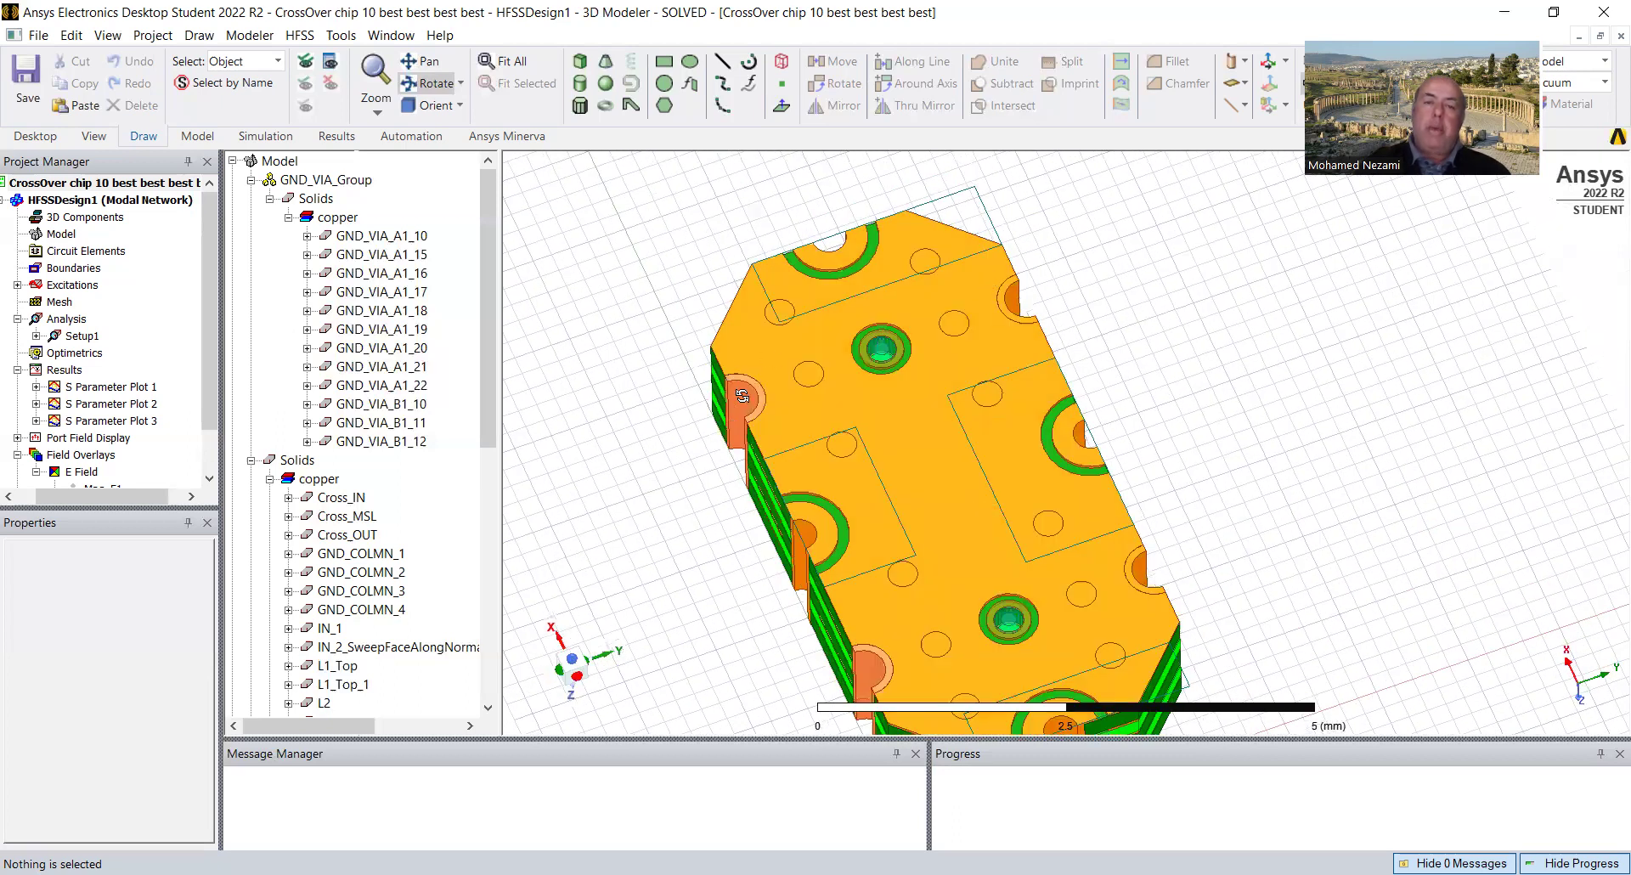
# Zoom in and out while rotating to inspect the top face and layered edge.
pyautogui.moveTo(994, 520); pyautogui.dragTo(1048, 496)
pyautogui.scroll(3, 1051, 485)
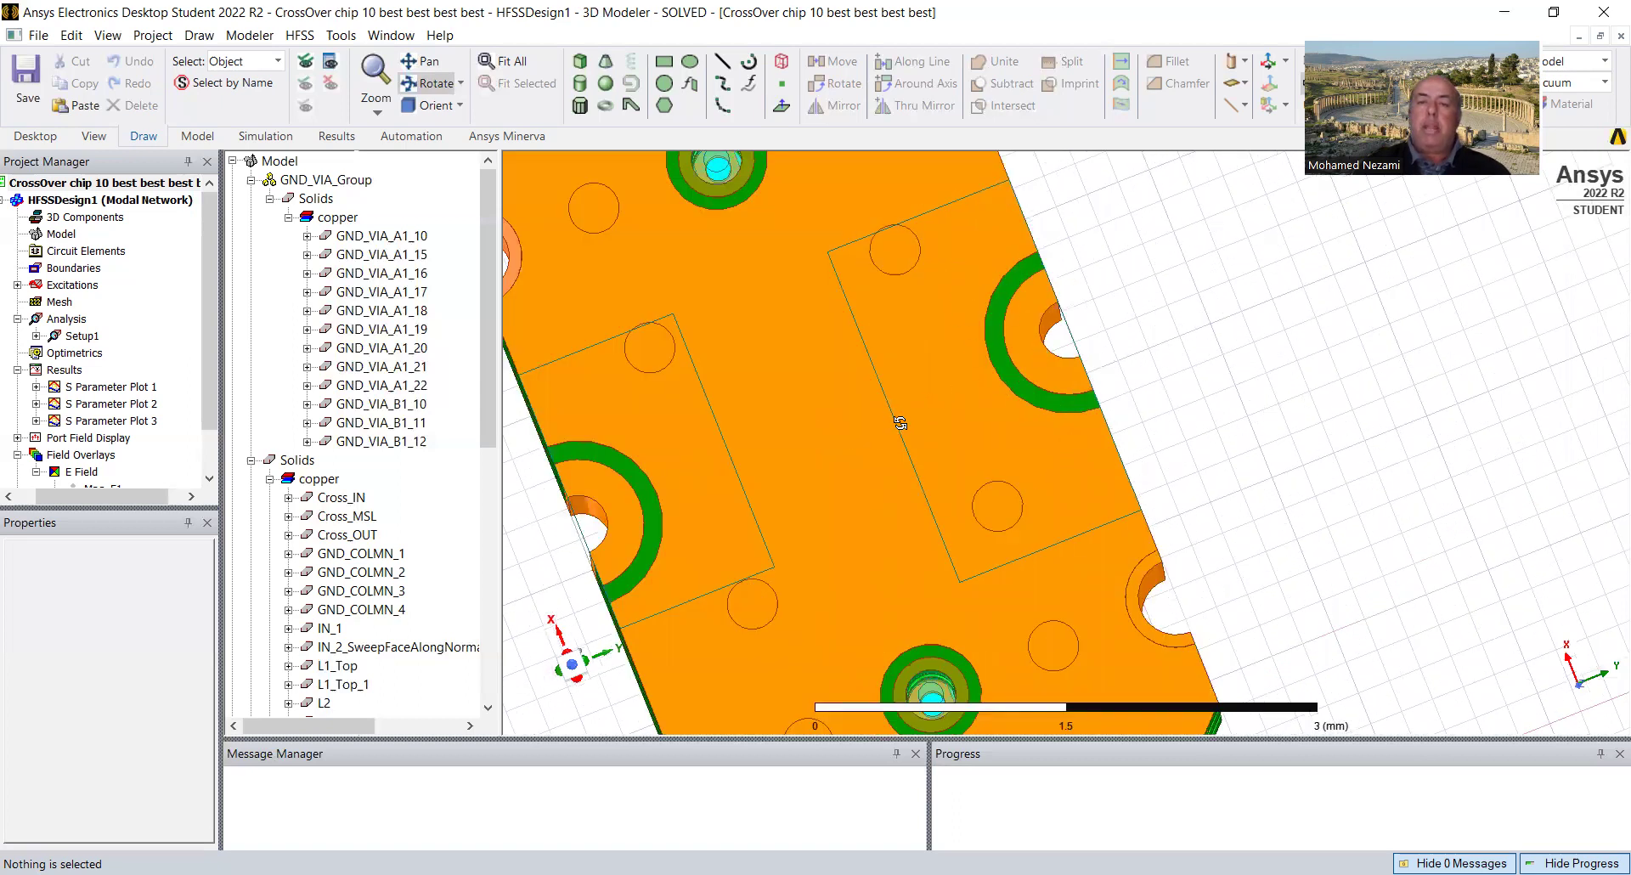
pyautogui.scroll(-2, 934, 416)
pyautogui.moveTo(956, 449); pyautogui.dragTo(884, 429)
pyautogui.scroll(-3, 883, 429)
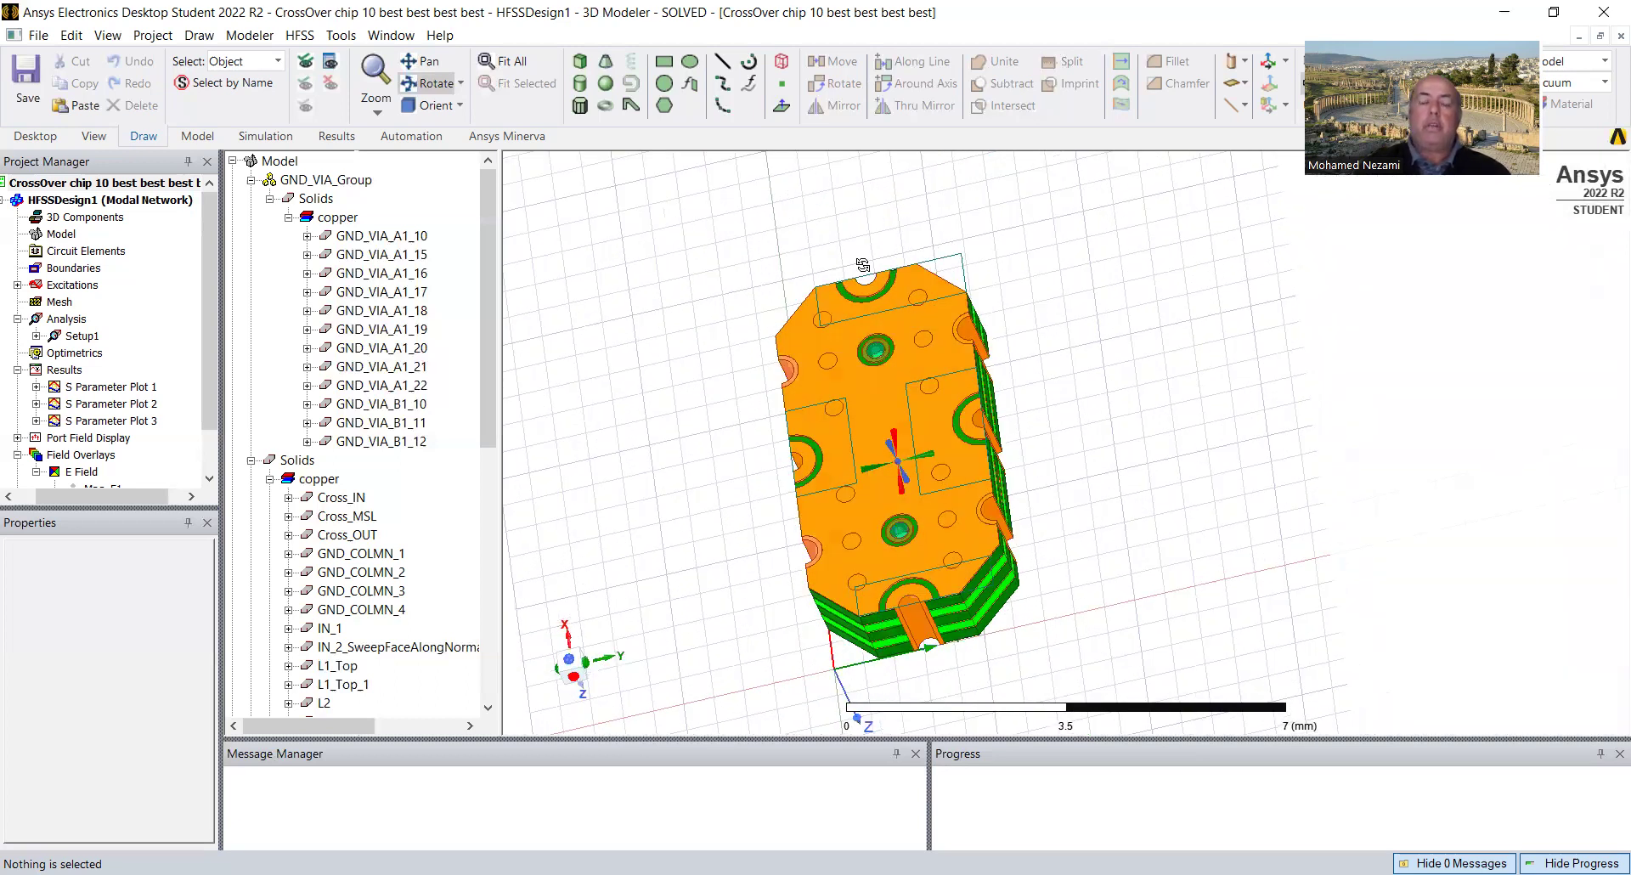
pyautogui.scroll(3, 853, 259)
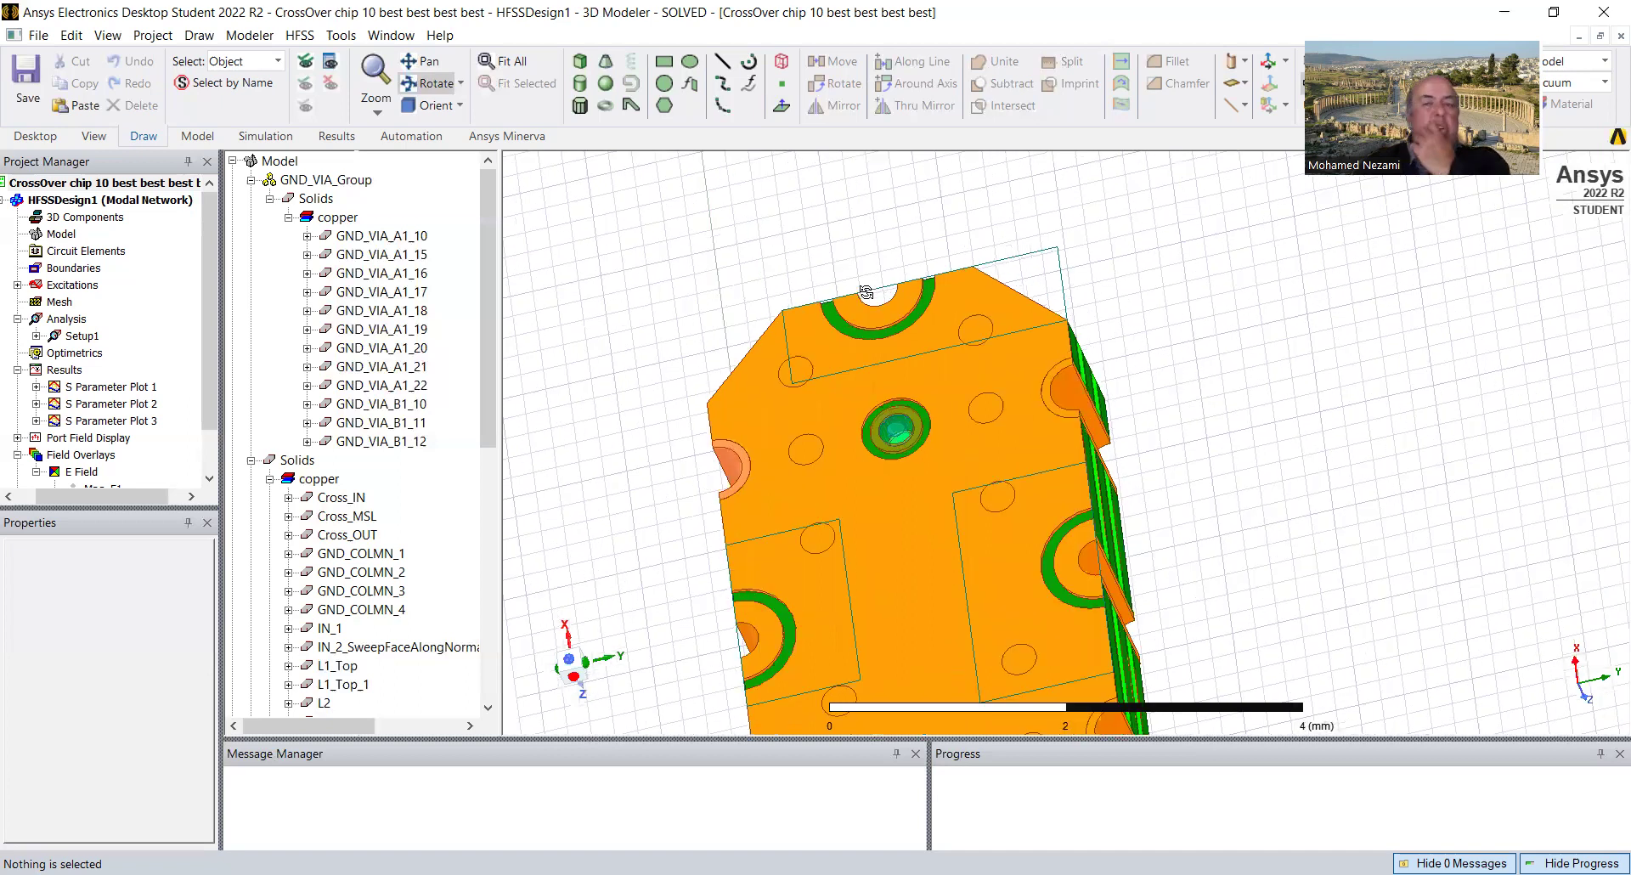
pyautogui.scroll(-1, 951, 296)
pyautogui.scroll(-1, 963, 553)
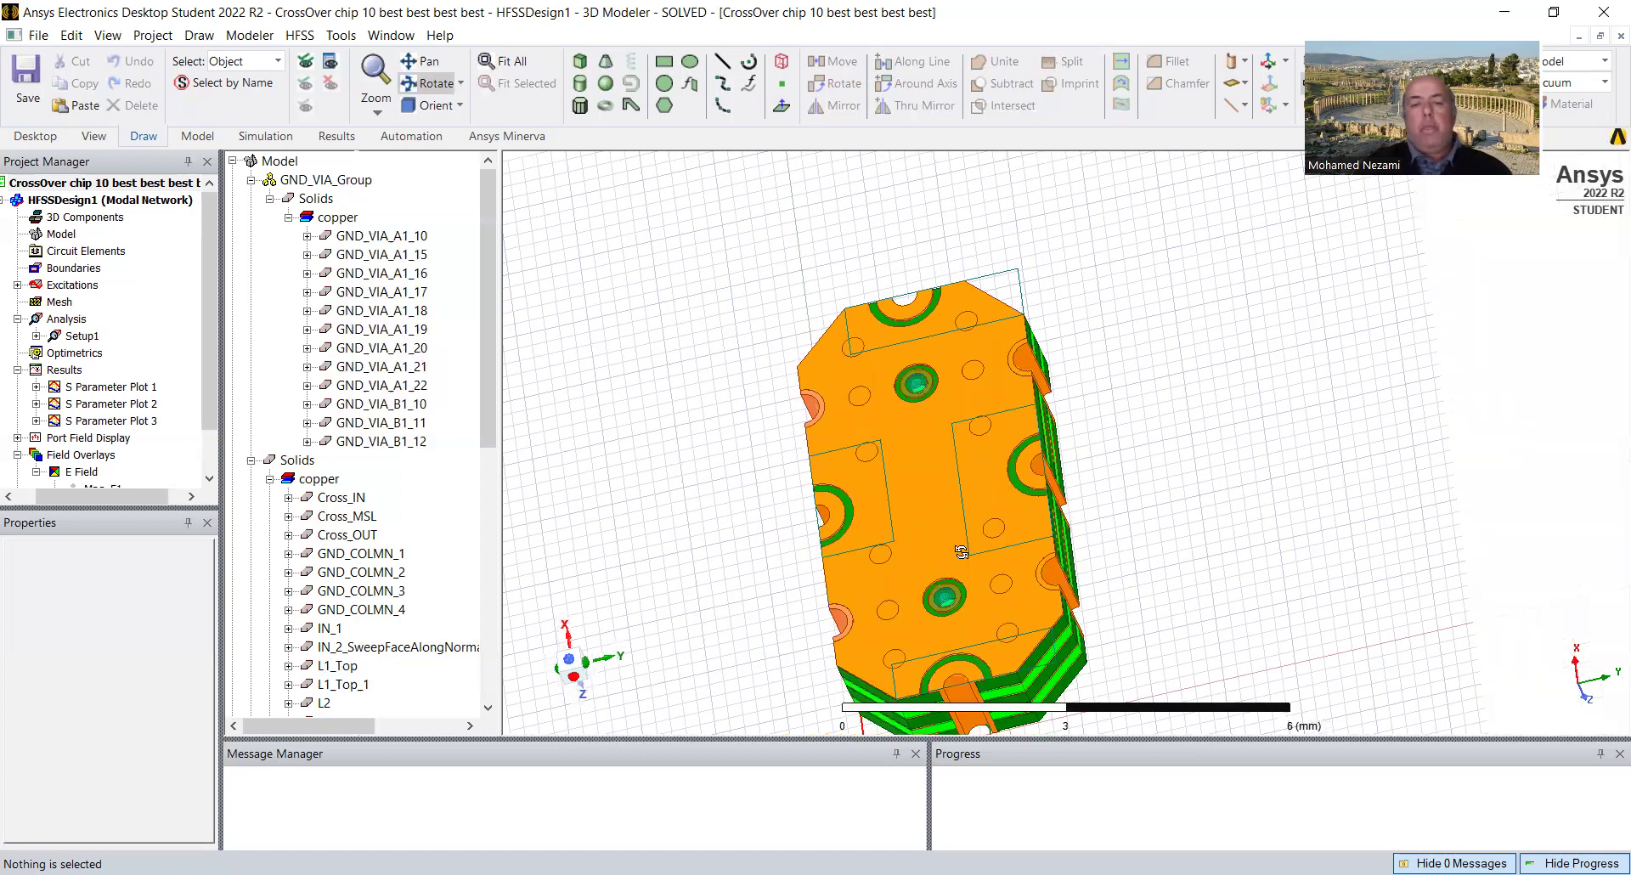
# Rotate the board to a tilted view of its top.
pyautogui.moveTo(1012, 562); pyautogui.dragTo(902, 435)
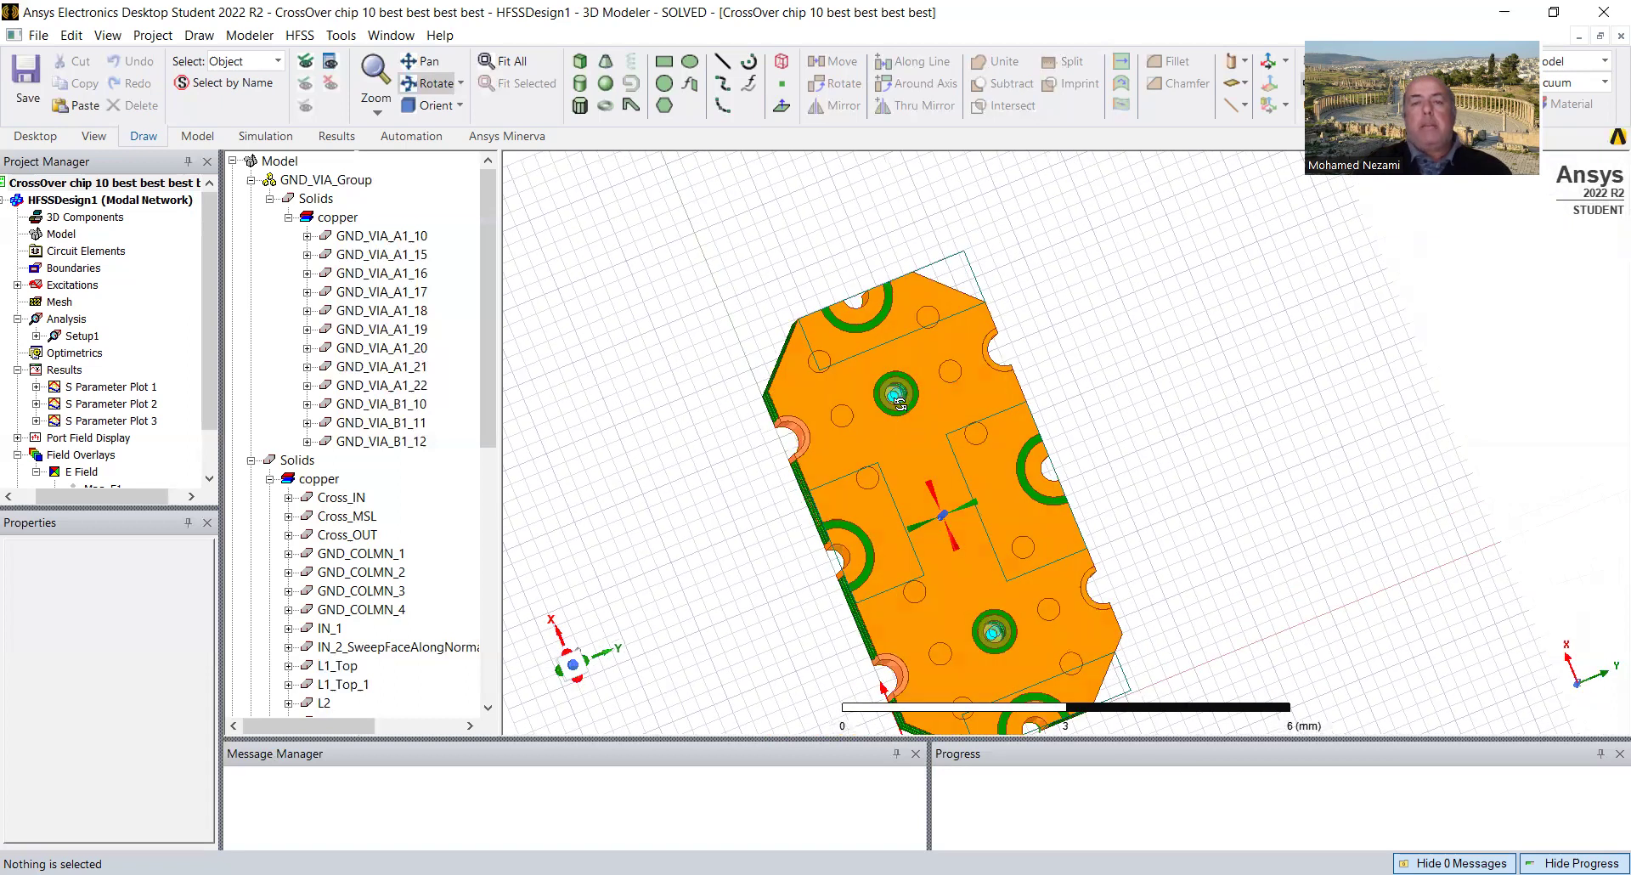
pyautogui.scroll(2, 856, 418)
pyautogui.scroll(-2, 856, 419)
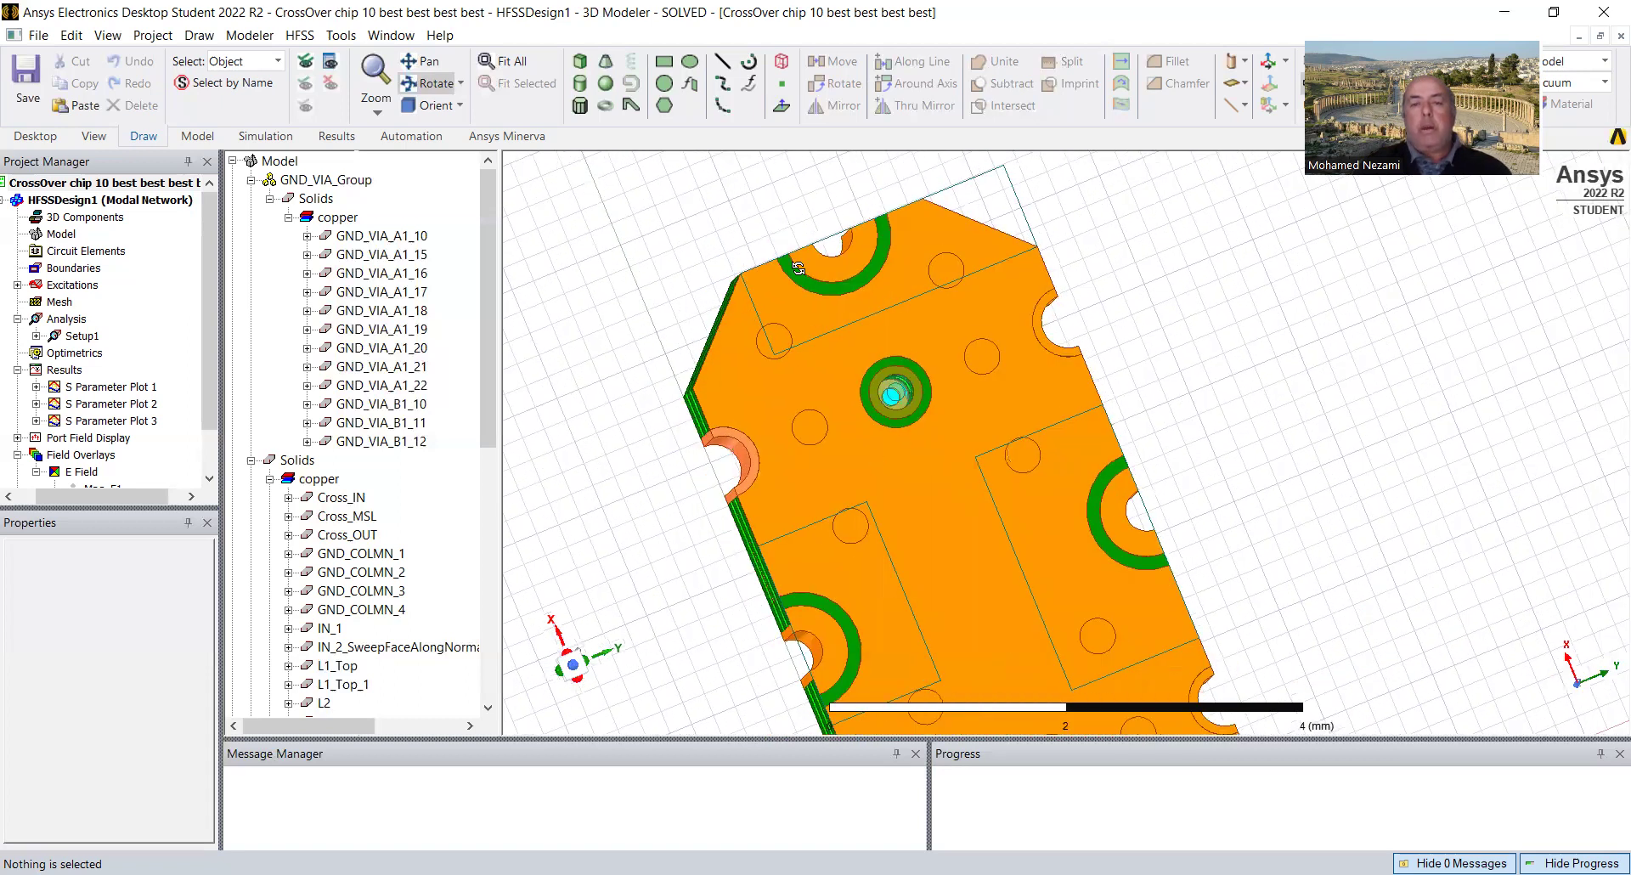
pyautogui.moveTo(956, 520); pyautogui.dragTo(1032, 276)
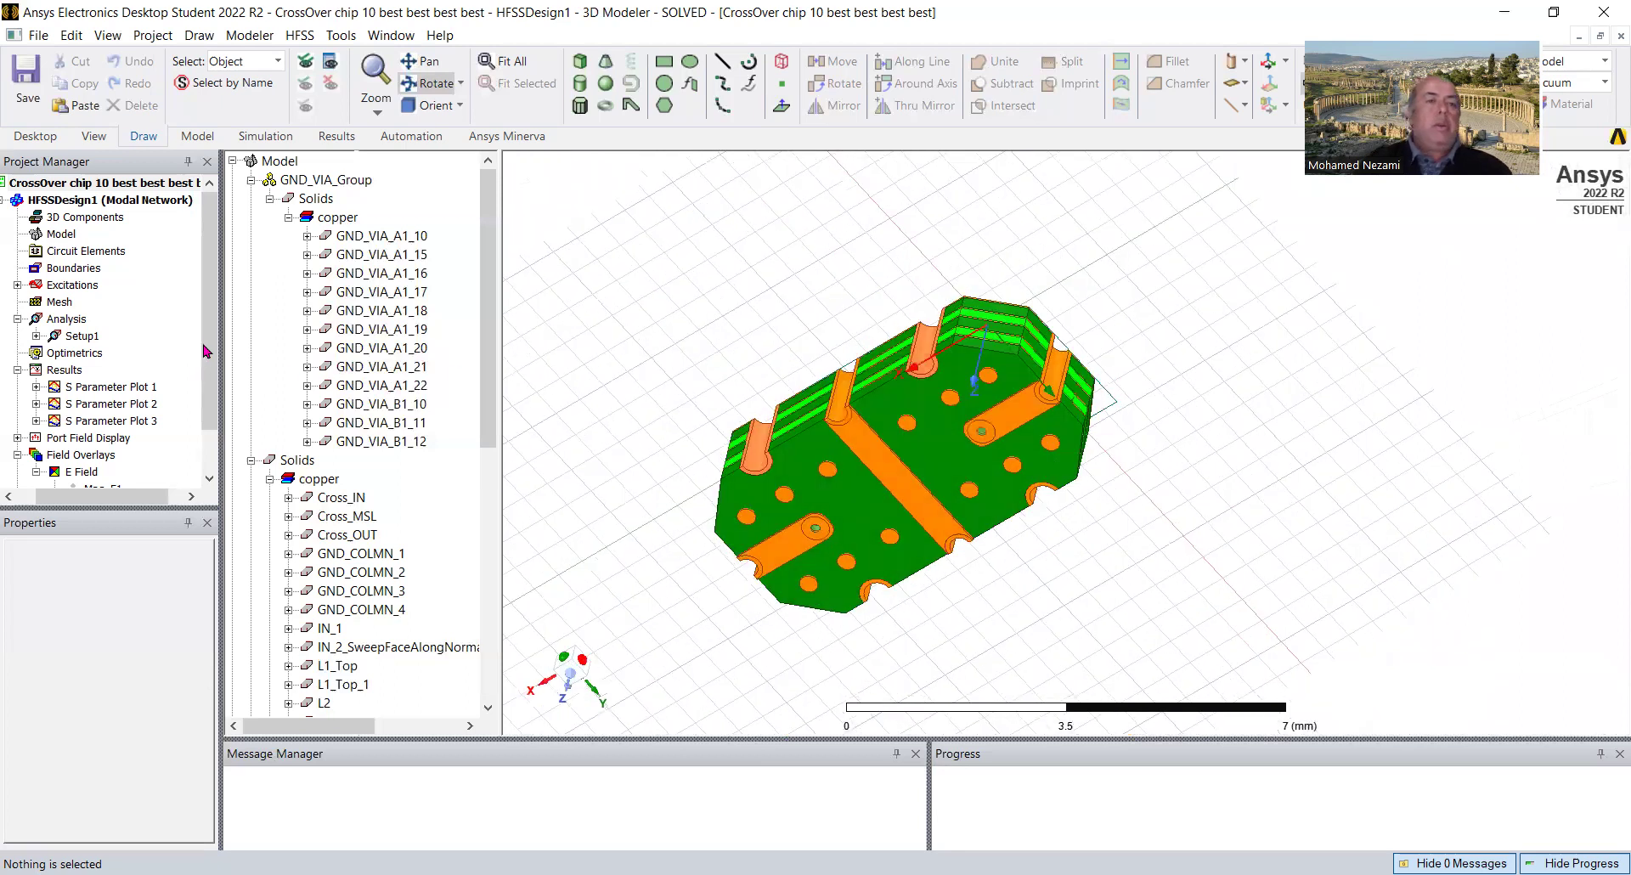
pyautogui.scroll(-1, 210, 342)
# Open S Parameter Plot 1 and drag its marker table left, clear of the legend.
pyautogui.doubleClick(133, 336)
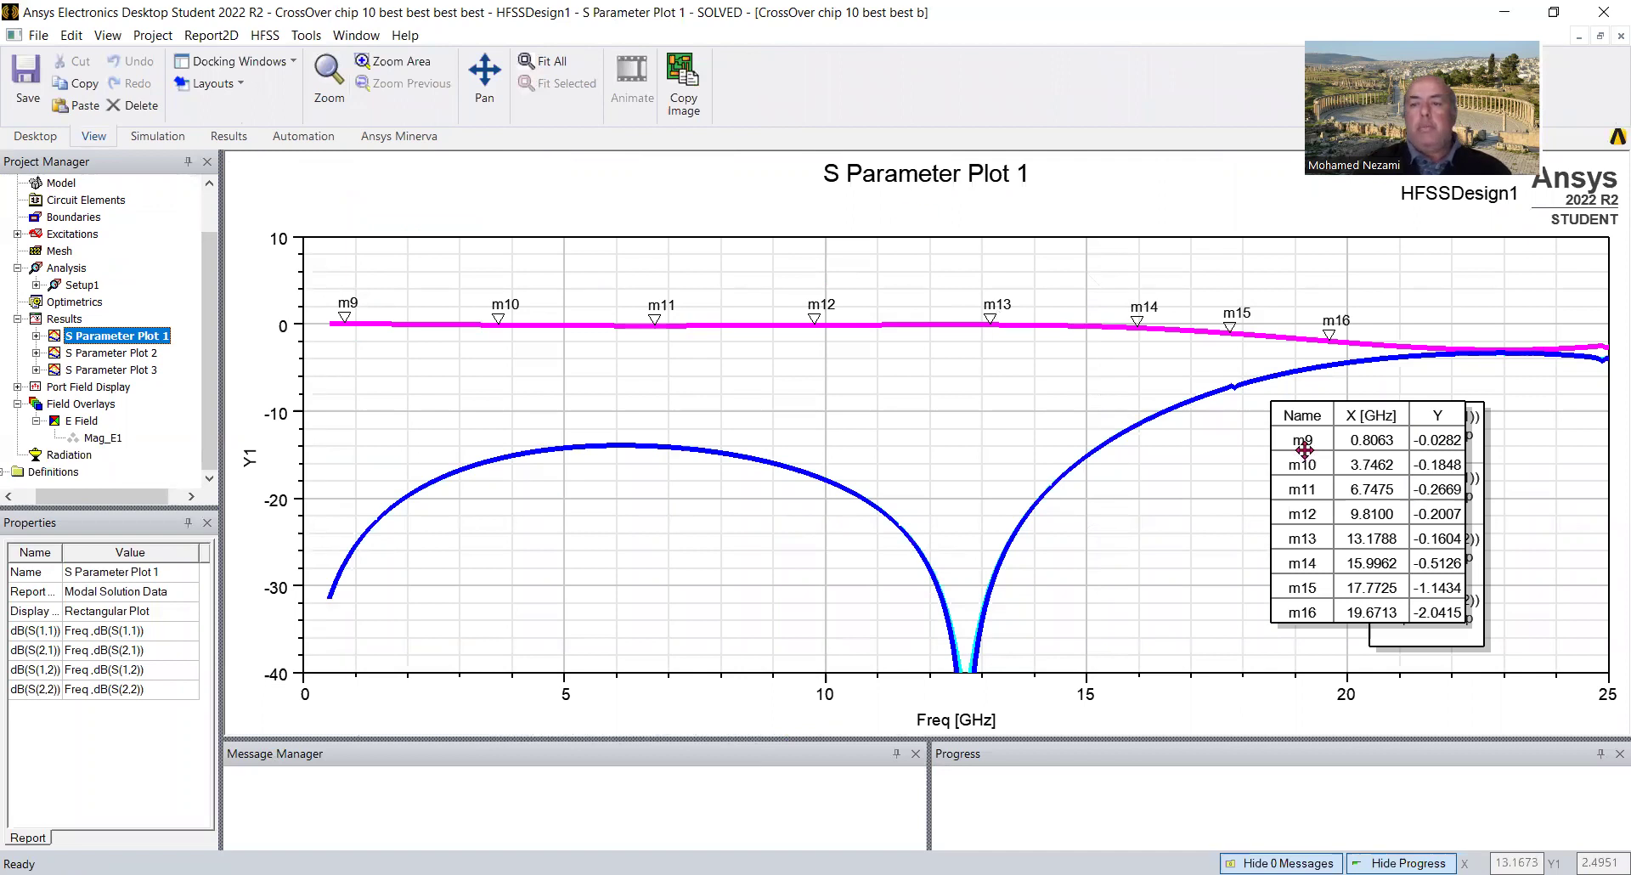
pyautogui.moveTo(1440, 447); pyautogui.dragTo(1286, 497)
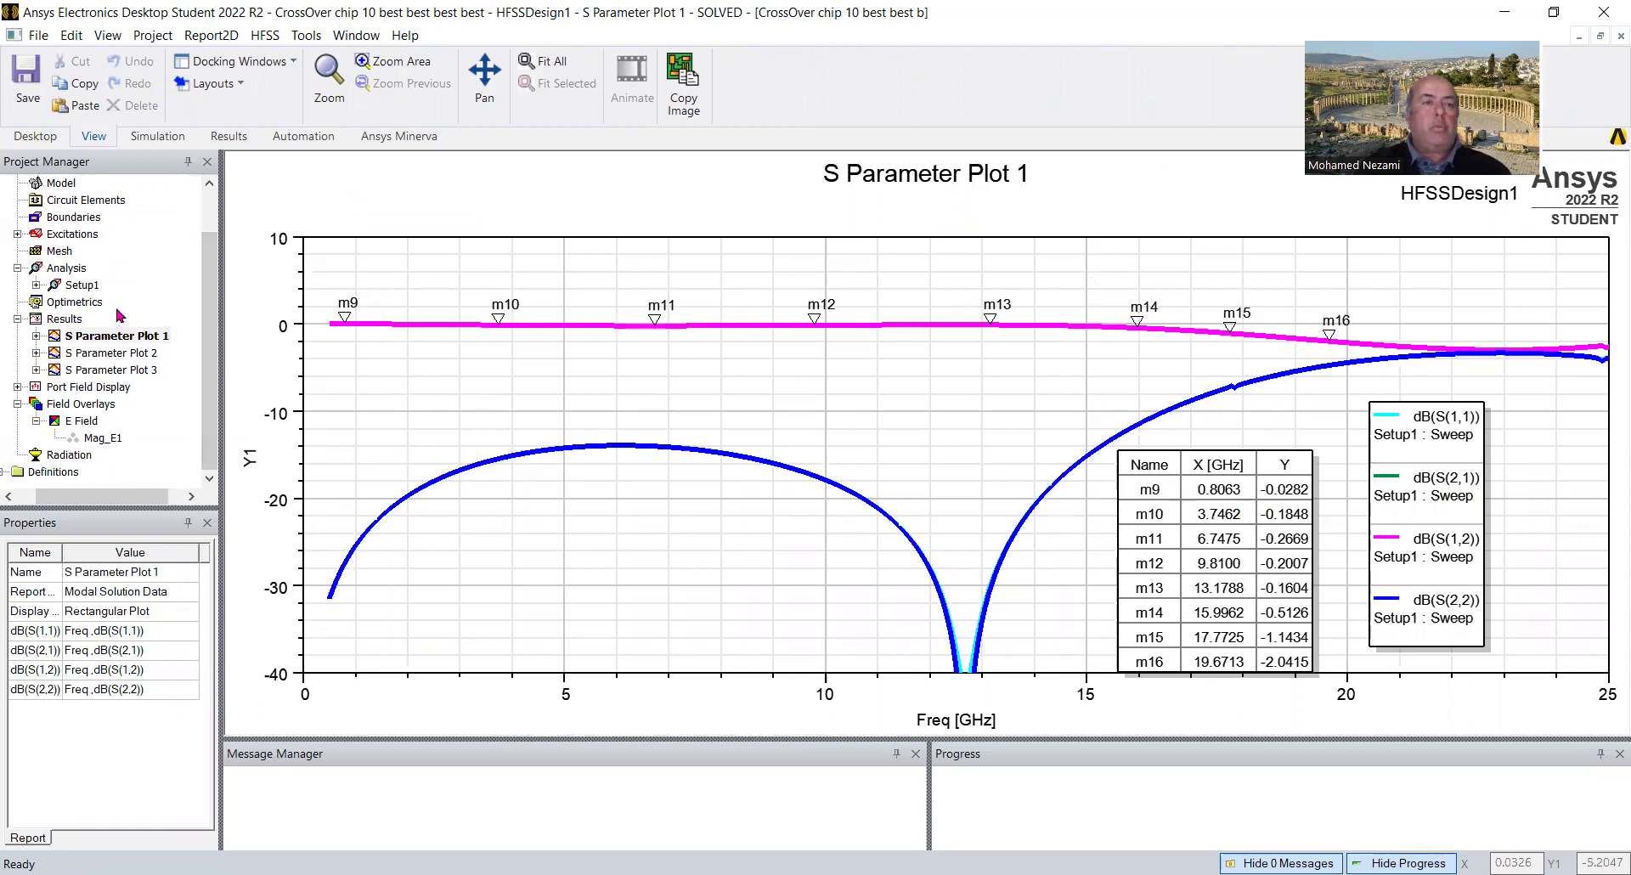
pyautogui.scroll(2, 212, 306)
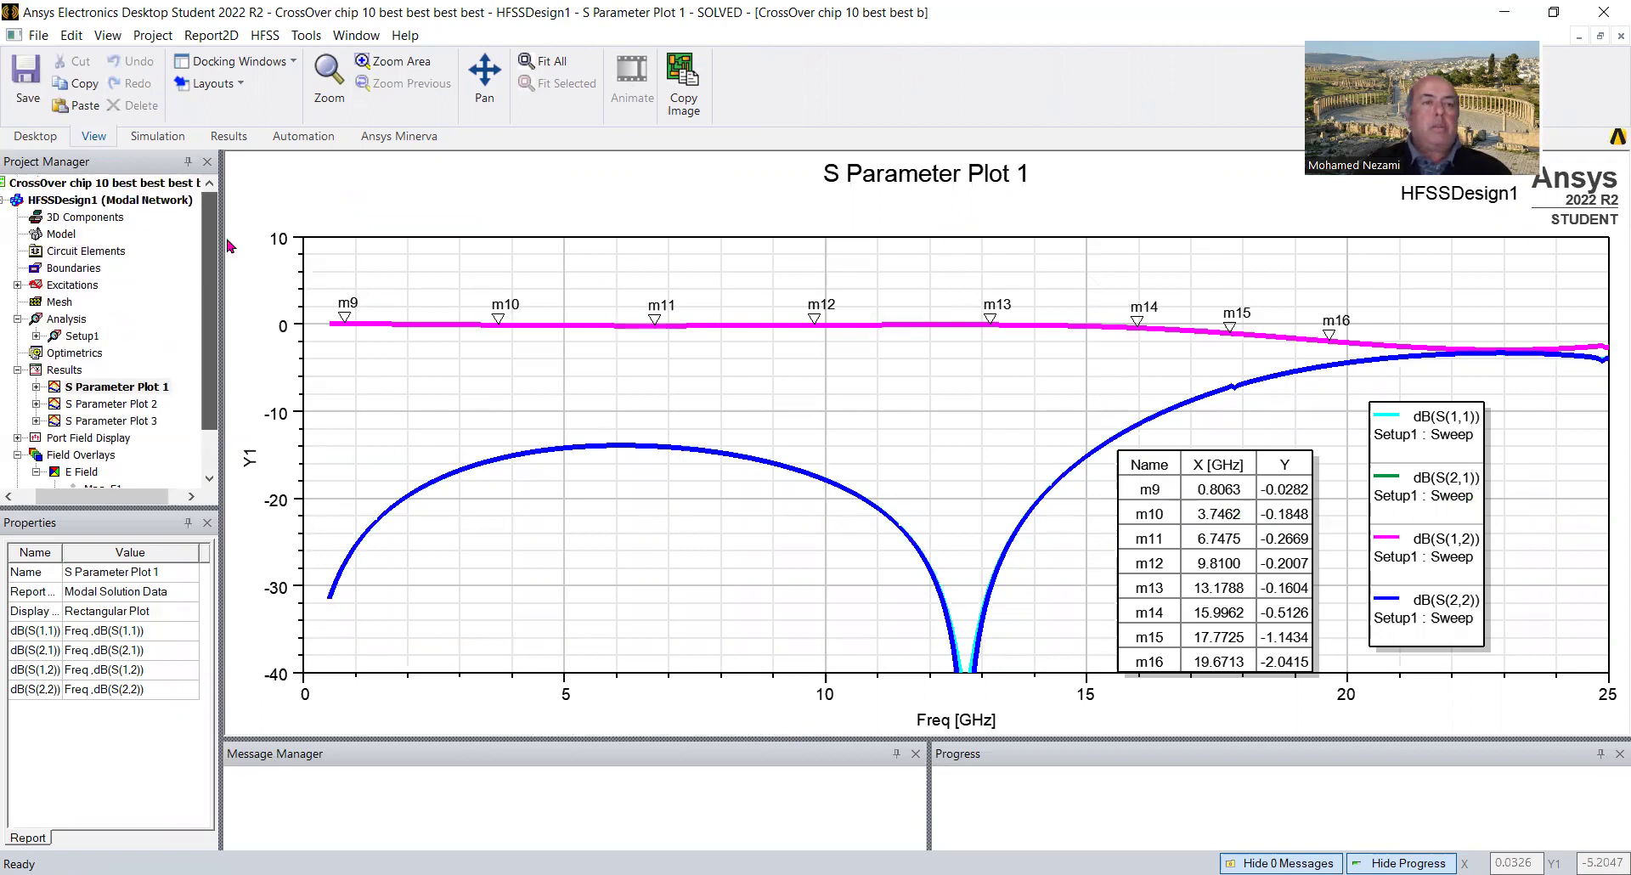
# Open the HFSSDesign1 3D model, check the four ports by highlighting port 2, then clear the selection.
pyautogui.click(161, 204)
pyautogui.doubleClick(161, 204)
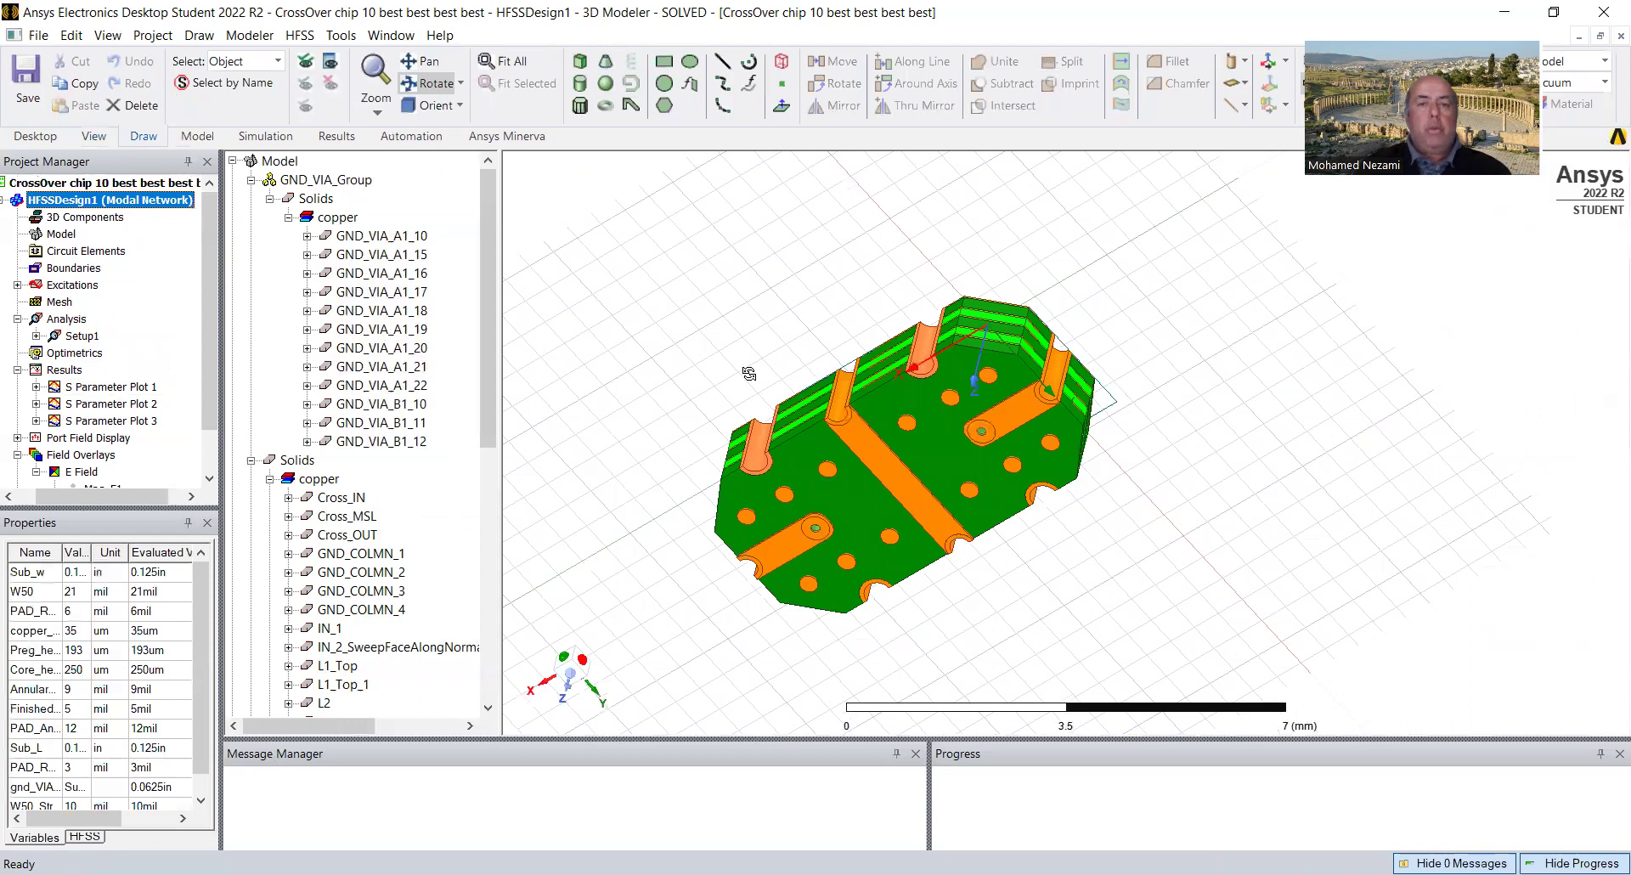
pyautogui.moveTo(854, 545); pyautogui.dragTo(530, 388)
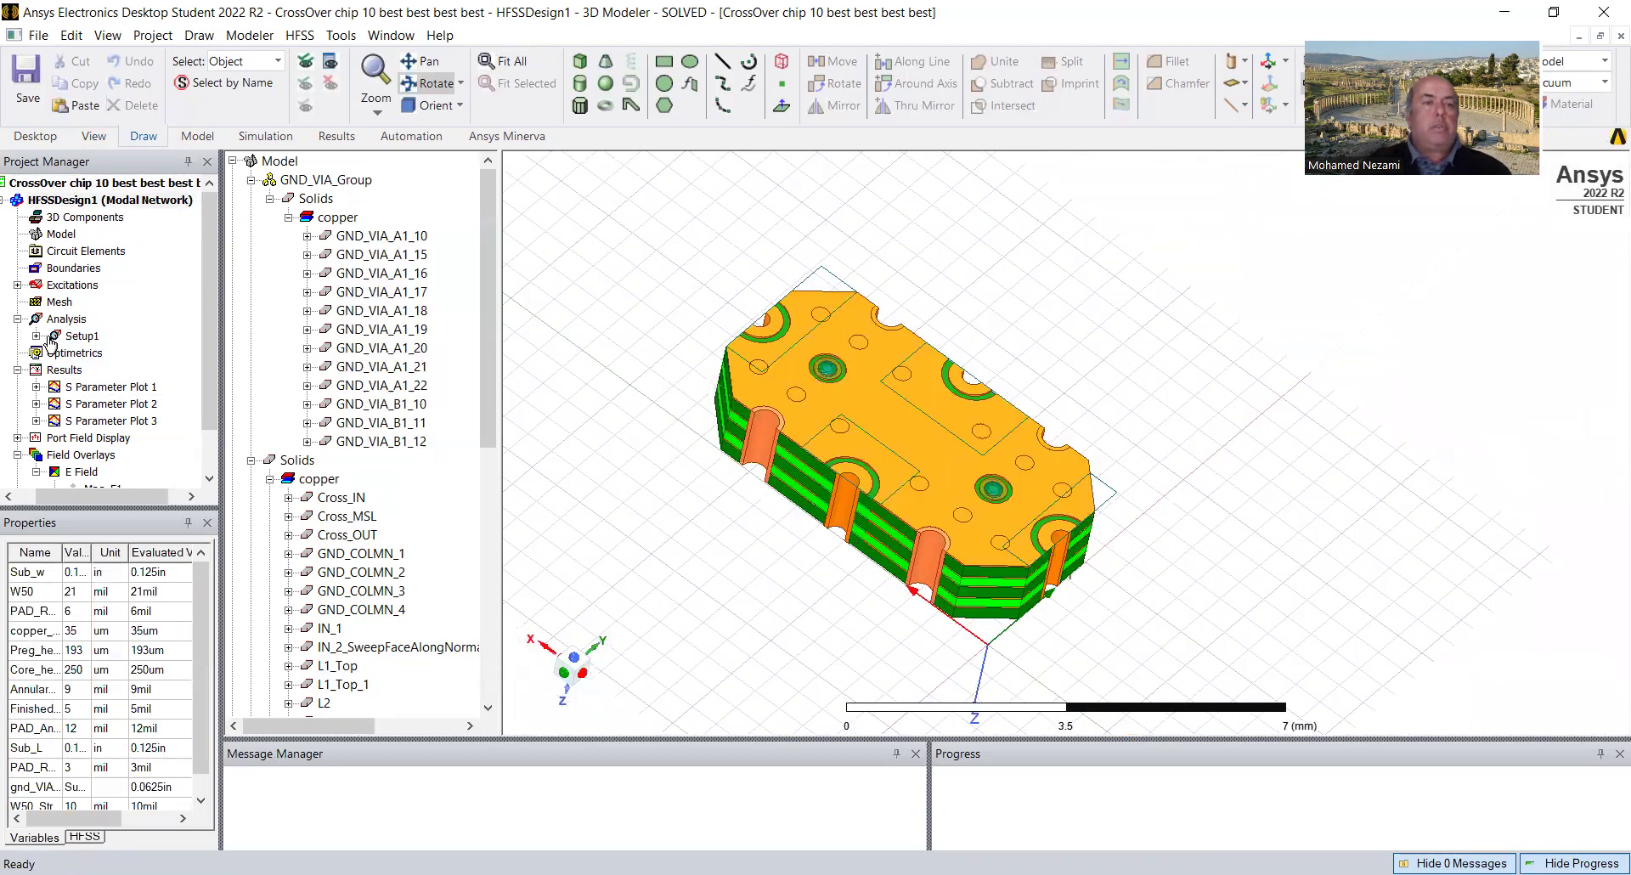
pyautogui.click(18, 286)
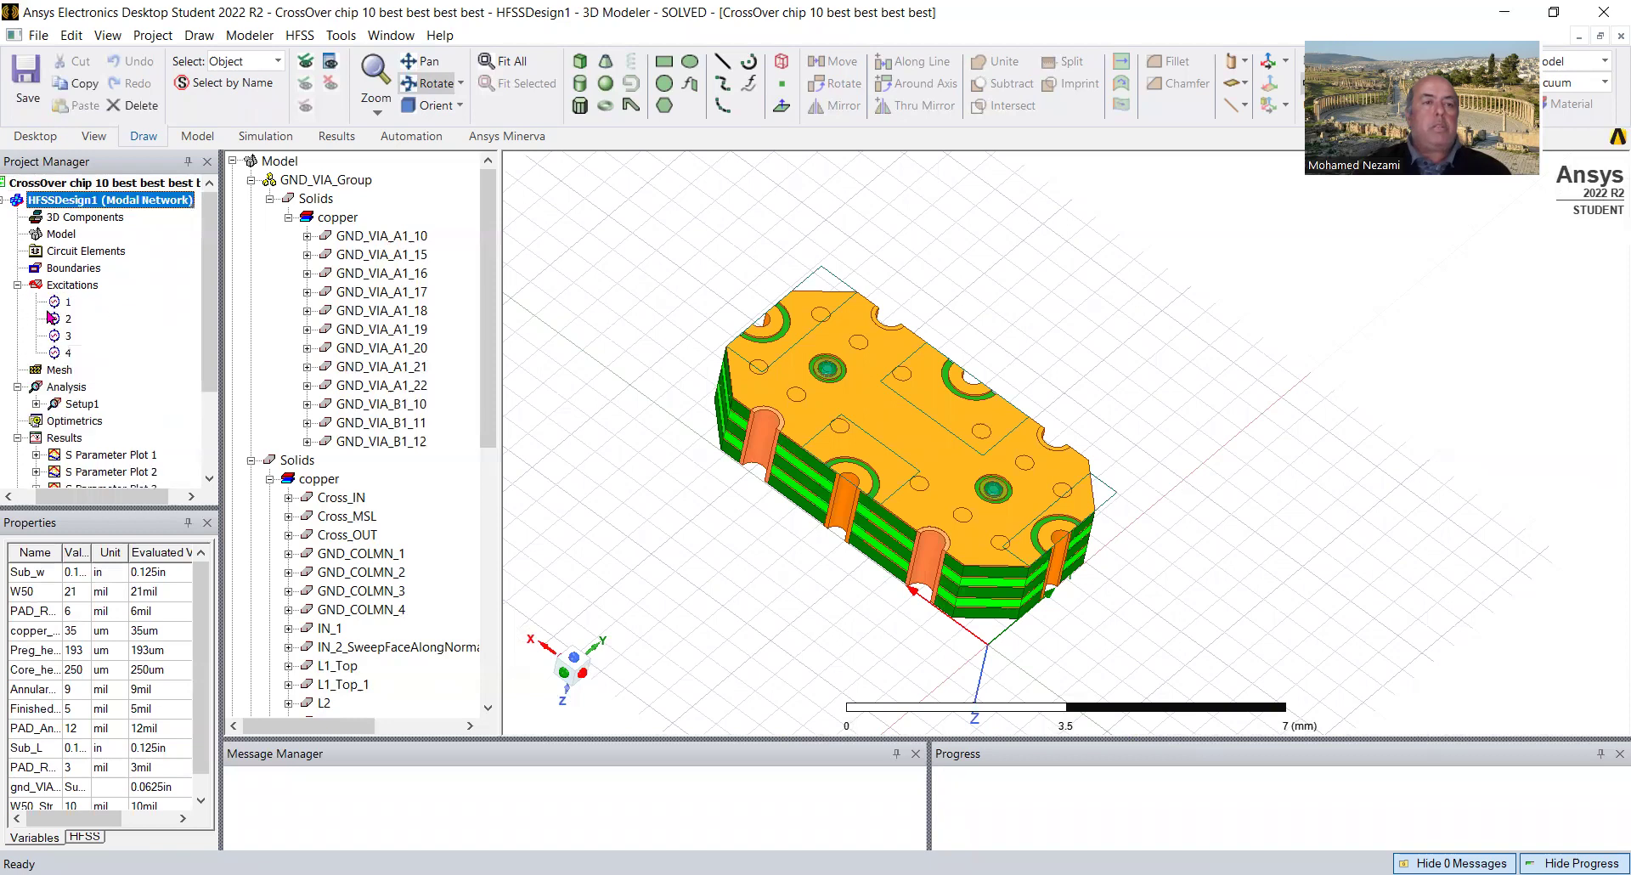
pyautogui.click(56, 303)
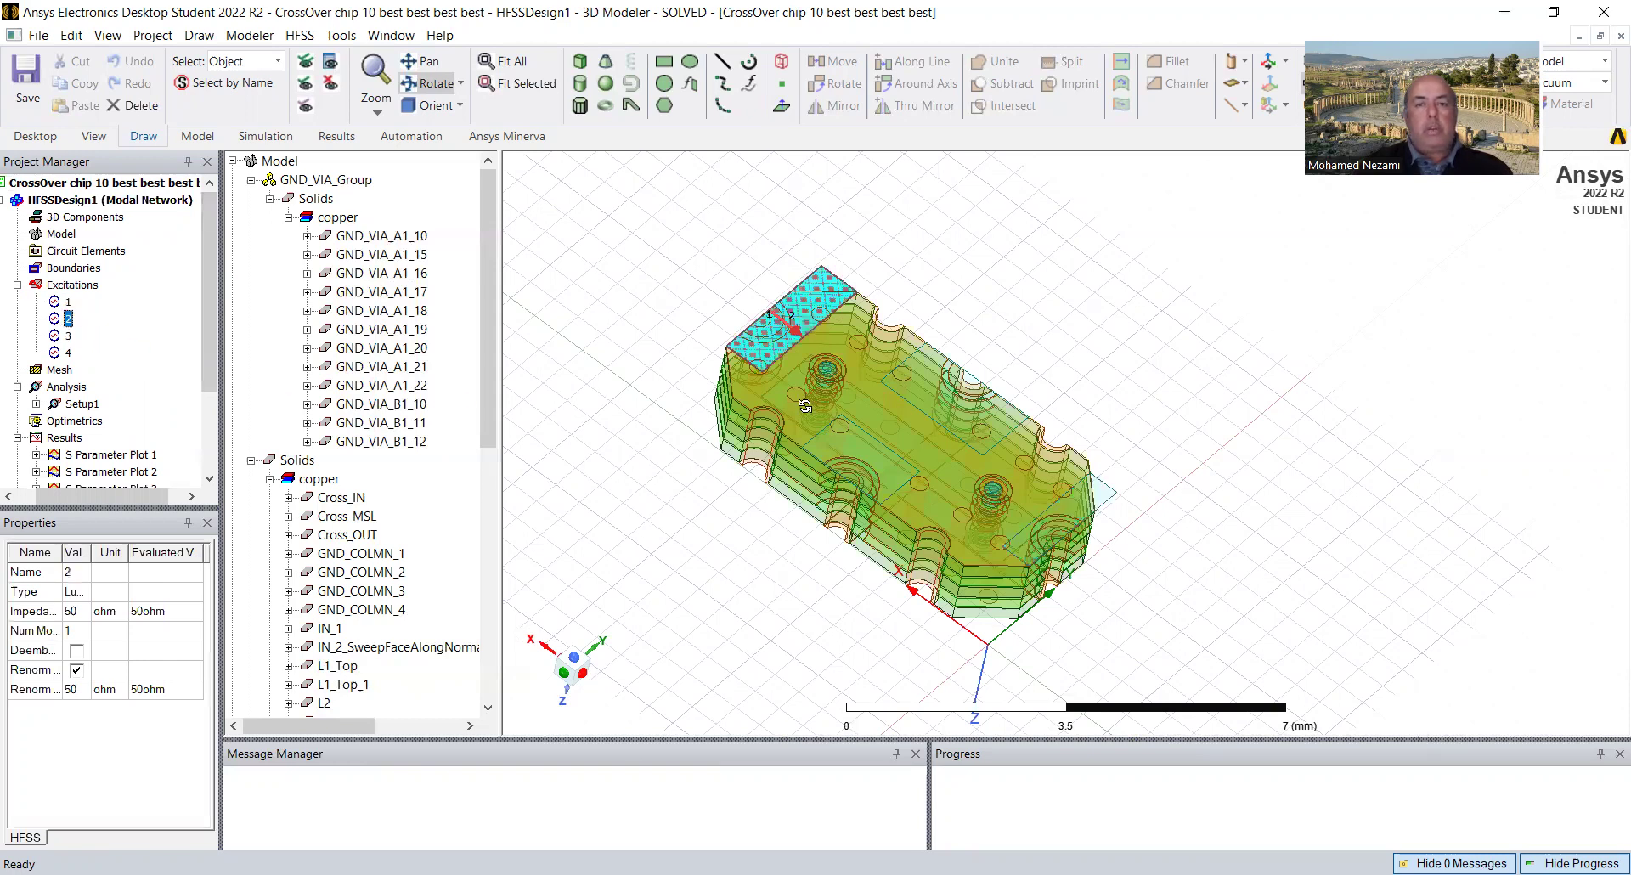
pyautogui.click(630, 343)
pyautogui.rightClick(629, 284)
pyautogui.click(680, 295)
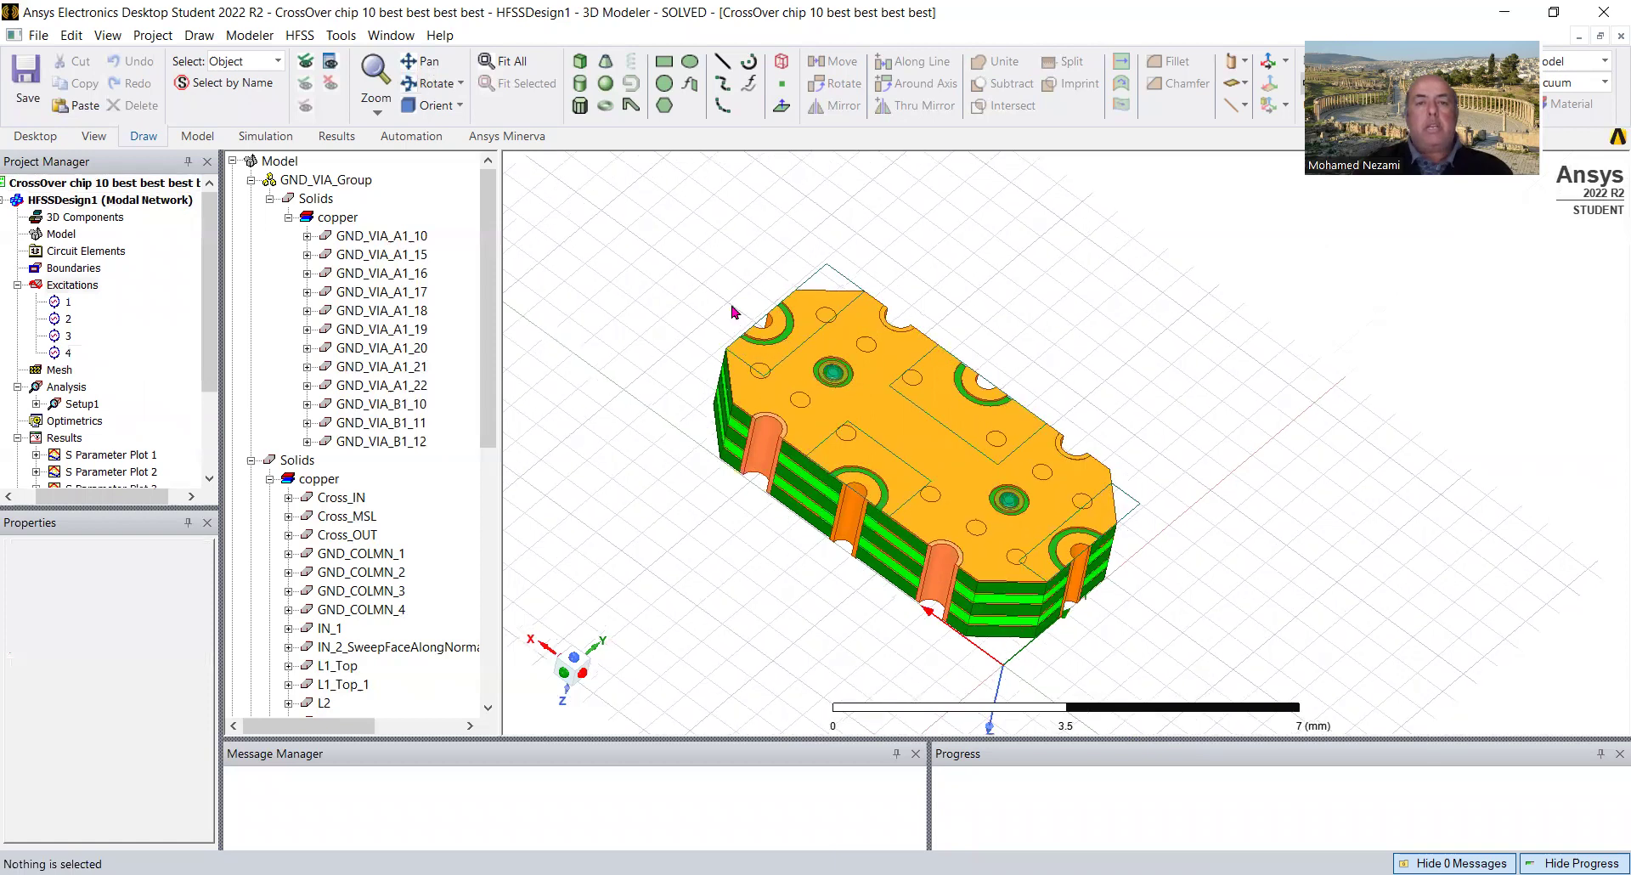
pyautogui.scroll(2, 733, 312)
# Select lumped port sheet Rectangle2, orbit the board to top pads facing up, then deselect.
pyautogui.click(911, 255)
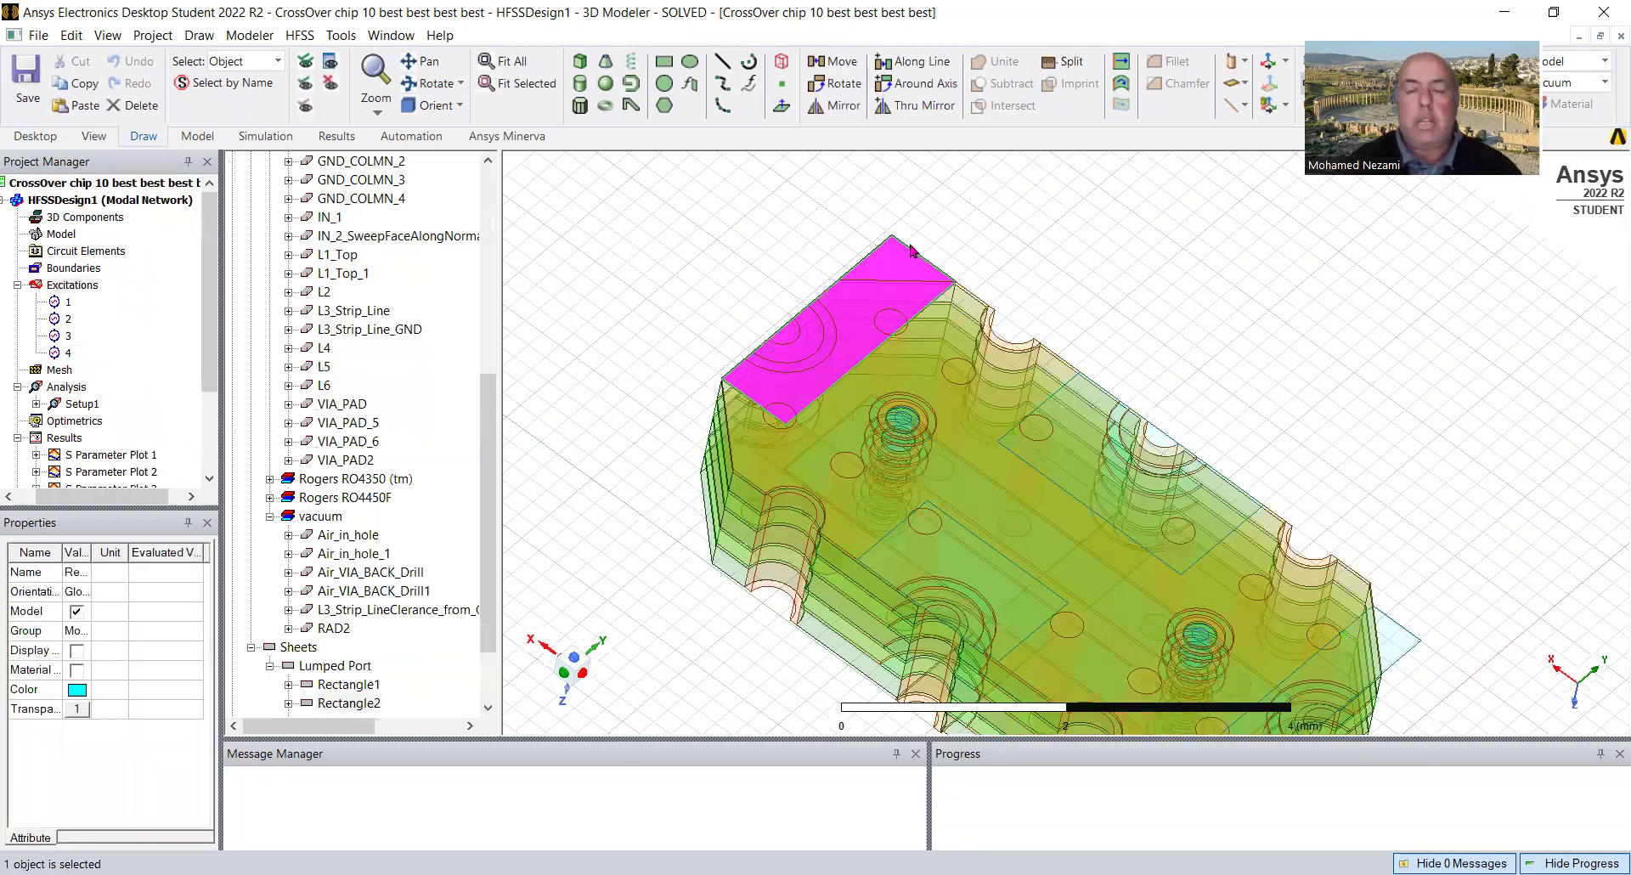
pyautogui.click(426, 88)
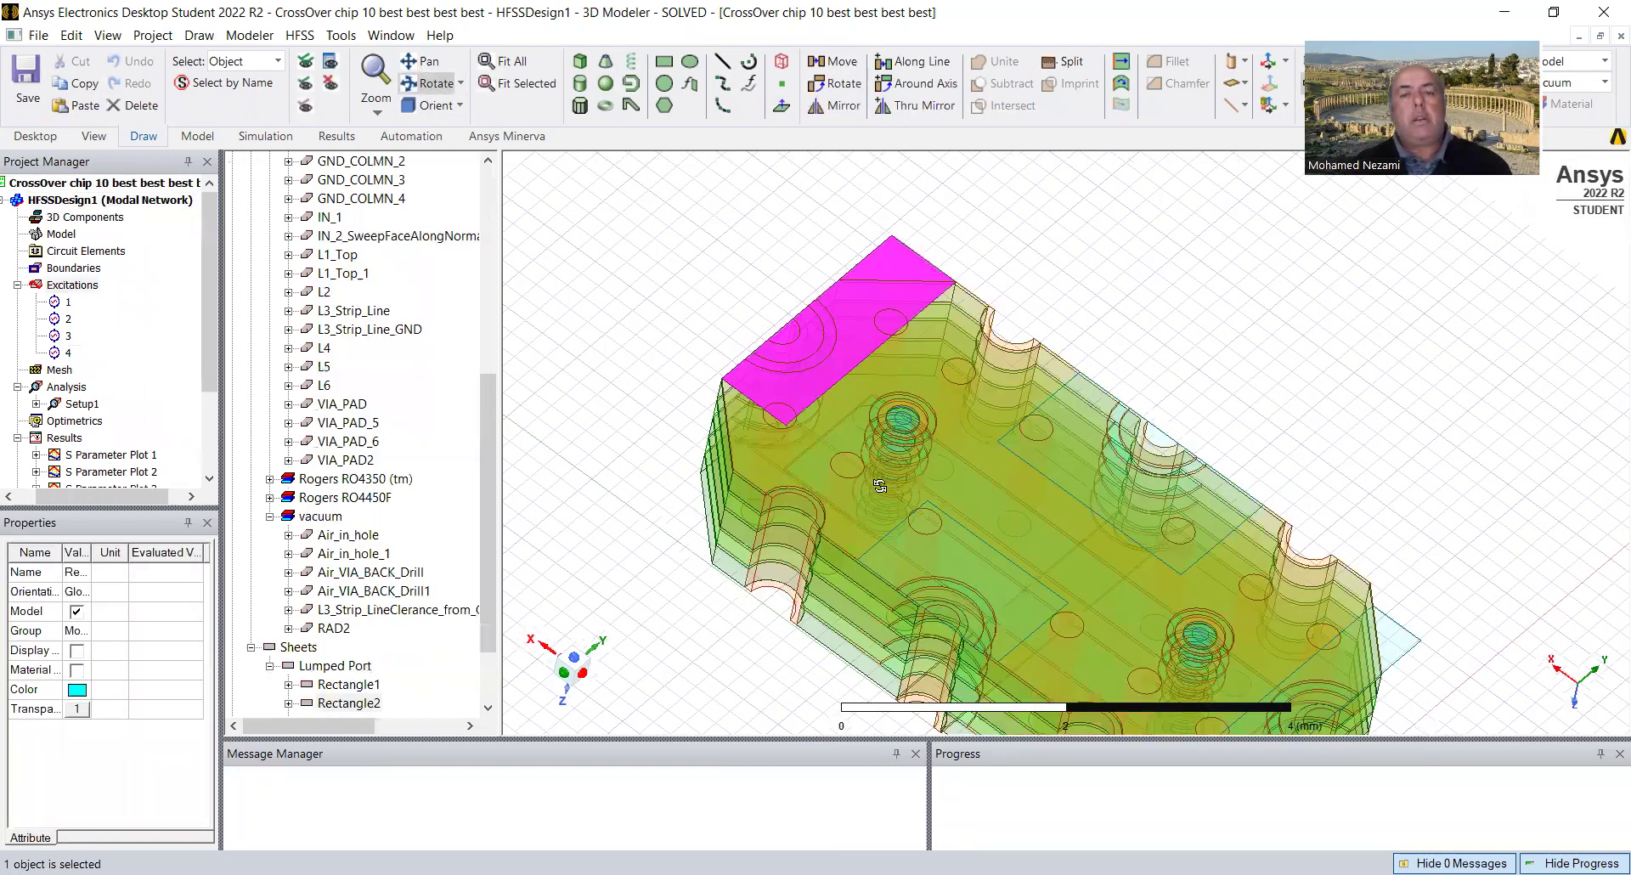
pyautogui.moveTo(879, 485); pyautogui.dragTo(866, 266)
pyautogui.moveTo(793, 482); pyautogui.dragTo(891, 399)
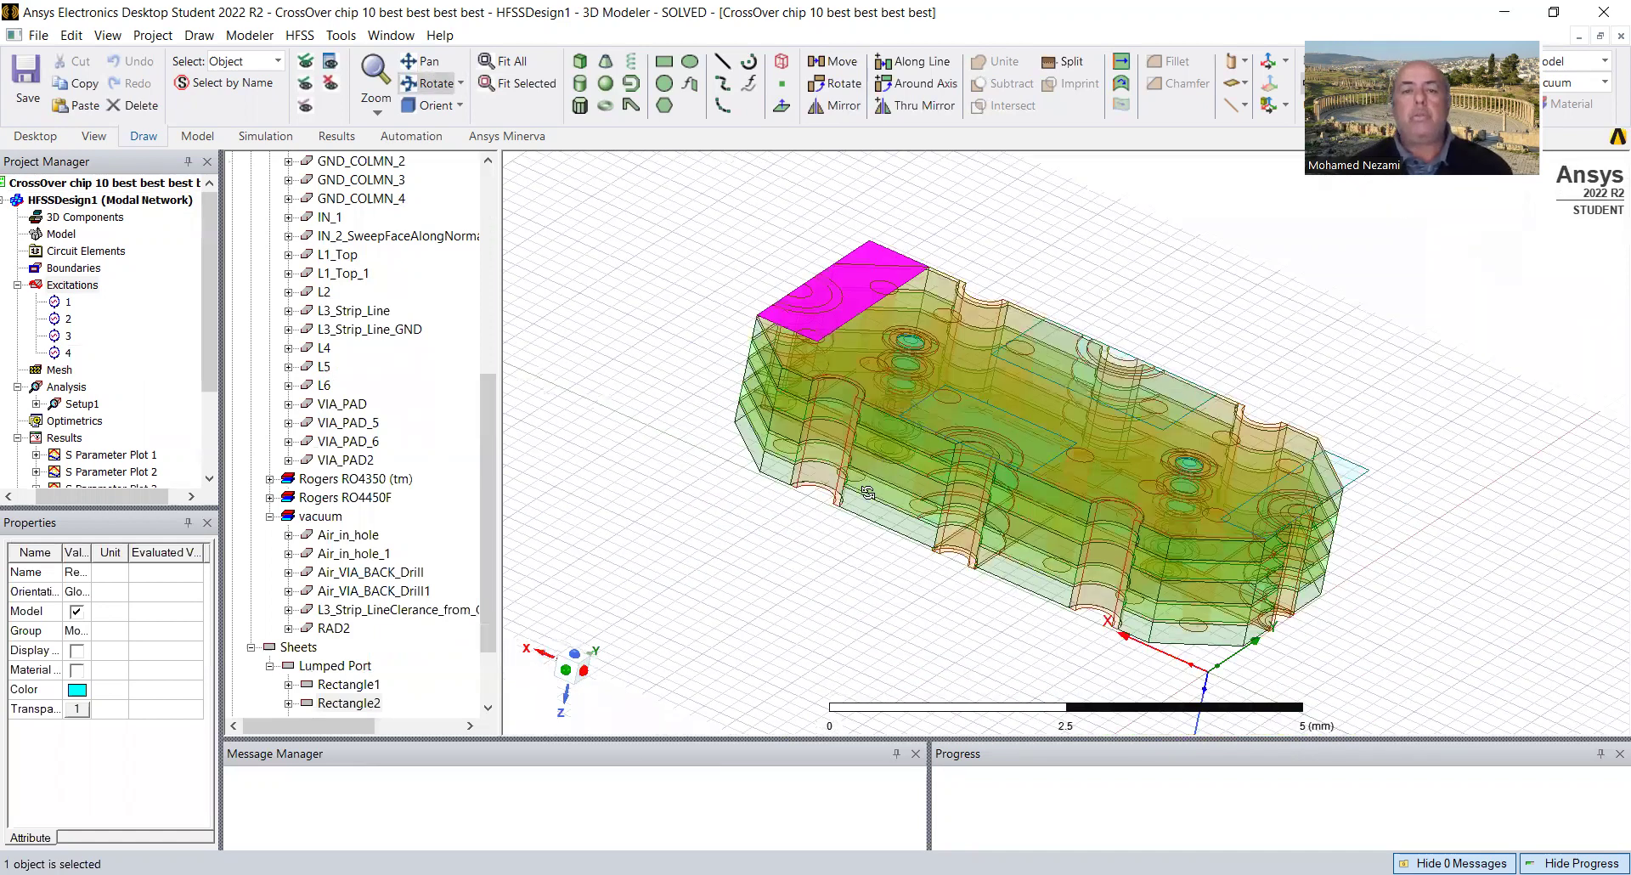
pyautogui.moveTo(906, 556); pyautogui.dragTo(889, 501)
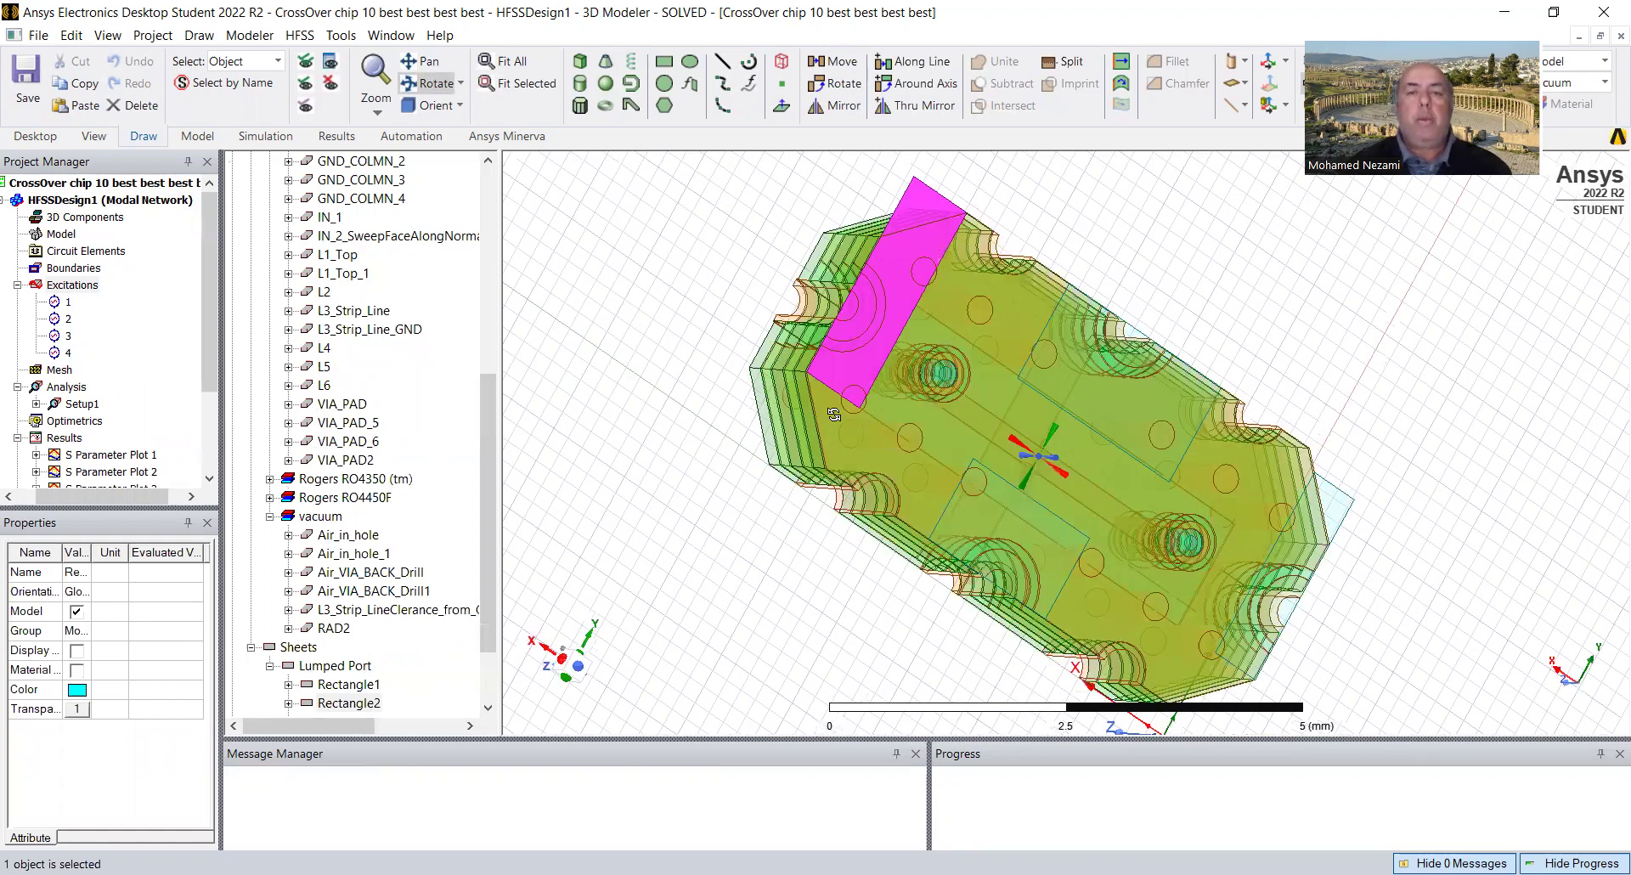
pyautogui.moveTo(808, 426); pyautogui.dragTo(777, 472)
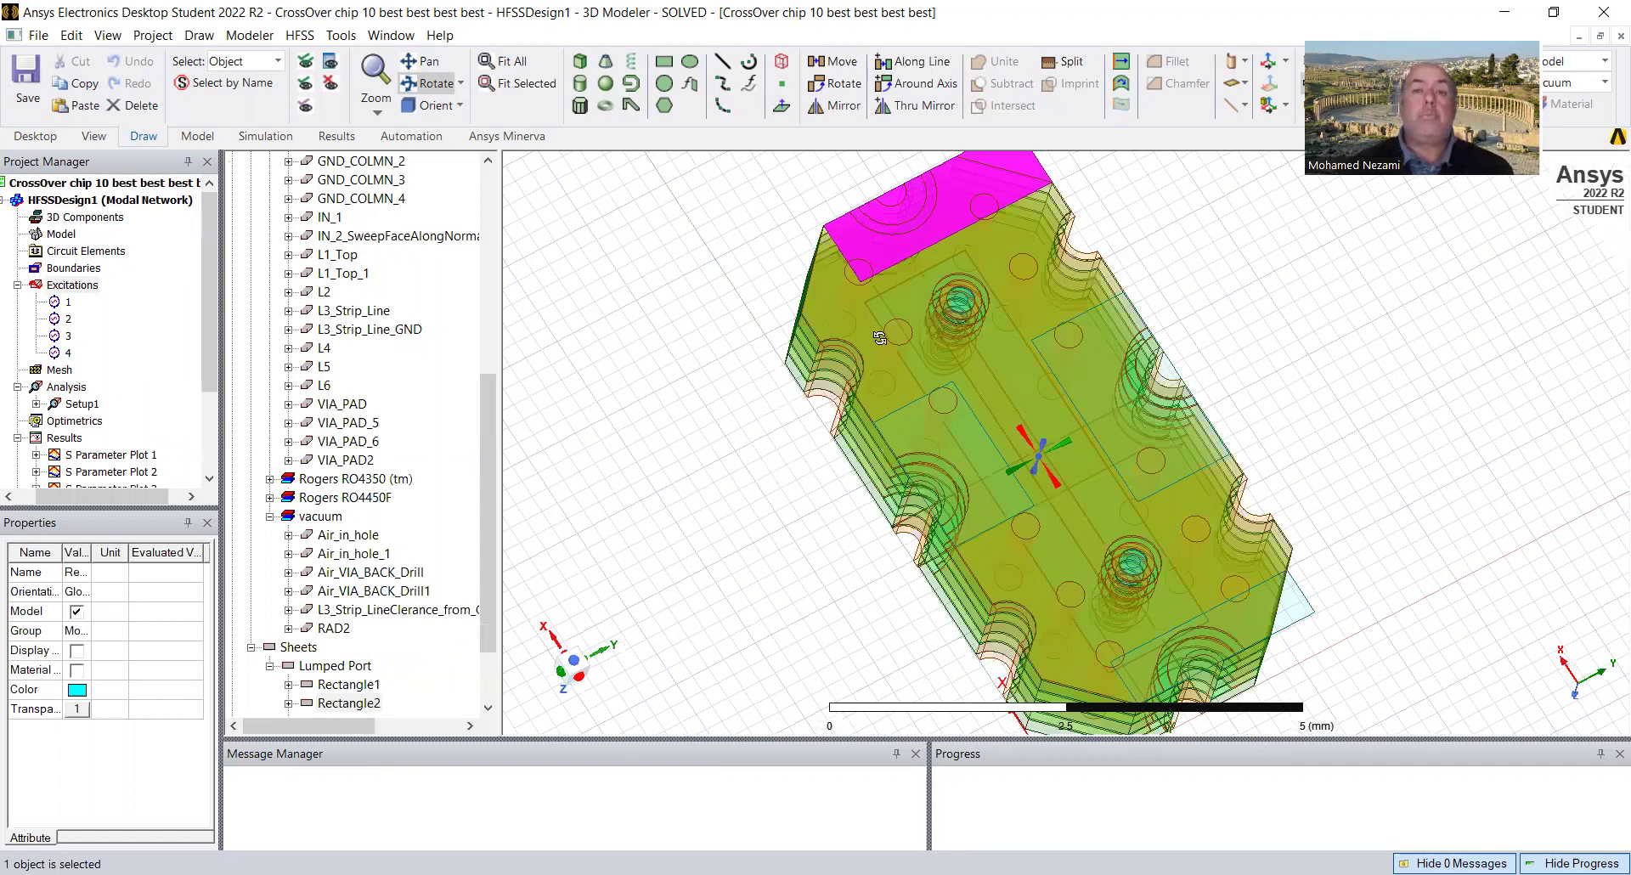
pyautogui.scroll(-2, 892, 348)
pyautogui.moveTo(905, 403); pyautogui.dragTo(838, 329)
pyautogui.moveTo(1035, 569); pyautogui.dragTo(905, 336)
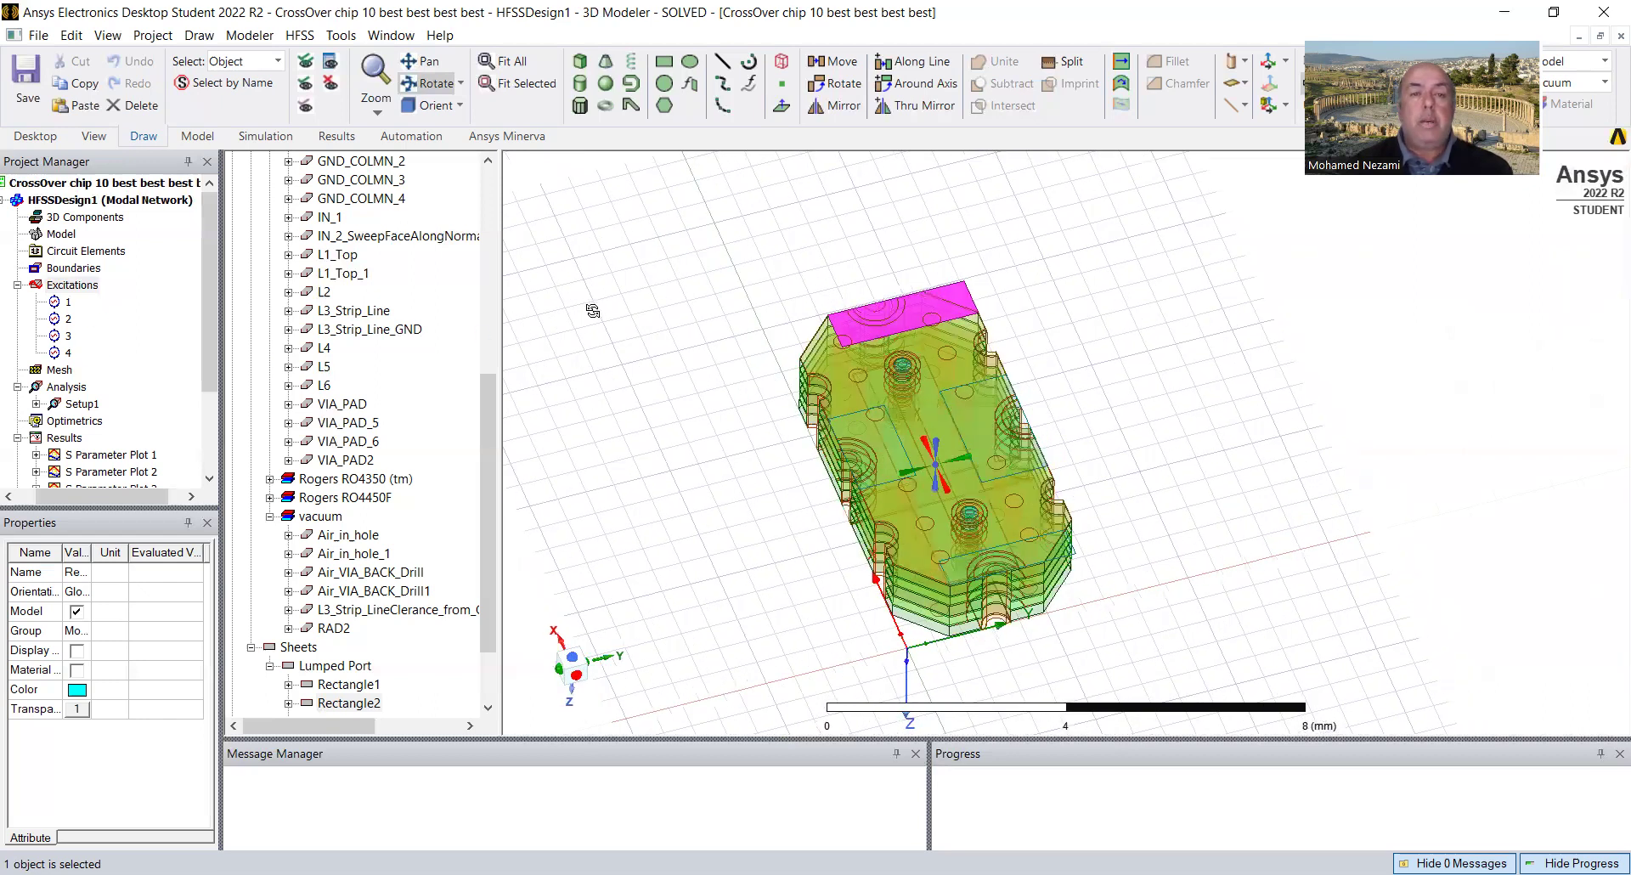
pyautogui.click(617, 289)
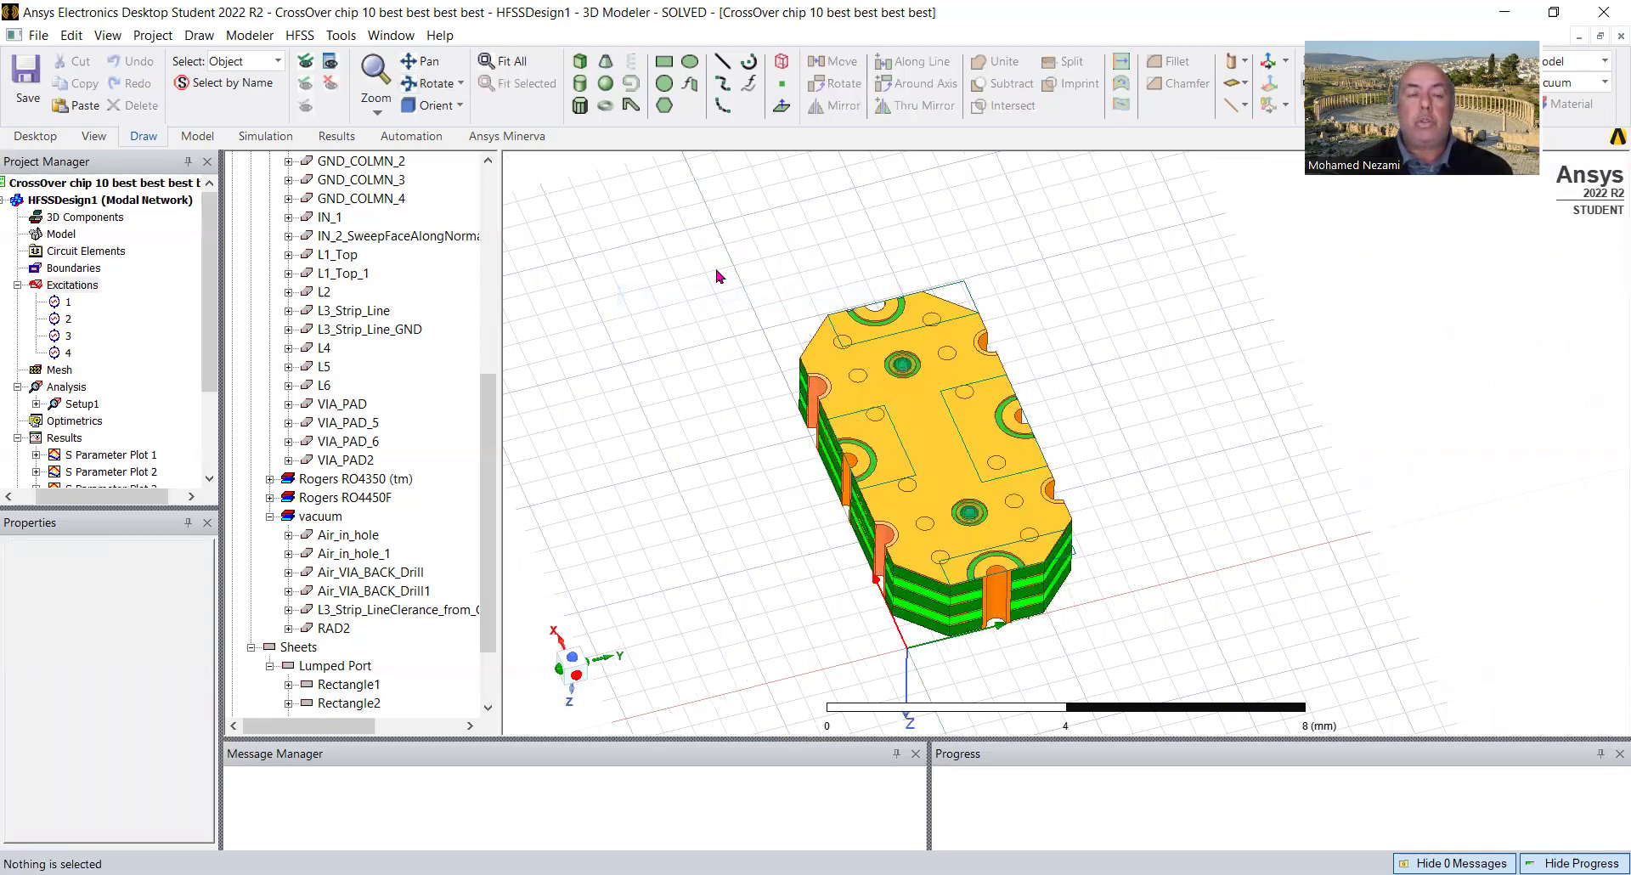
pyautogui.scroll(-2, 208, 348)
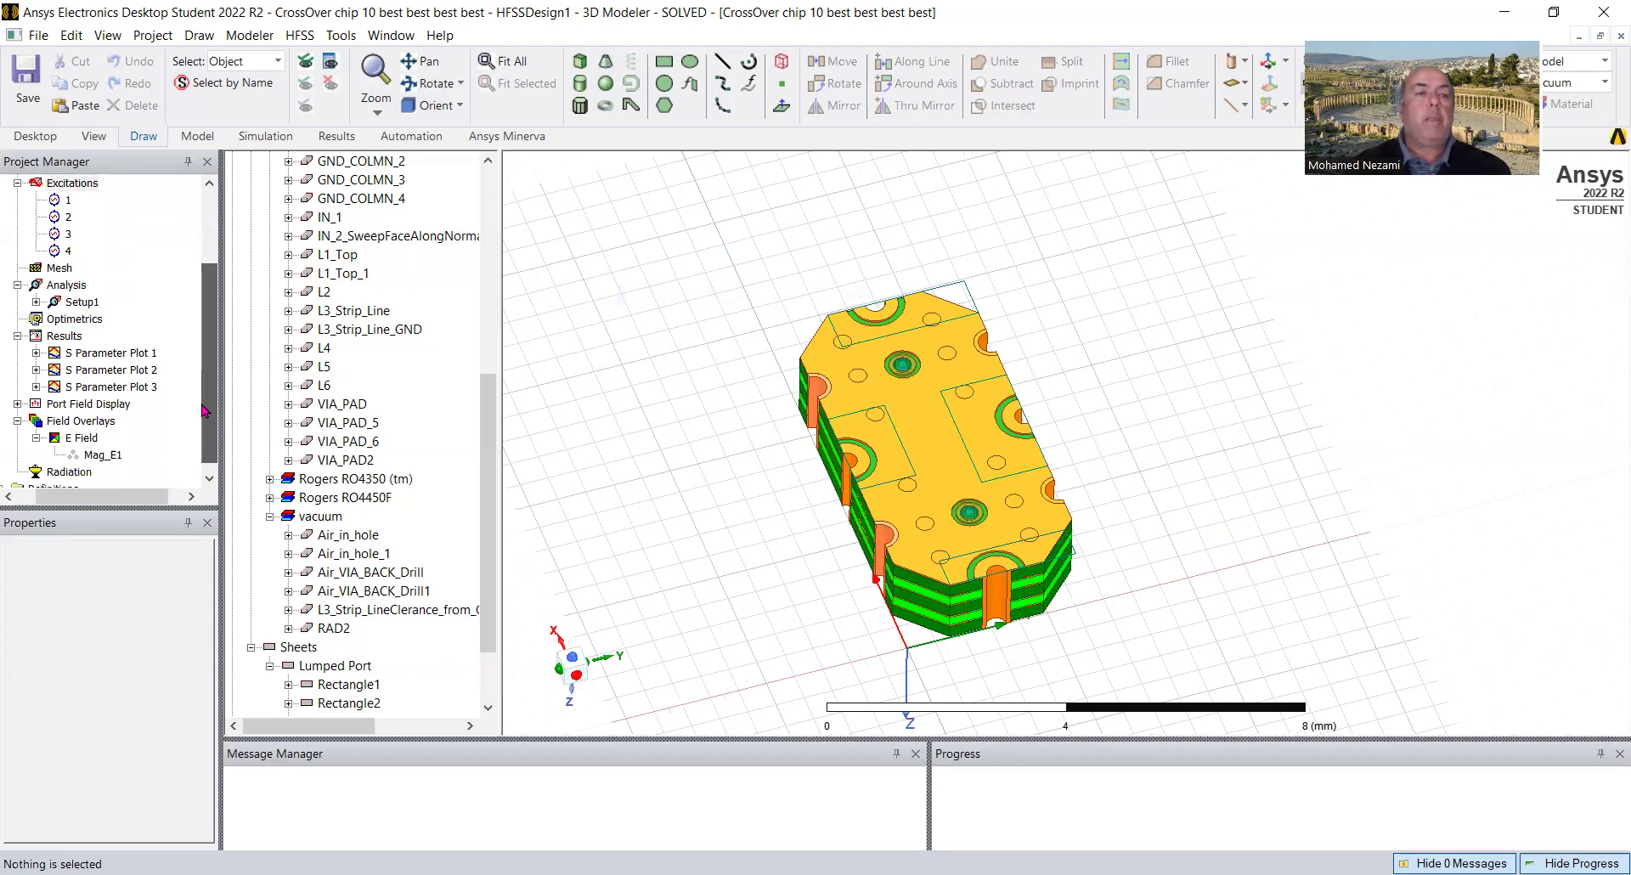
# Open S Parameter Plot 3, move marker m7 to 21.20 GHz, and display the Mag_E1 overlay.
pyautogui.doubleClick(134, 387)
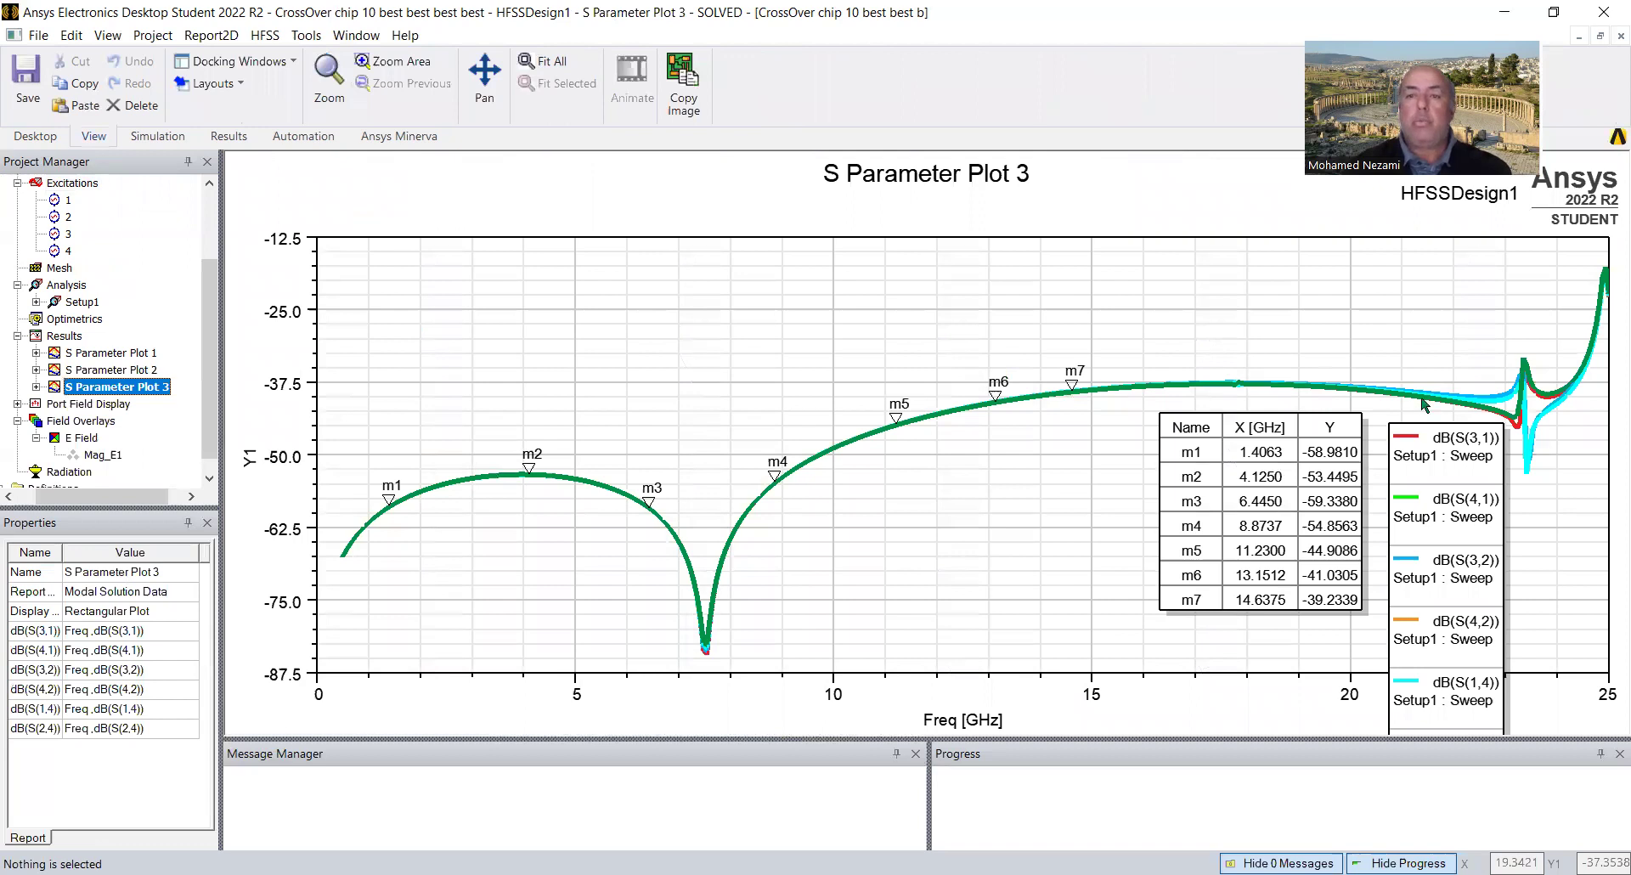
pyautogui.moveTo(1072, 385); pyautogui.dragTo(1412, 385)
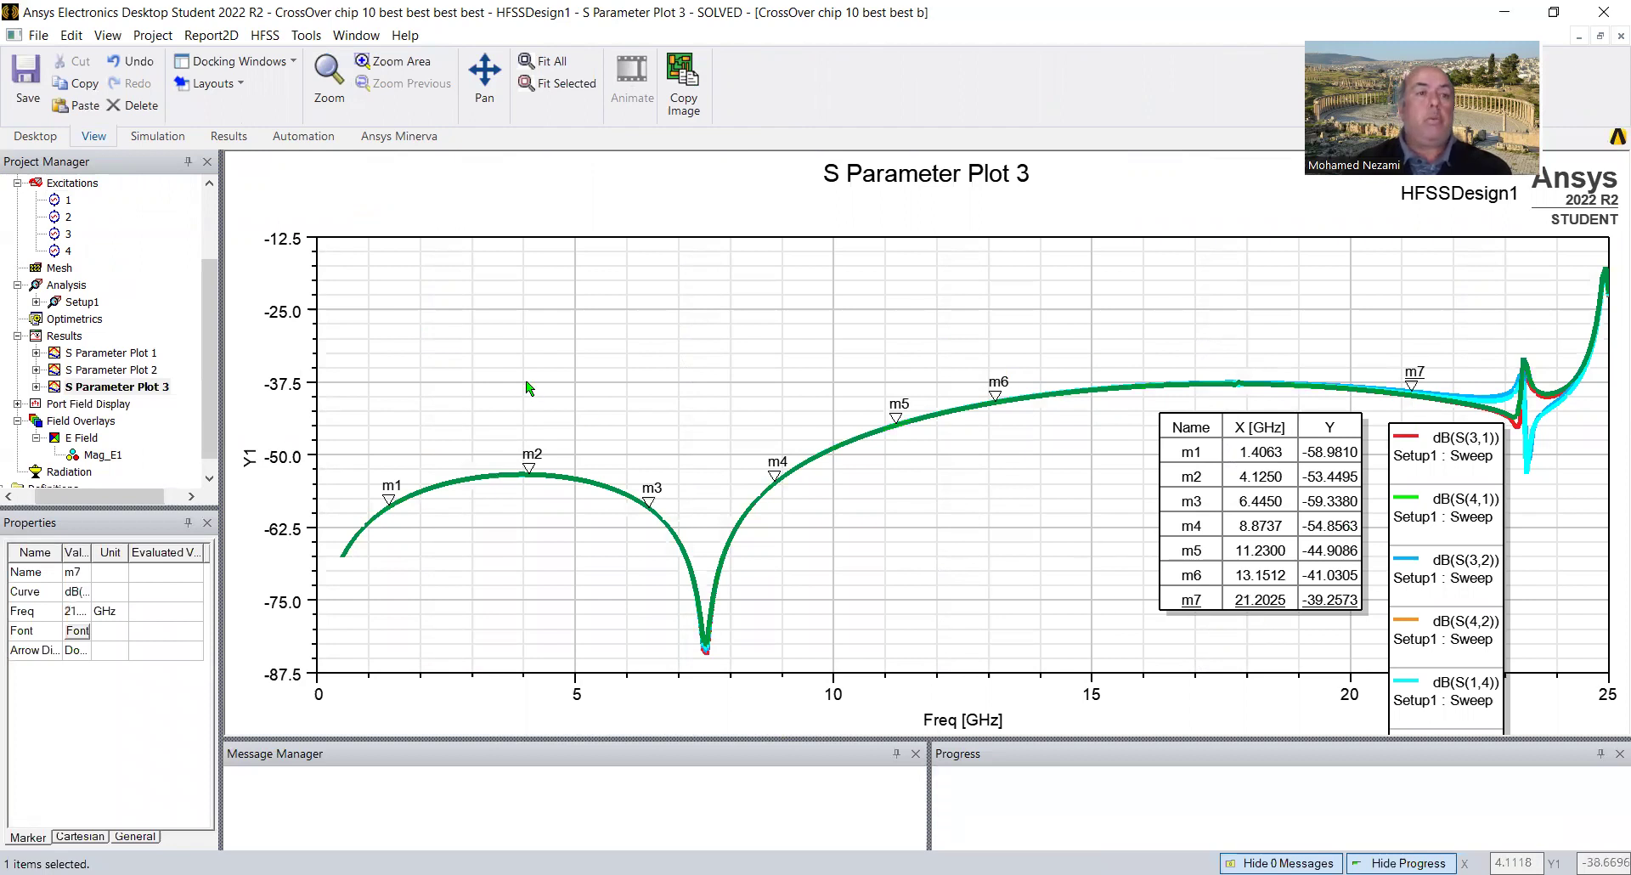
pyautogui.doubleClick(105, 457)
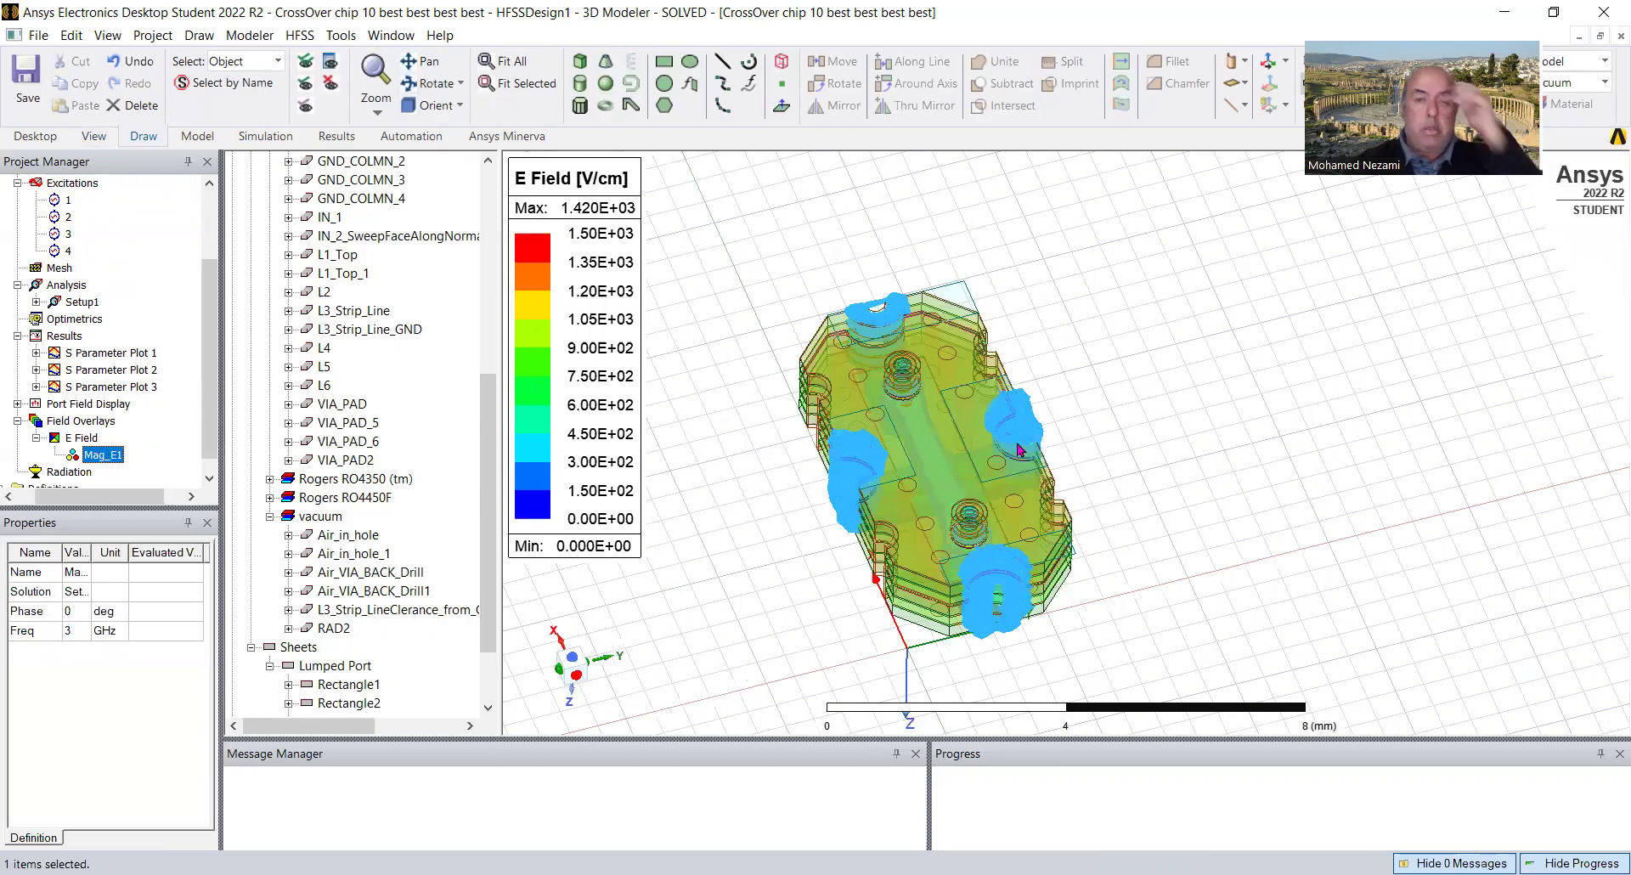
# Orbit to a near edge-on view and start the Mag_E1 phase-sweep animation.
pyautogui.click(437, 83)
pyautogui.moveTo(947, 440); pyautogui.dragTo(1026, 461)
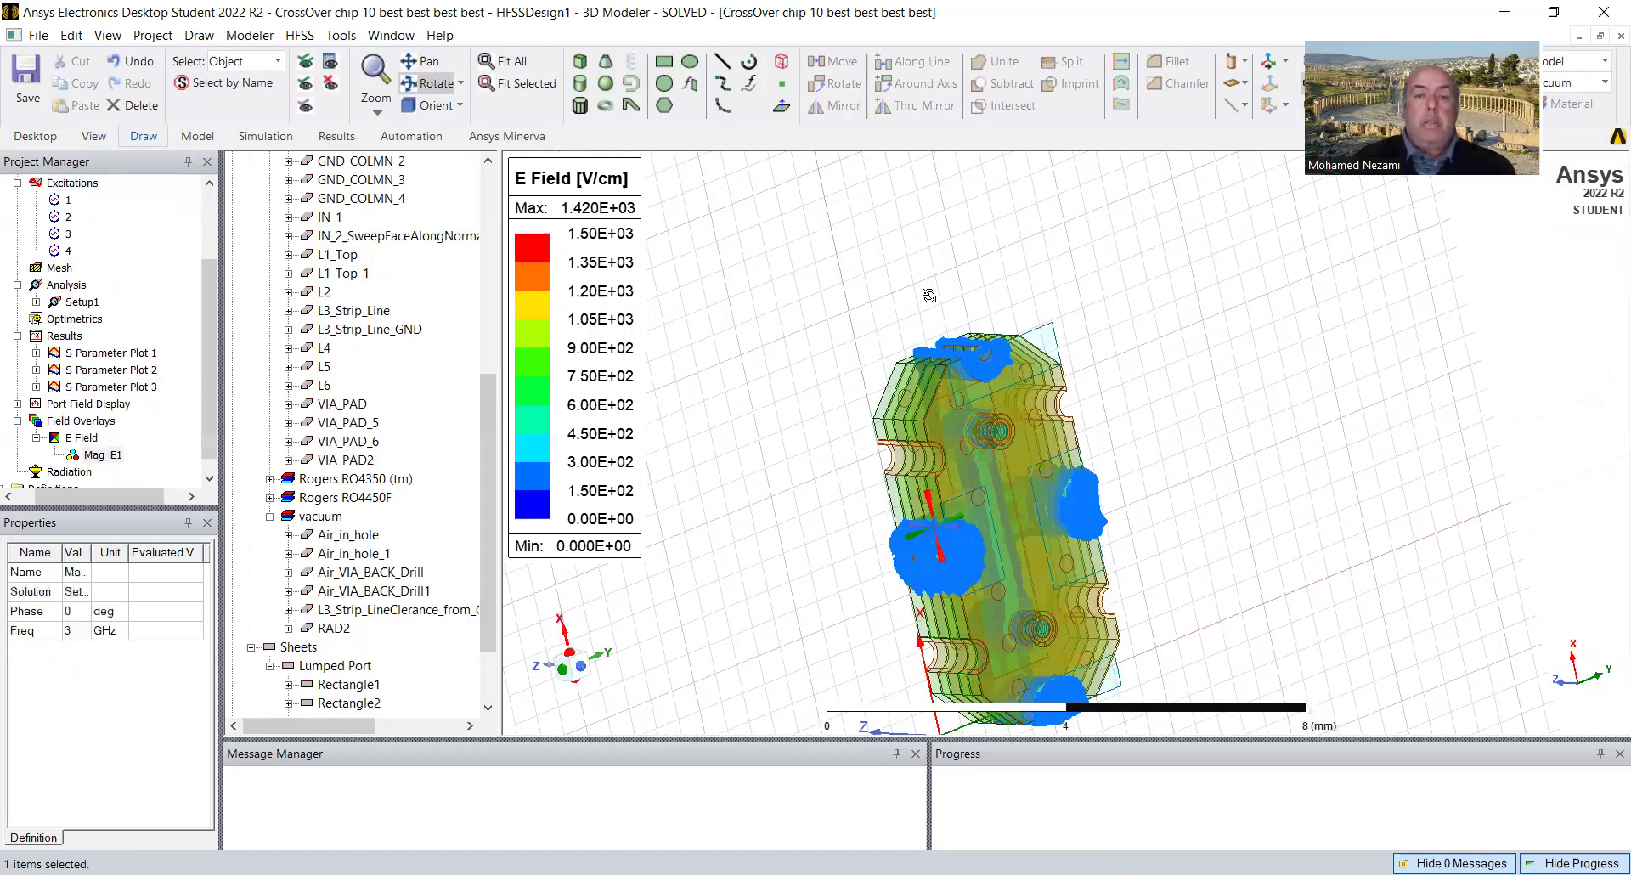
pyautogui.moveTo(935, 296); pyautogui.dragTo(849, 424)
pyautogui.click(95, 456)
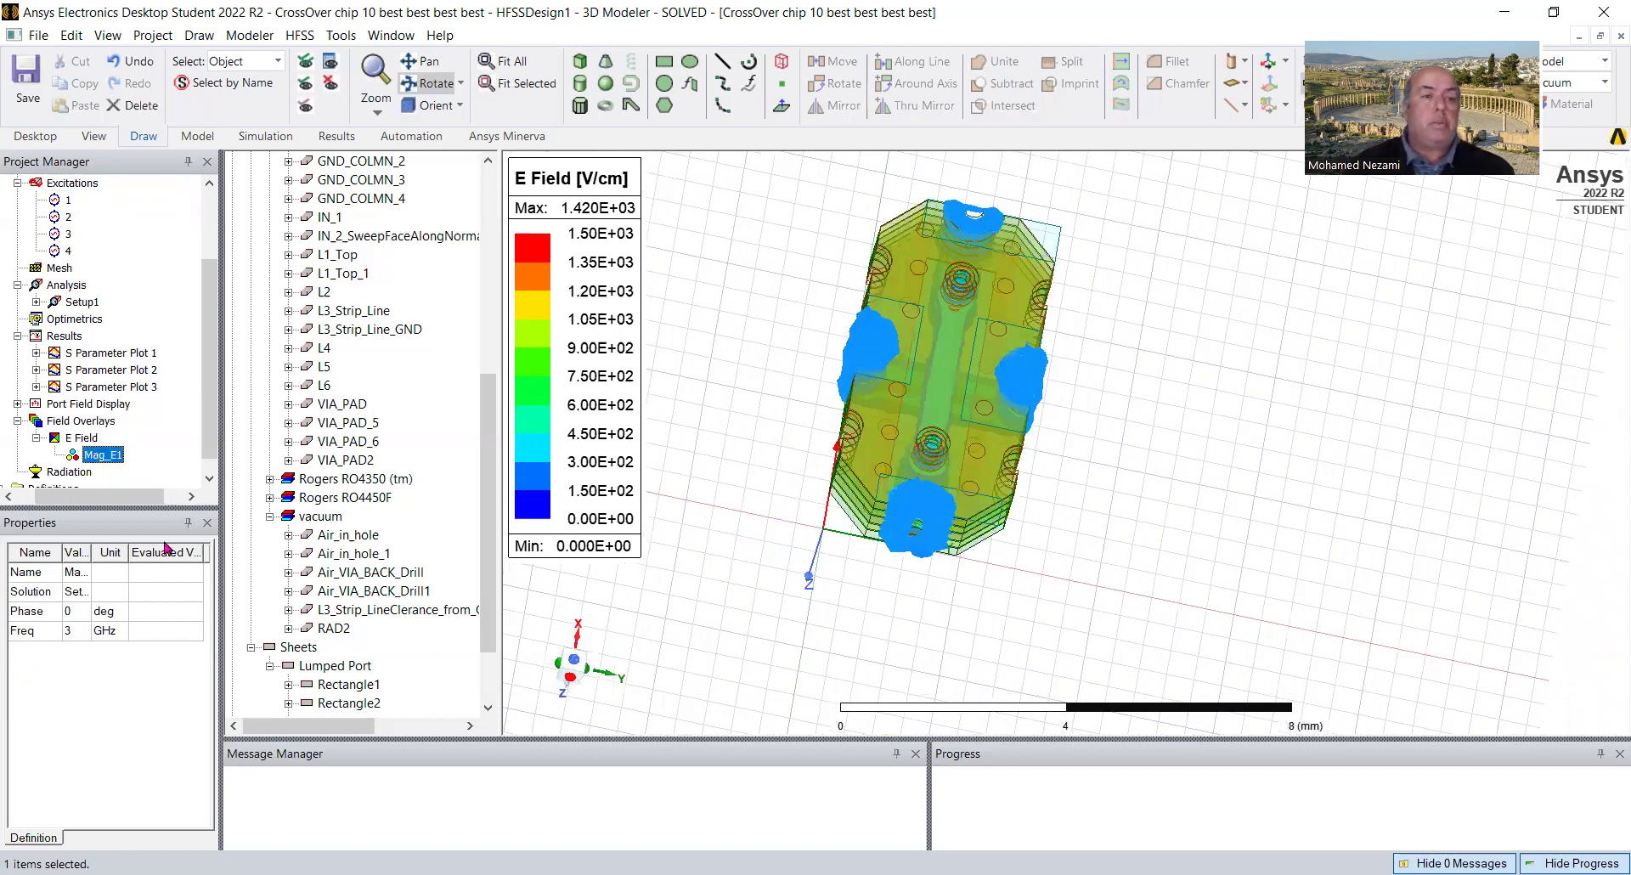
pyautogui.rightClick(95, 452)
pyautogui.click(161, 585)
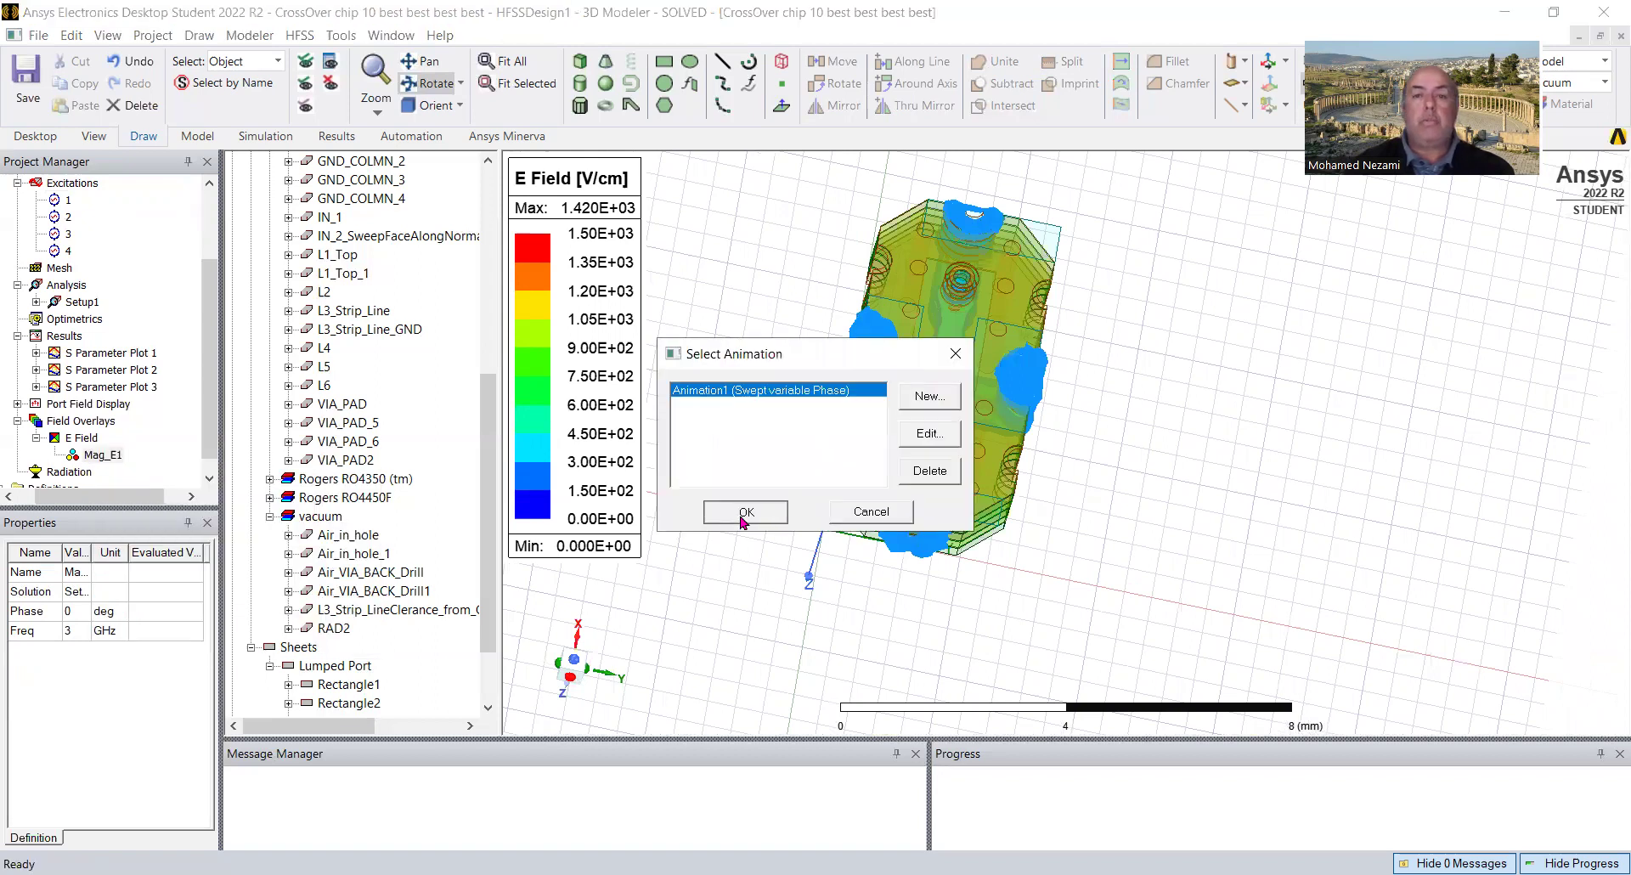
pyautogui.click(741, 514)
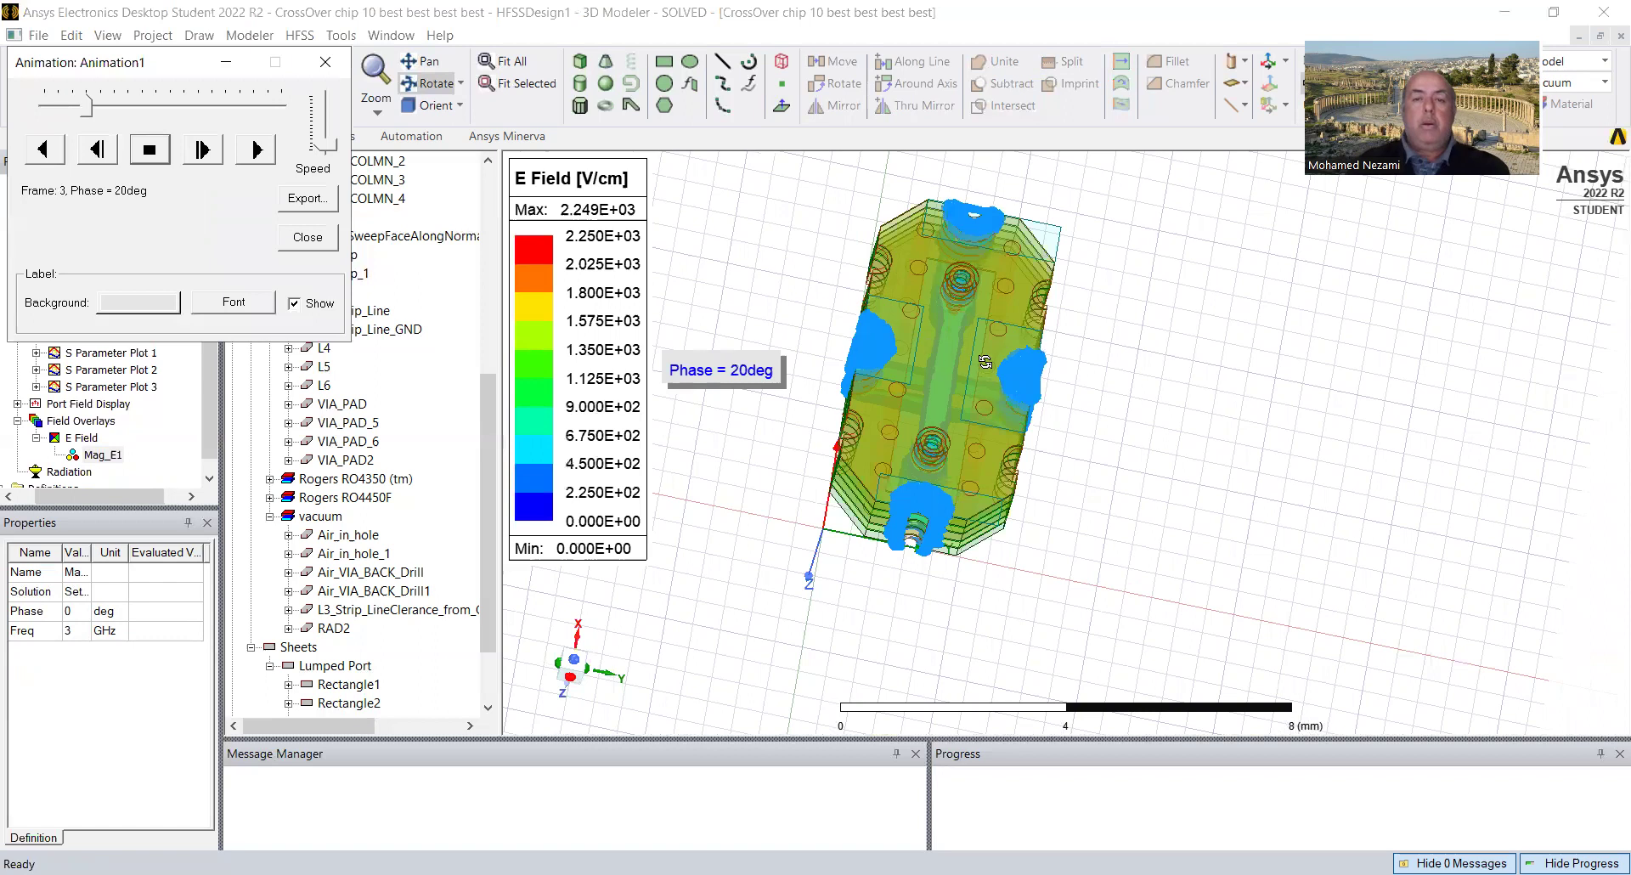
# Snap the animating board to the front view, fit all, and zoom in on the layer stack.
pyautogui.moveTo(984, 362); pyautogui.dragTo(849, 255)
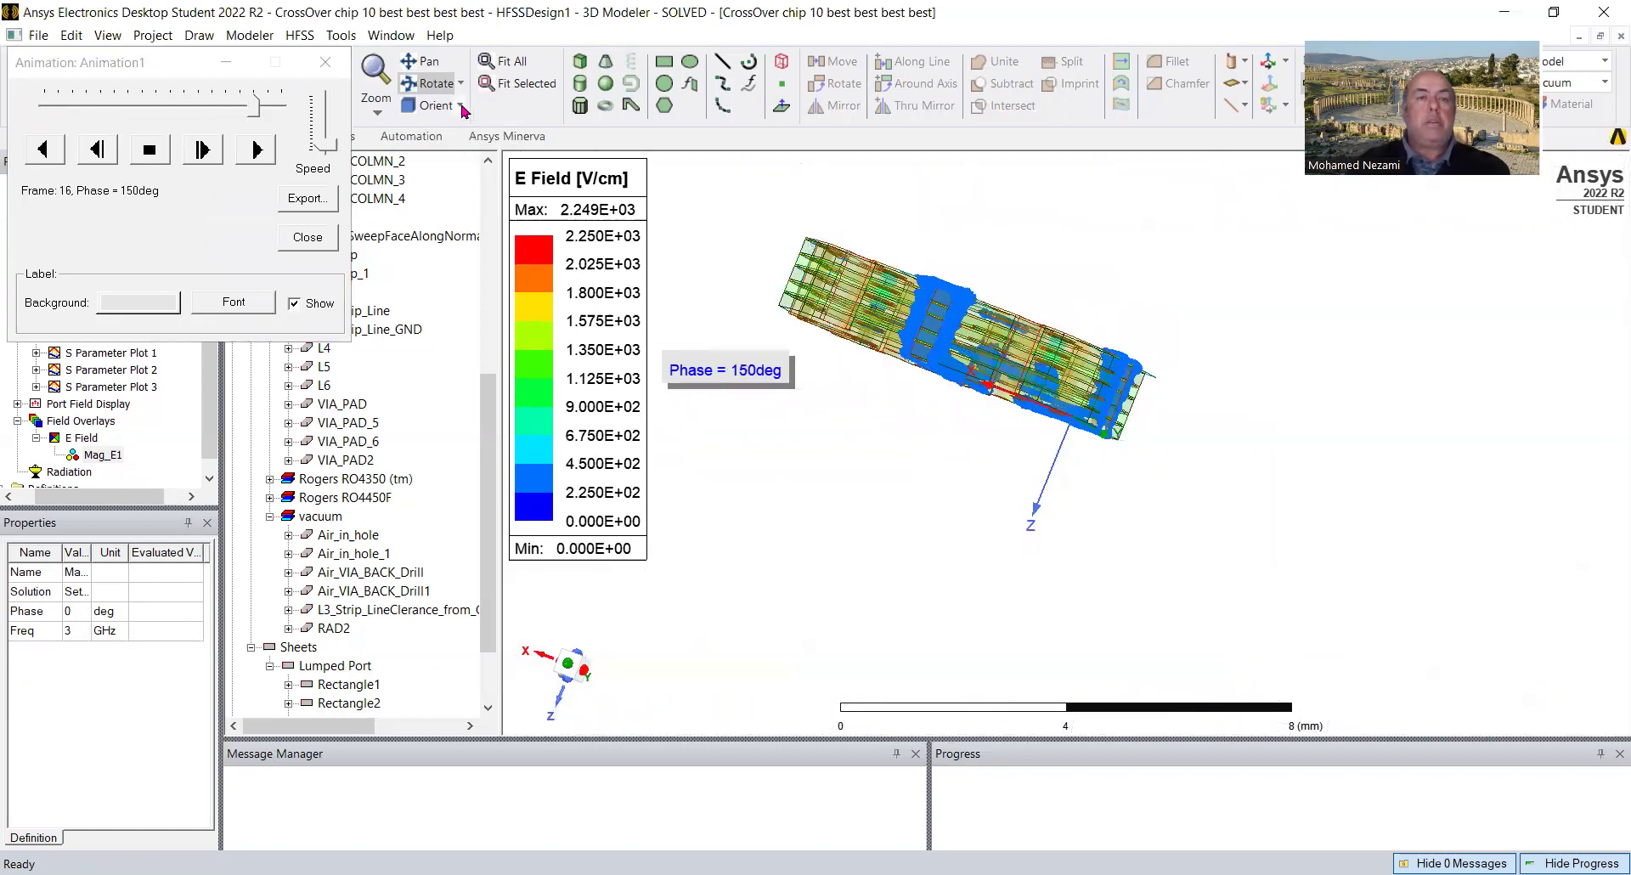
pyautogui.click(459, 106)
pyautogui.click(457, 187)
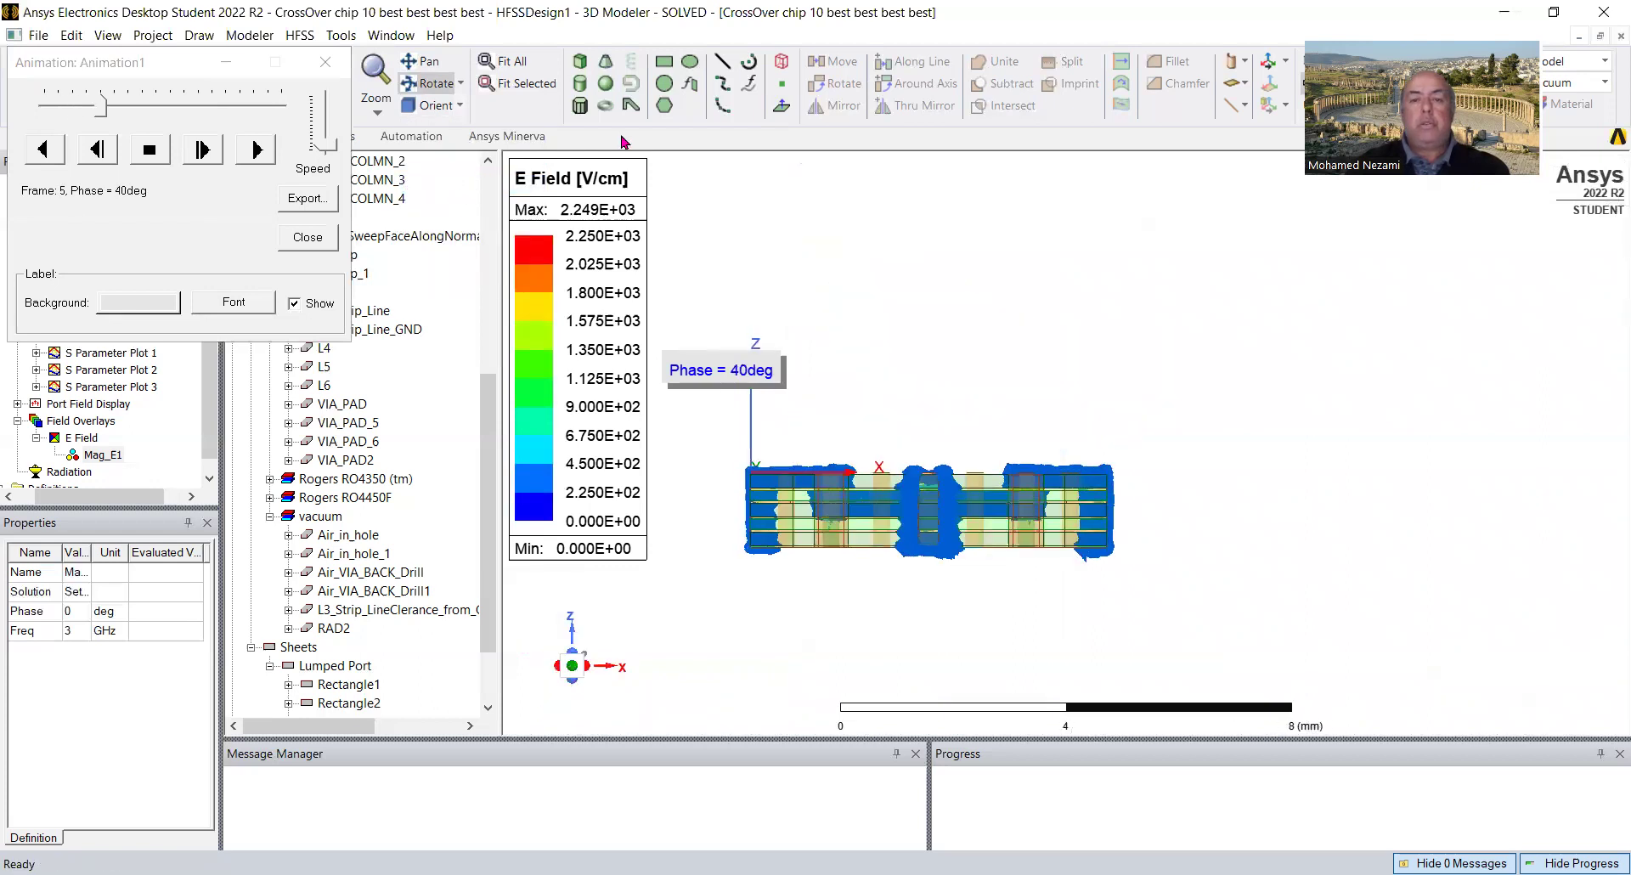
pyautogui.click(510, 63)
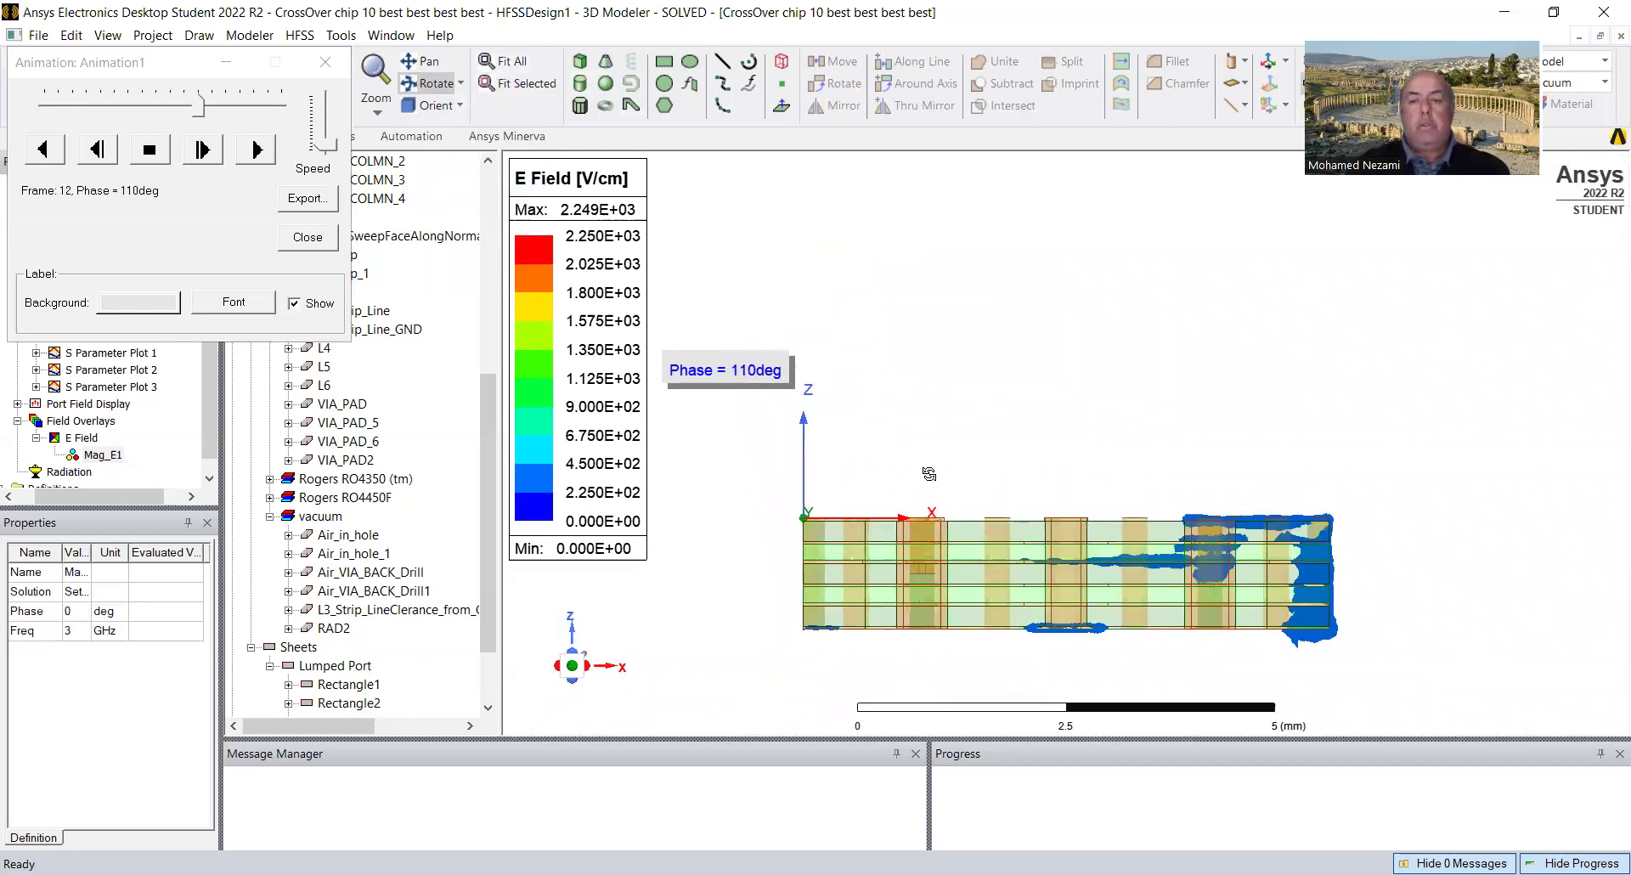
pyautogui.scroll(2, 965, 683)
pyautogui.scroll(1, 964, 683)
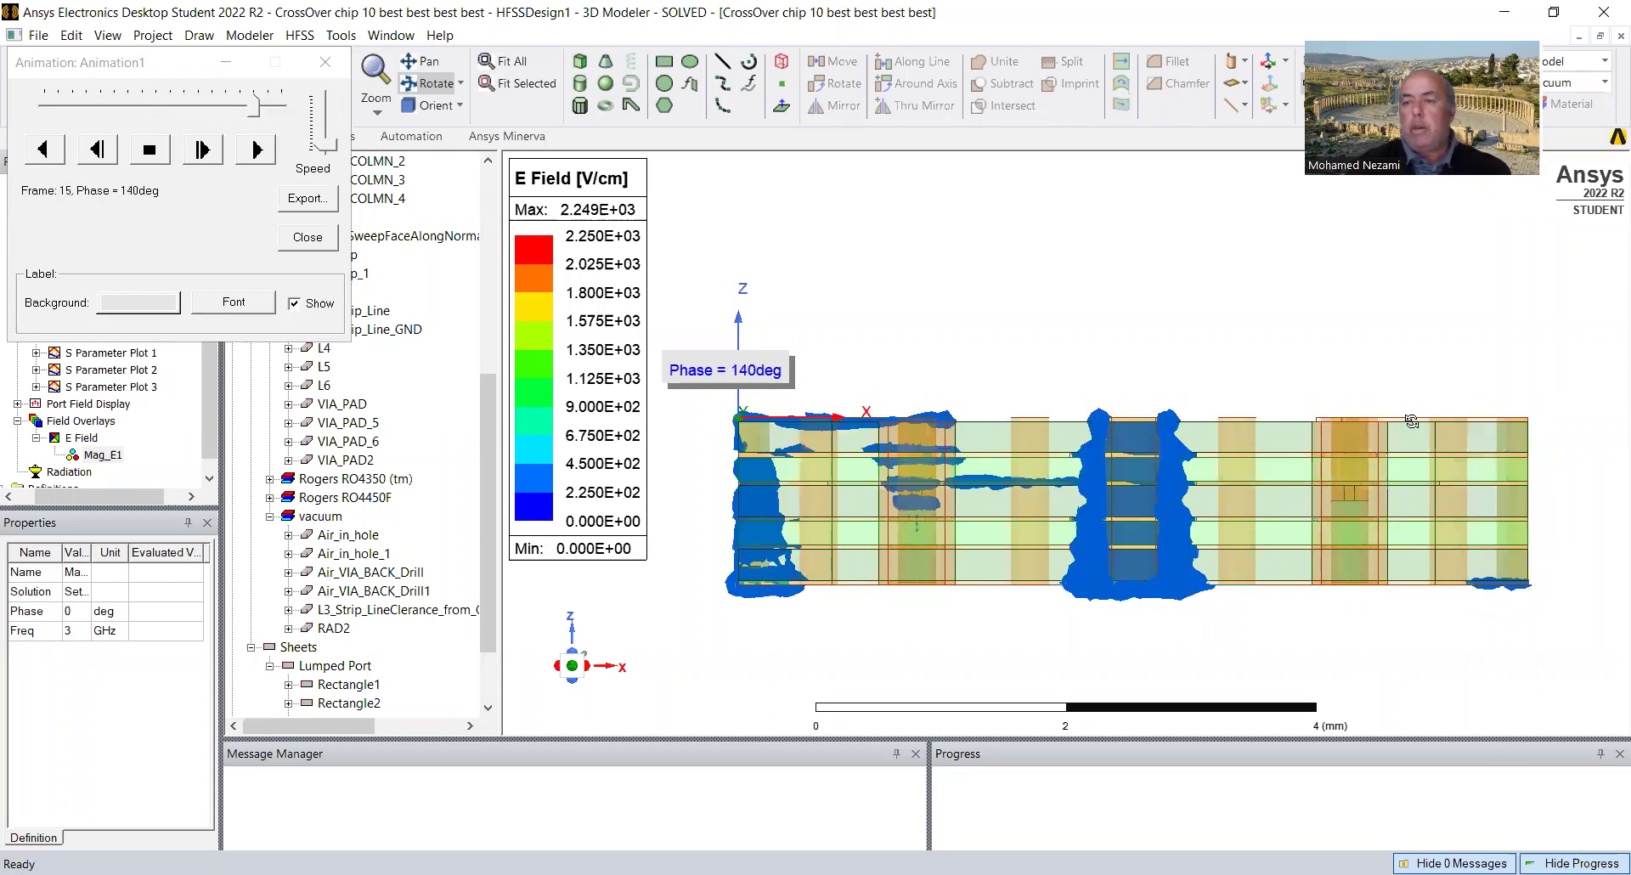
# Orbit the animating board through several angles to follow the field along the traces.
pyautogui.moveTo(1463, 536); pyautogui.dragTo(1169, 440)
pyautogui.moveTo(1608, 451); pyautogui.dragTo(1416, 566)
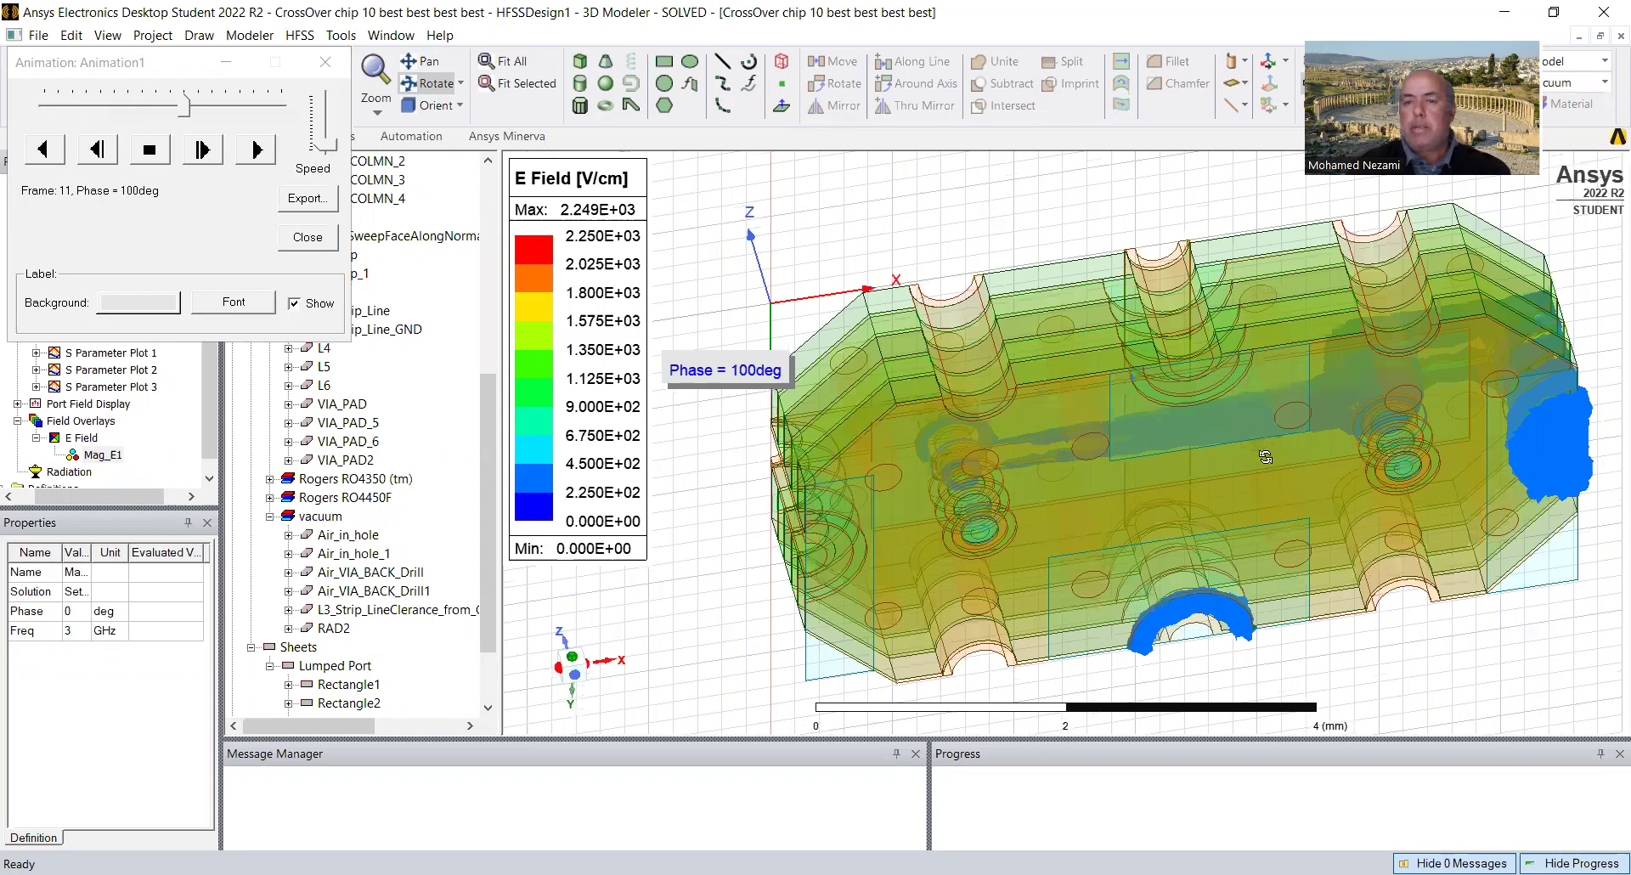
pyautogui.moveTo(1252, 397); pyautogui.dragTo(1315, 481)
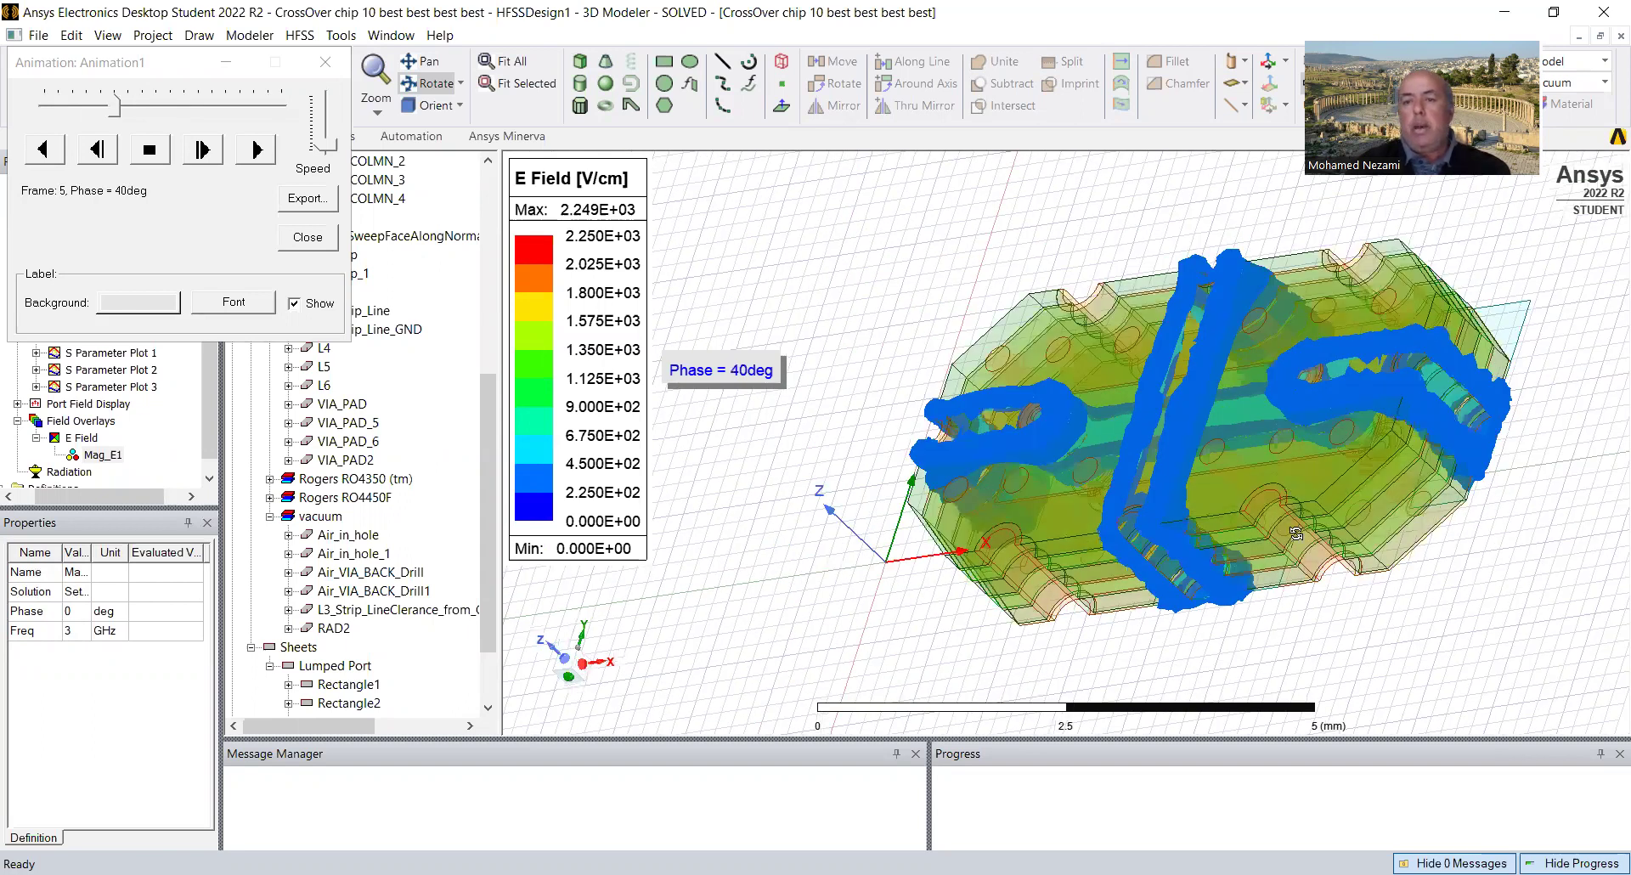
pyautogui.moveTo(1283, 568); pyautogui.dragTo(1198, 647)
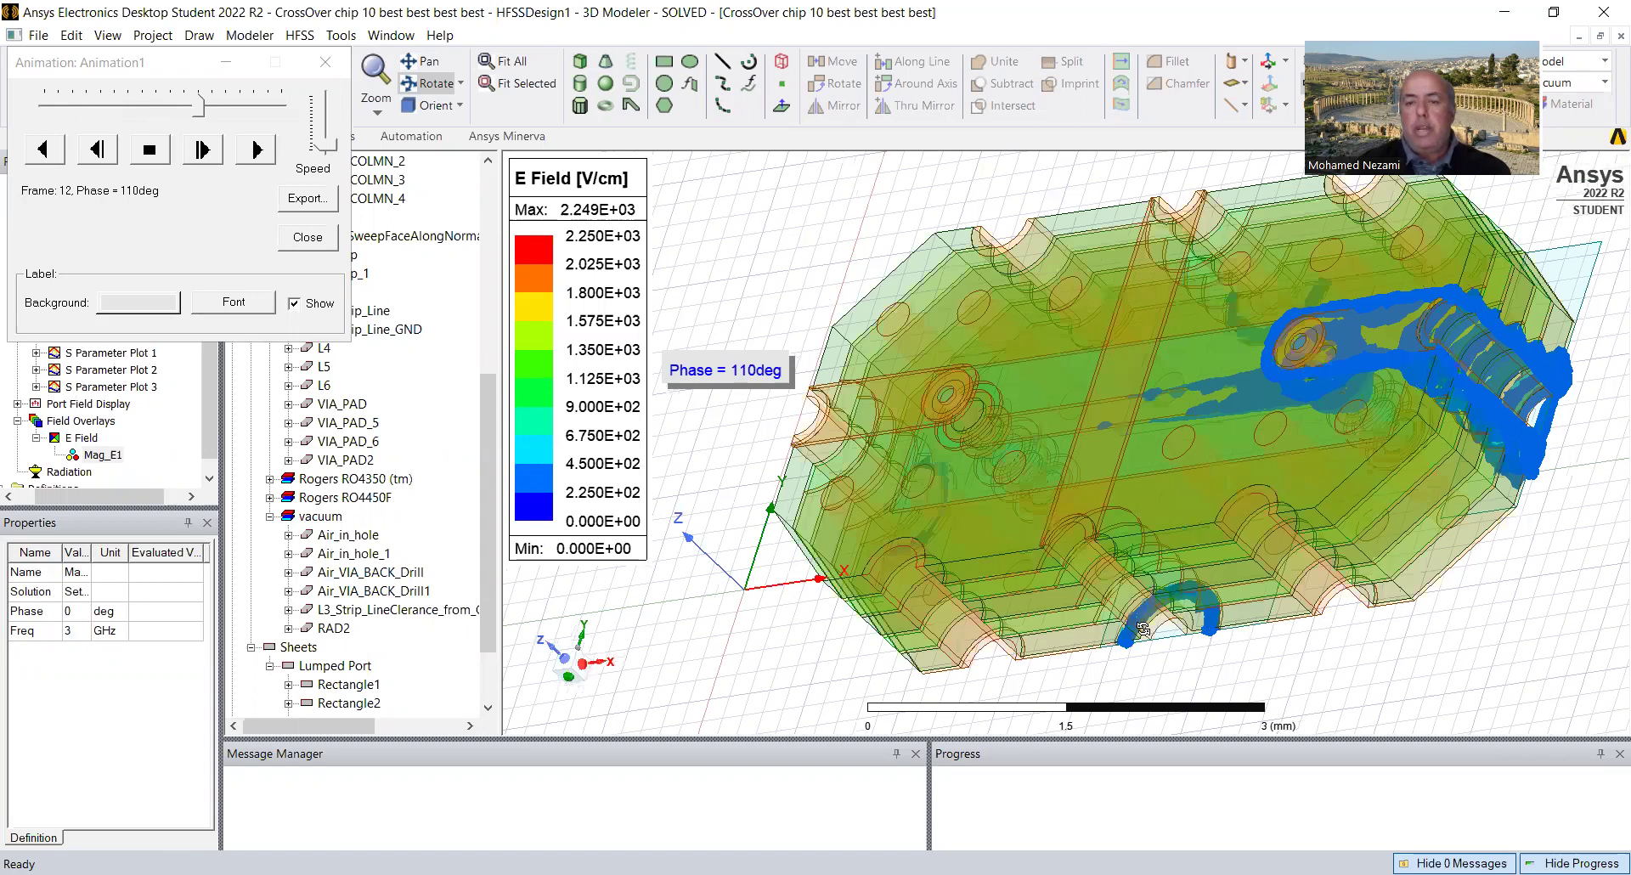
pyautogui.moveTo(1193, 563); pyautogui.dragTo(1162, 489)
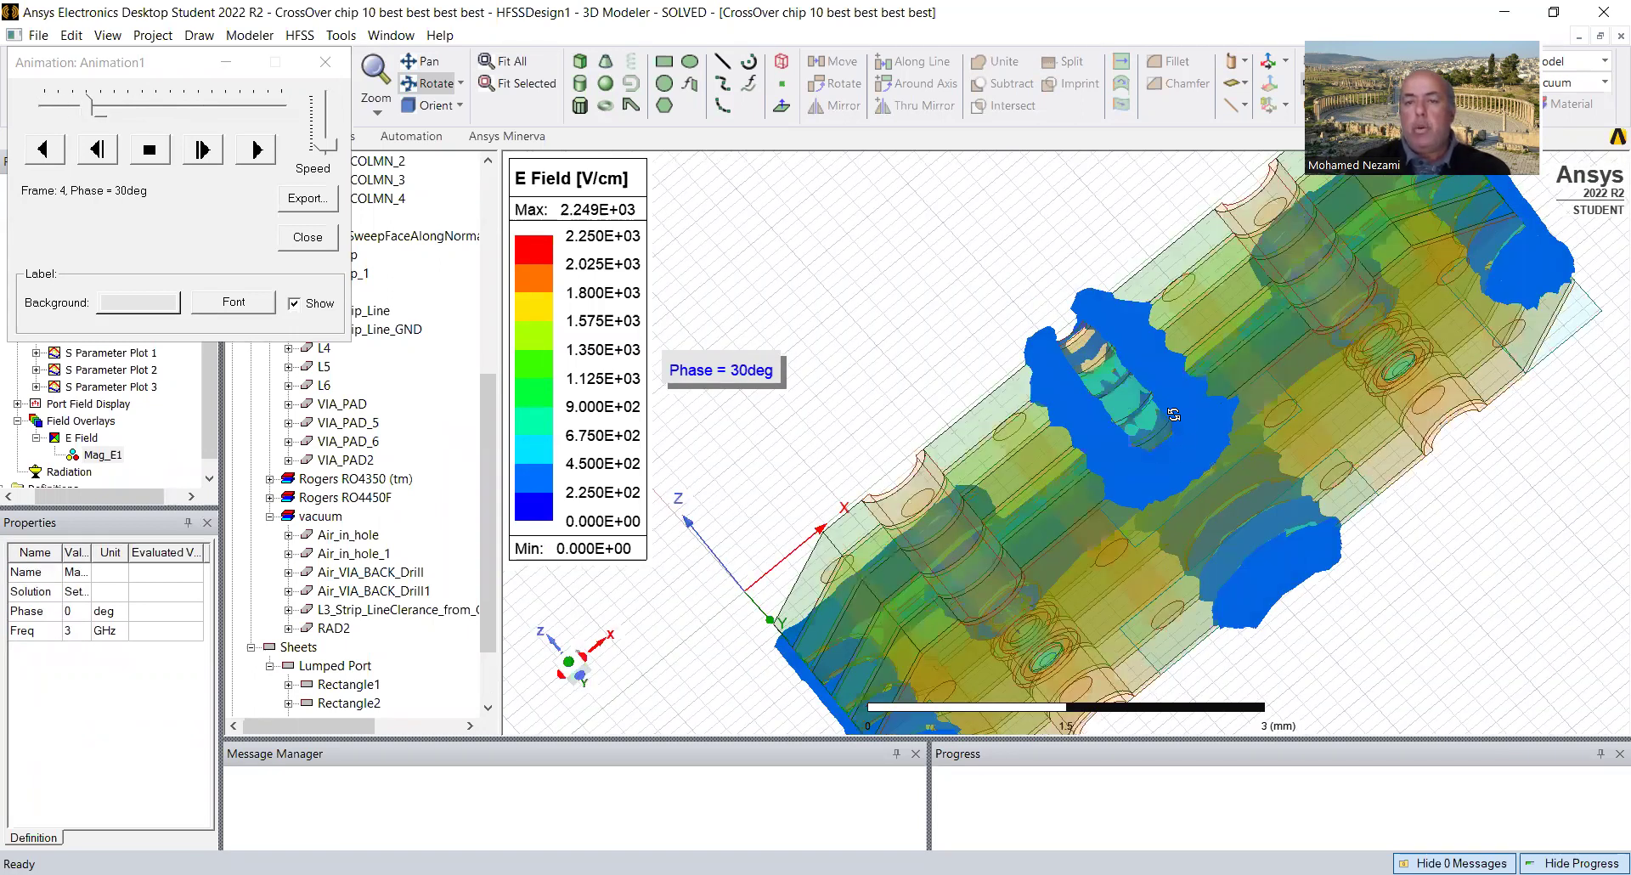
pyautogui.moveTo(1172, 413); pyautogui.dragTo(1045, 307)
pyautogui.moveTo(941, 343); pyautogui.dragTo(1144, 453)
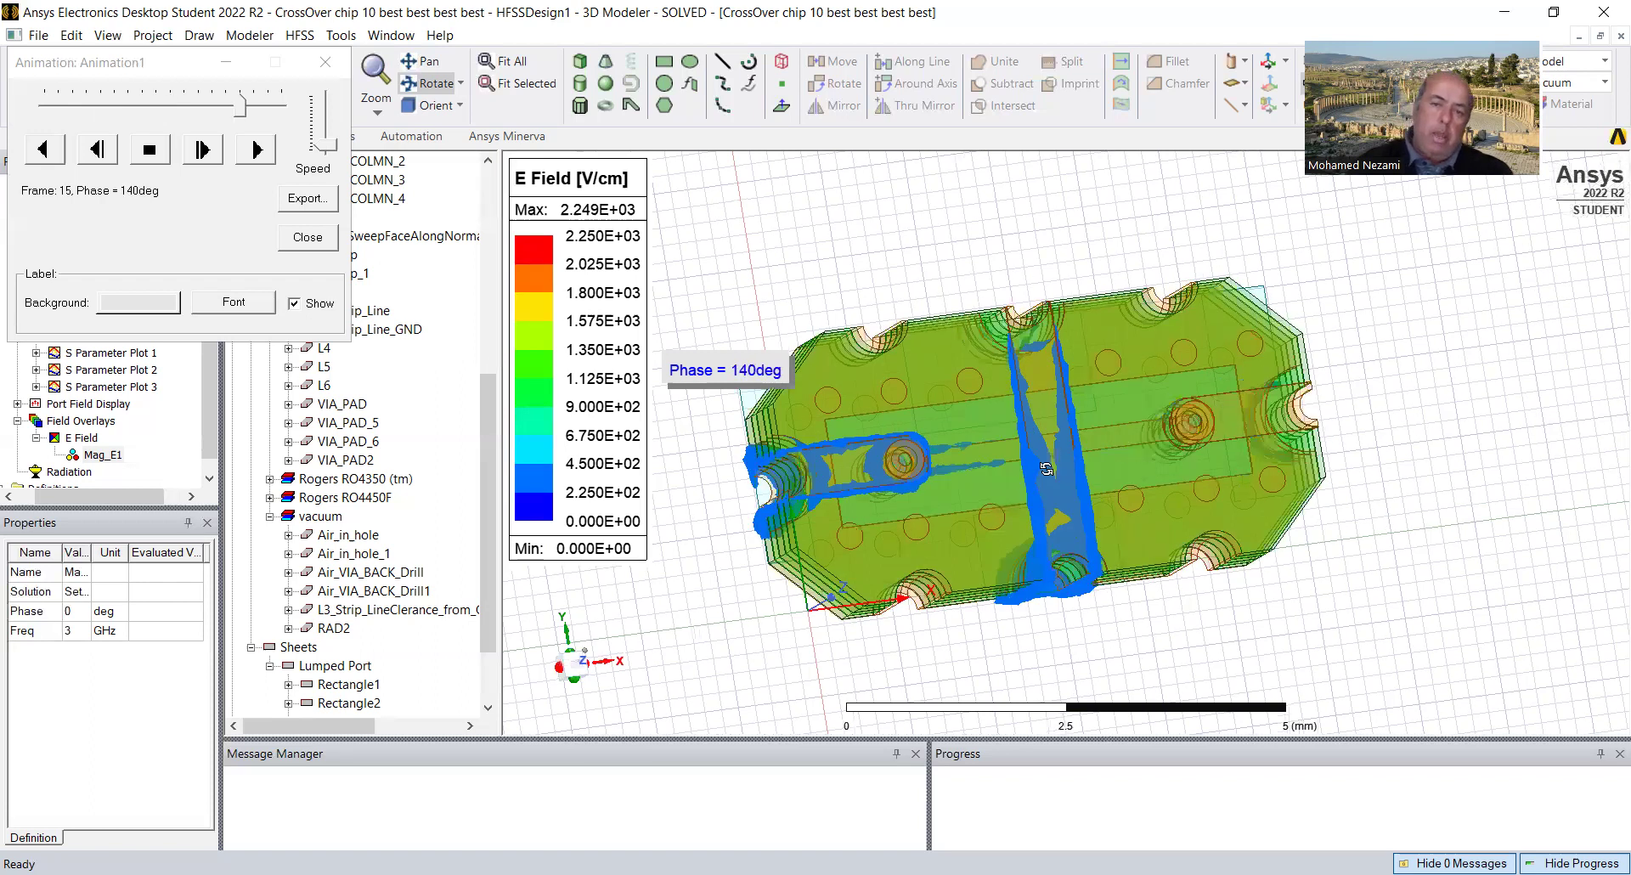
pyautogui.moveTo(1023, 482); pyautogui.dragTo(940, 483)
# Zoom in and rotate the enlarged view from near top-down to oblique.
pyautogui.scroll(5, 1025, 466)
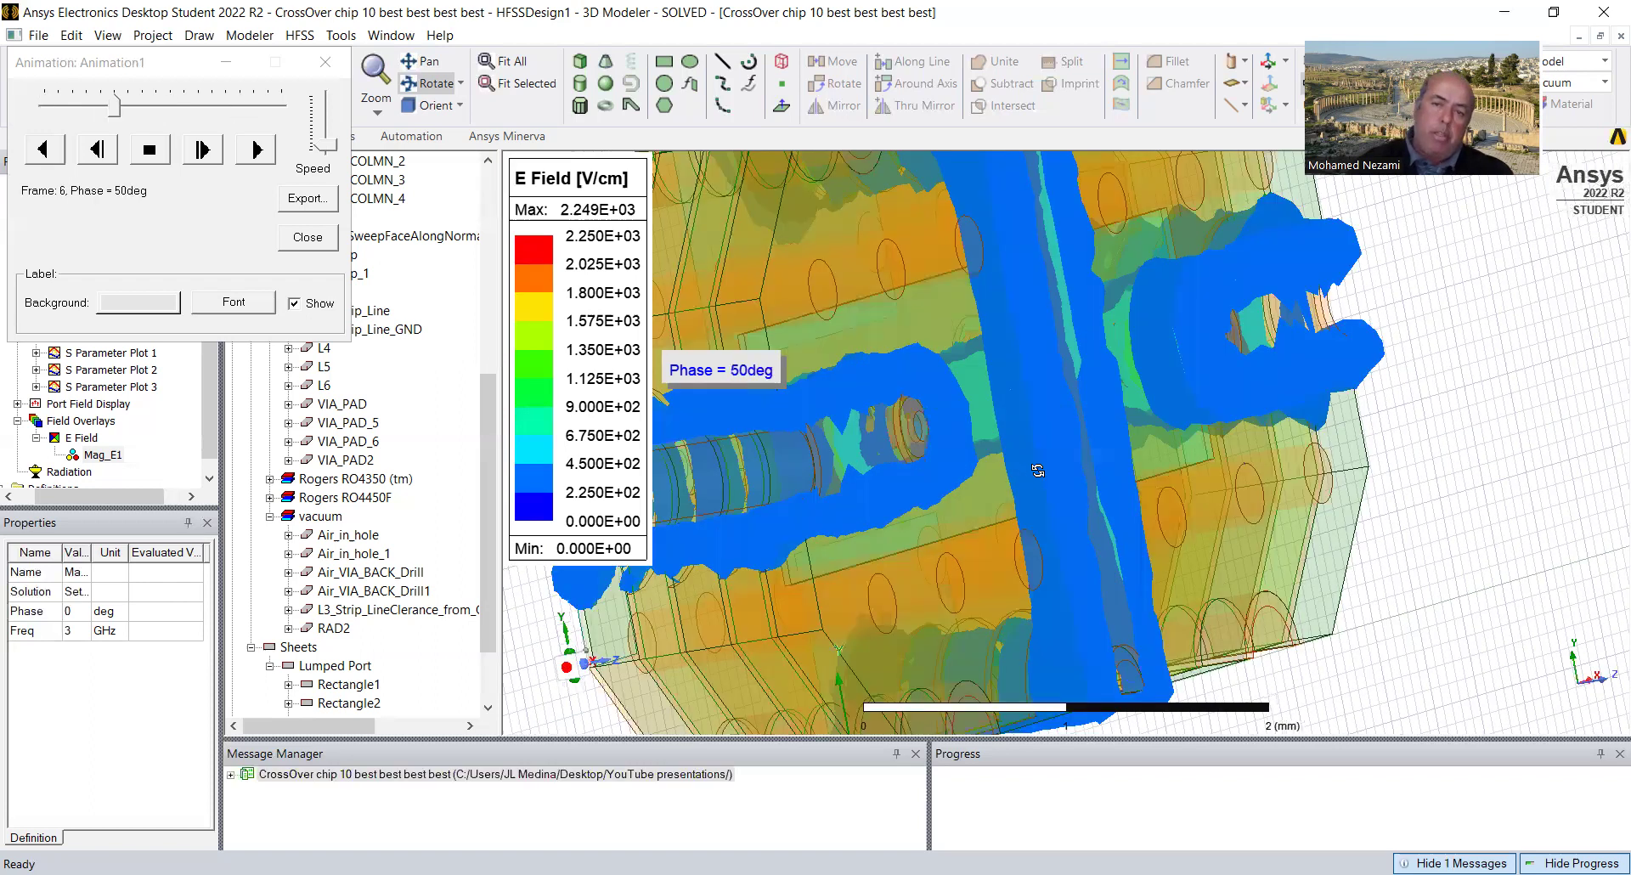
pyautogui.moveTo(1044, 479); pyautogui.dragTo(1139, 383)
pyautogui.moveTo(1040, 387); pyautogui.dragTo(889, 252)
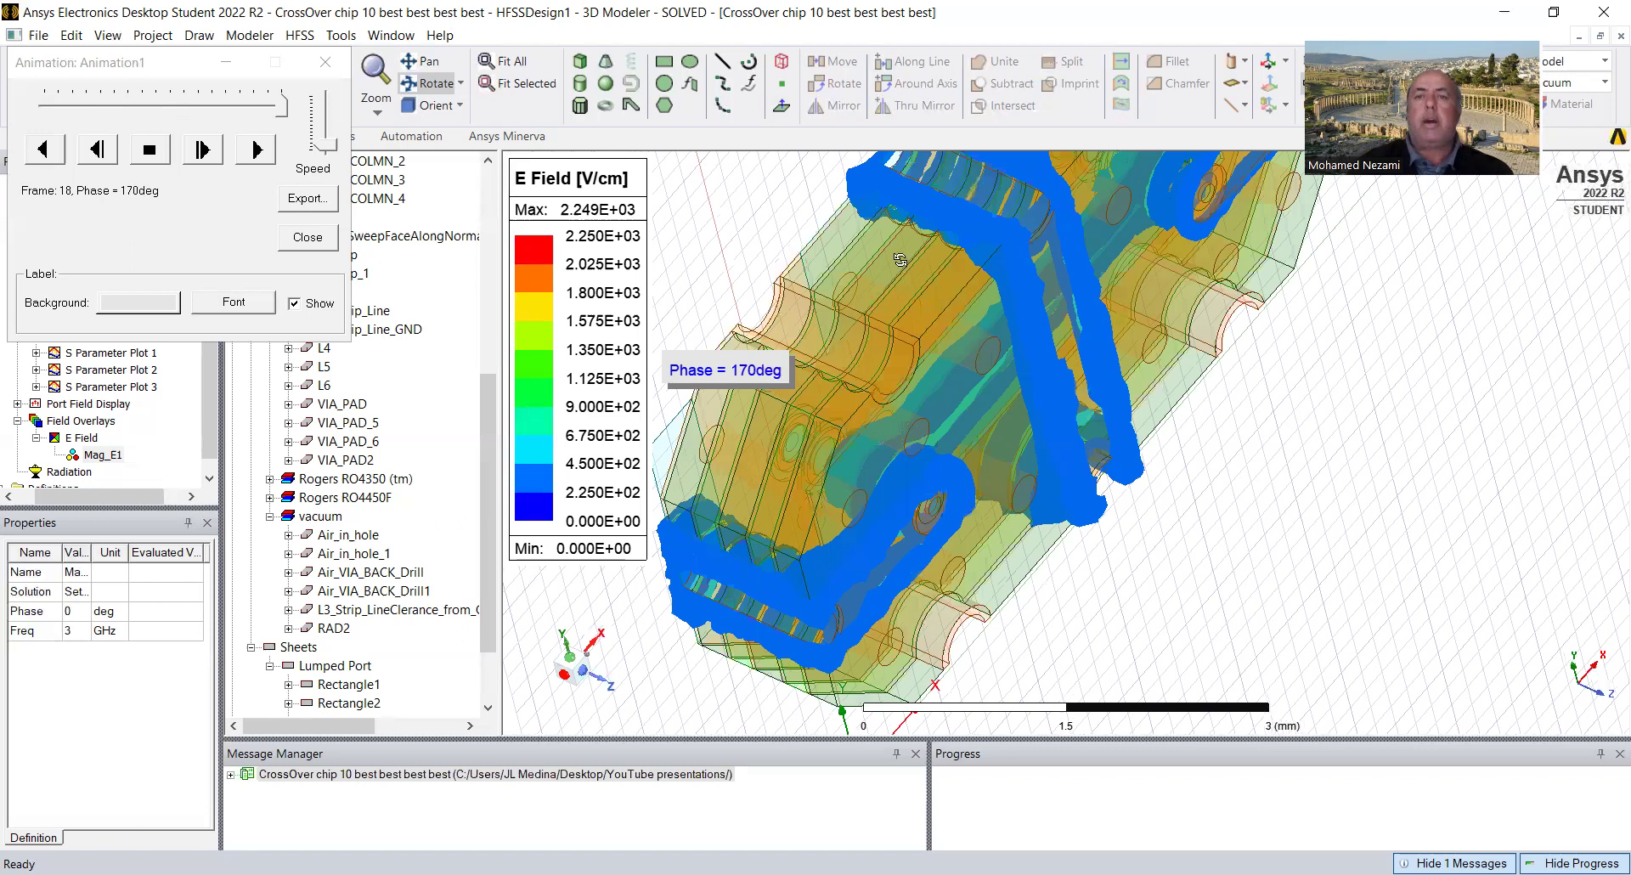
pyautogui.moveTo(1091, 444); pyautogui.dragTo(1289, 442)
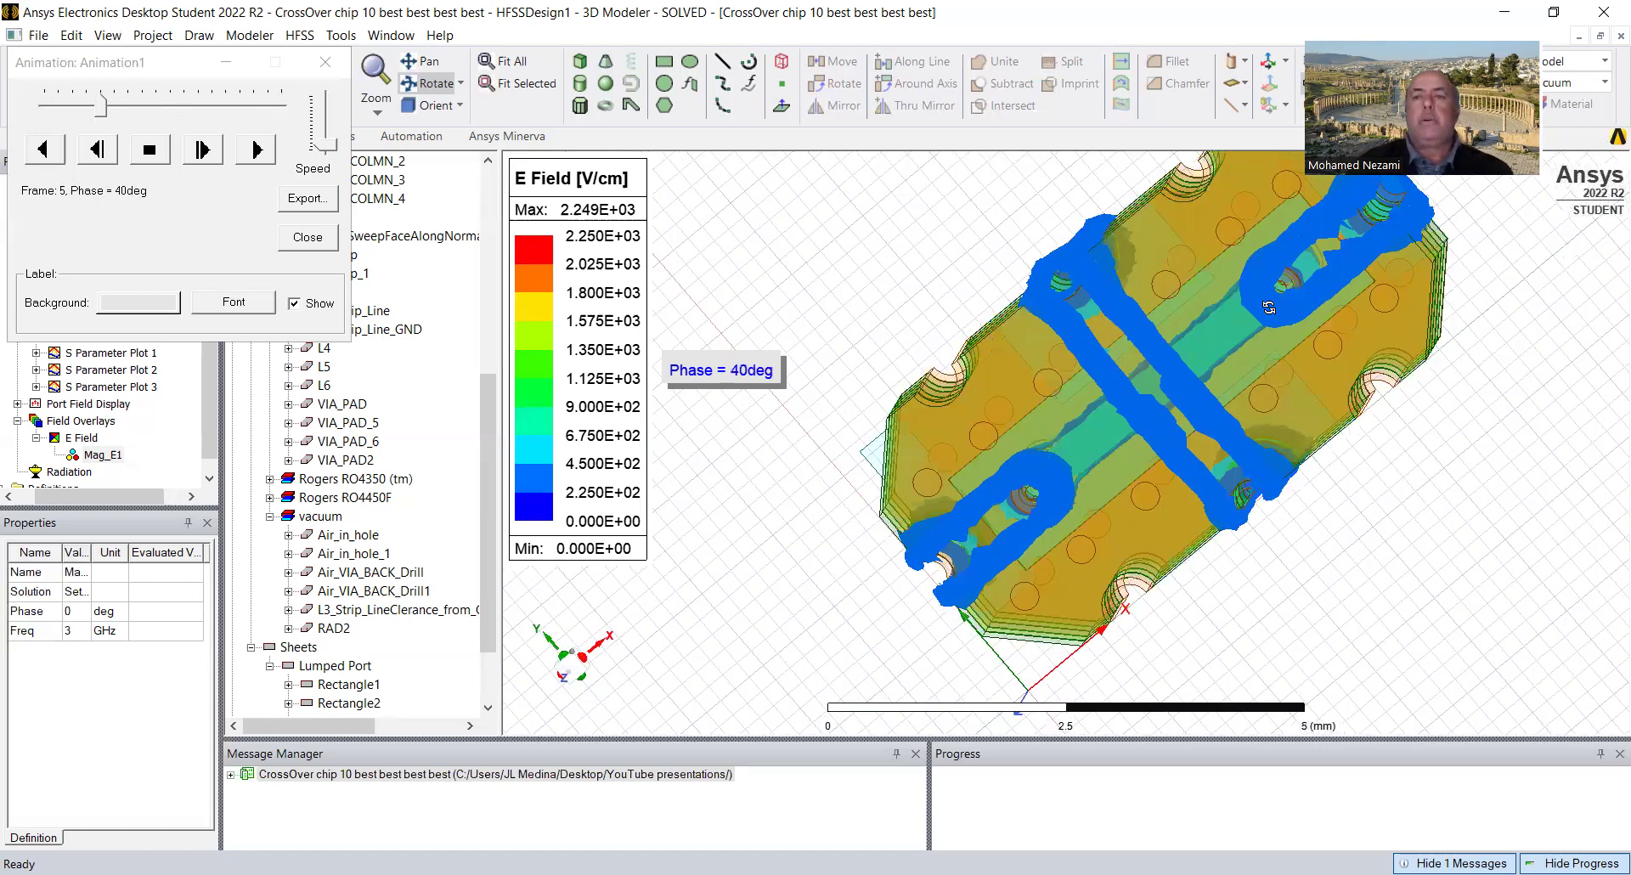
pyautogui.moveTo(1255, 296); pyautogui.dragTo(595, 253)
# Switch to the Left (-Y) view, then an end-on X-axis view, and zoom into the cross-section.
pyautogui.click(462, 106)
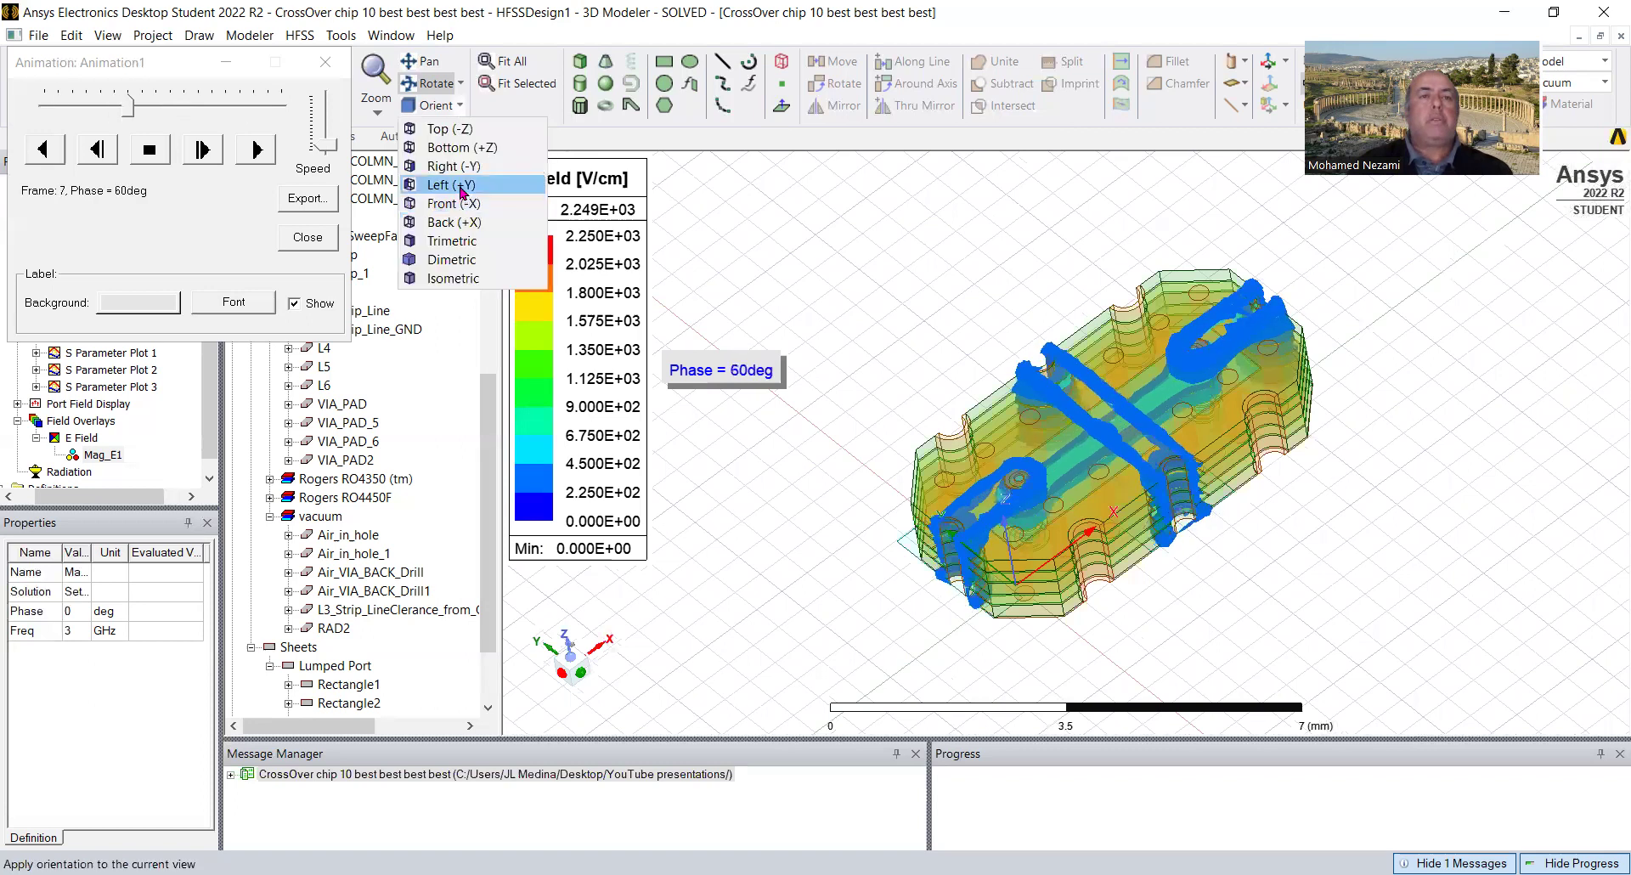
pyautogui.click(462, 187)
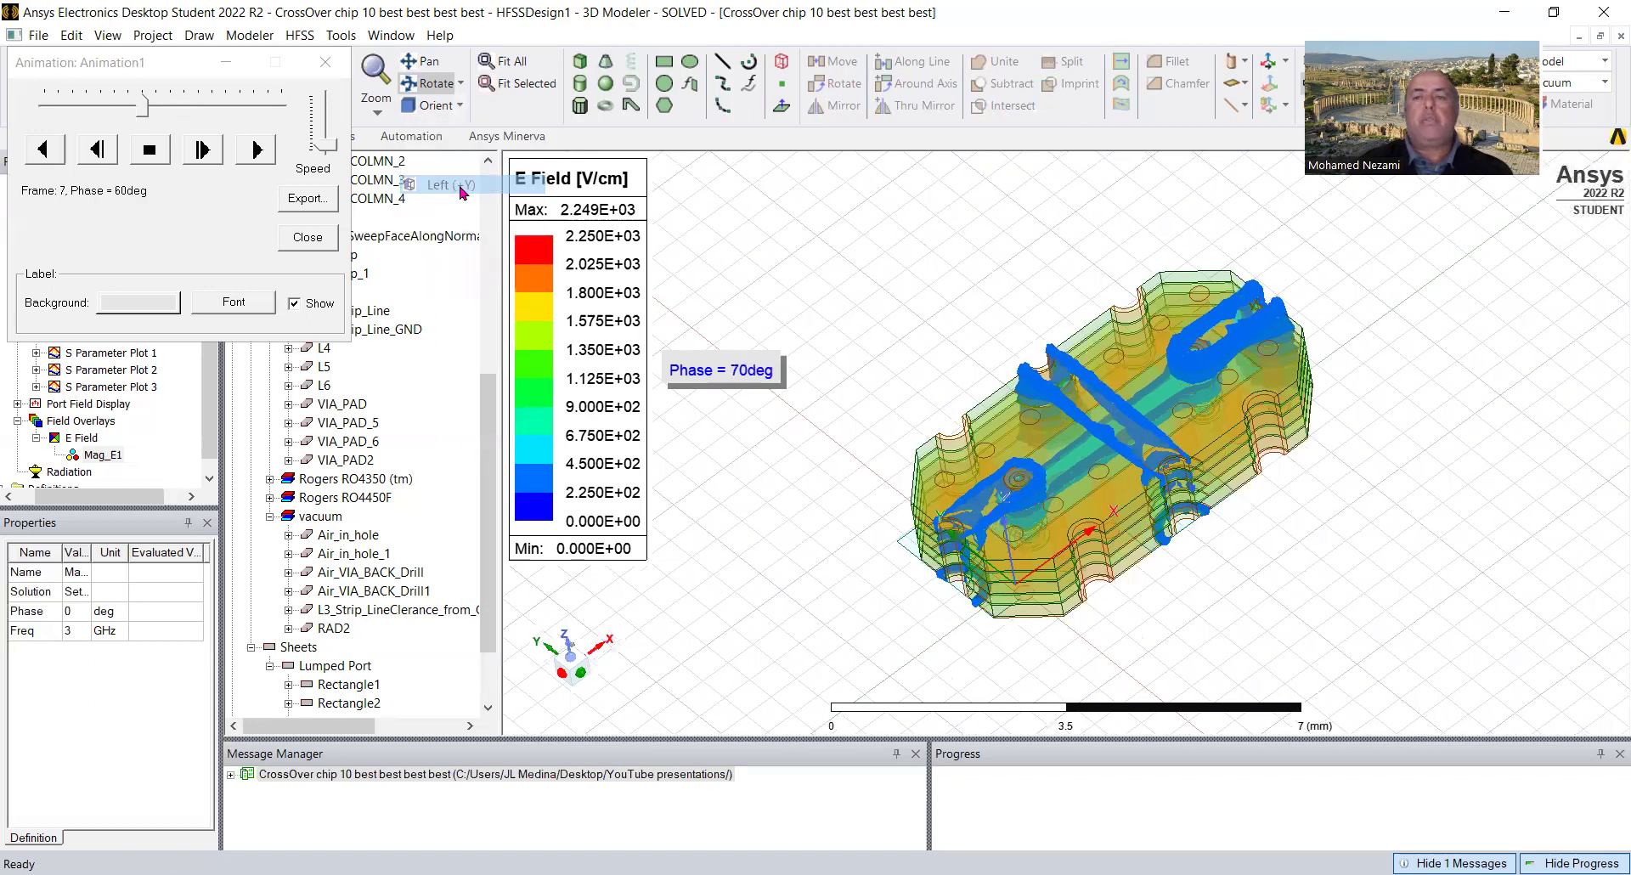
pyautogui.click(461, 107)
pyautogui.click(453, 212)
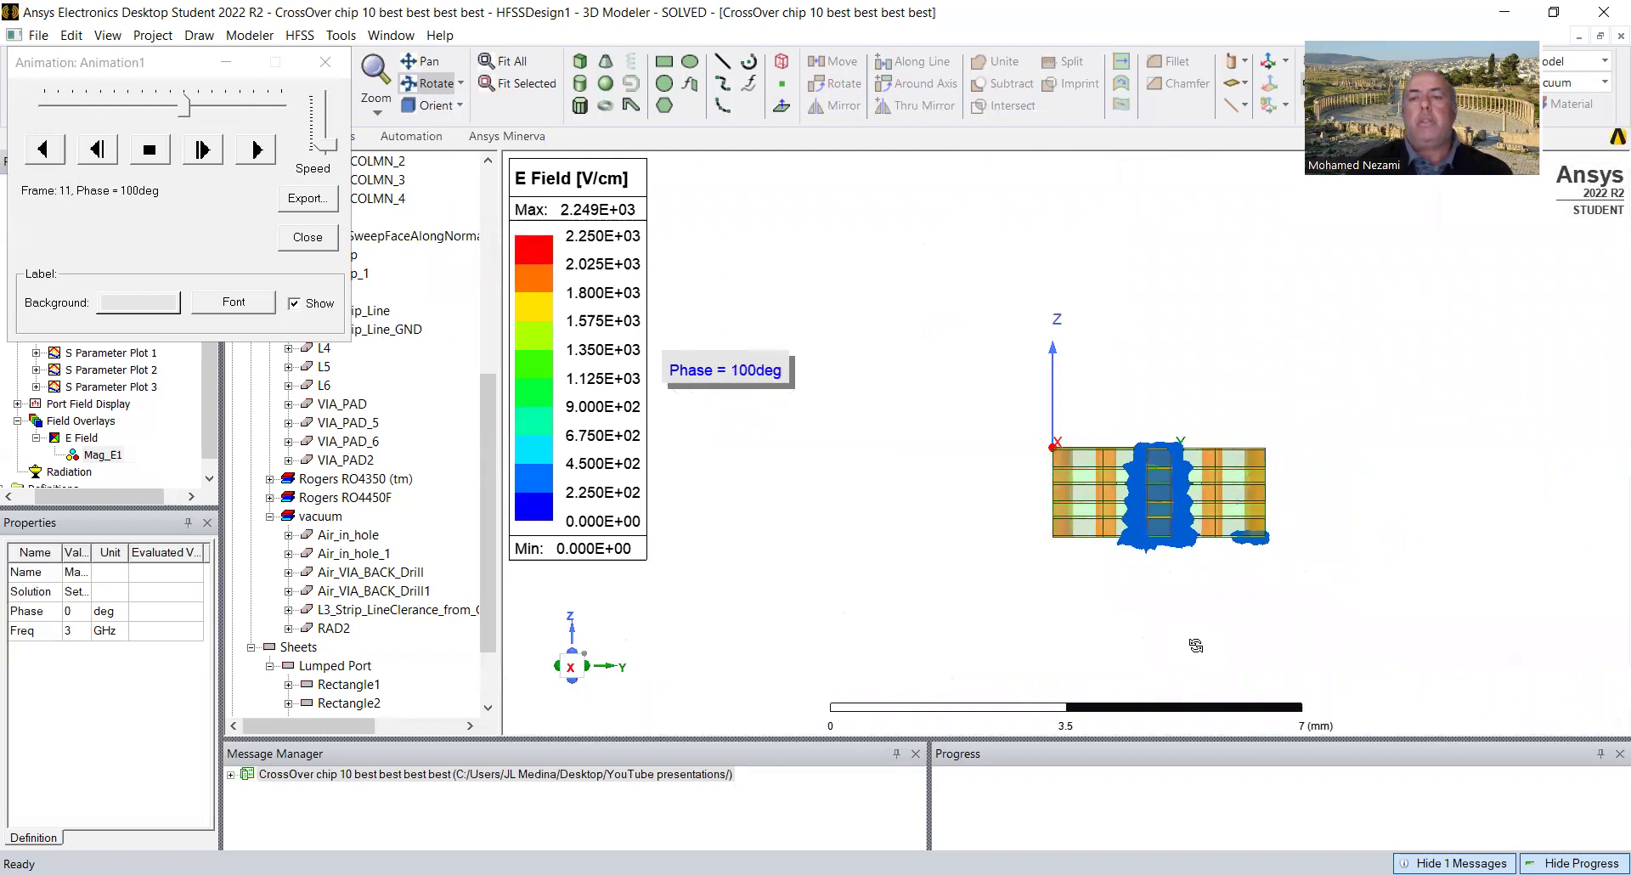
pyautogui.scroll(2, 1144, 614)
pyautogui.scroll(3, 1160, 527)
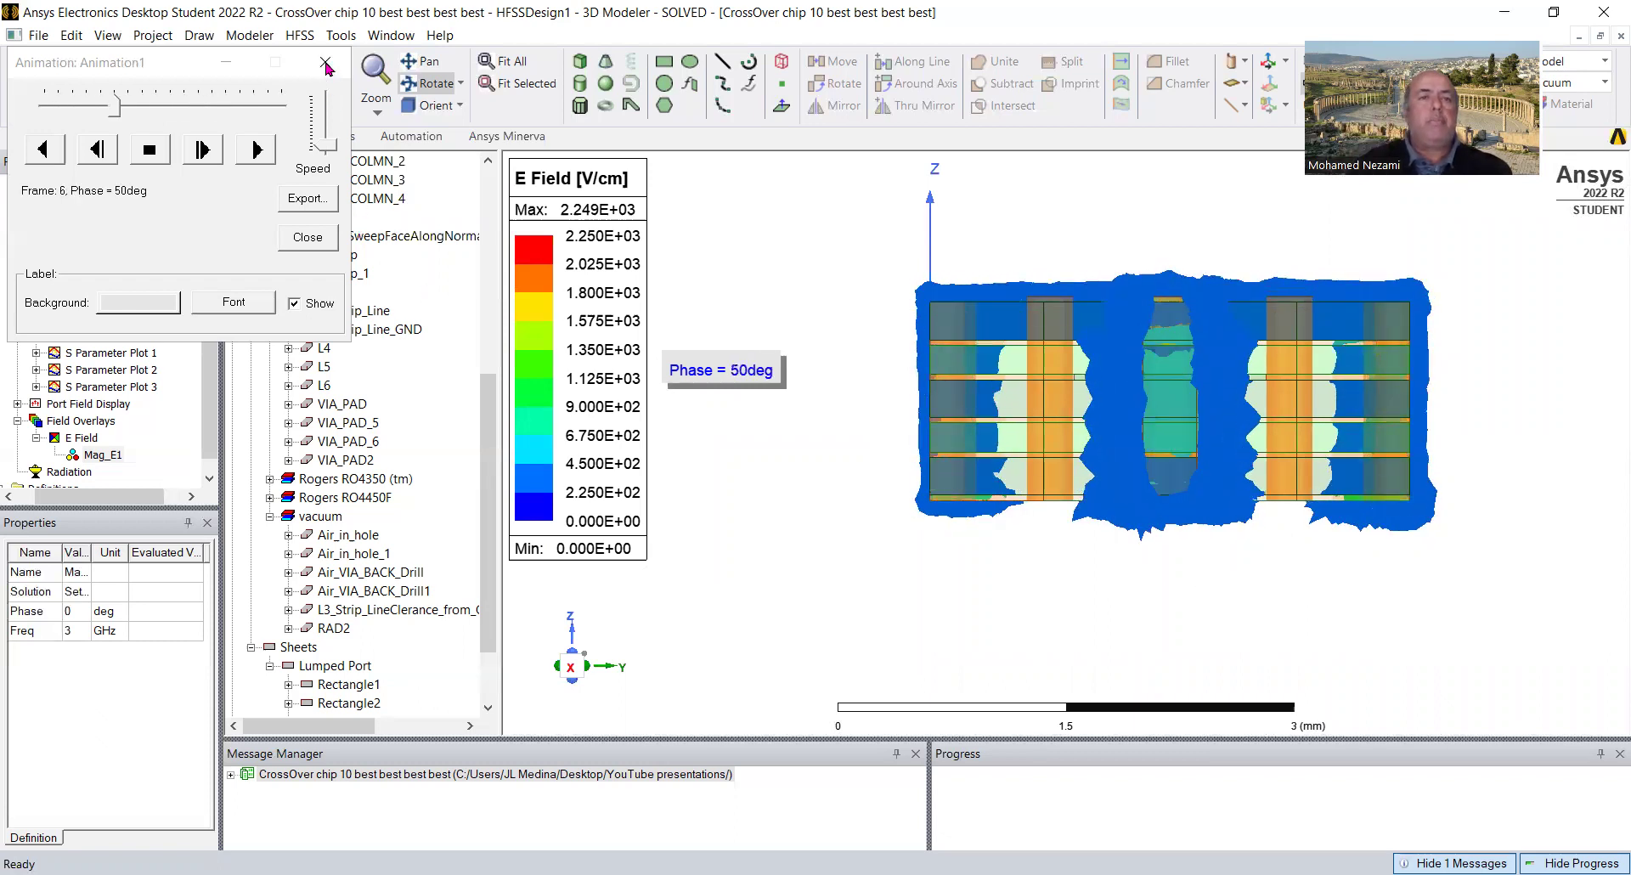
# Hide the Mag_E1 E-field plot and tilt the board to an oblique top view.
pyautogui.press('Escape')
pyautogui.click(102, 454)
pyautogui.rightClick(102, 454)
pyautogui.click(153, 725)
pyautogui.moveTo(977, 366); pyautogui.dragTo(895, 422)
pyautogui.moveTo(1115, 344); pyautogui.dragTo(701, 223)
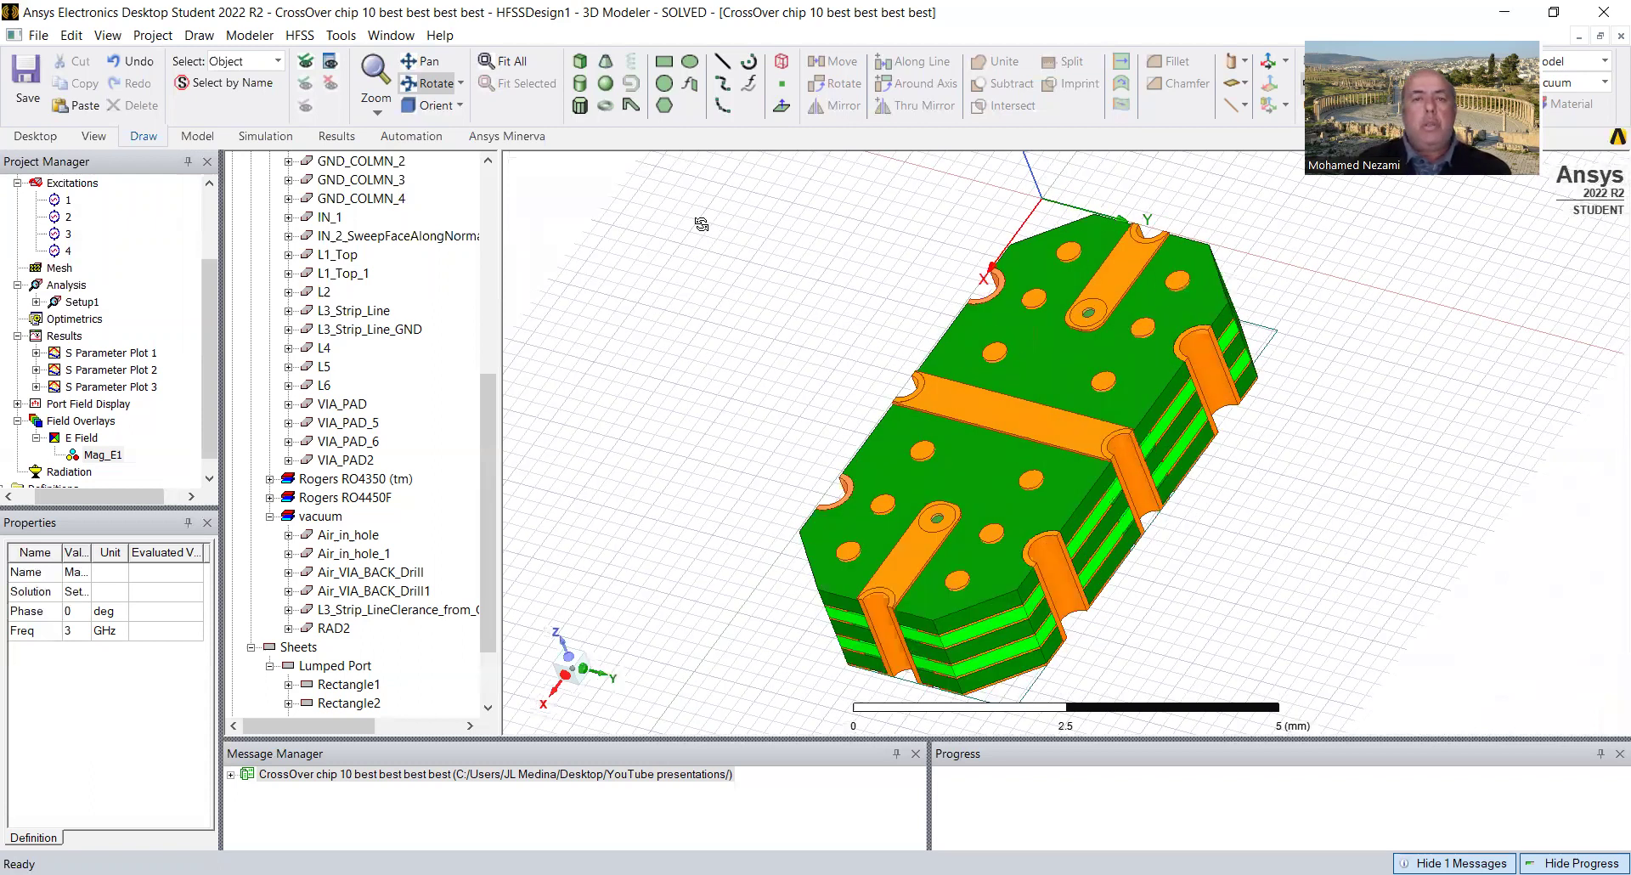
pyautogui.press('Escape')
# Select several substrate layers of the board one by one to identify them.
pyautogui.click(1032, 386)
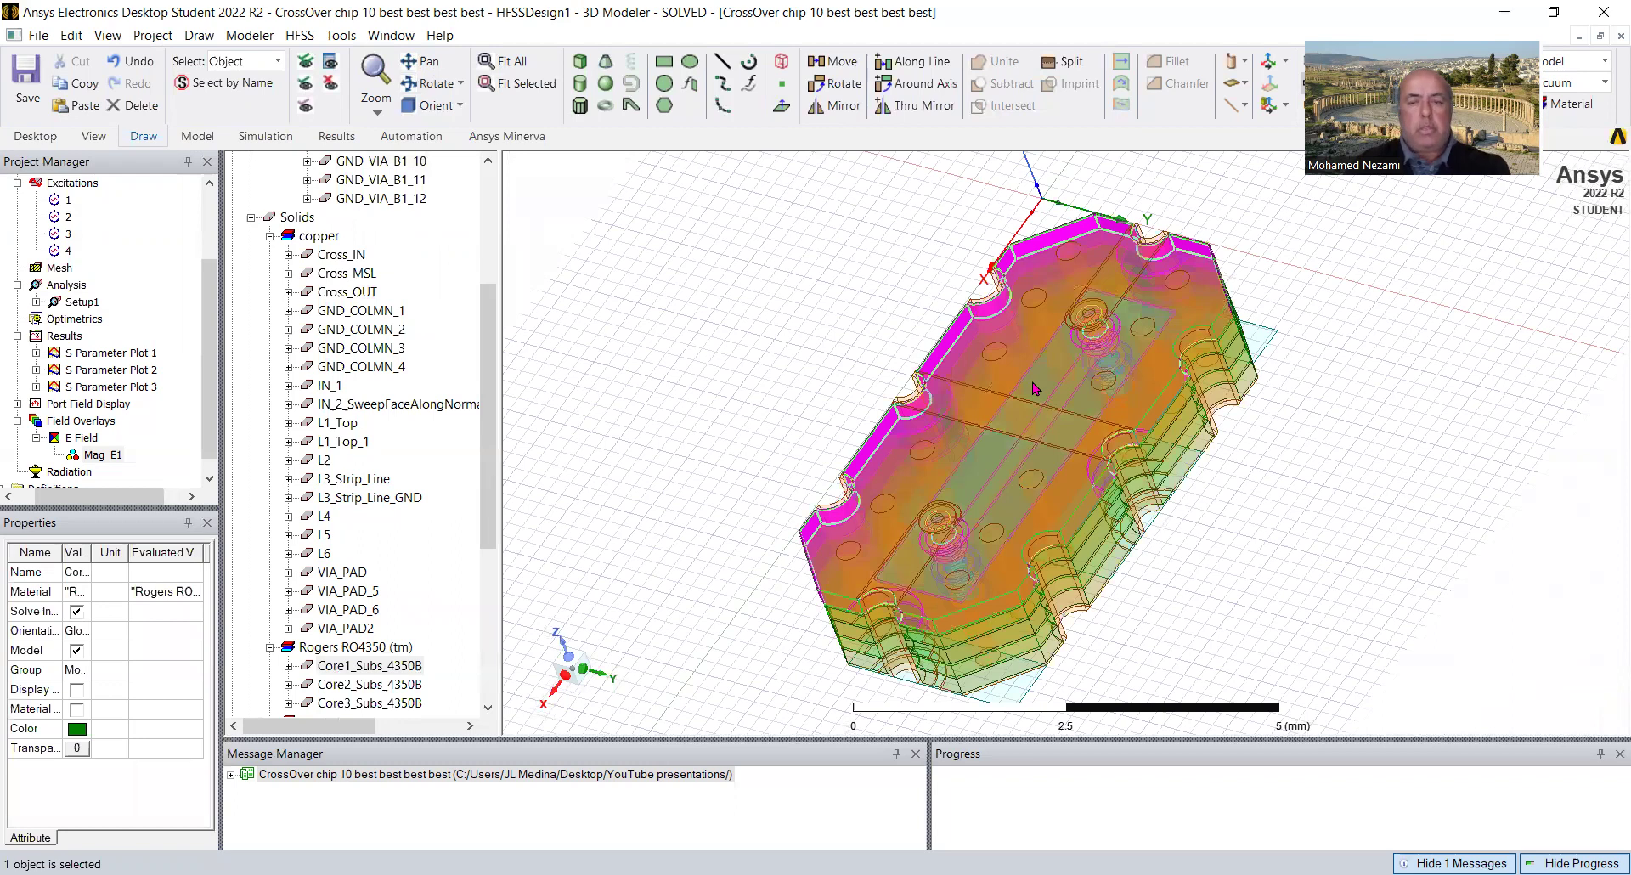
pyautogui.click(1034, 388)
pyautogui.click(1096, 387)
pyautogui.click(1159, 385)
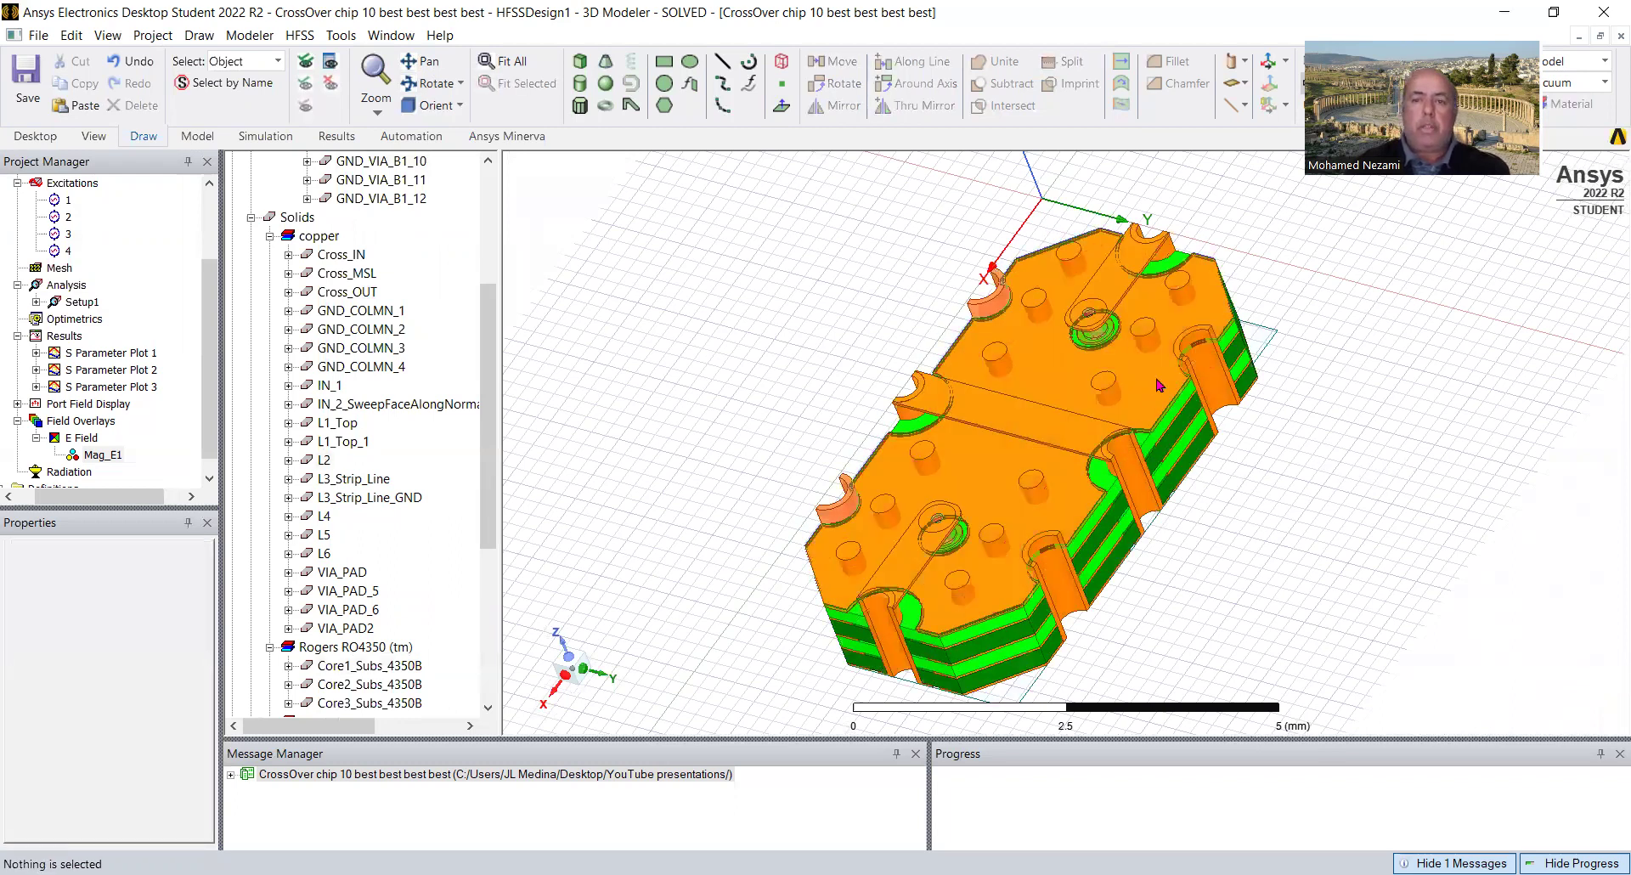
pyautogui.click(1129, 382)
pyautogui.click(1079, 376)
pyautogui.click(1043, 371)
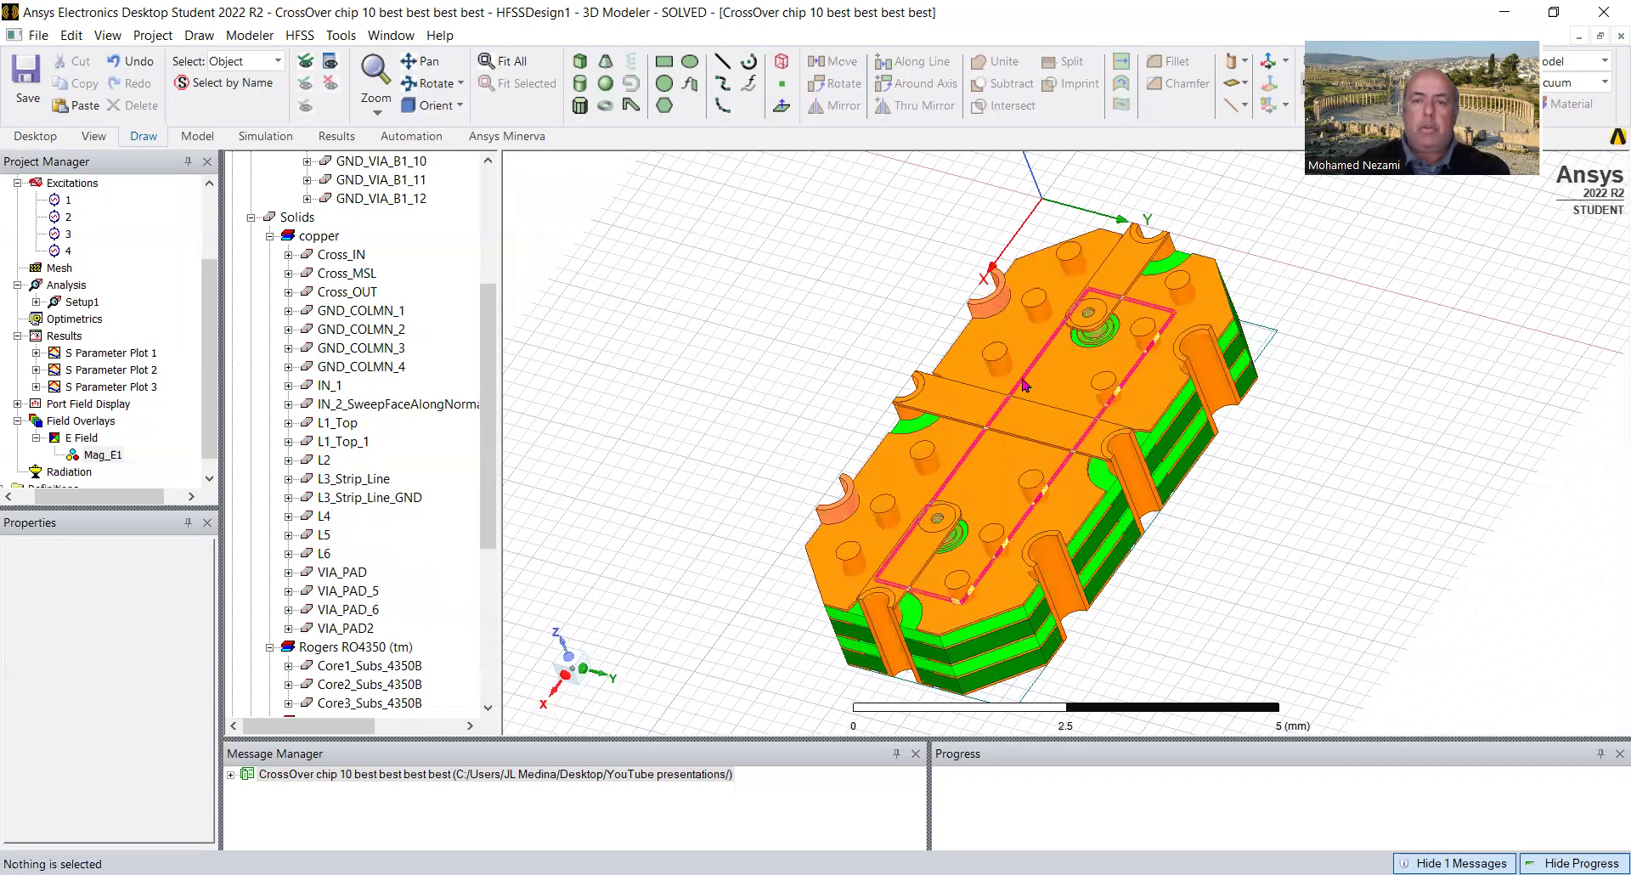
# Identify the inner L3, the L2 and the top copper layers by selecting each.
pyautogui.click(975, 347)
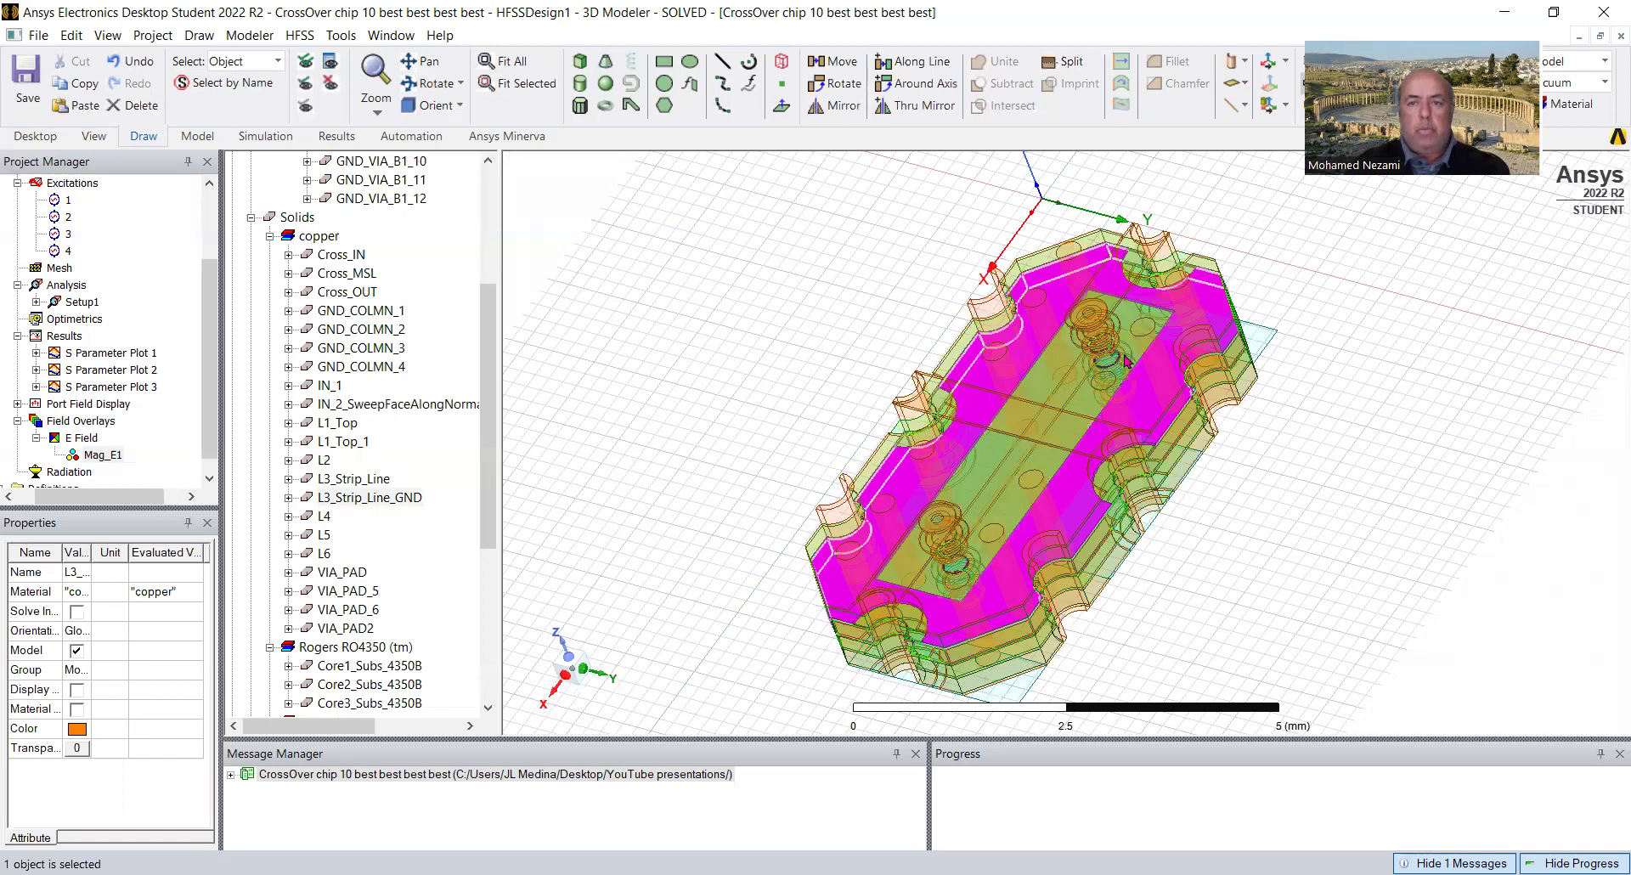
pyautogui.click(1223, 296)
pyautogui.click(1220, 268)
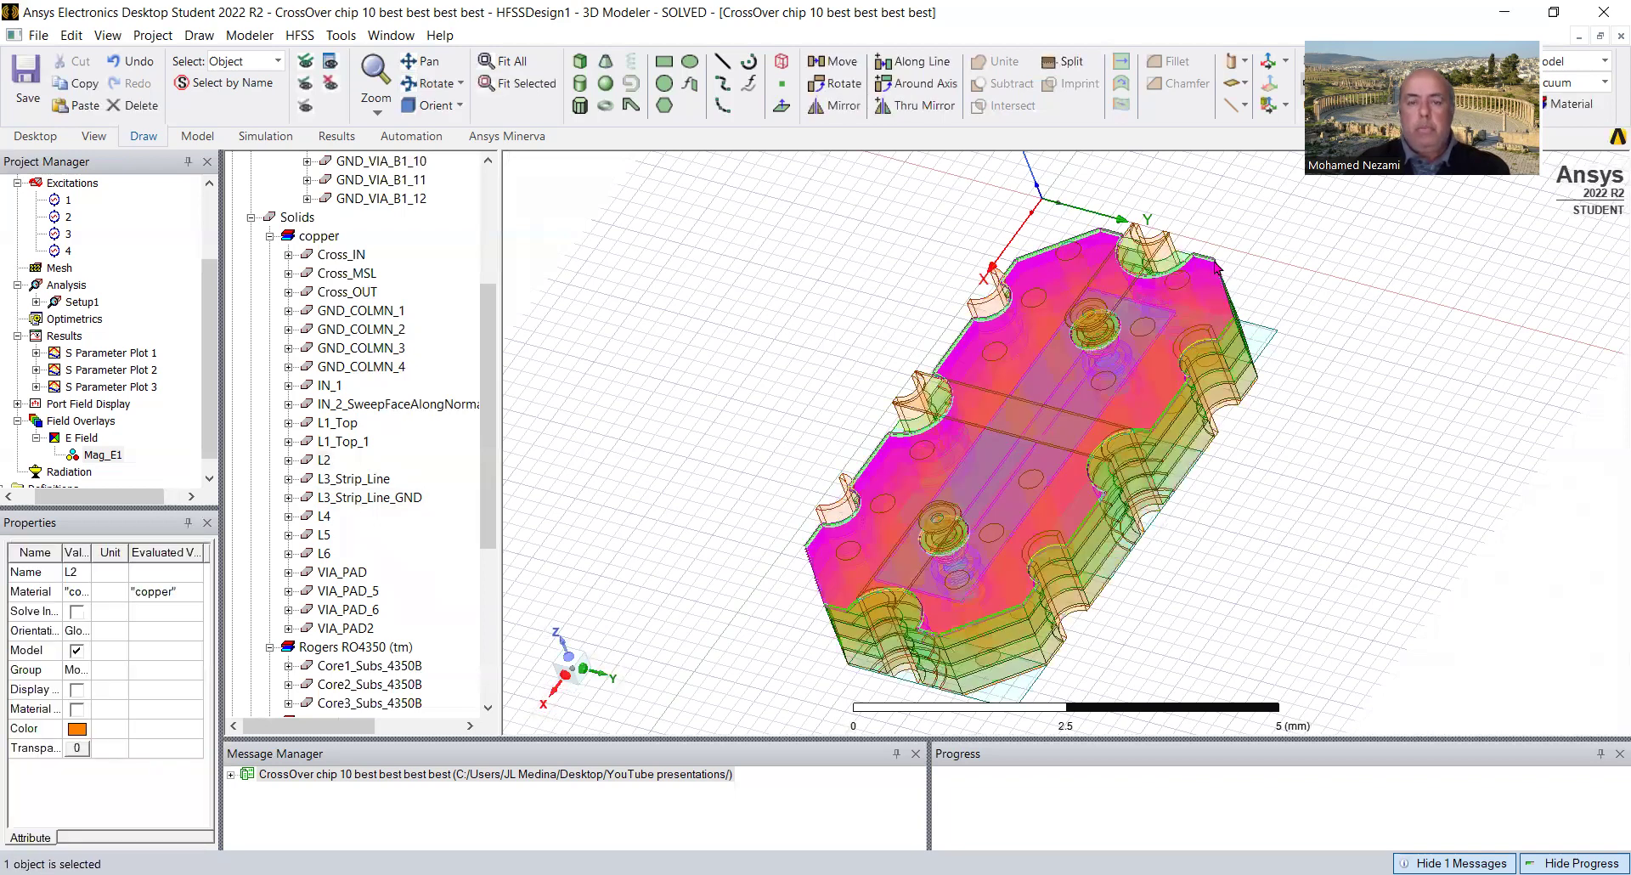
pyautogui.click(1218, 284)
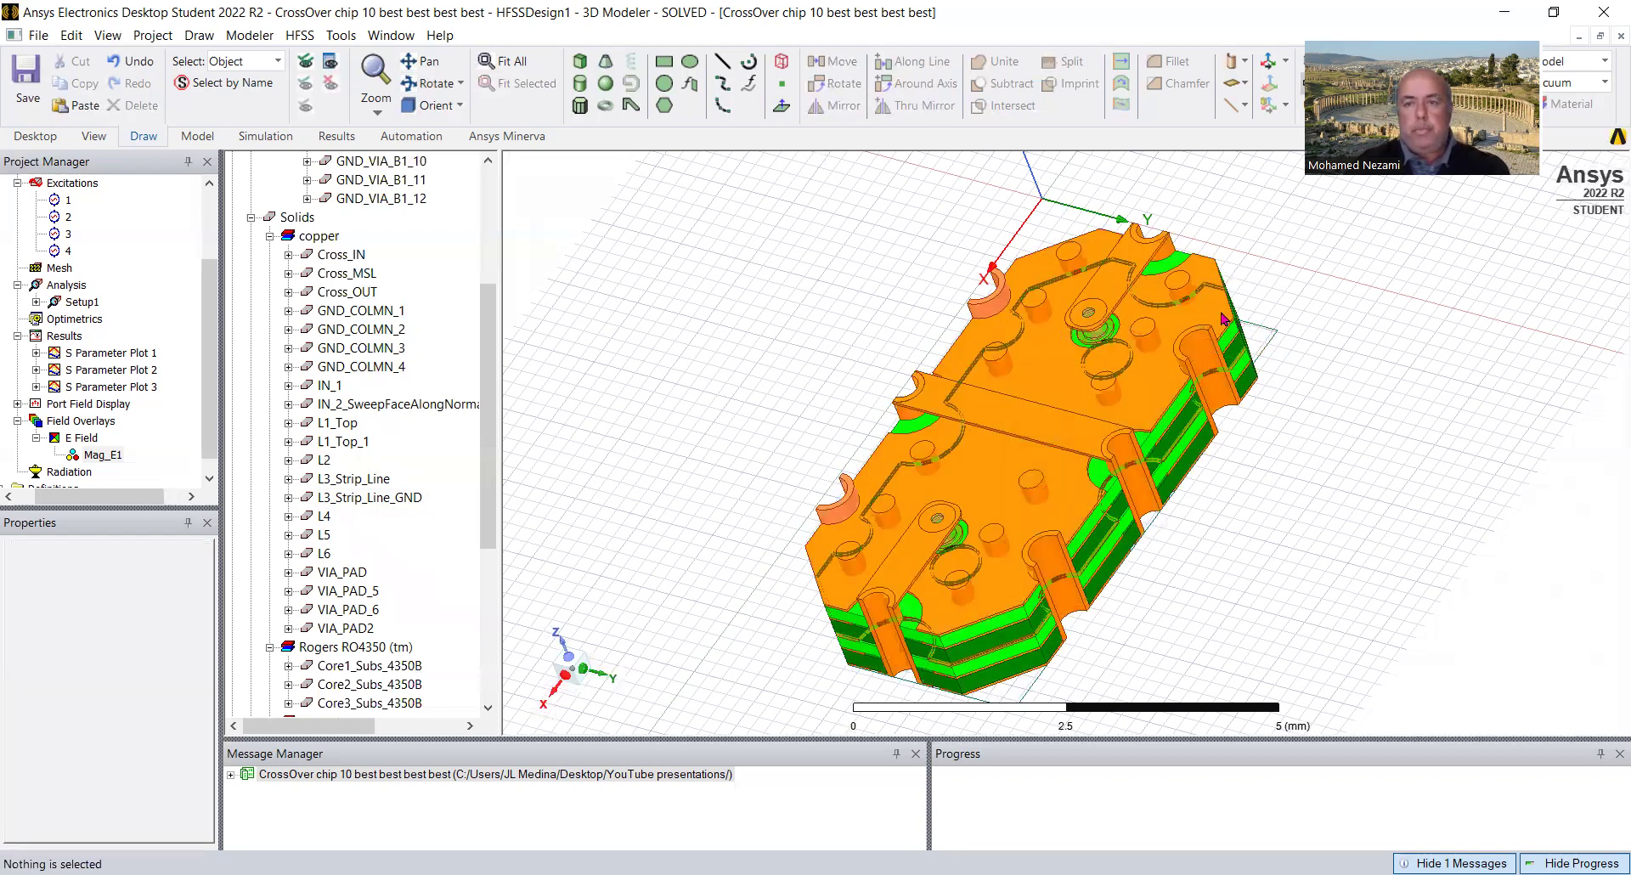
pyautogui.click(1209, 272)
pyautogui.click(1393, 425)
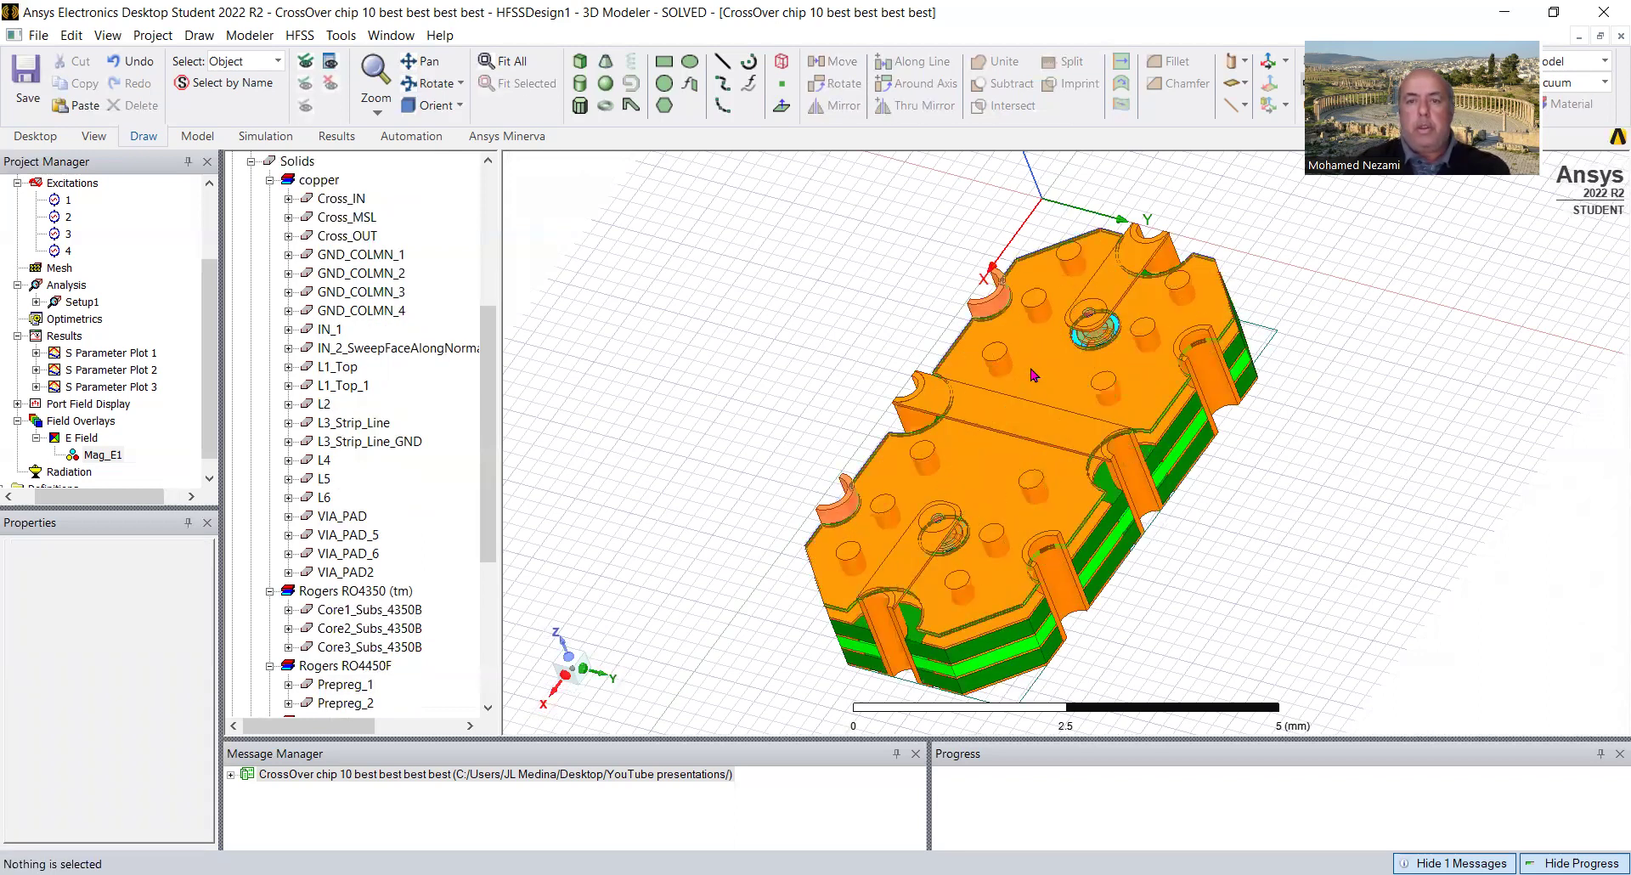
# Identify the L3_Strip_Line_GND layer, the L3 vacuum clearance strip and the L2 layer.
pyautogui.click(975, 347)
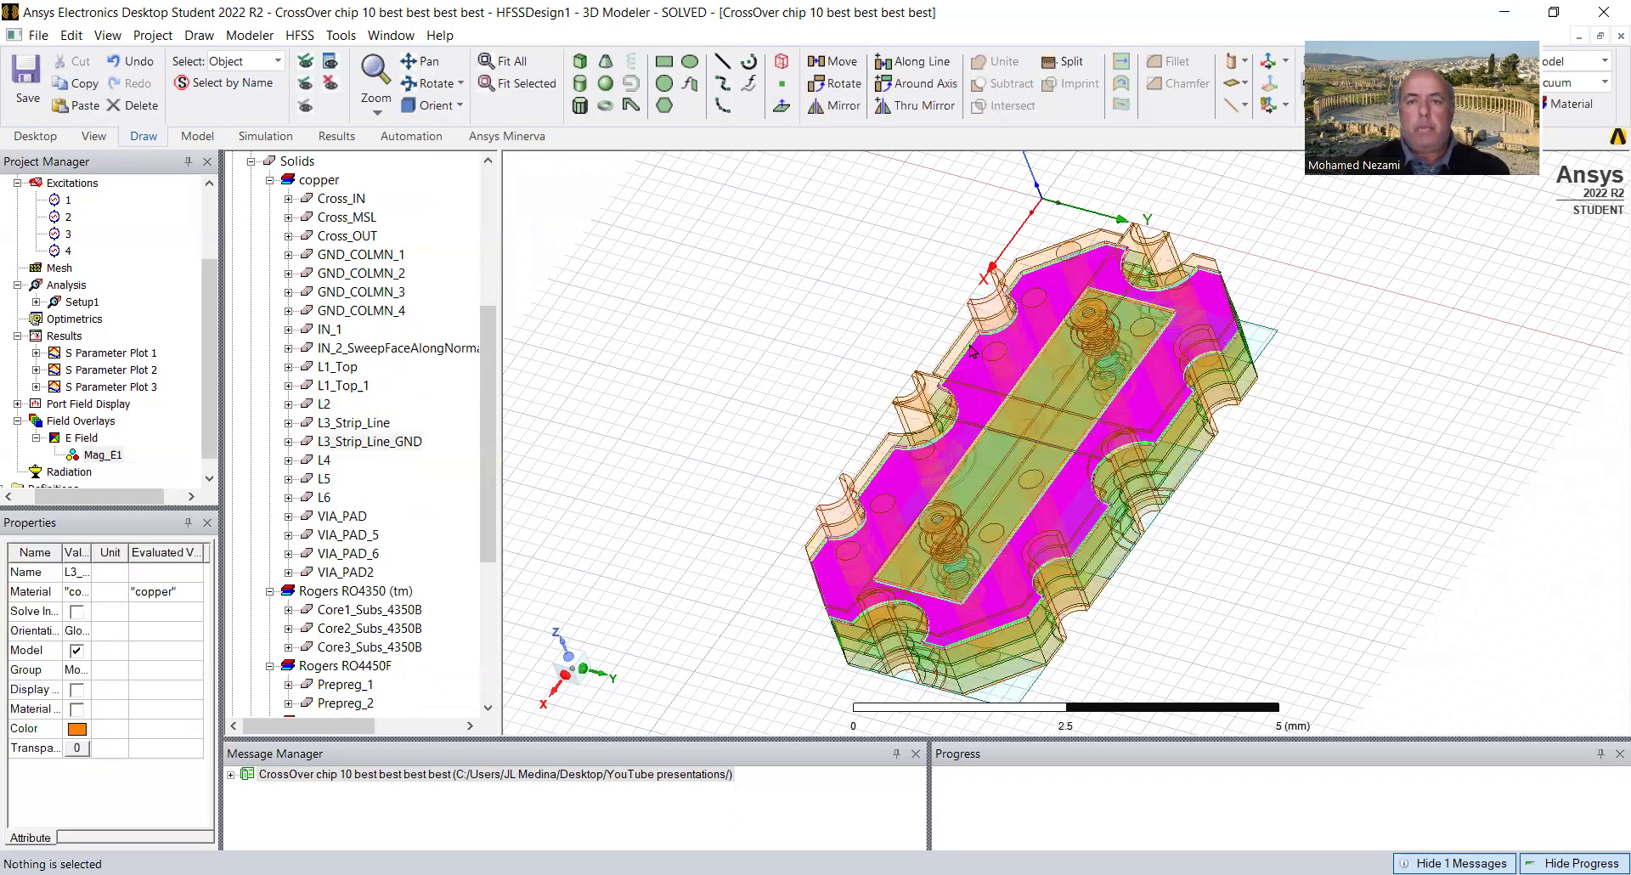
pyautogui.click(974, 346)
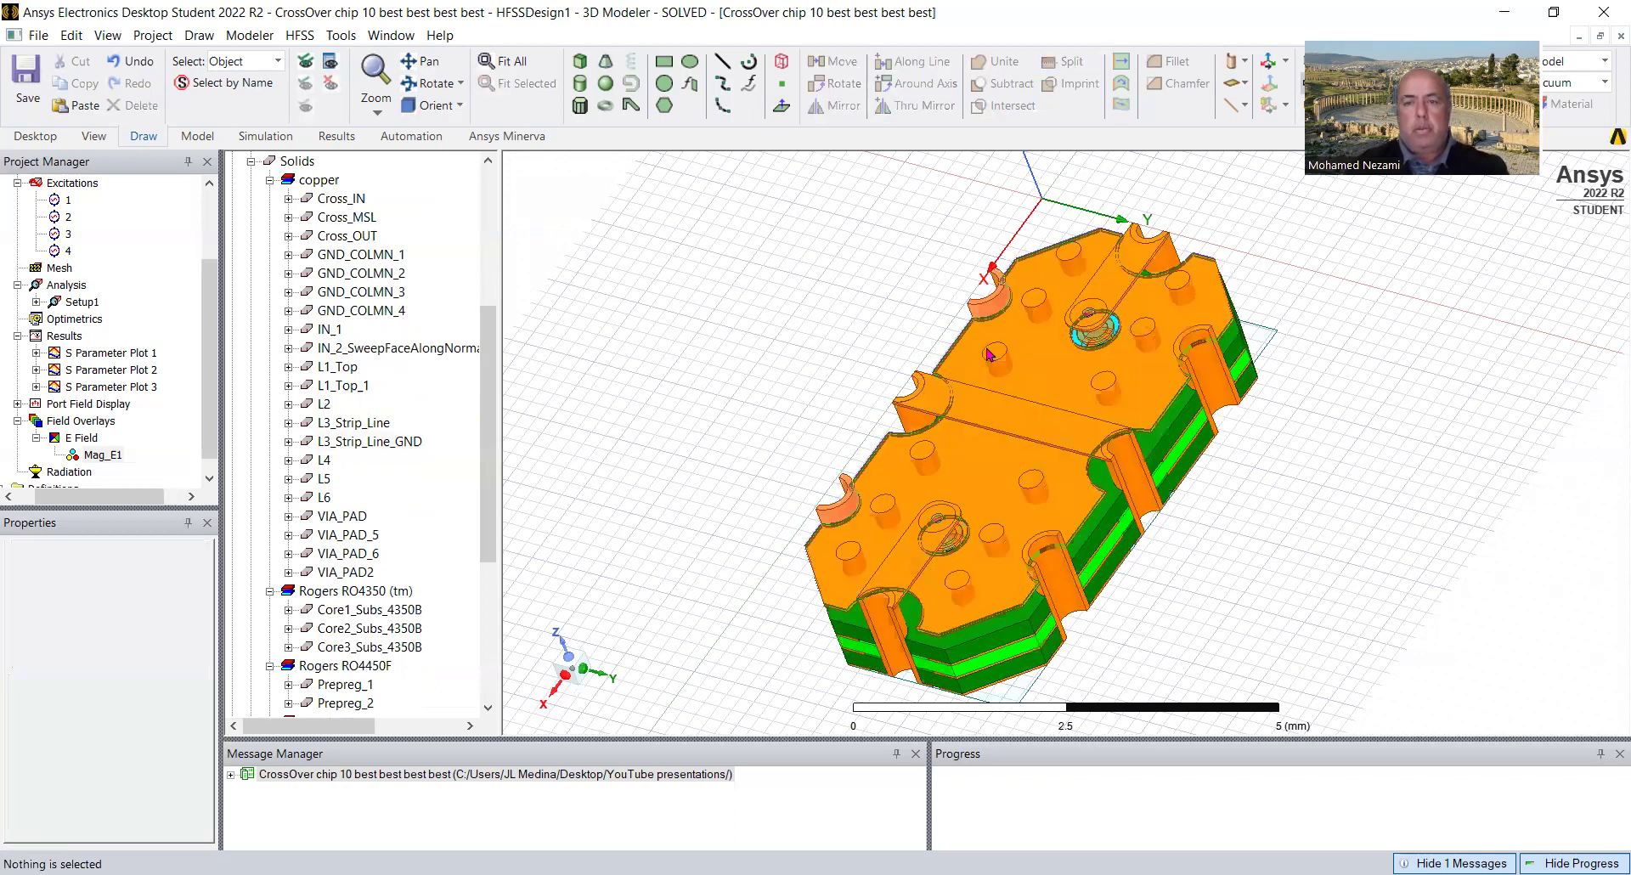
pyautogui.click(1036, 361)
pyautogui.click(1036, 361)
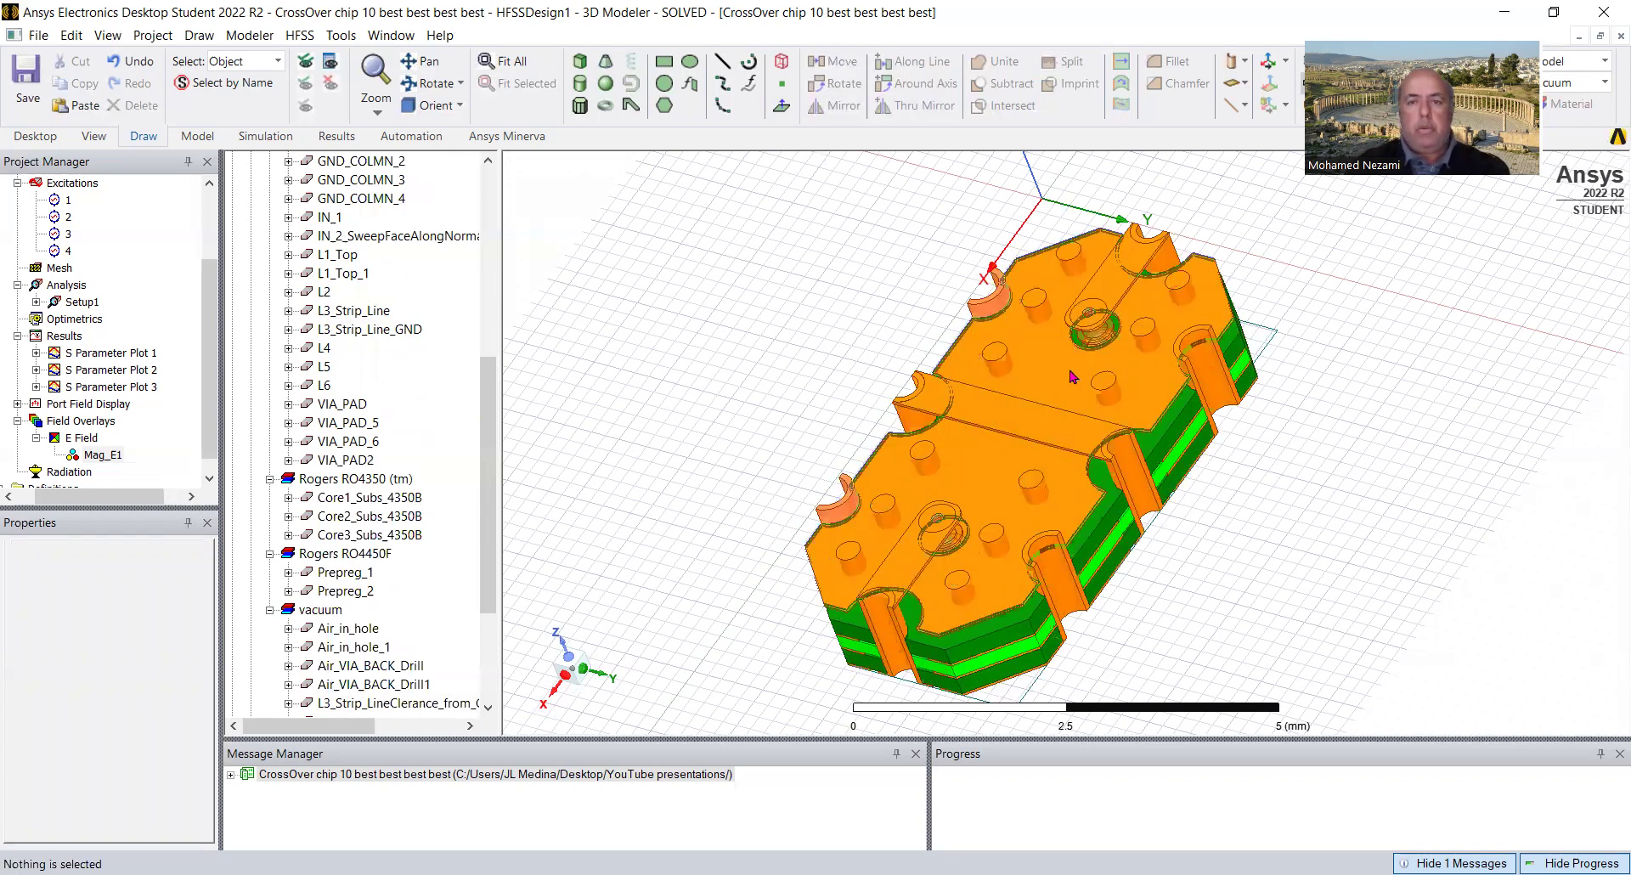
pyautogui.click(1041, 370)
pyautogui.click(1041, 370)
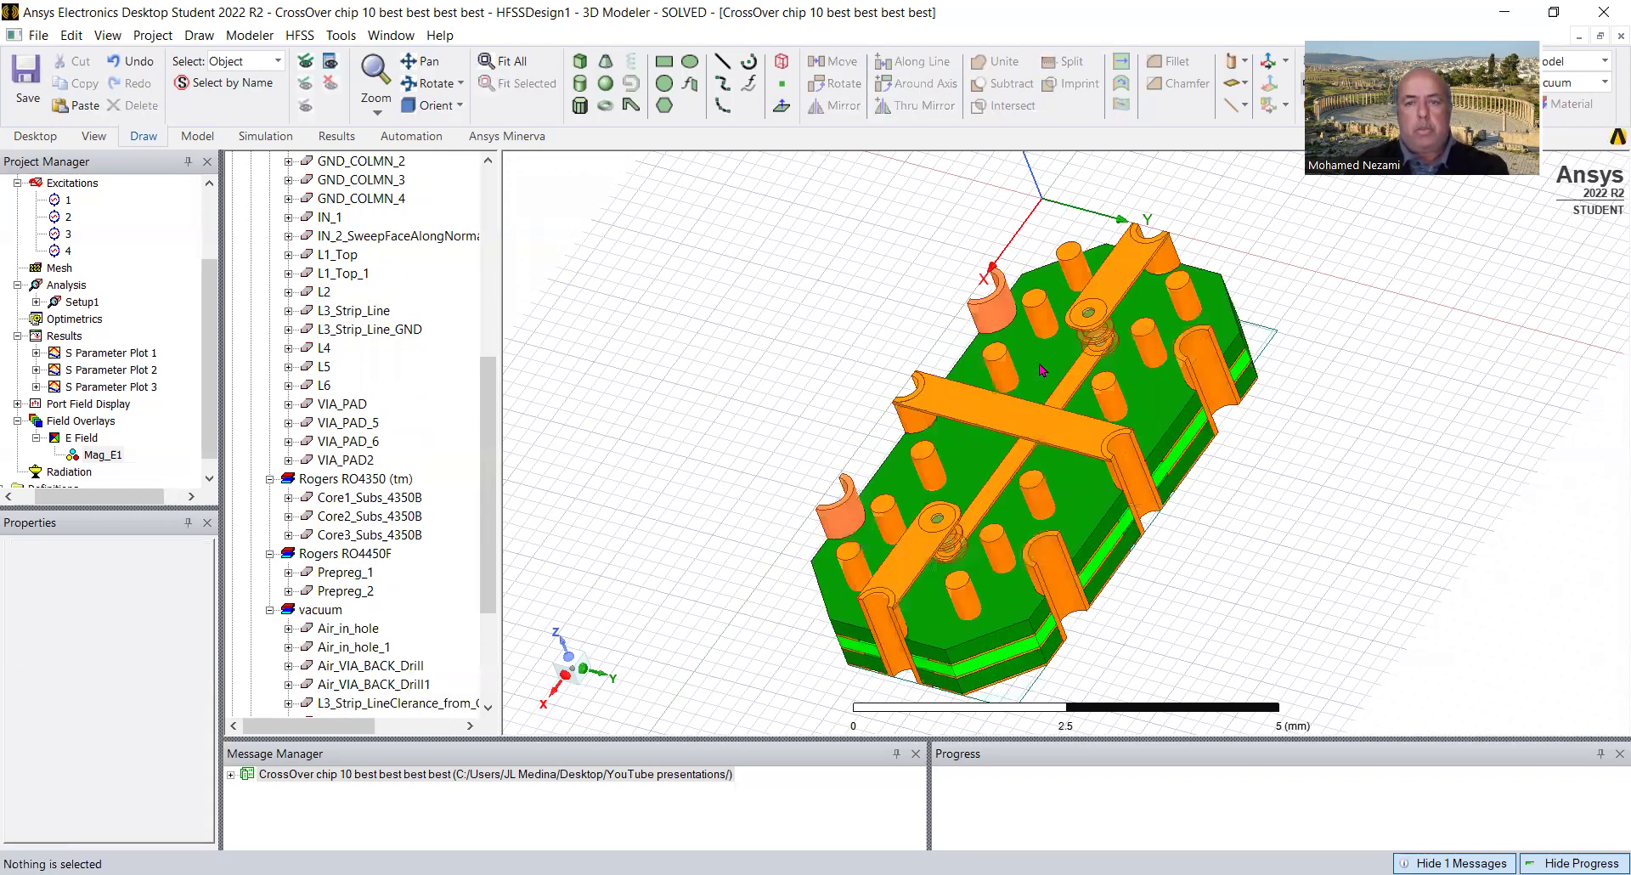
# Delete the top layer, the next exposed layer and the green prepreg layer.
pyautogui.click(1041, 370)
pyautogui.press('Delete')
pyautogui.click(1041, 370)
pyautogui.press('Delete')
pyautogui.click(1042, 371)
pyautogui.press('Delete')
# Delete the copper ground layer, the Core3_Subs_4350B substrate and the bottom L6 copper layer.
pyautogui.click(1041, 371)
pyautogui.press('Delete')
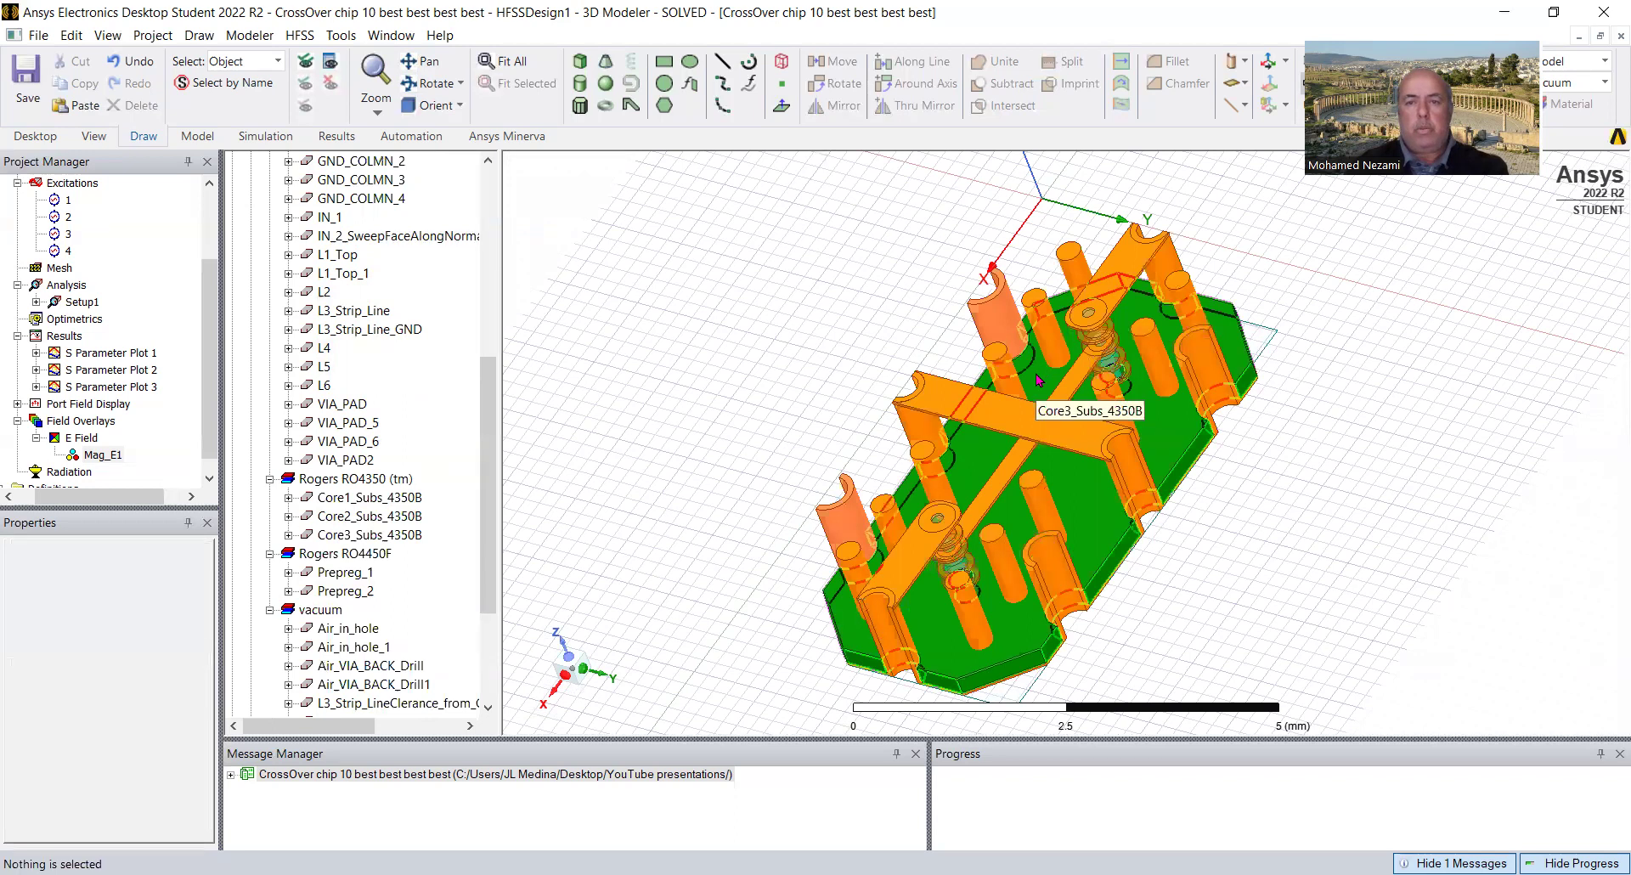
pyautogui.click(1040, 373)
pyautogui.press('Delete')
pyautogui.click(1035, 384)
pyautogui.press('Delete')
pyautogui.click(429, 84)
# Orbit and zoom in on the stacked via pads and crossing copper strips from several angles.
pyautogui.moveTo(1068, 408); pyautogui.dragTo(940, 381)
pyautogui.scroll(3, 866, 621)
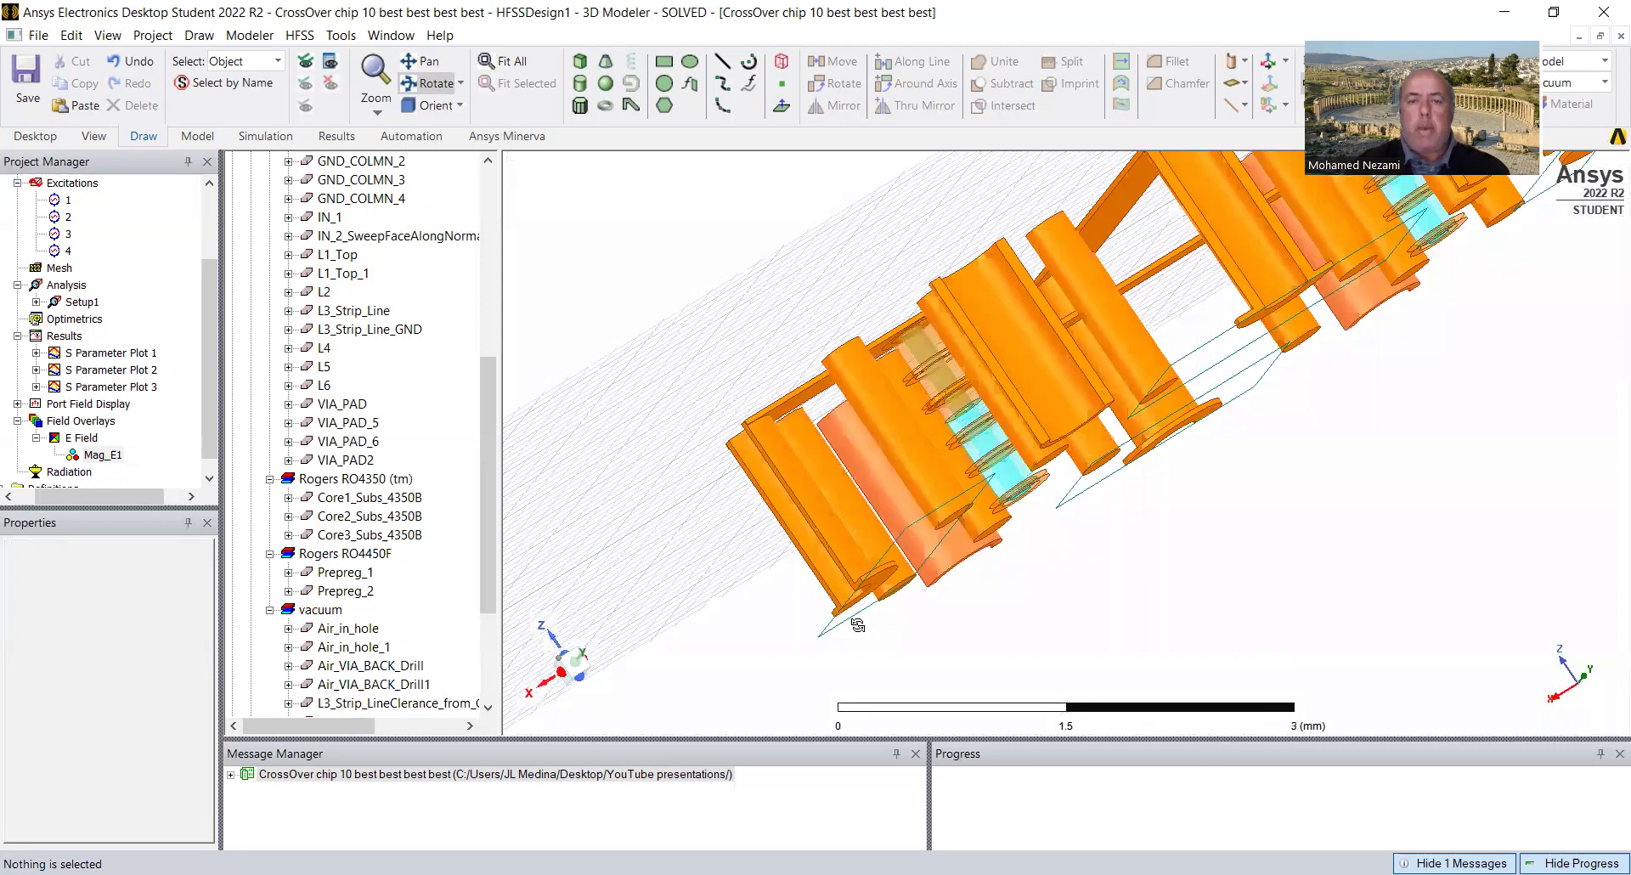
pyautogui.moveTo(908, 563); pyautogui.dragTo(854, 637)
pyautogui.moveTo(883, 550); pyautogui.dragTo(954, 526)
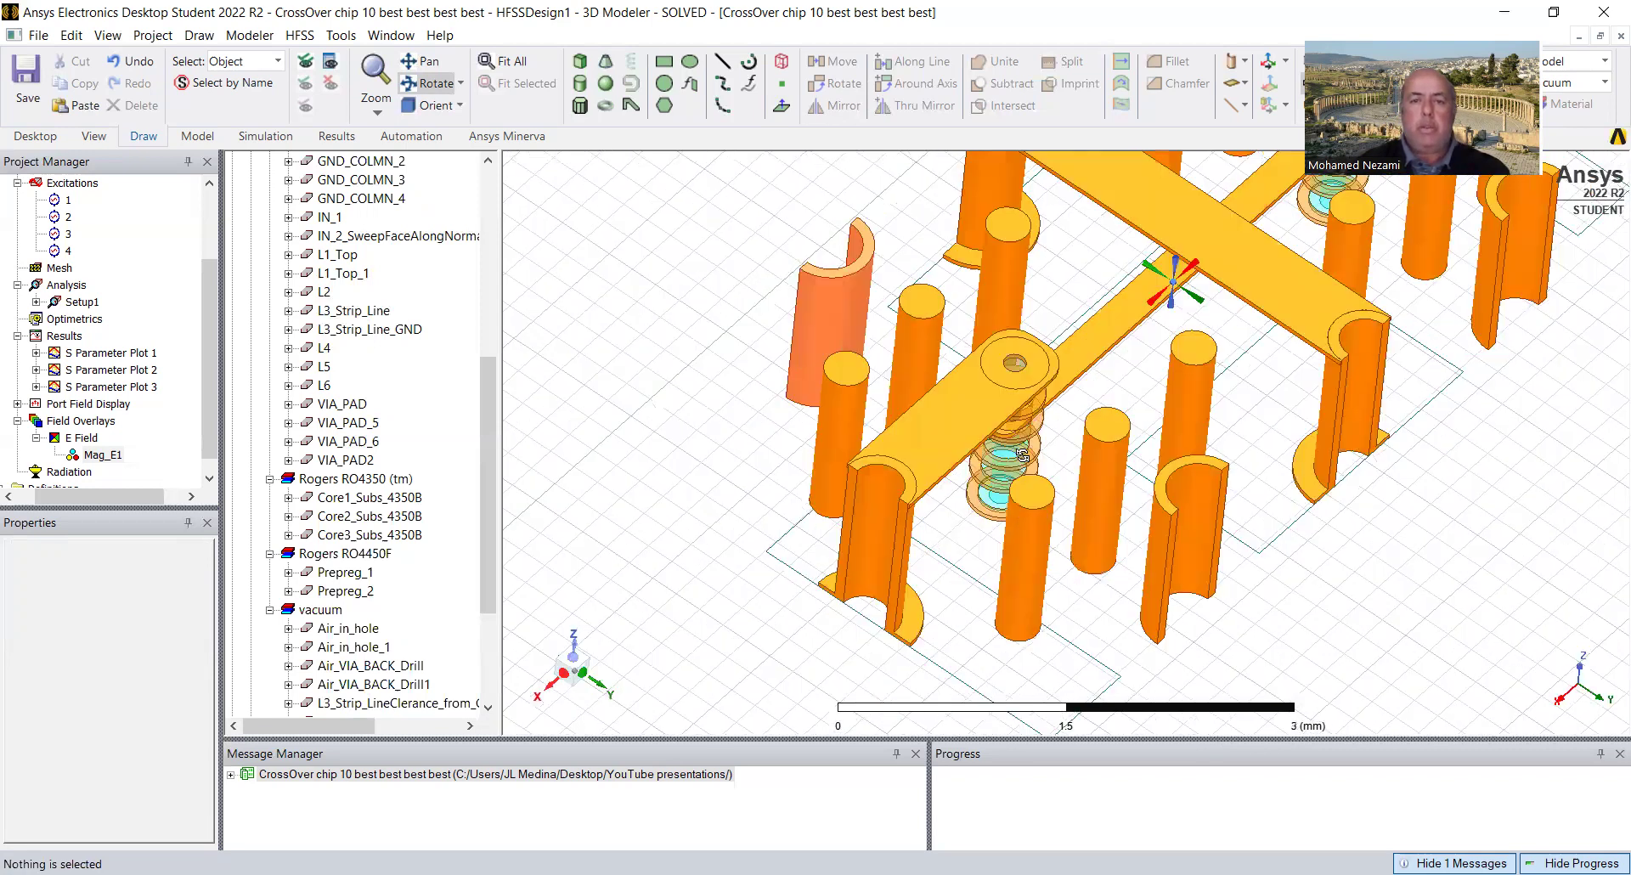
pyautogui.moveTo(1021, 455); pyautogui.dragTo(962, 503)
pyautogui.moveTo(932, 554); pyautogui.dragTo(735, 583)
pyautogui.moveTo(973, 479); pyautogui.dragTo(987, 467)
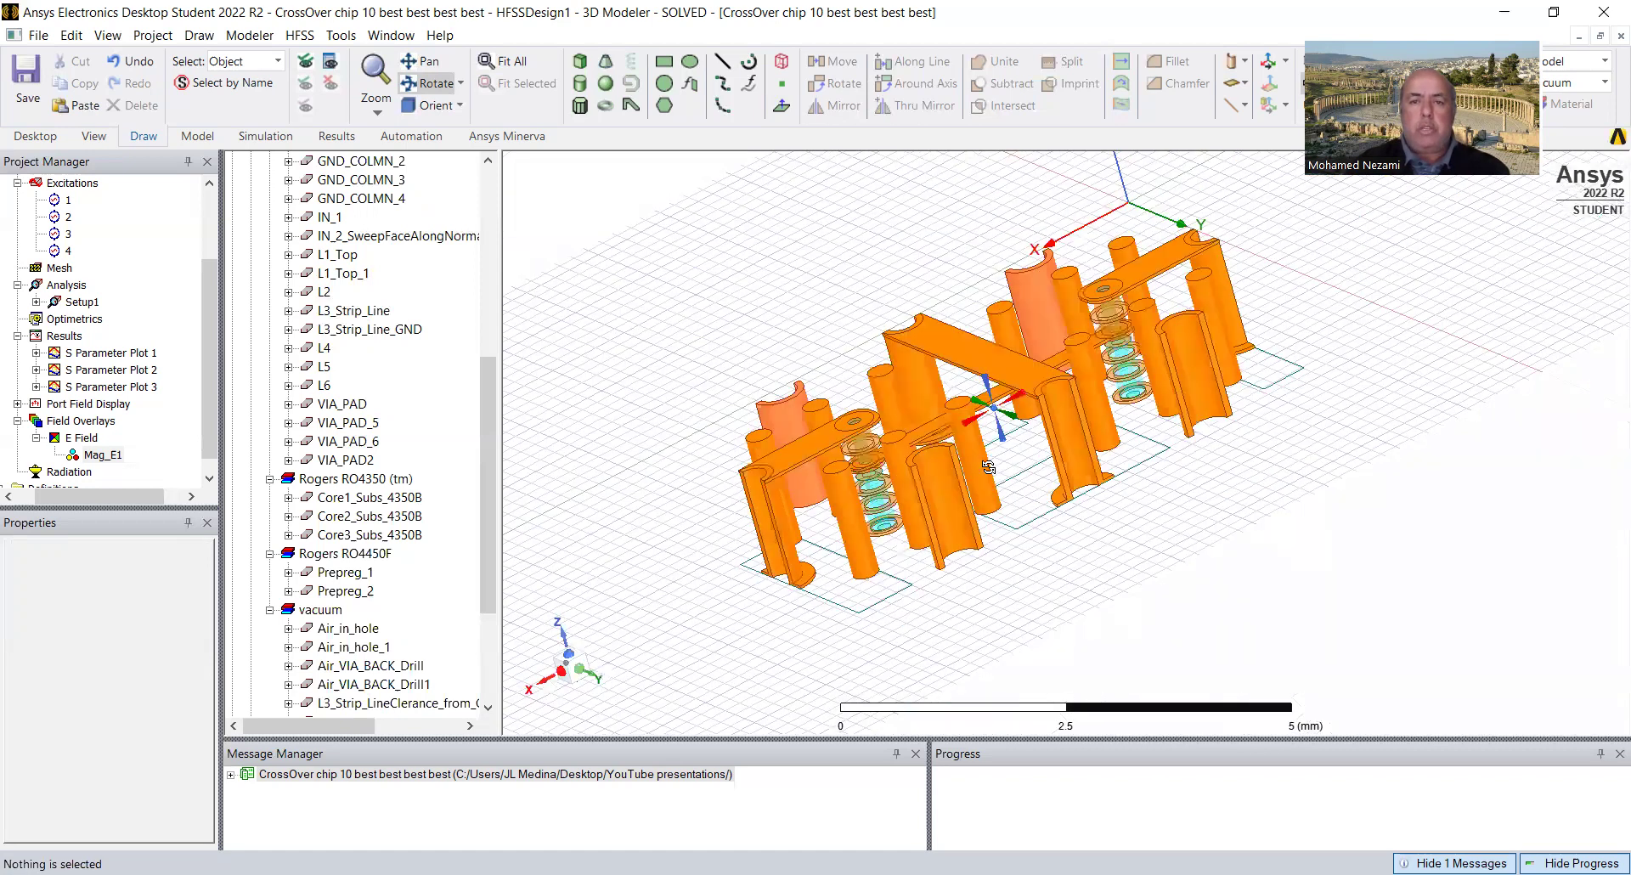
pyautogui.scroll(3, 881, 462)
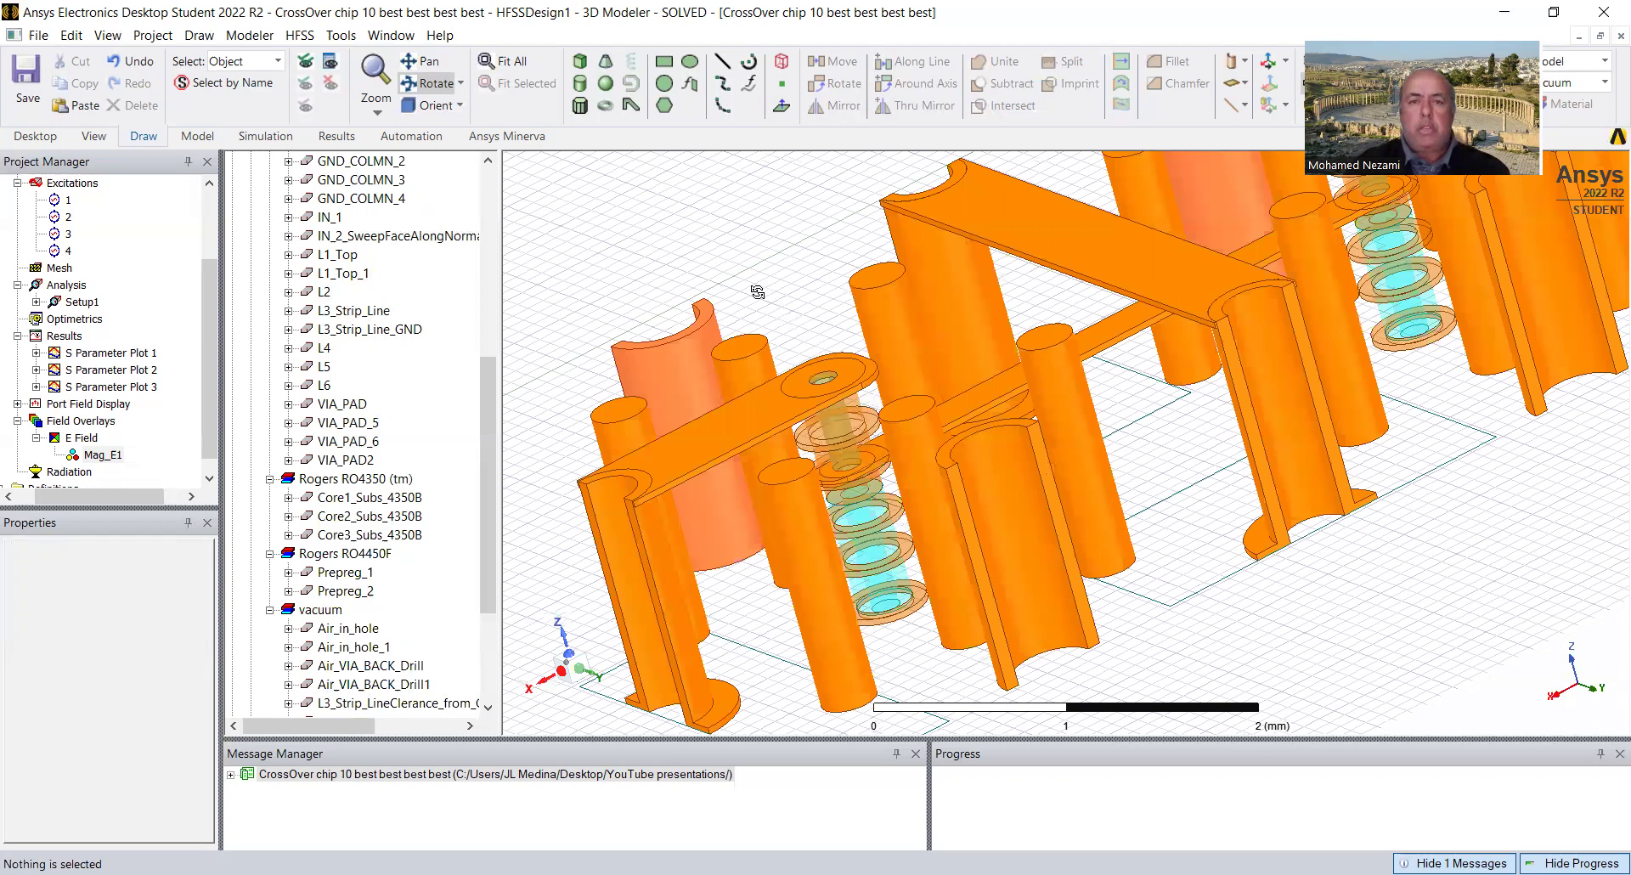
# Set the VIA_PAD_6 pad stack's transparency to 0 so it displays opaque.
pyautogui.press('Escape')
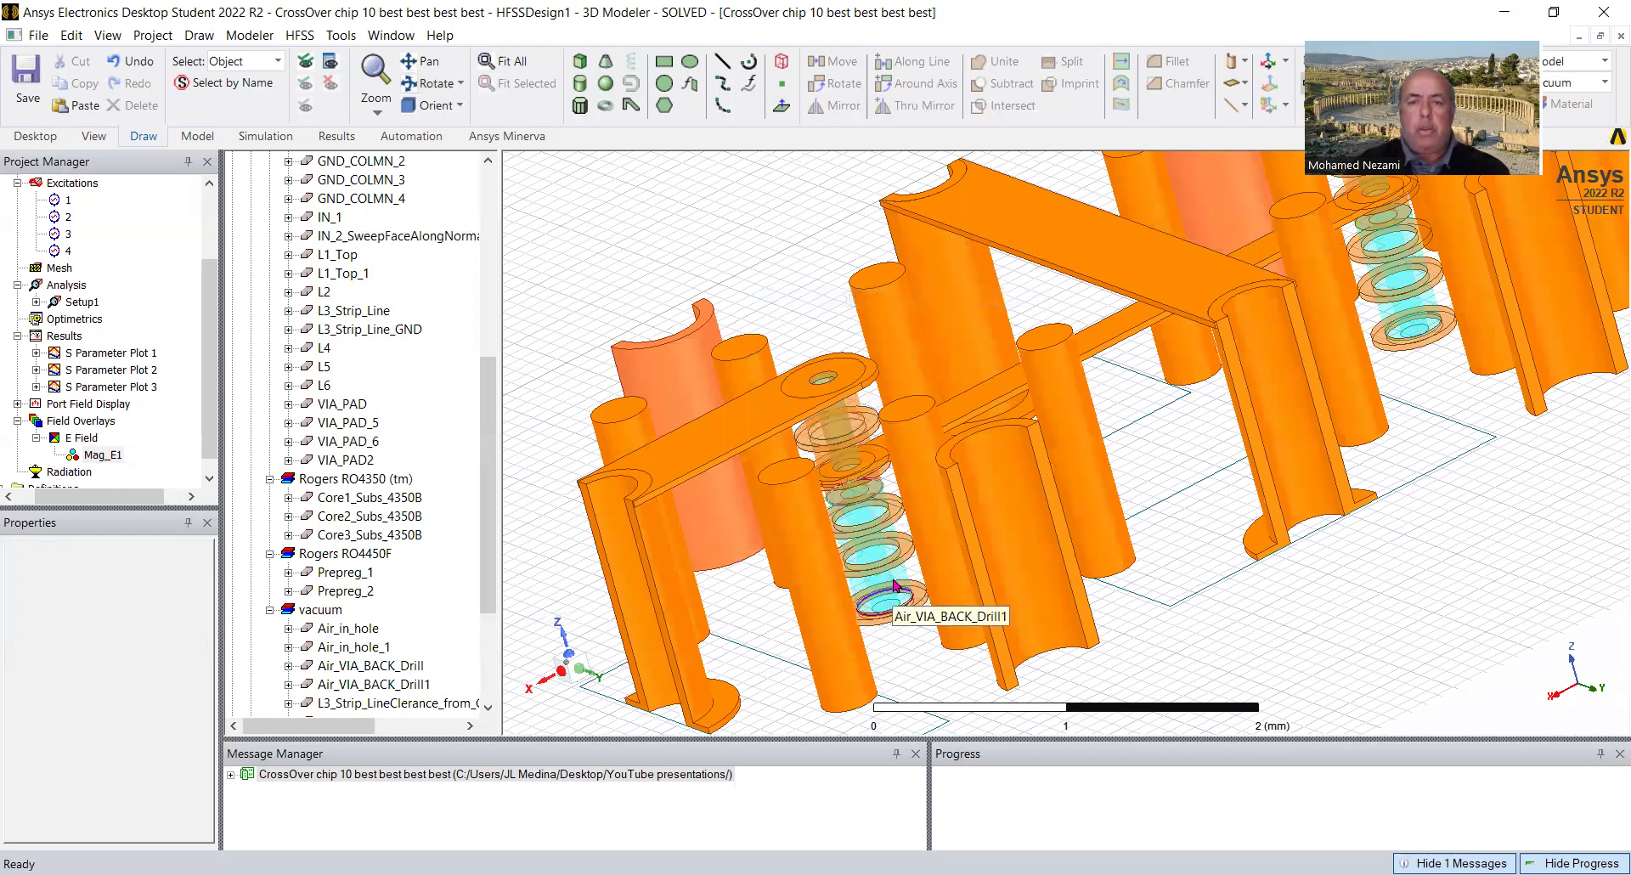
pyautogui.click(899, 585)
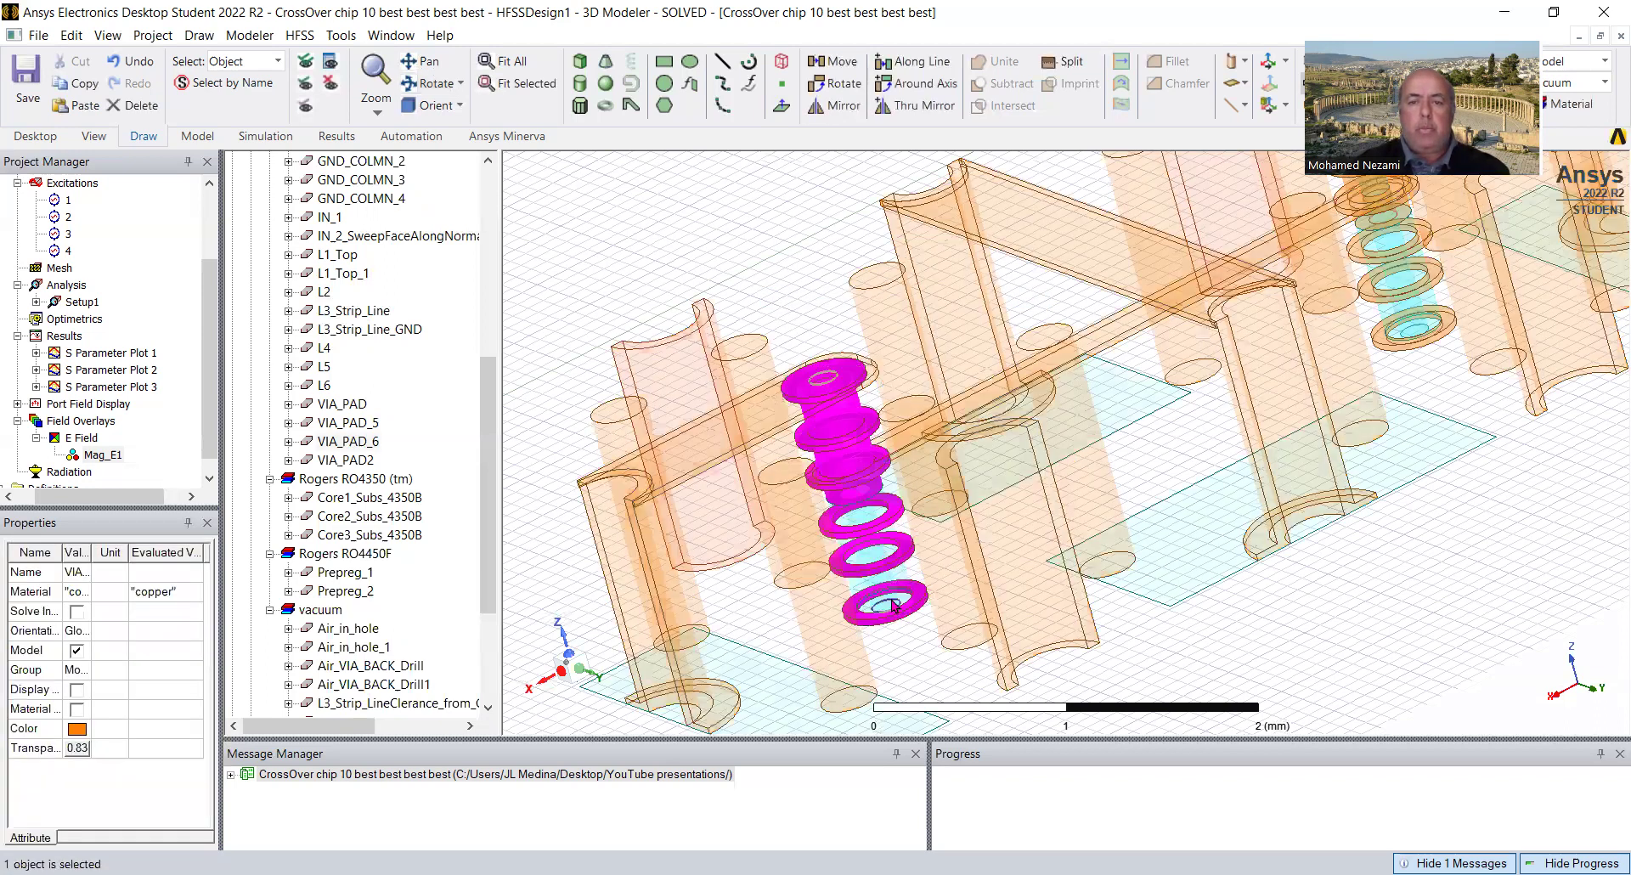
pyautogui.click(892, 606)
pyautogui.click(892, 607)
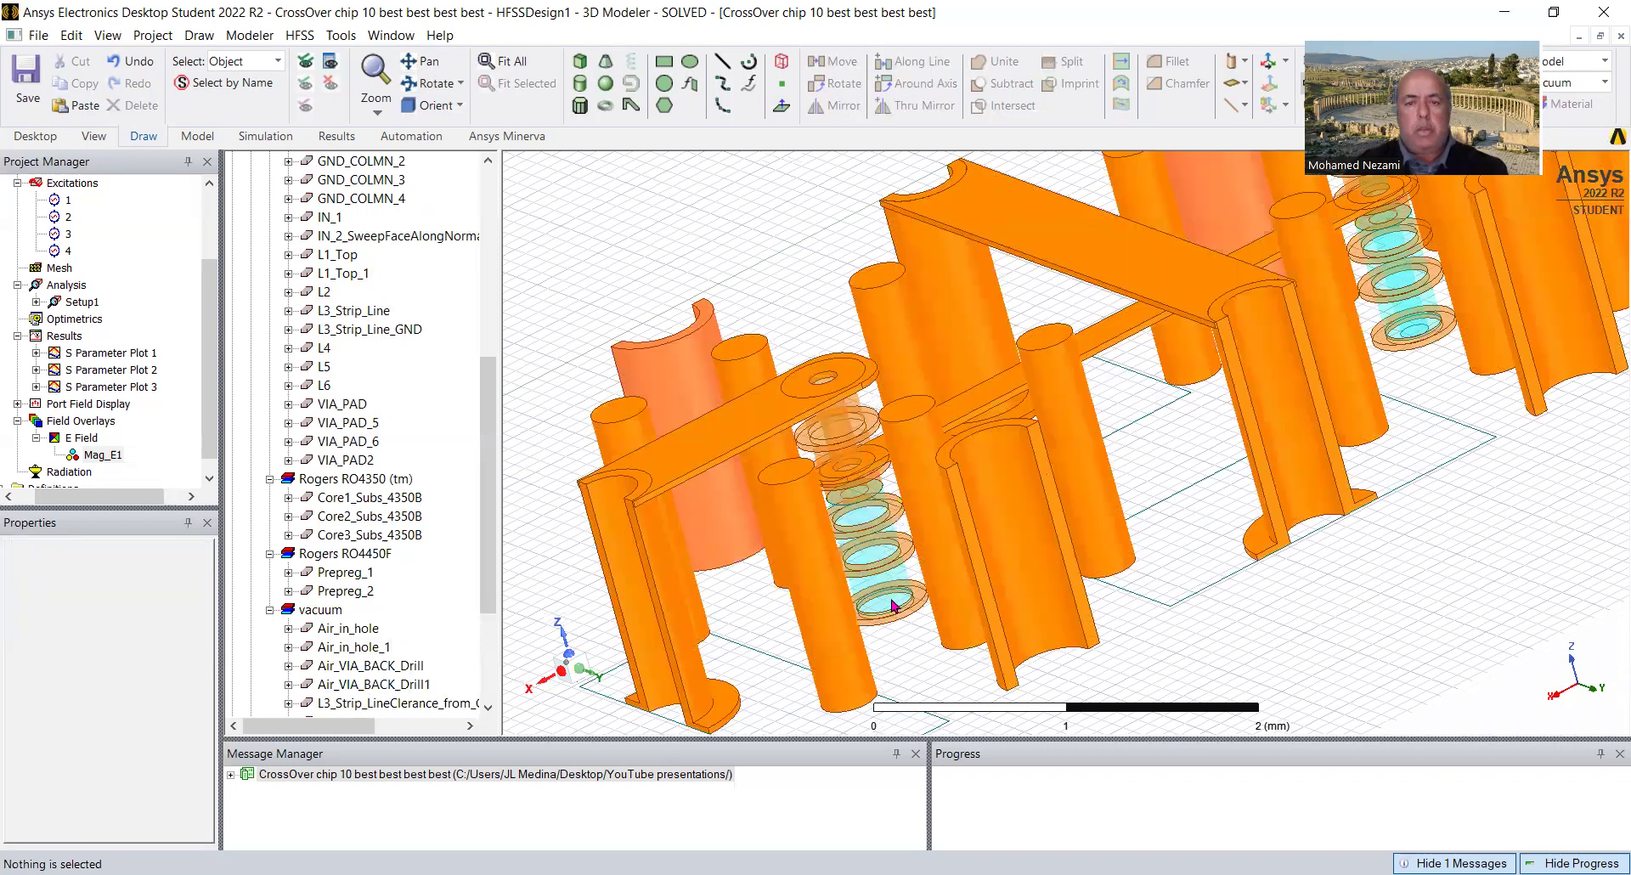
pyautogui.click(892, 601)
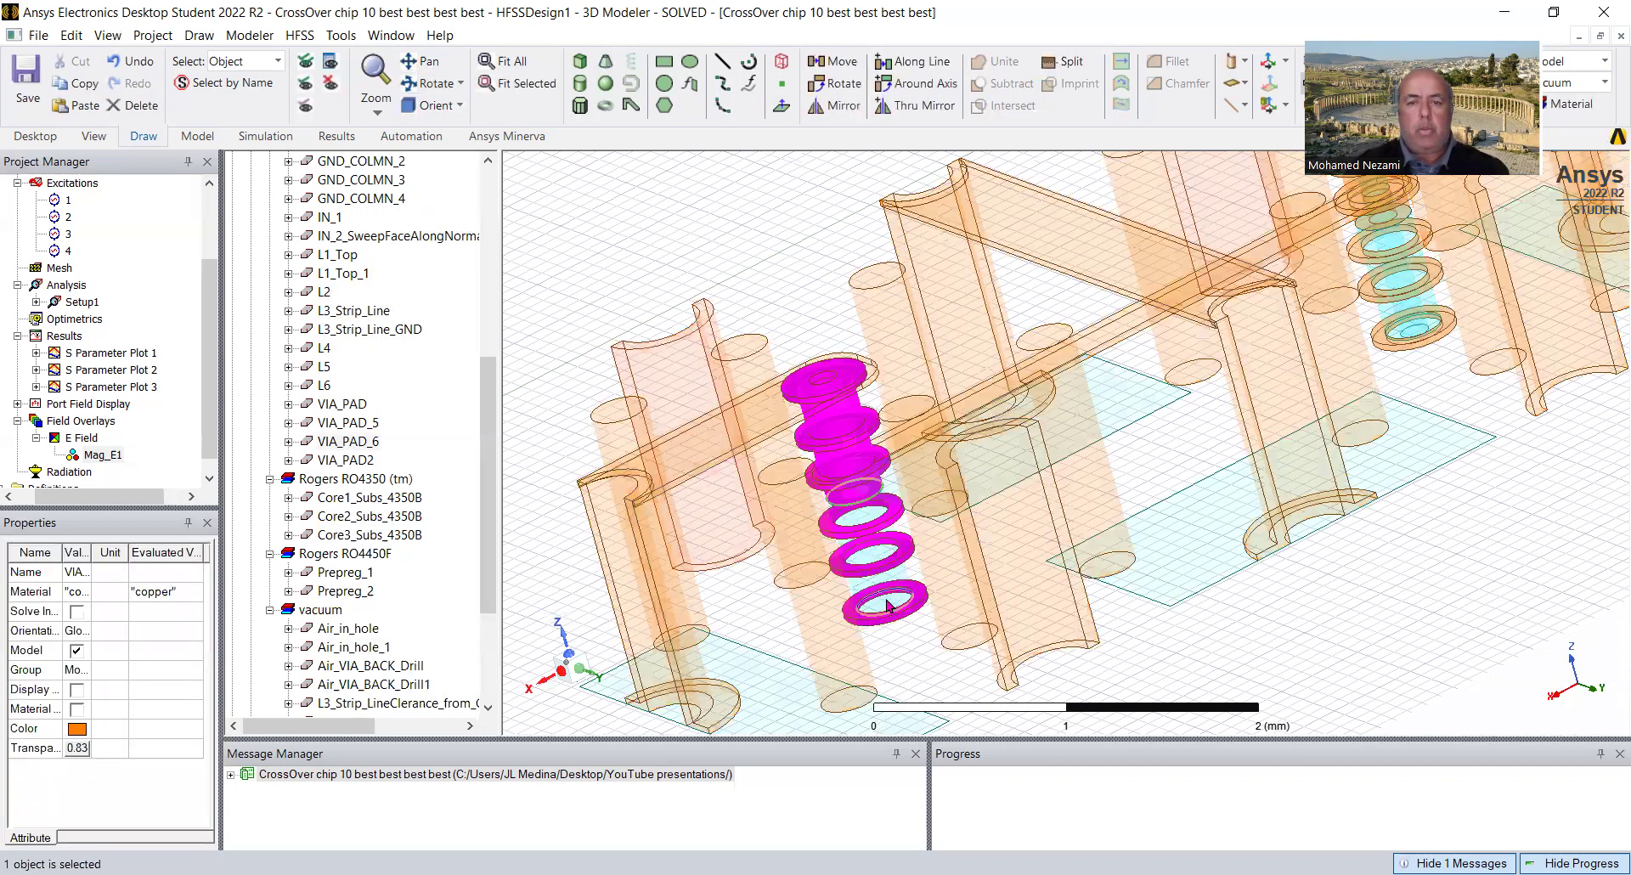
pyautogui.click(891, 603)
pyautogui.click(887, 605)
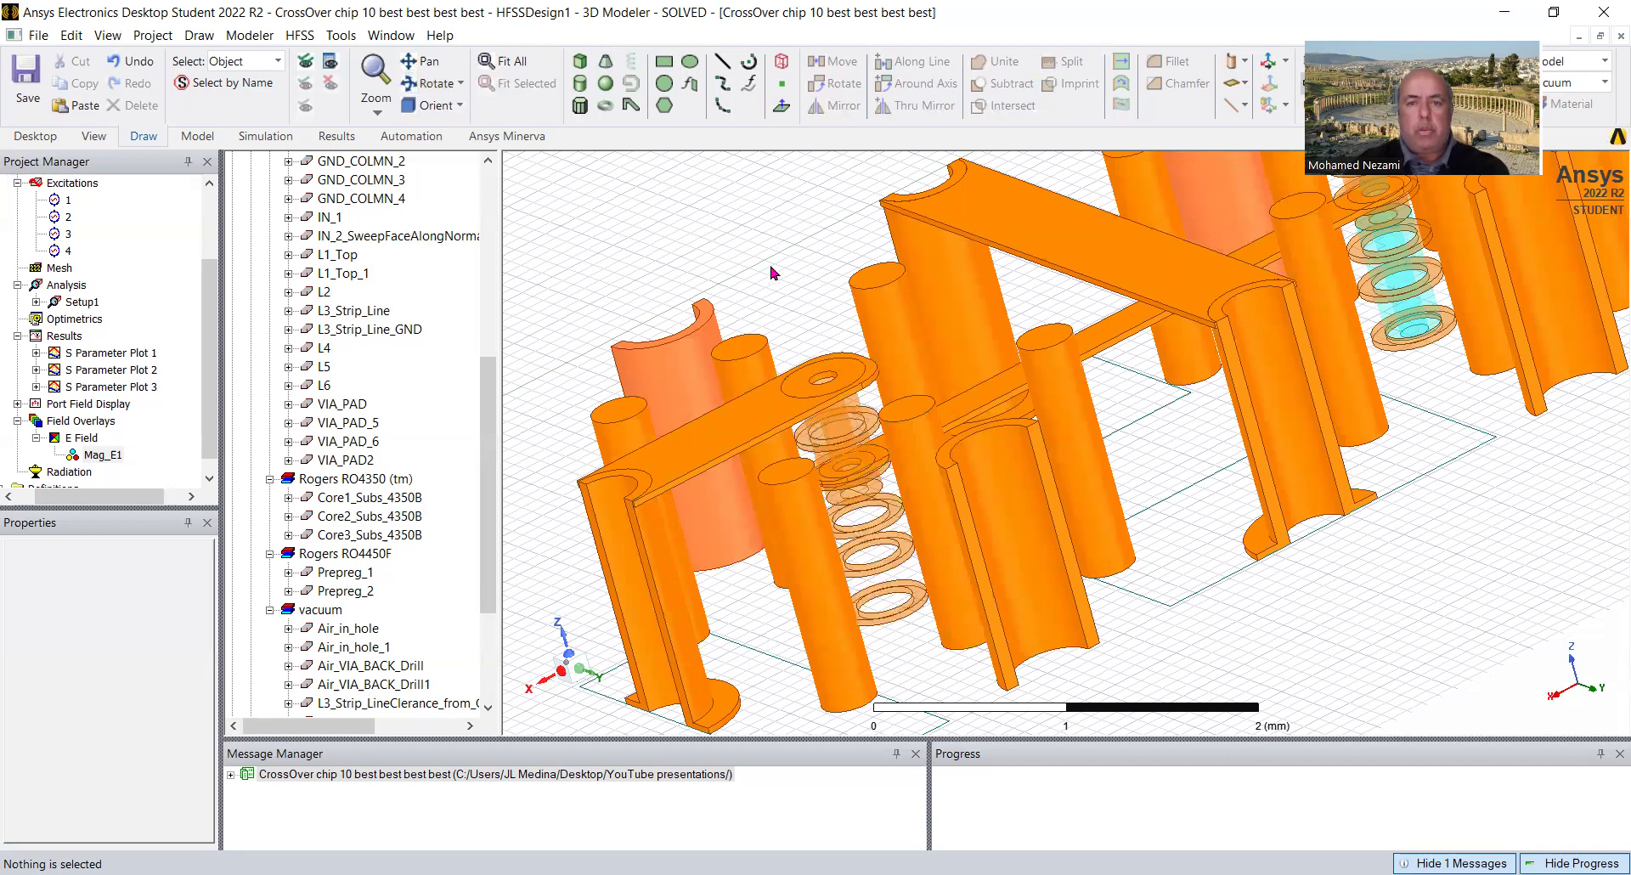
pyautogui.scroll(-2, 805, 371)
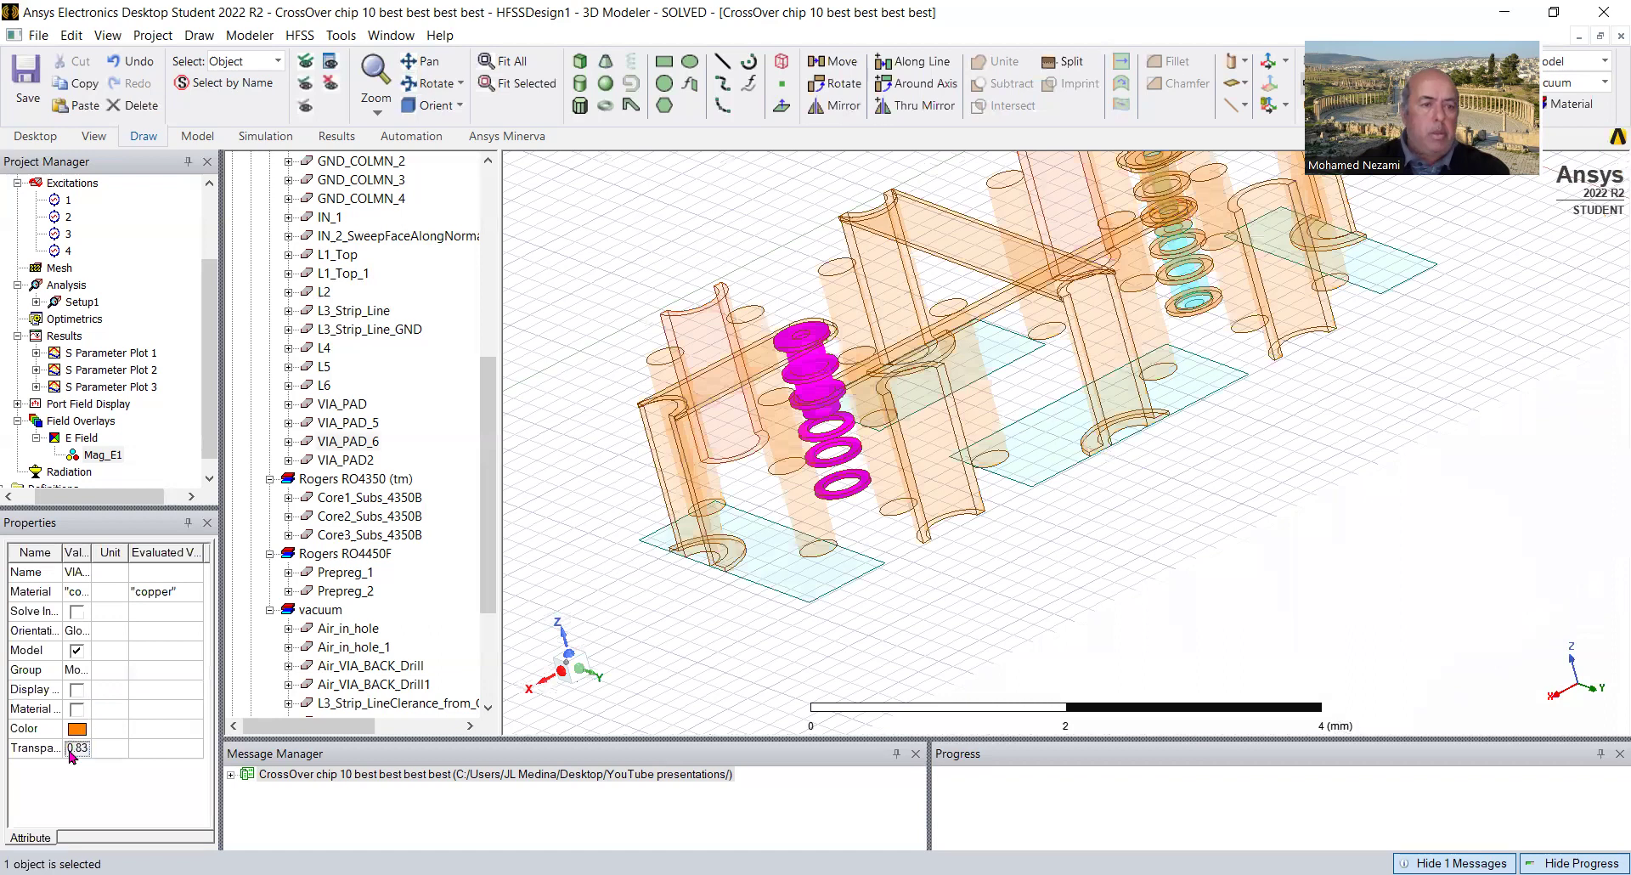
pyautogui.click(73, 749)
pyautogui.moveTo(847, 425); pyautogui.dragTo(675, 442)
pyautogui.click(752, 484)
pyautogui.click(1131, 564)
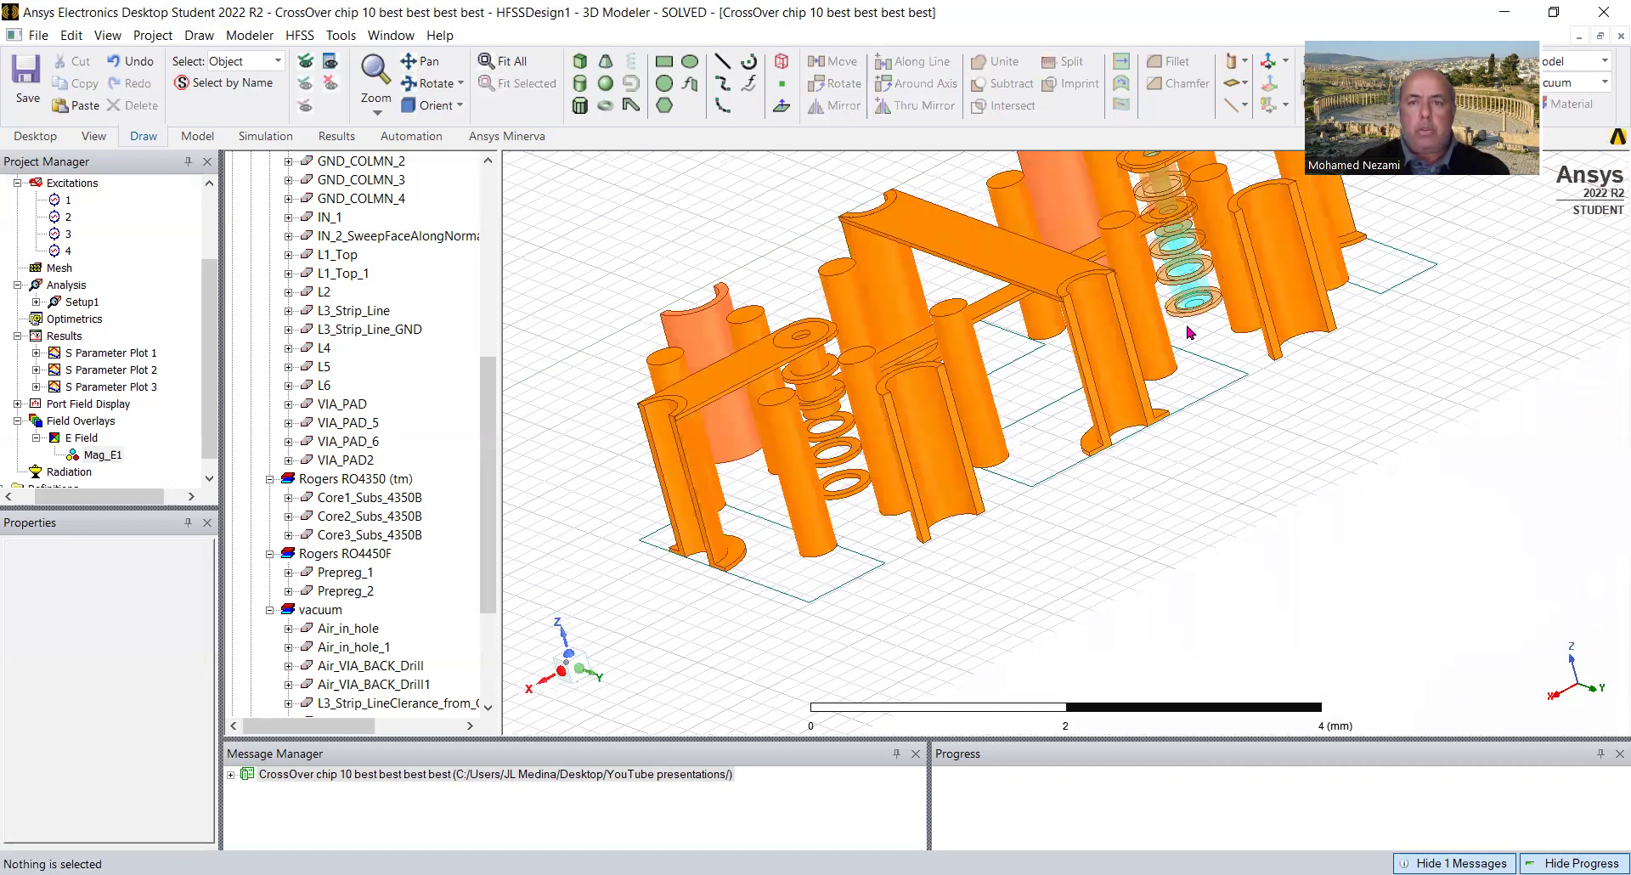
# Select the larger via object in the via stack and set its transparency to 0.
pyautogui.scroll(1, 1180, 222)
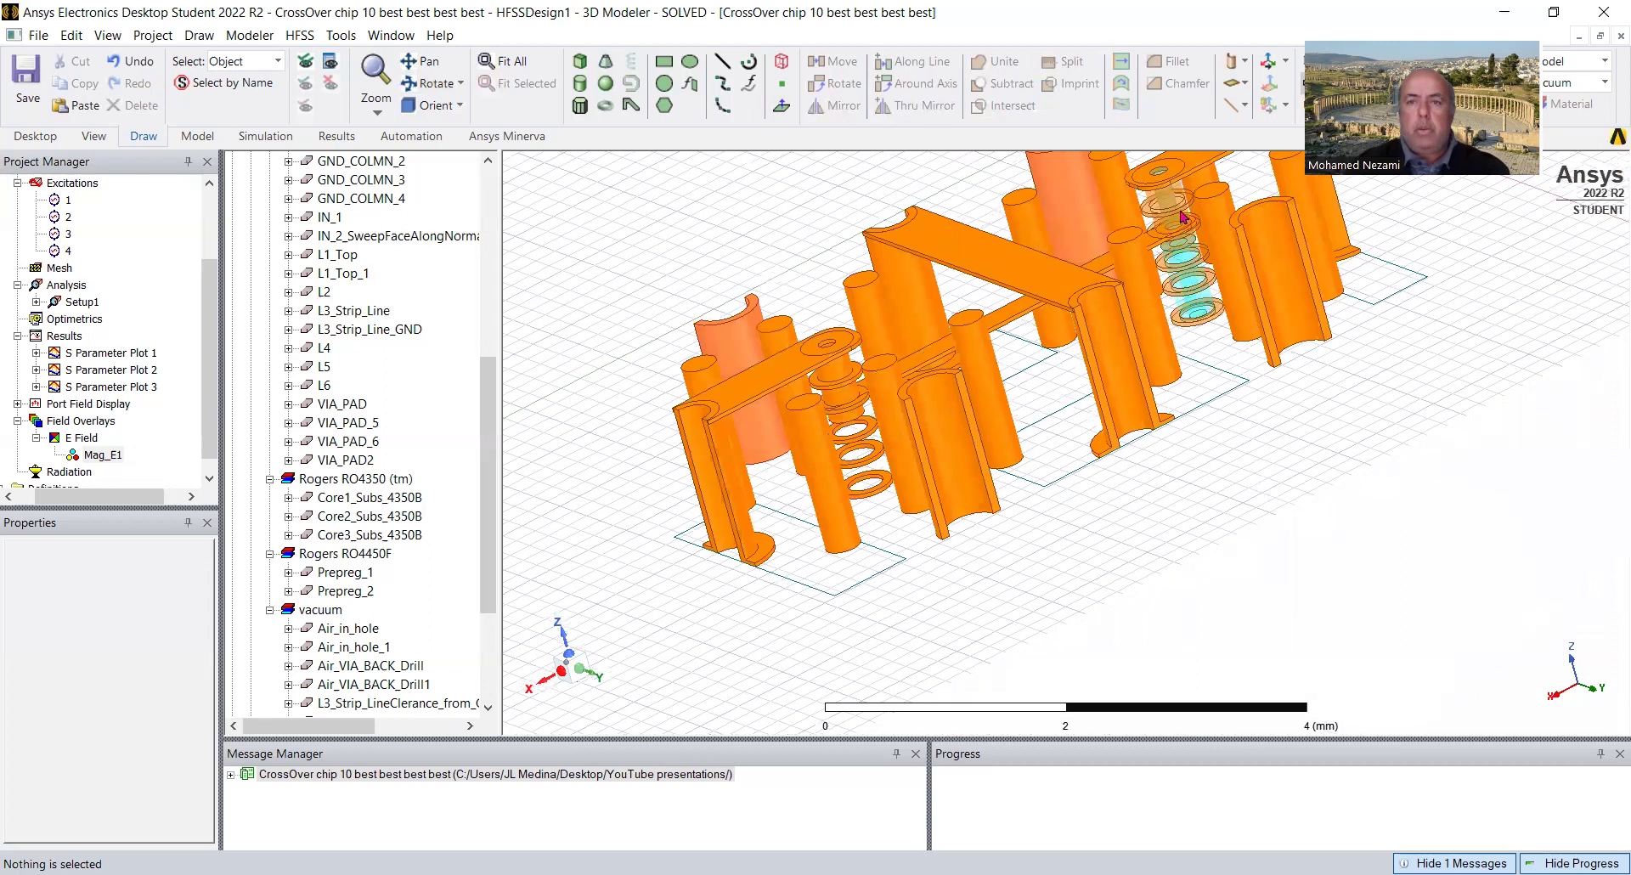
pyautogui.keyDown('alt'); pyautogui.moveTo(1181, 223); pyautogui.dragTo(1193, 217); pyautogui.keyUp('alt')
pyautogui.scroll(2, 1233, 478)
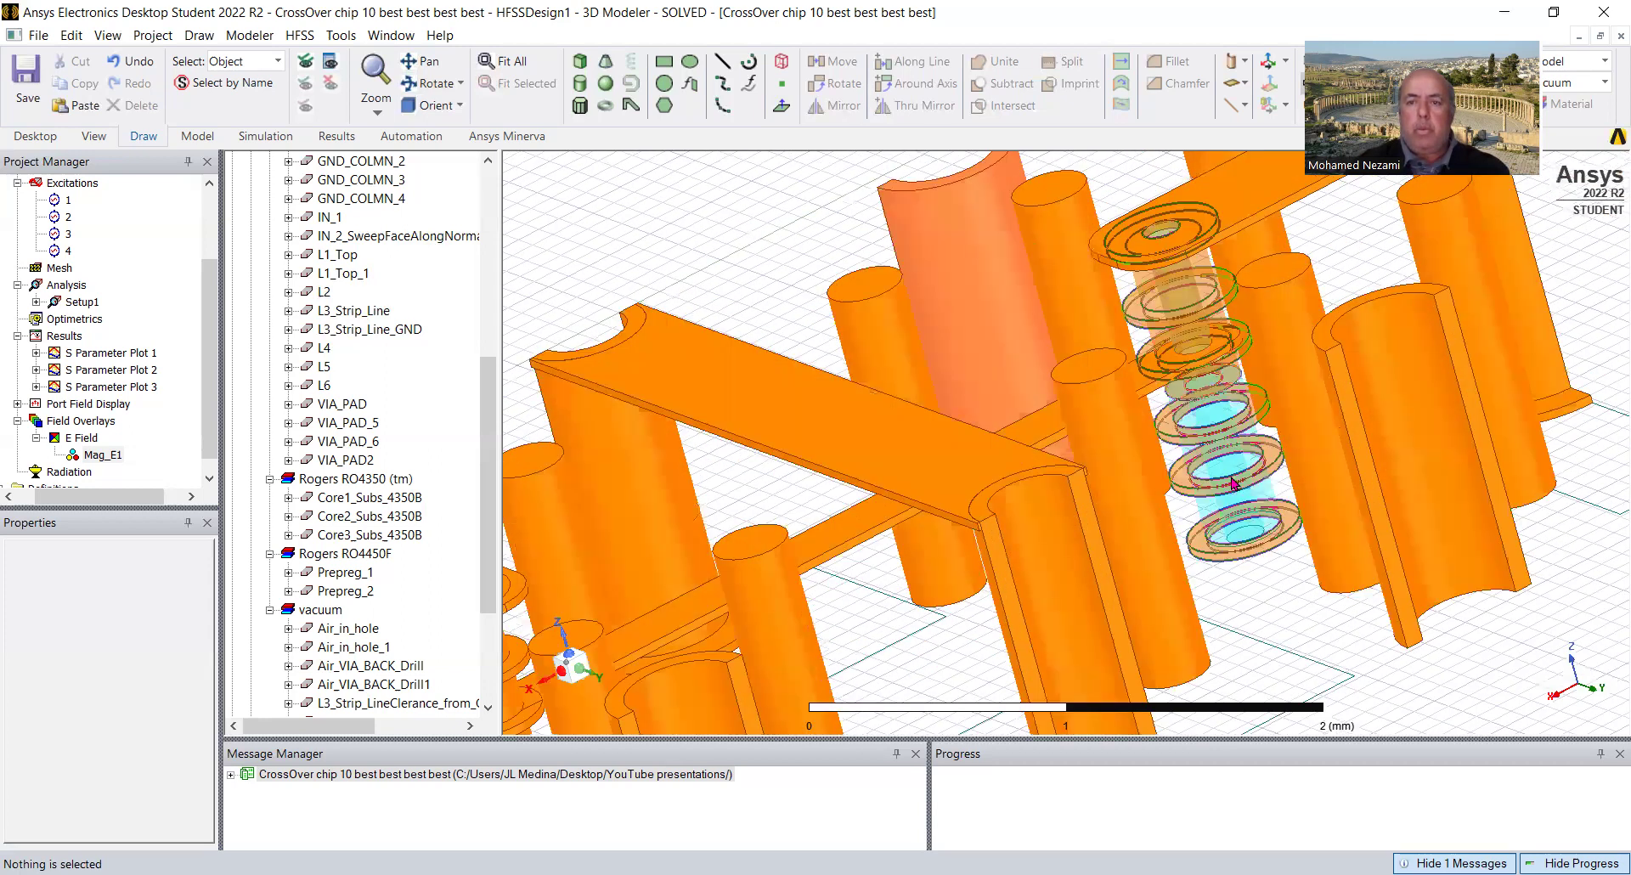
pyautogui.click(1229, 475)
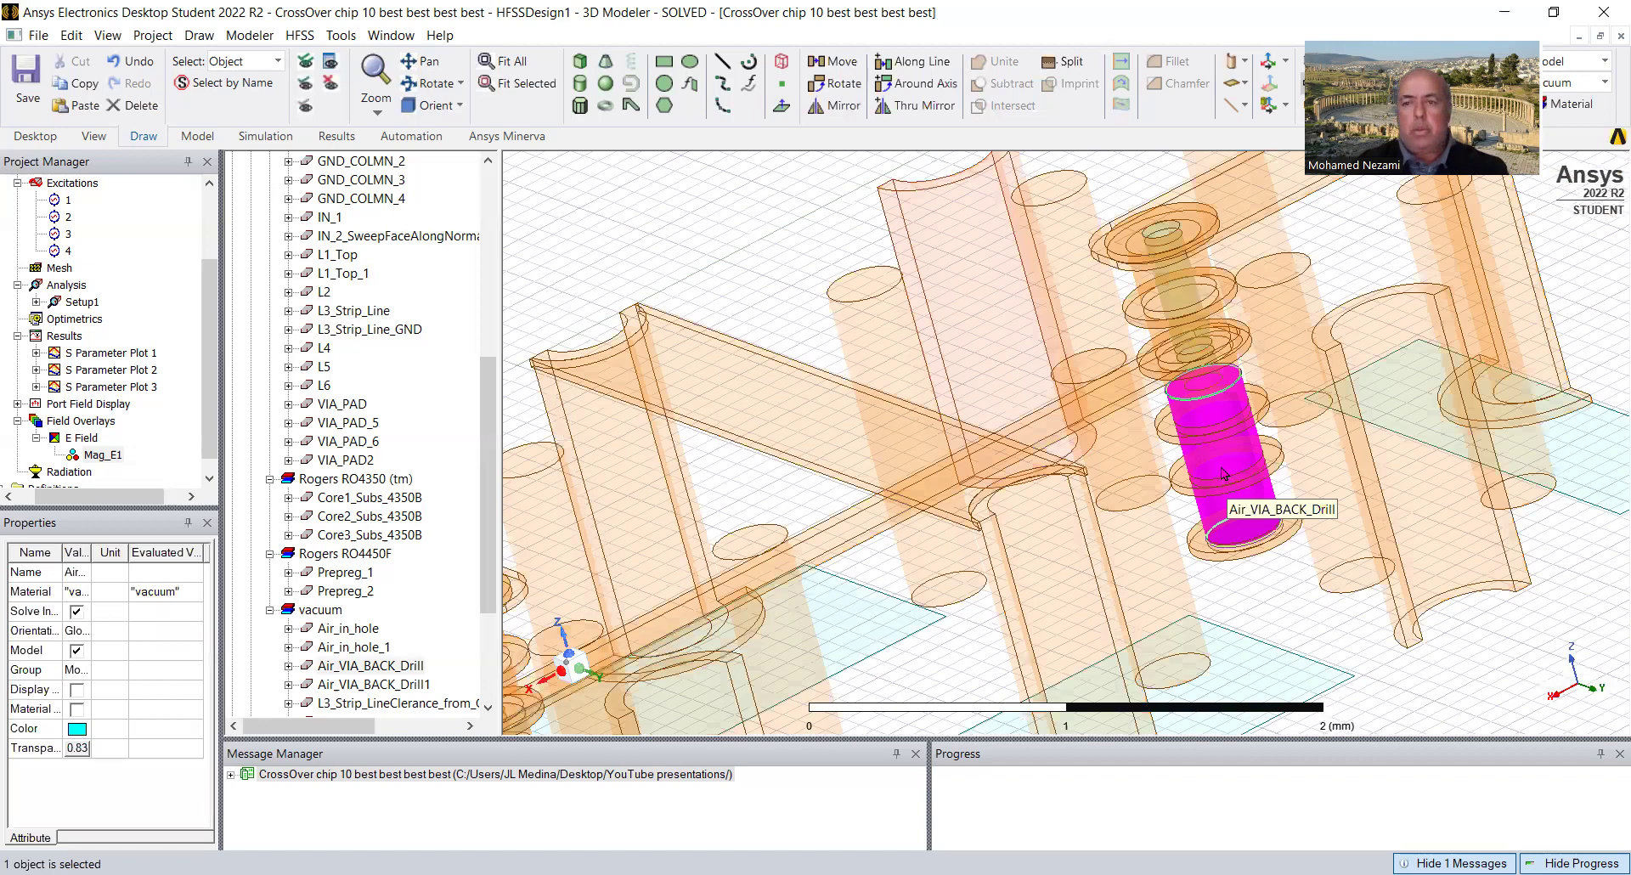
pyautogui.click(1226, 465)
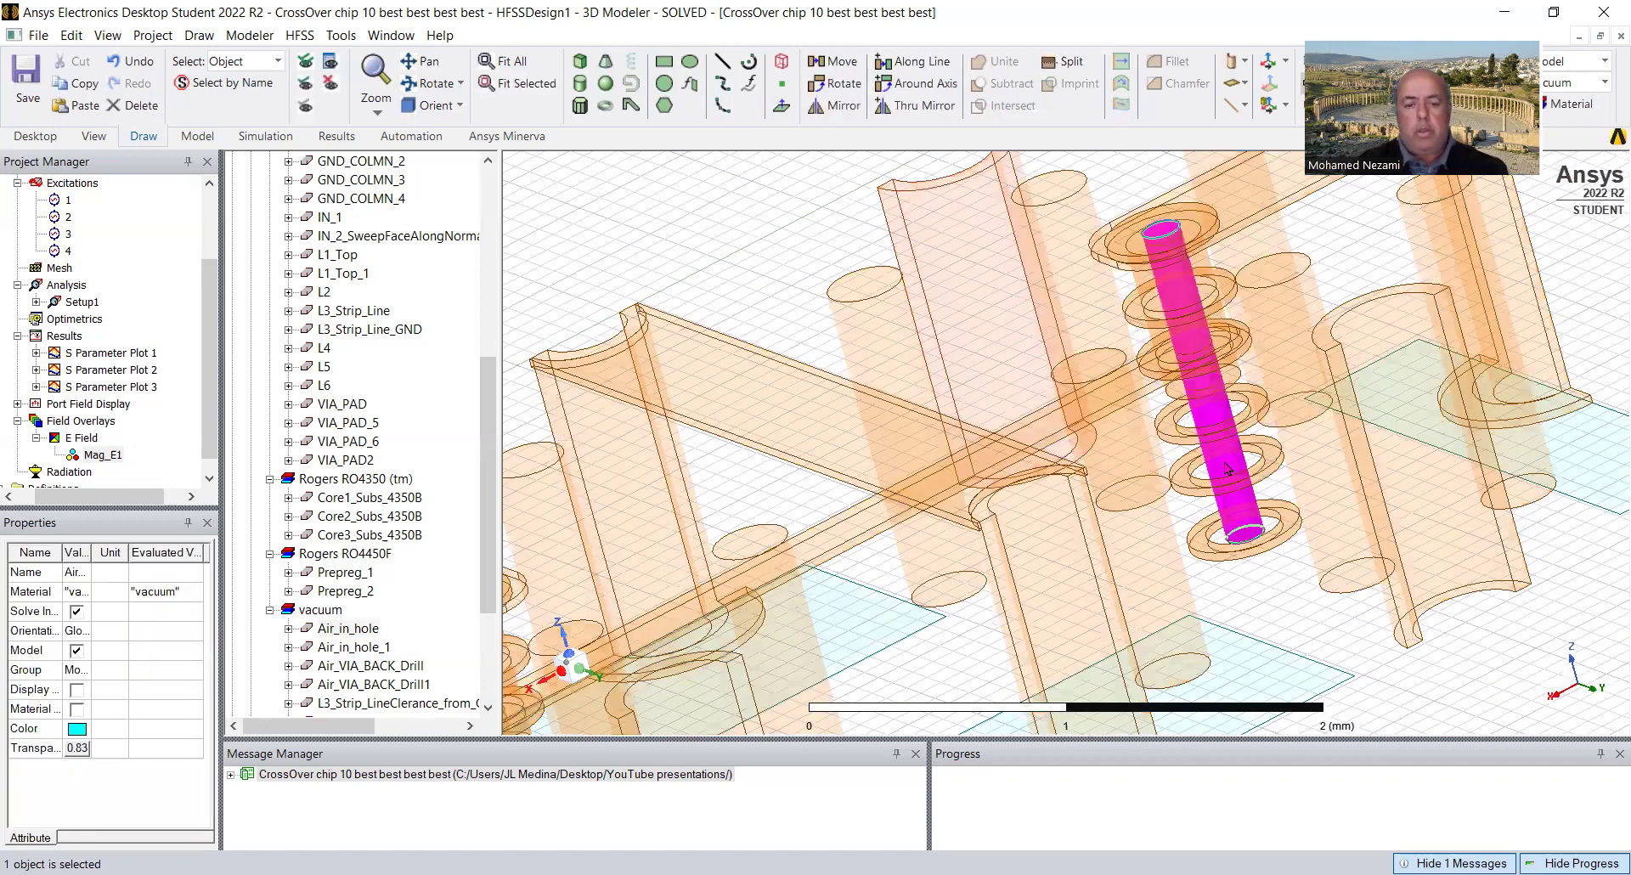
pyautogui.click(1226, 468)
pyautogui.click(1203, 317)
pyautogui.click(1204, 317)
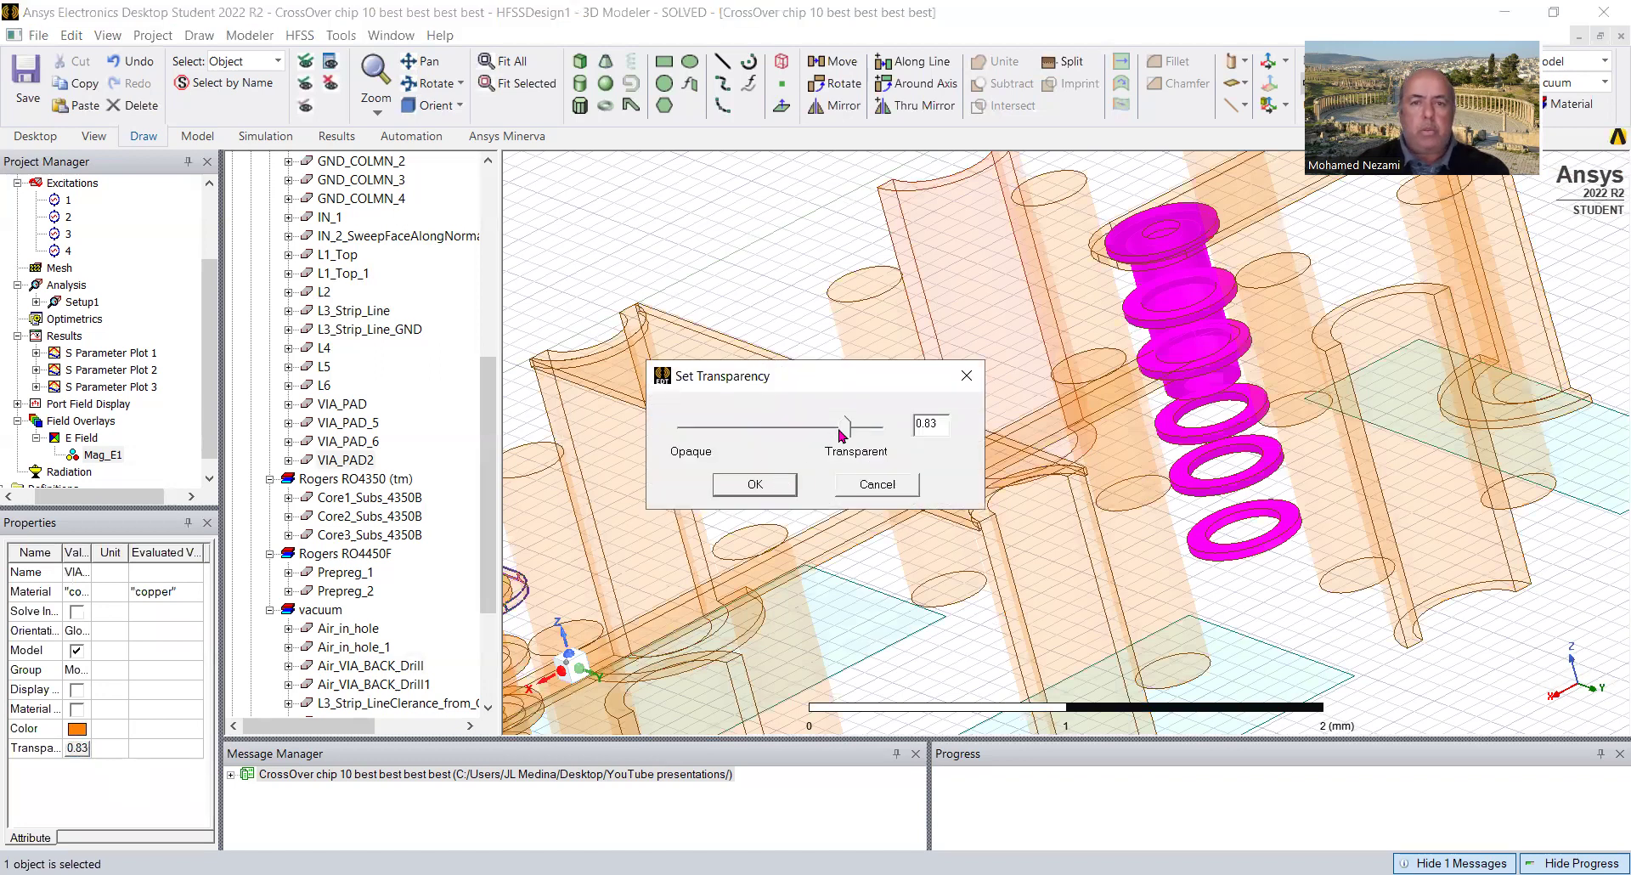
pyautogui.moveTo(845, 429); pyautogui.dragTo(674, 431)
pyautogui.click(750, 486)
pyautogui.click(816, 493)
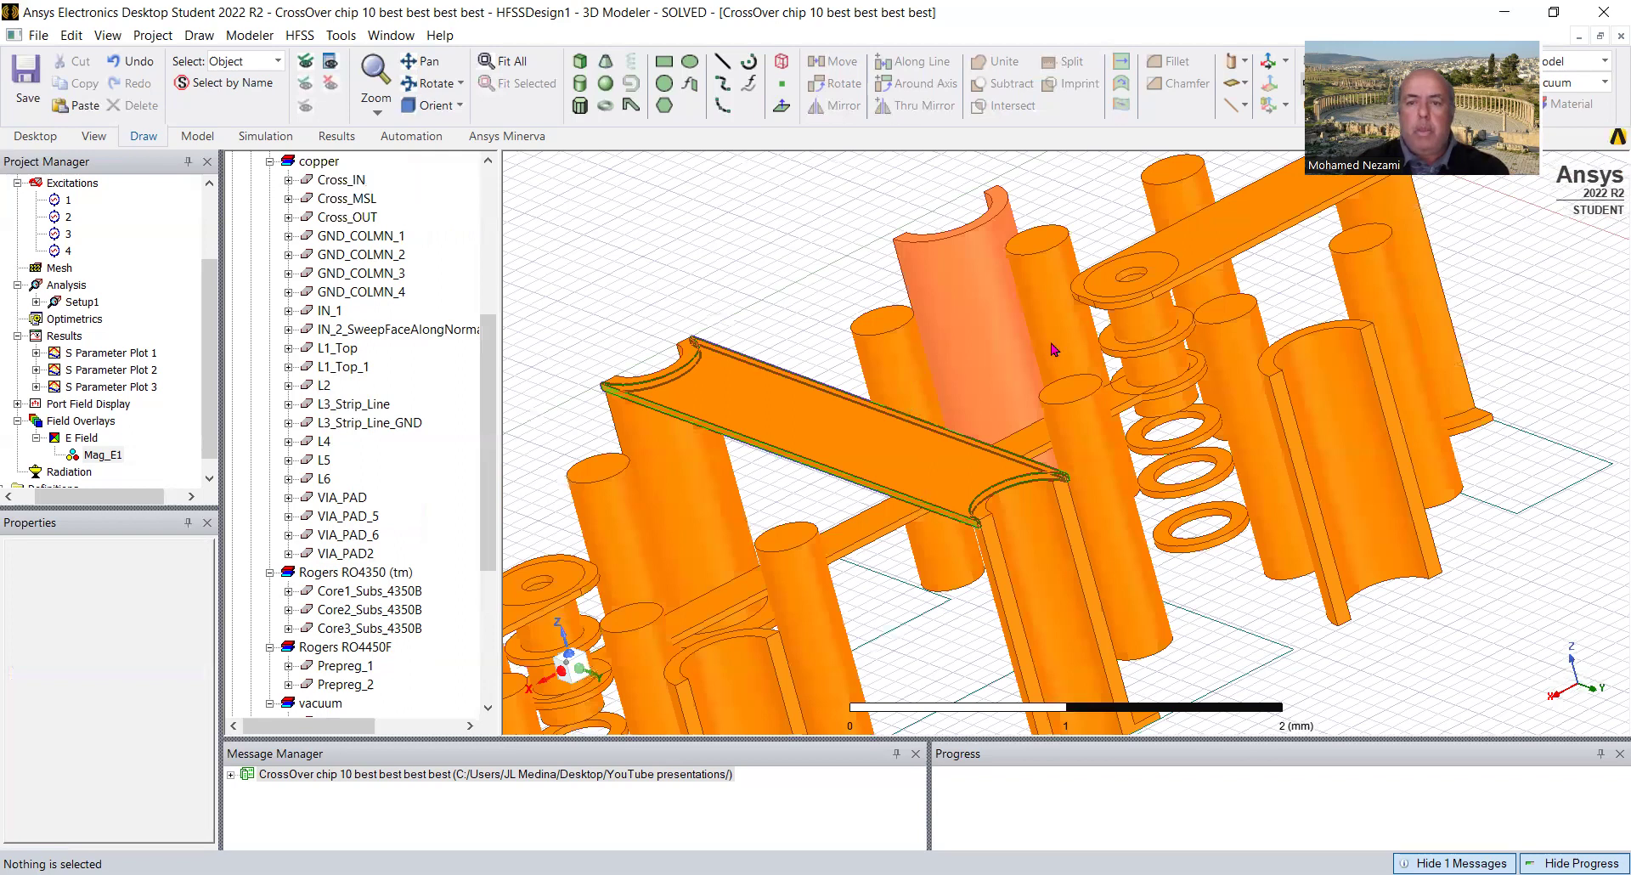
# Fit the whole model, then orbit and zoom to steeper, top-down views of the crossover.
pyautogui.hotkey('ctrl', 'd')
pyautogui.click(433, 83)
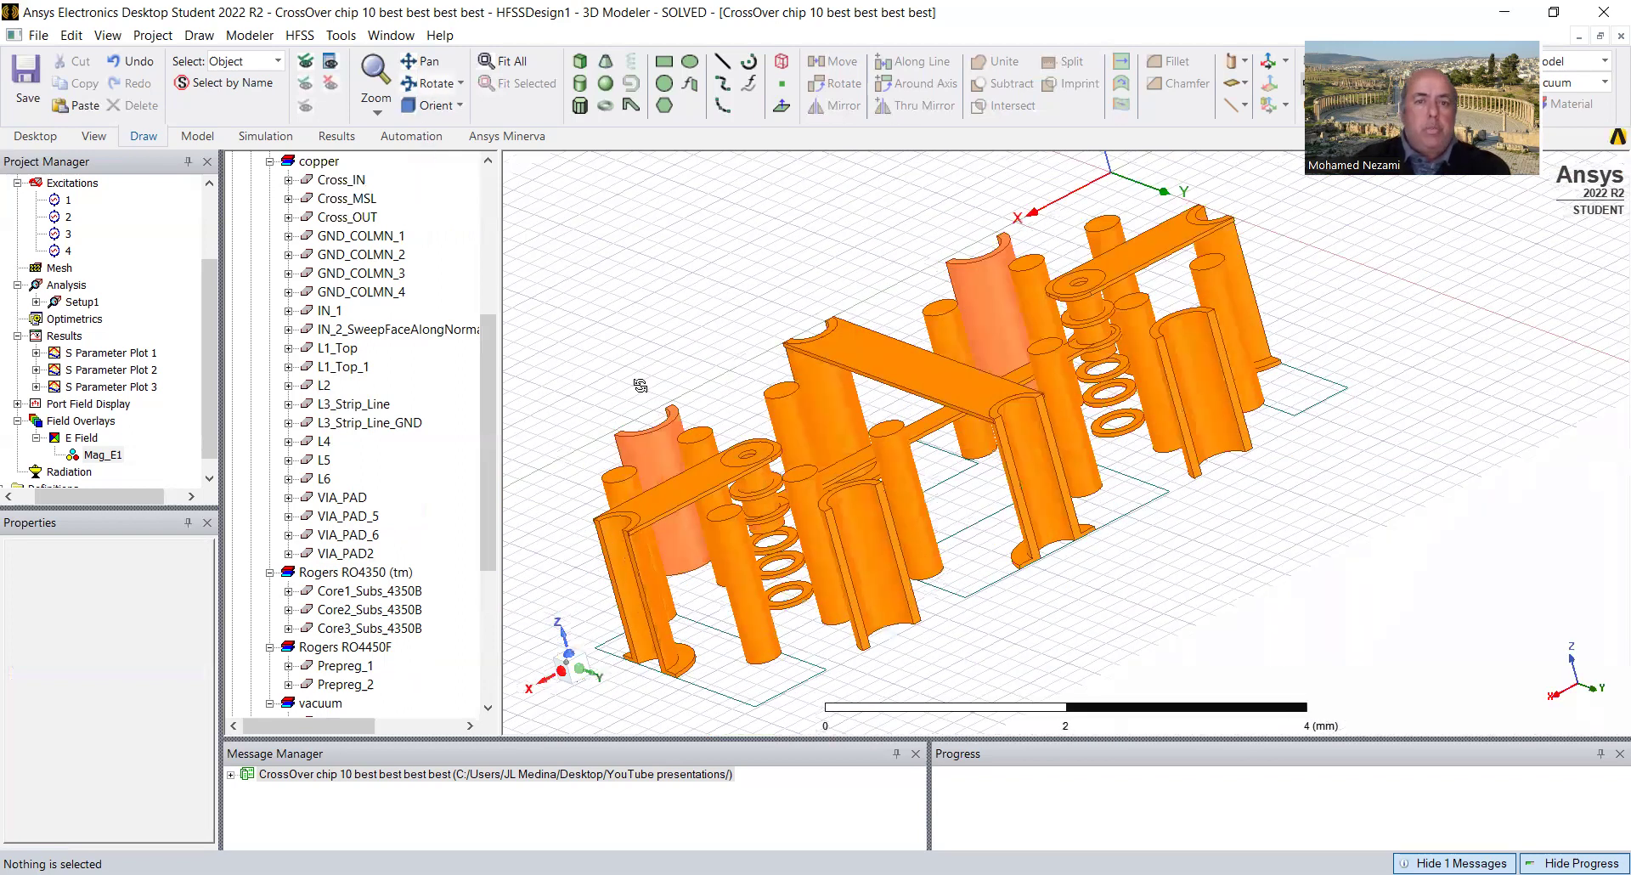
pyautogui.moveTo(798, 489); pyautogui.dragTo(830, 504)
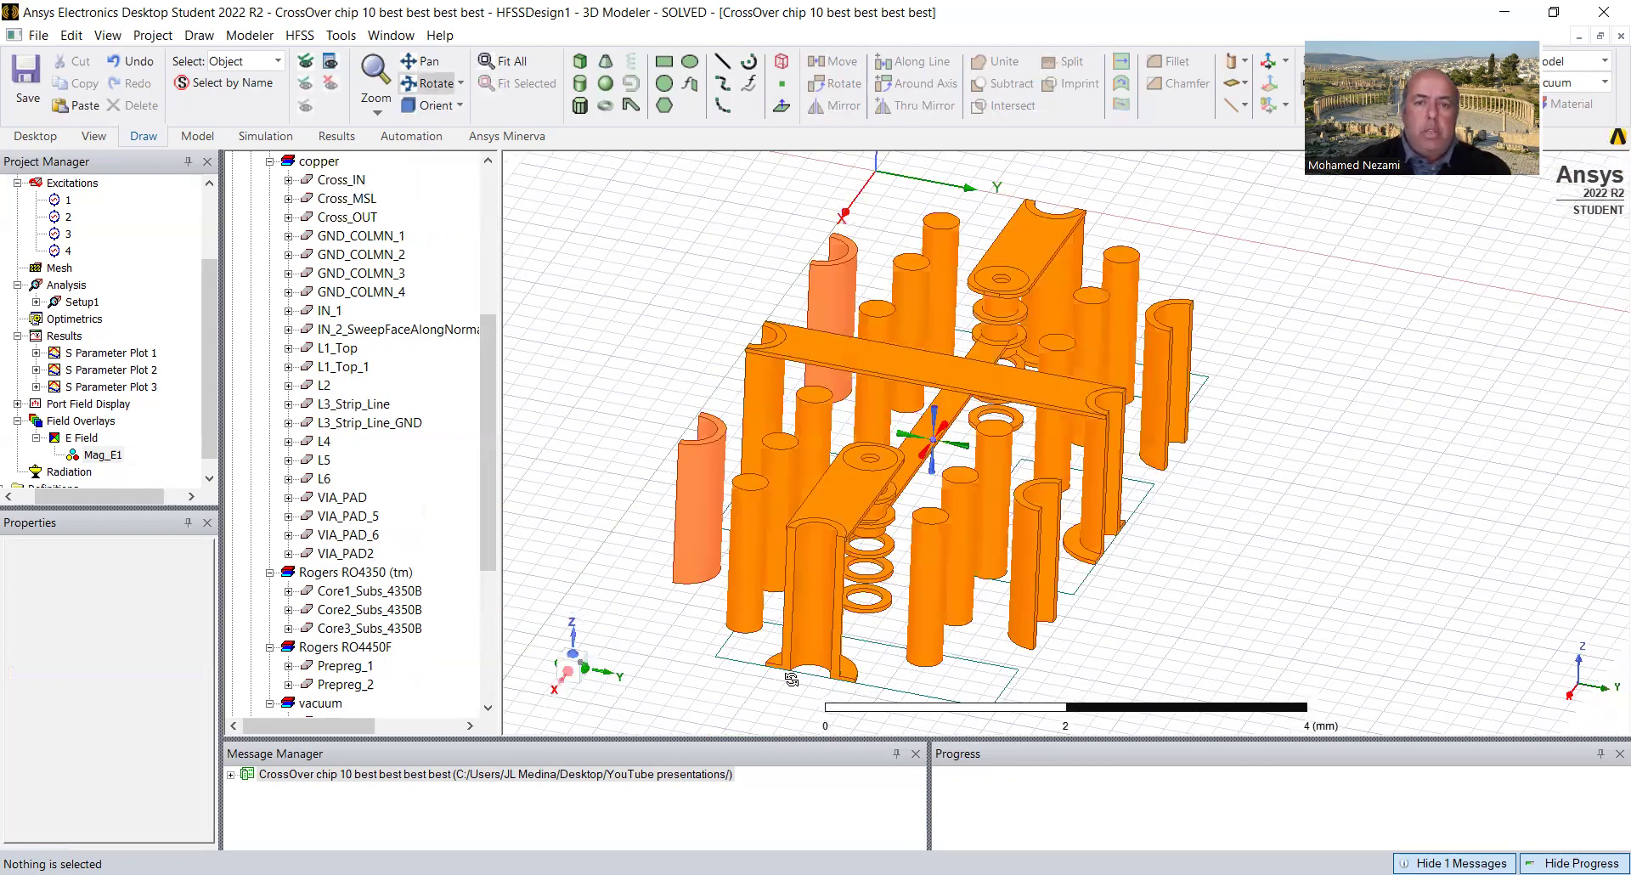
pyautogui.scroll(2, 798, 678)
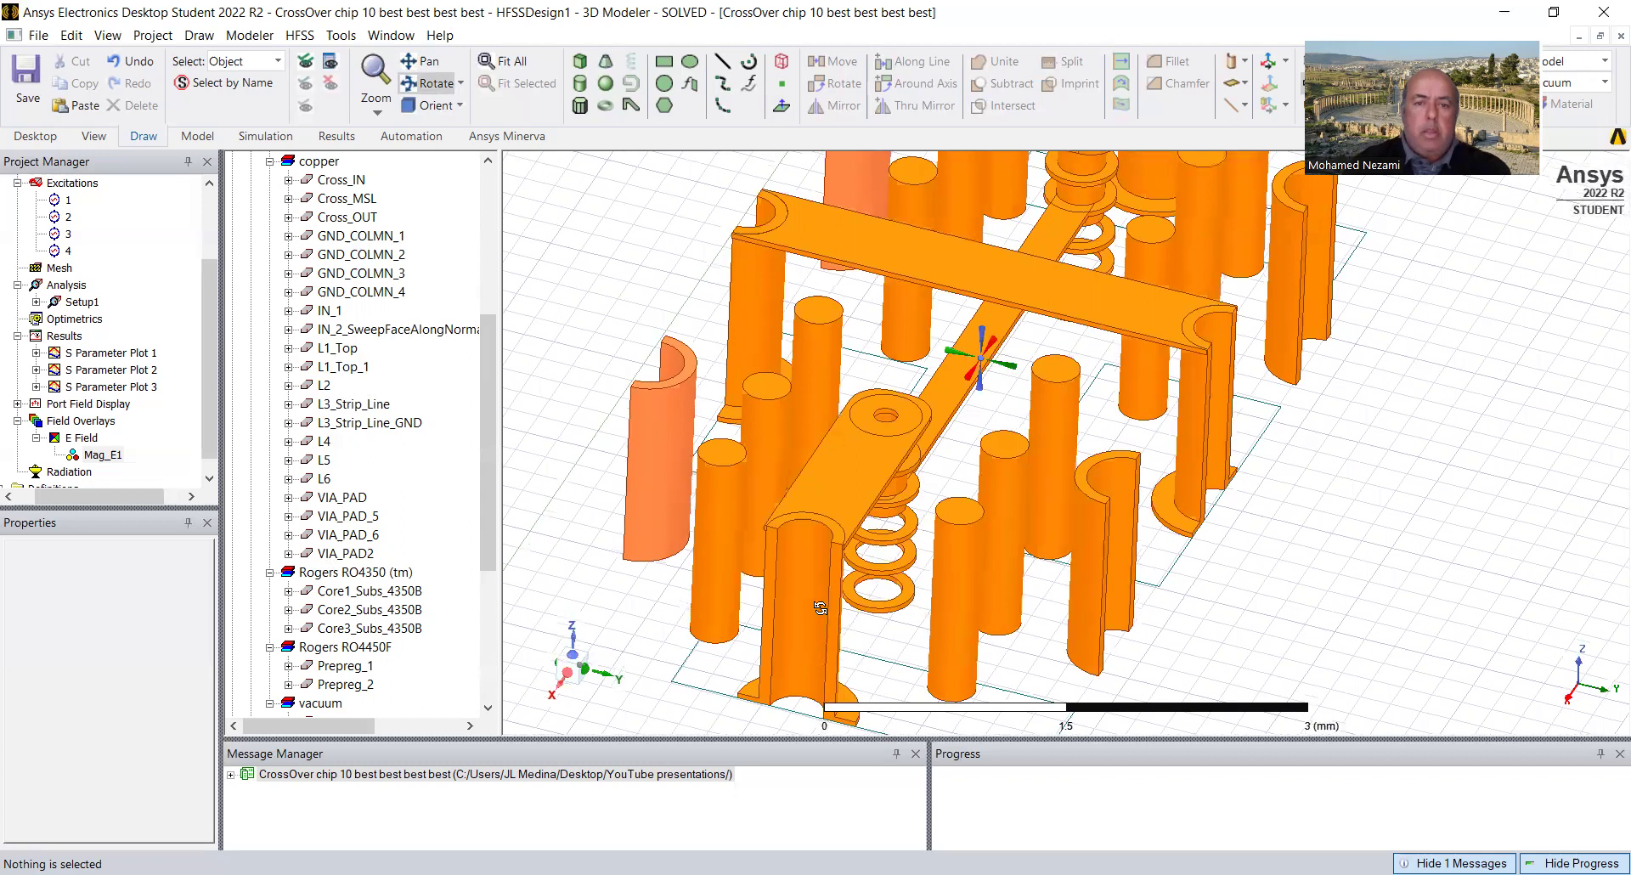
pyautogui.moveTo(820, 608); pyautogui.dragTo(756, 703)
pyautogui.moveTo(923, 540); pyautogui.dragTo(935, 501)
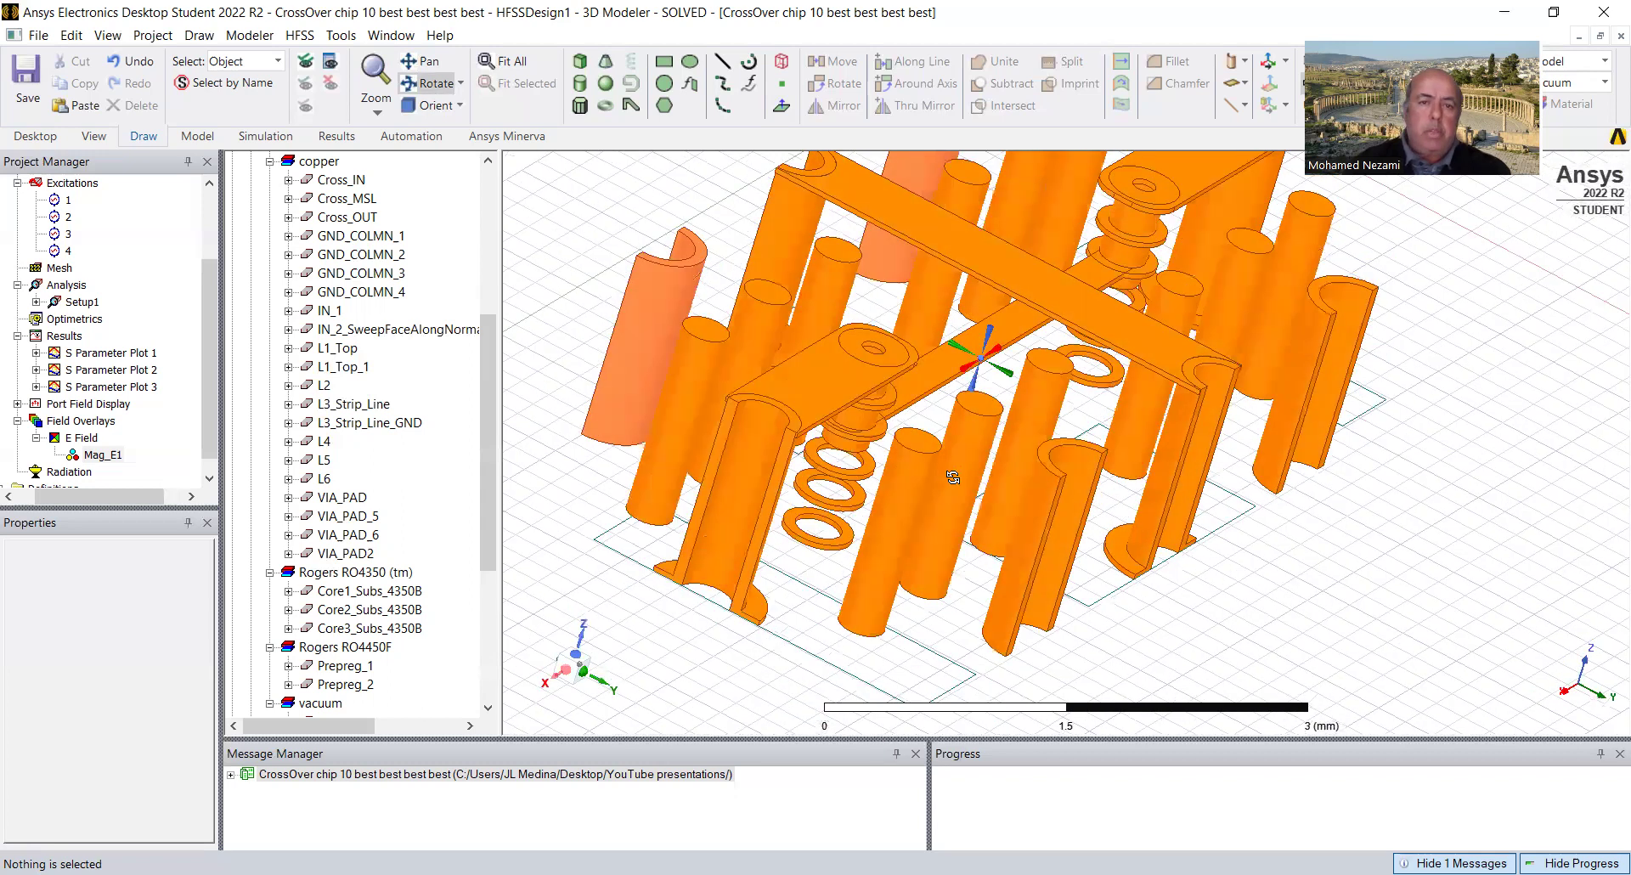
pyautogui.moveTo(815, 429); pyautogui.dragTo(880, 377)
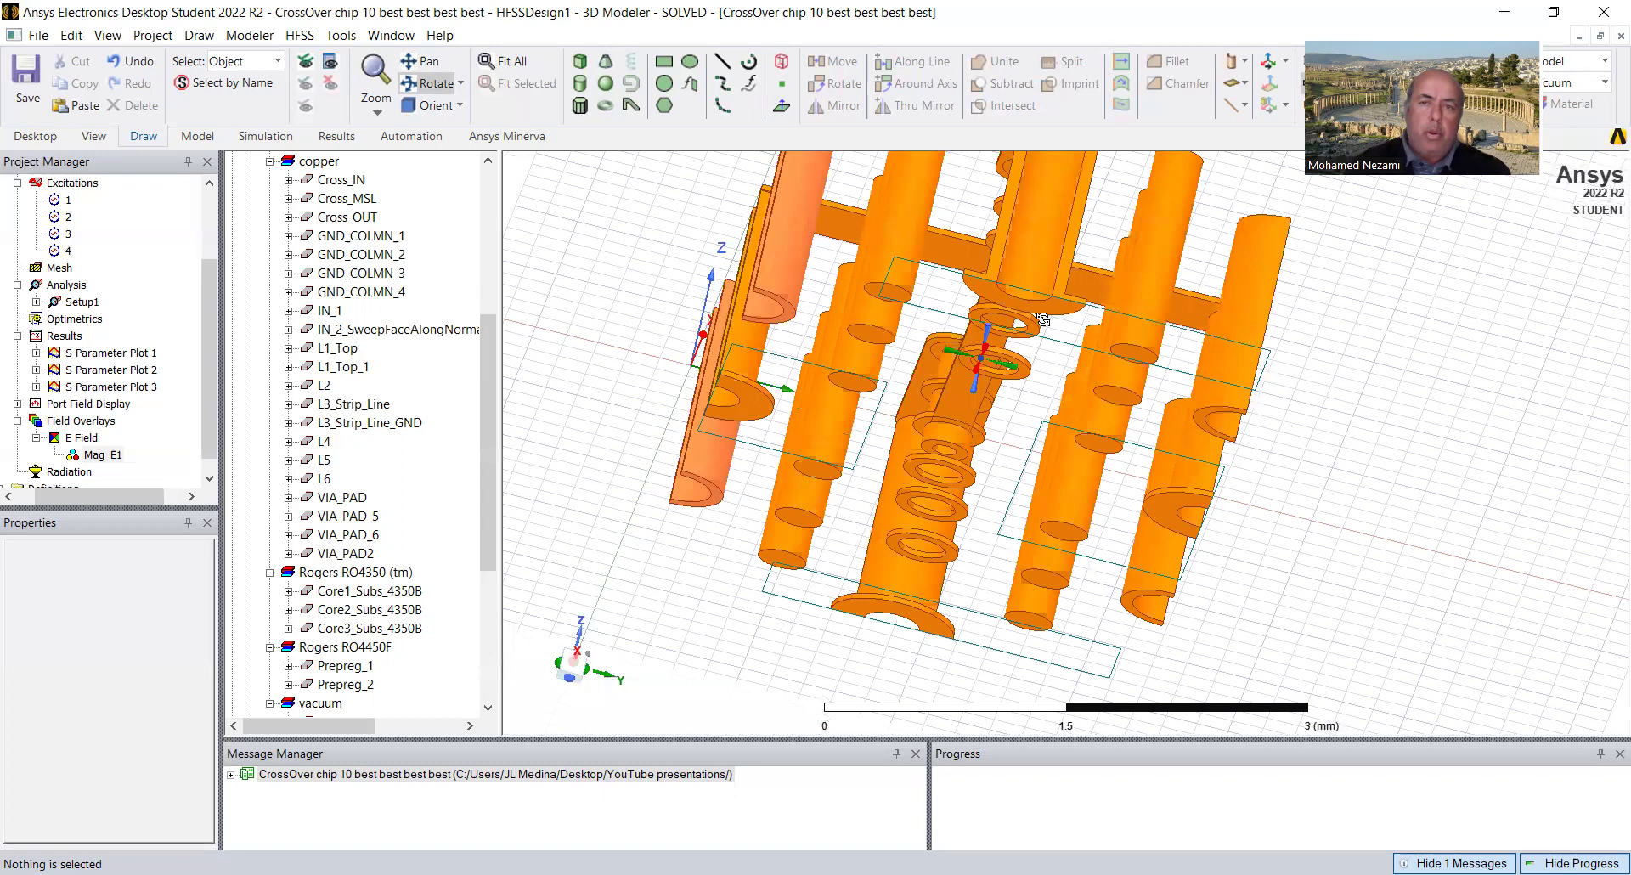
pyautogui.moveTo(1006, 302); pyautogui.dragTo(871, 406)
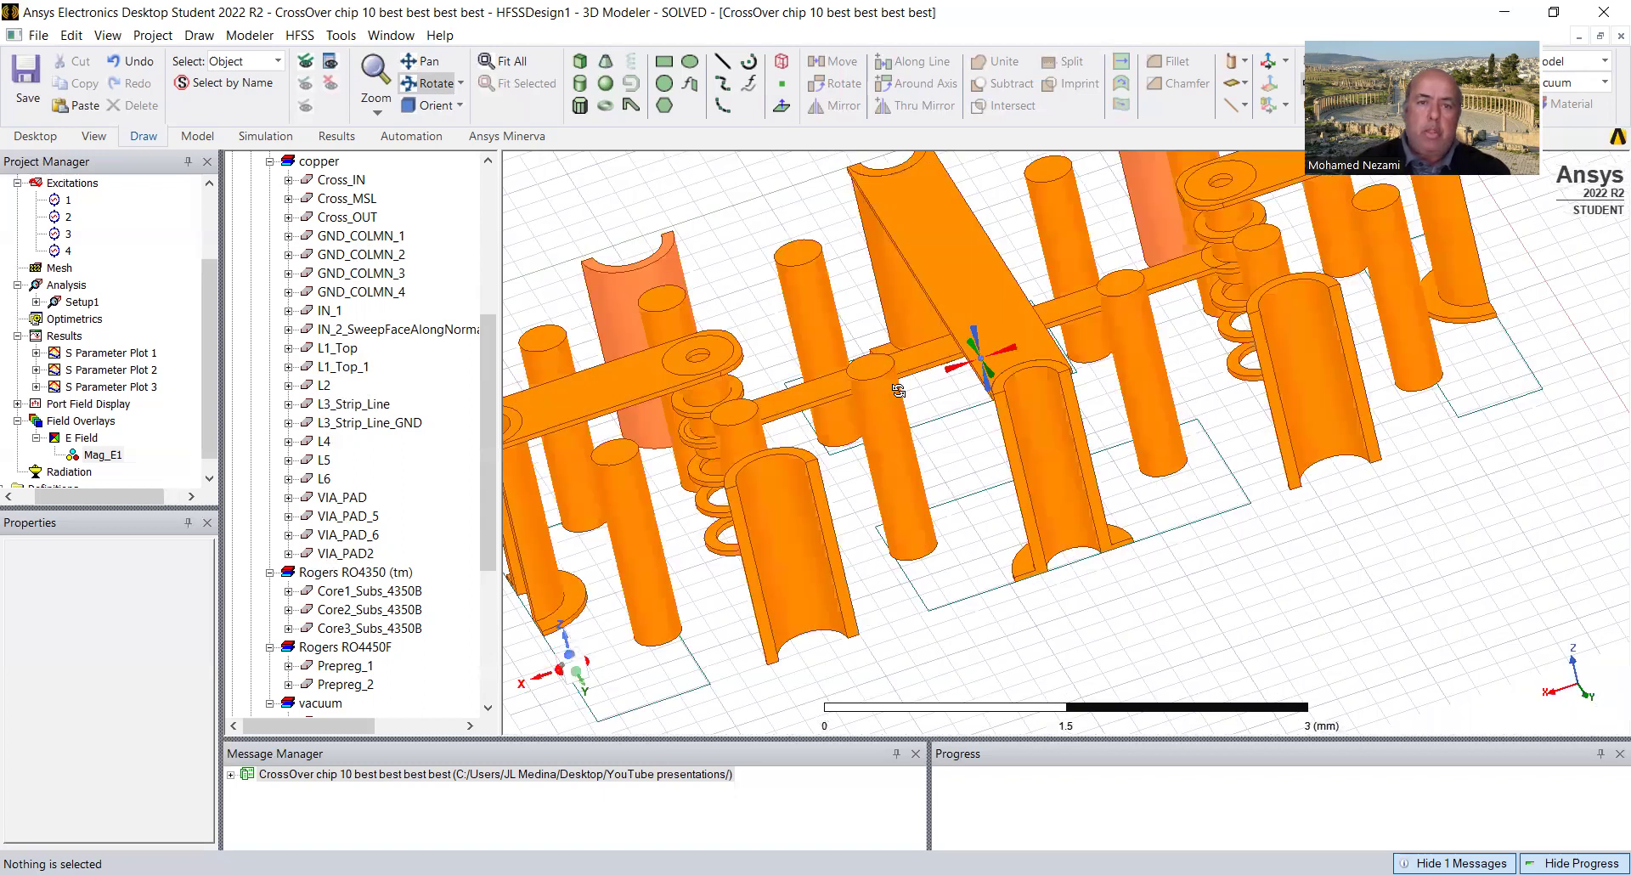
pyautogui.scroll(2, 884, 382)
pyautogui.scroll(2, 671, 339)
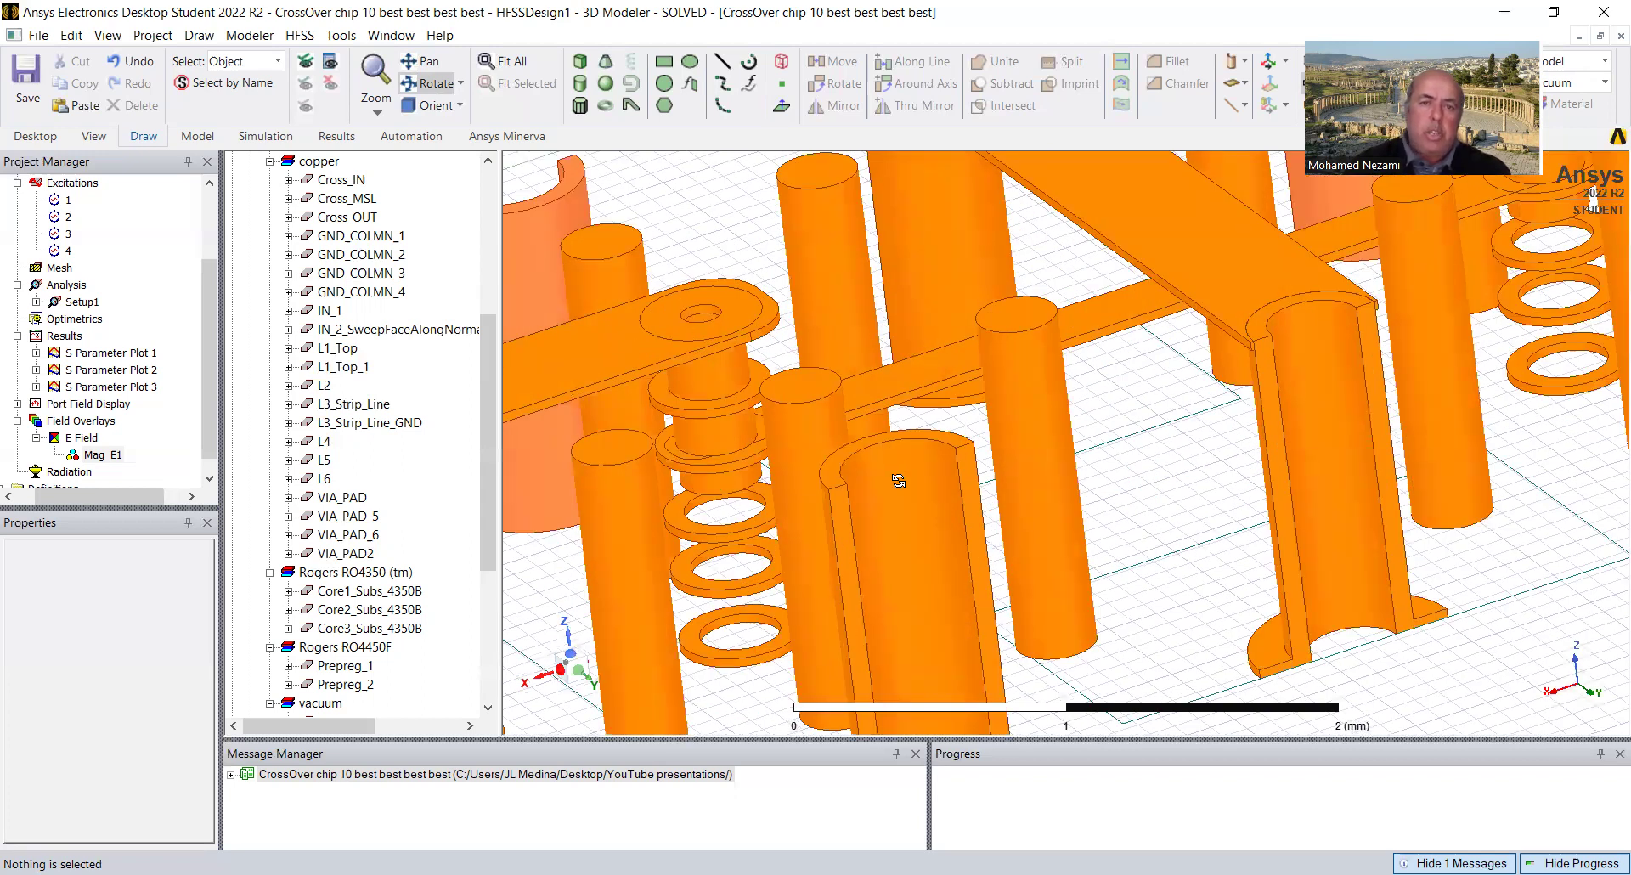
pyautogui.moveTo(853, 485); pyautogui.dragTo(838, 546)
pyautogui.scroll(-2, 716, 532)
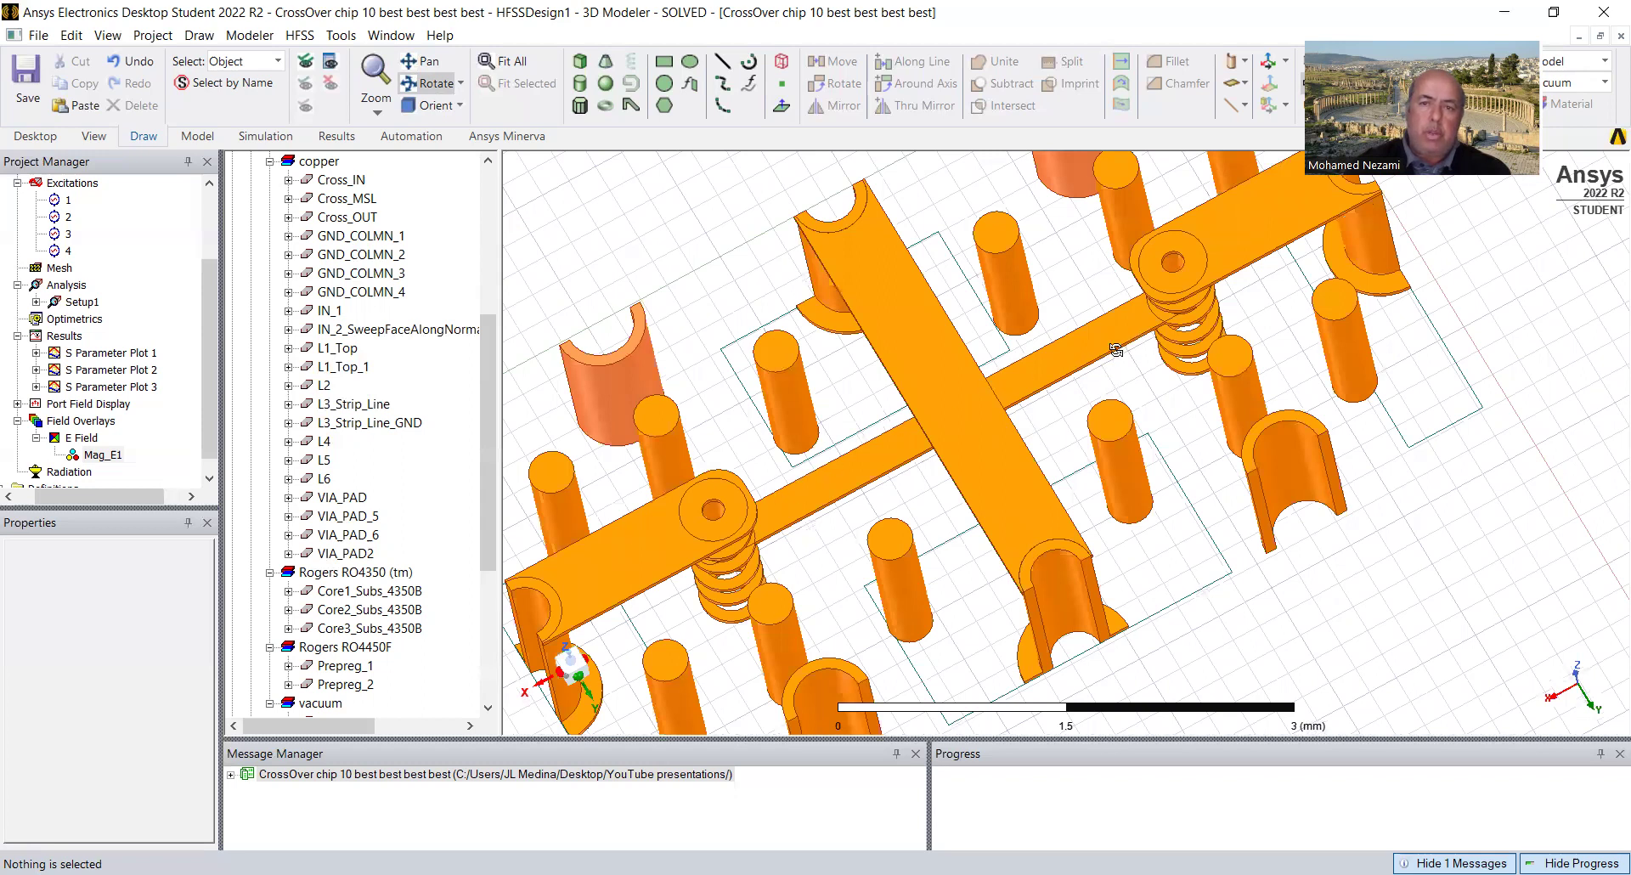
# Orbit around the bare copper crossover to view it from several oblique sides.
pyautogui.moveTo(927, 525); pyautogui.dragTo(958, 446)
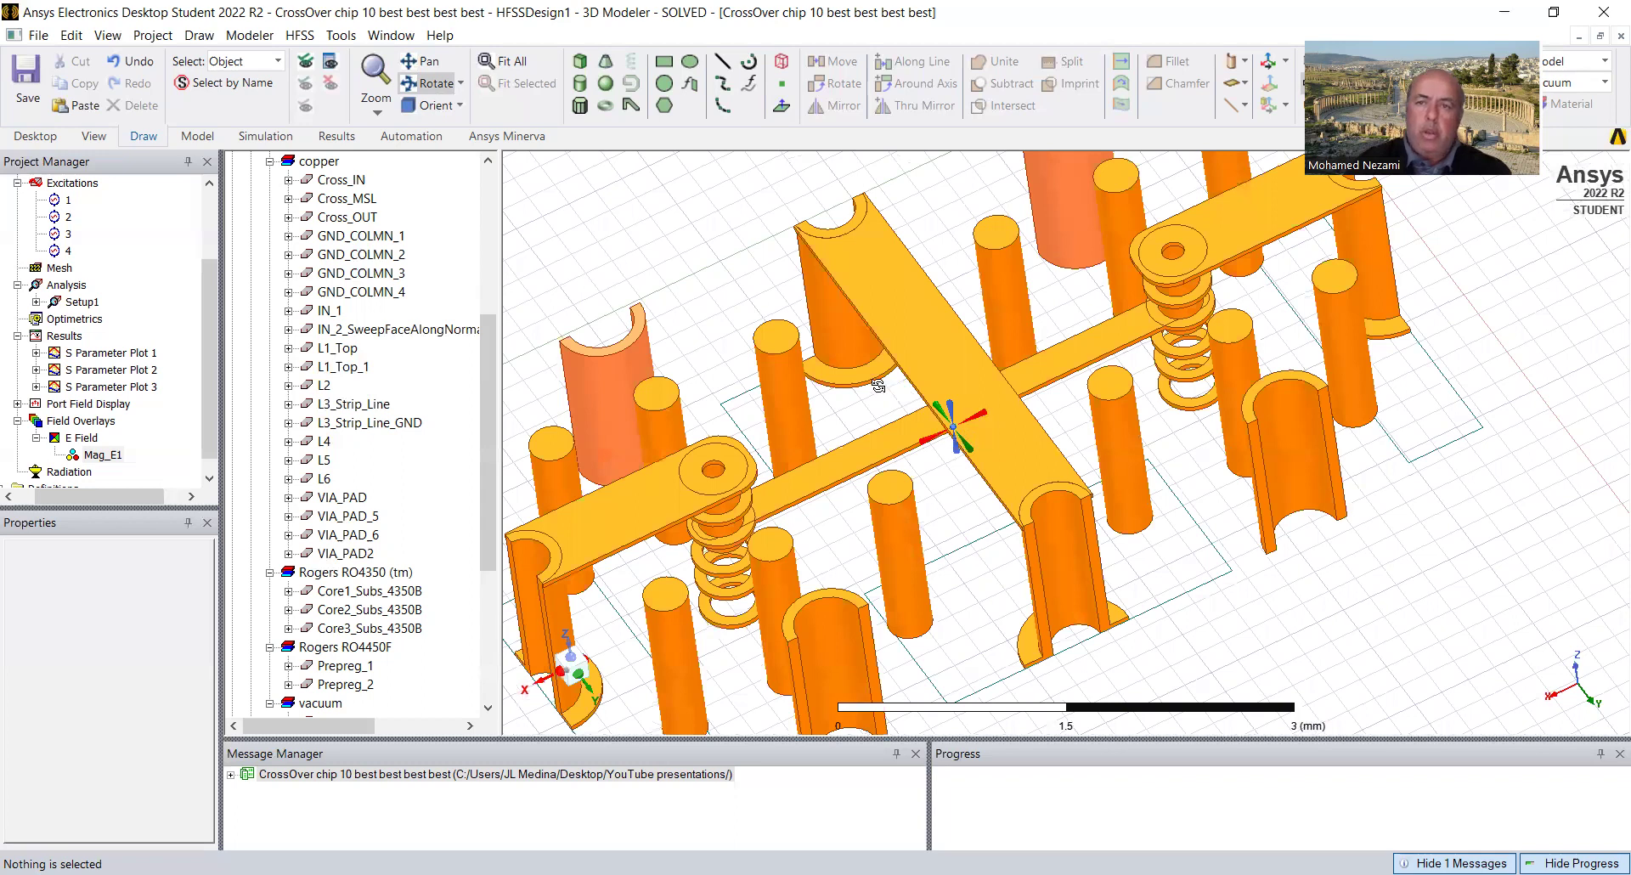
pyautogui.moveTo(869, 387); pyautogui.dragTo(1009, 374)
pyautogui.moveTo(1123, 209); pyautogui.dragTo(1171, 457)
pyautogui.moveTo(1256, 359); pyautogui.dragTo(1201, 395)
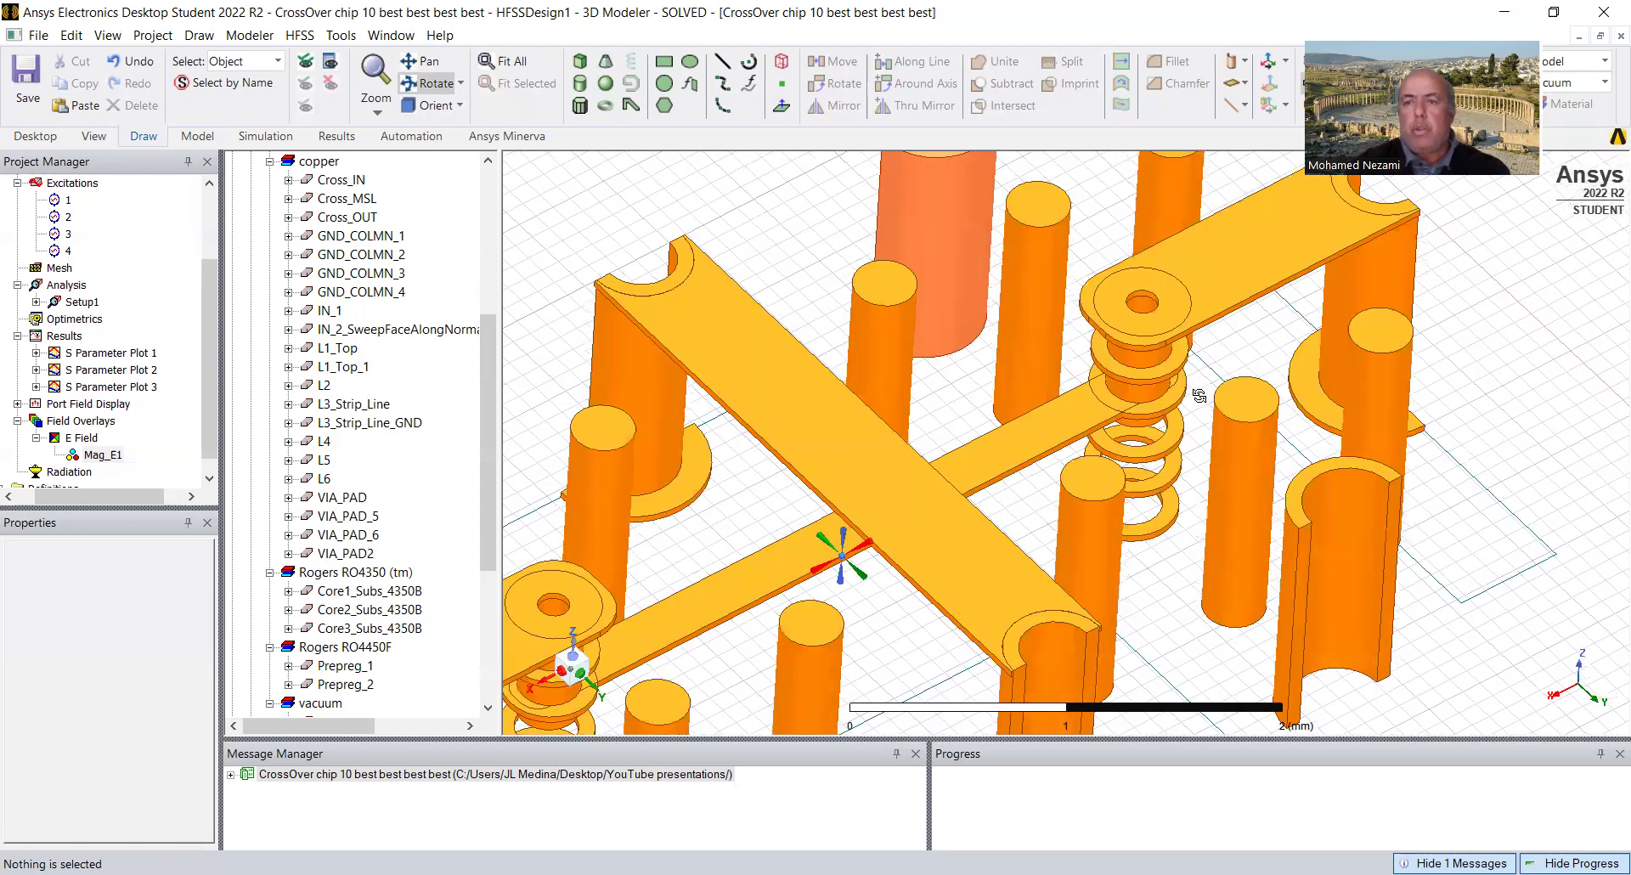
pyautogui.moveTo(1484, 344); pyautogui.dragTo(1399, 276)
pyautogui.moveTo(1384, 329); pyautogui.dragTo(1267, 492)
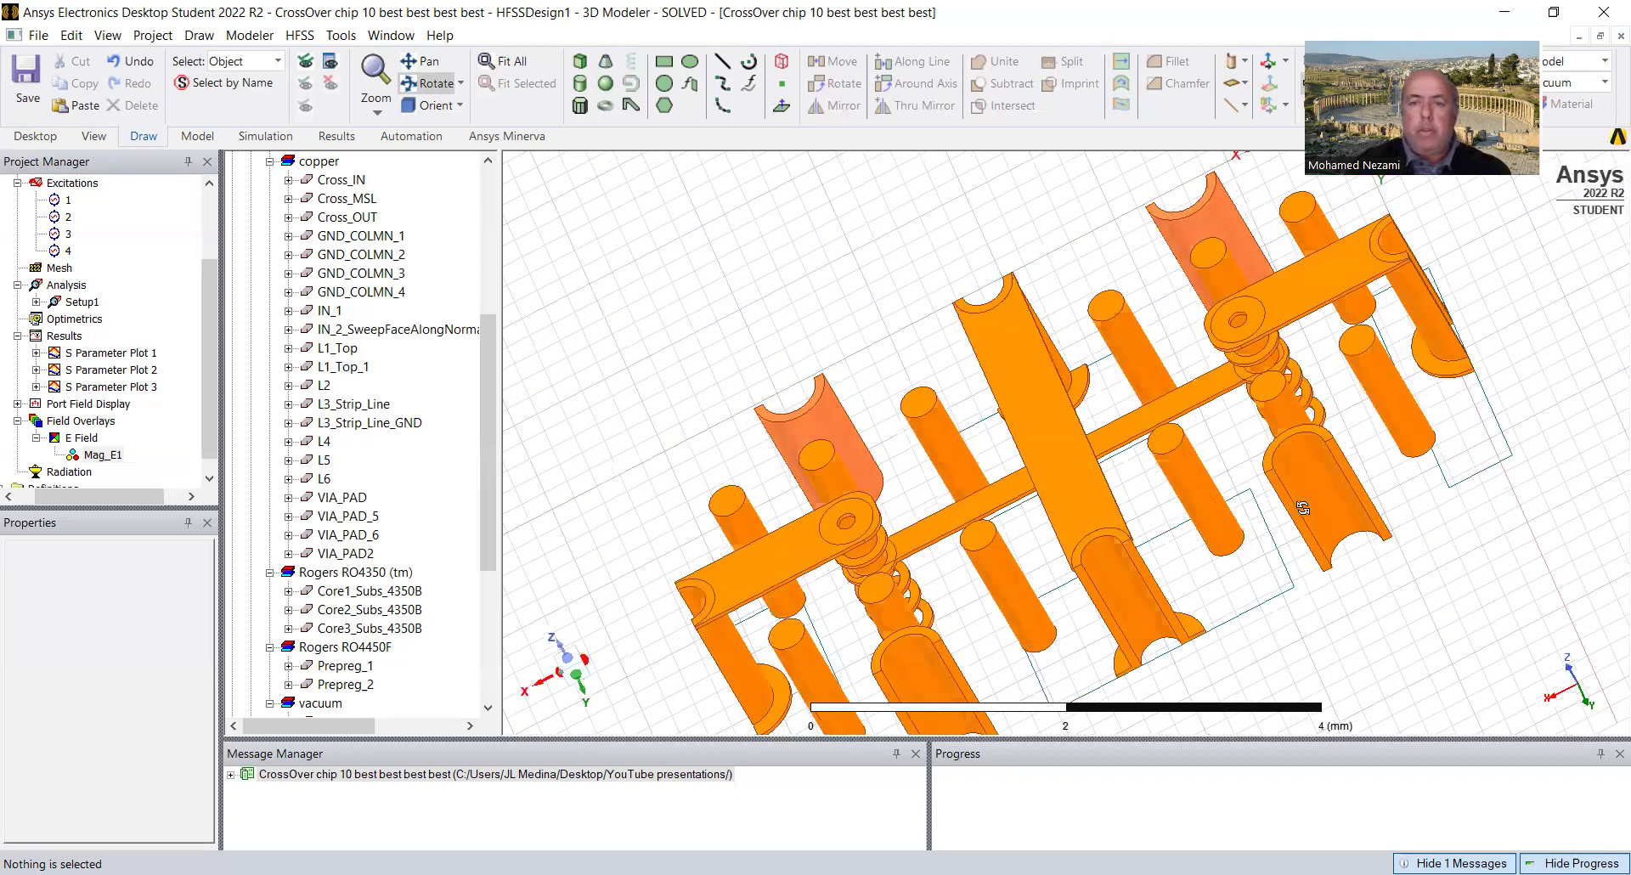
pyautogui.moveTo(1226, 616); pyautogui.dragTo(1230, 614)
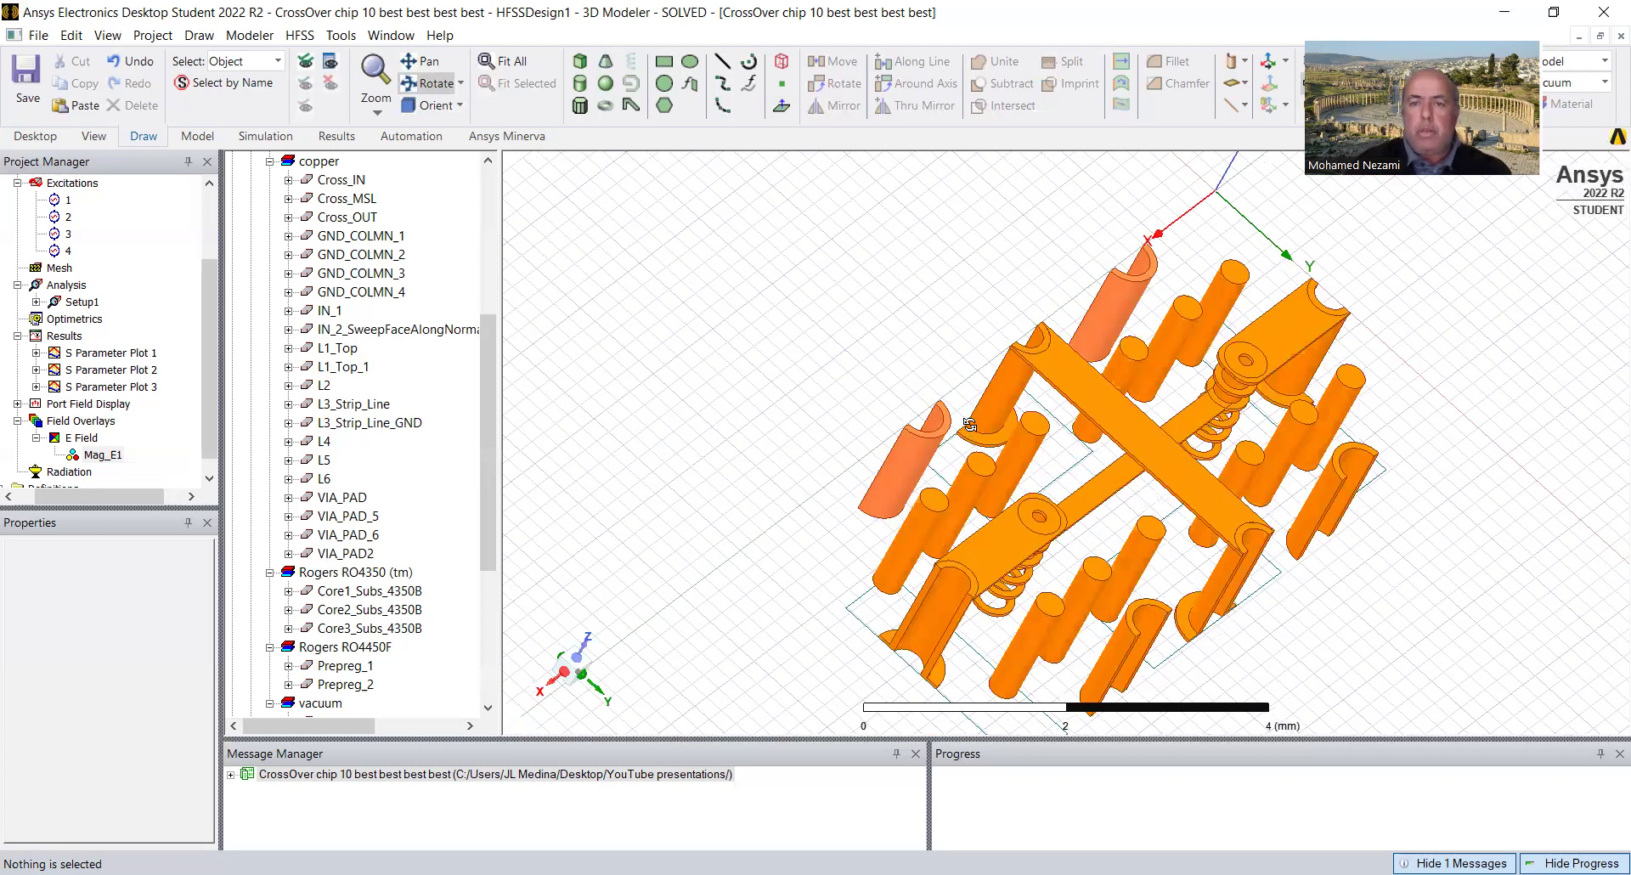
pyautogui.moveTo(969, 423); pyautogui.dragTo(991, 388)
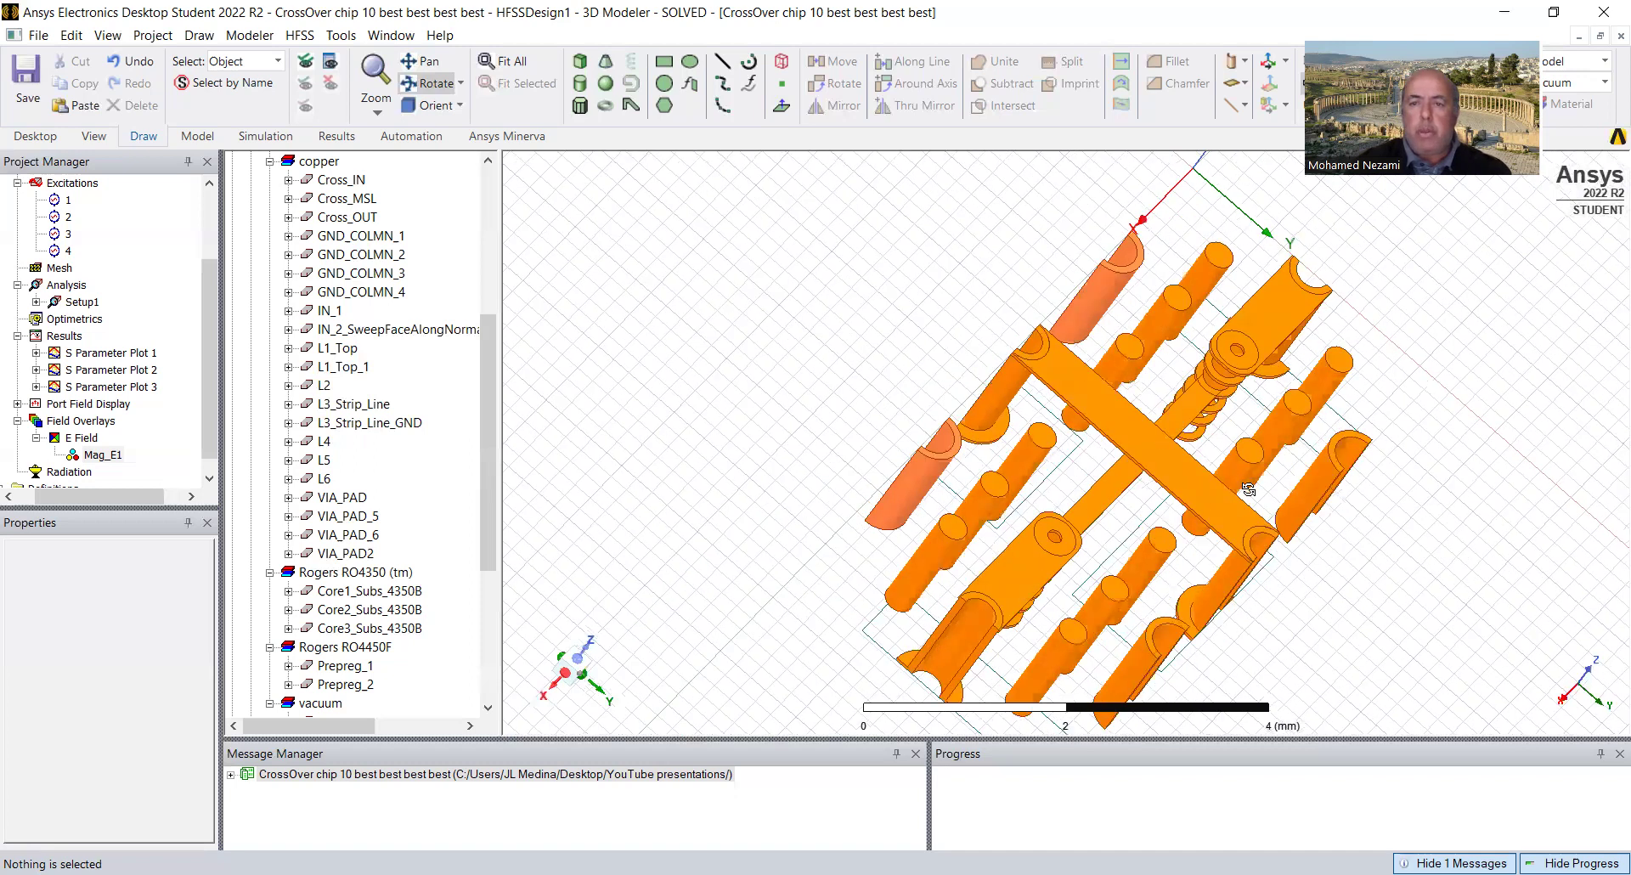
pyautogui.moveTo(1228, 603); pyautogui.dragTo(1192, 596)
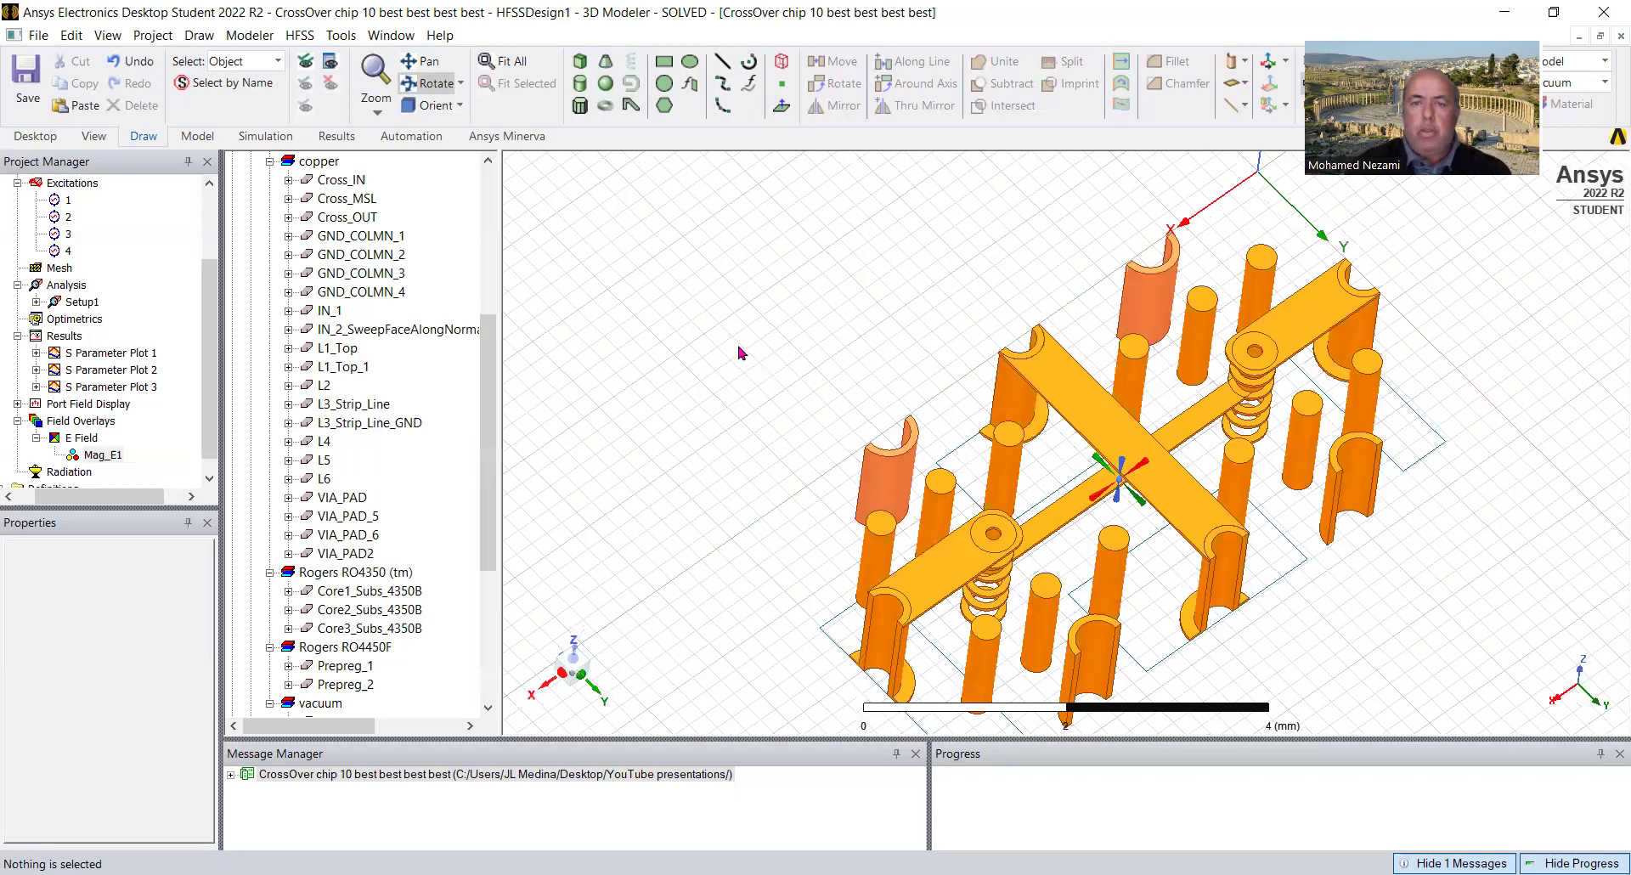
# Leave orbit mode and inspect the GND_COLMN_2 half-column and neighbouring ground vias.
pyautogui.rightClick(790, 306)
pyautogui.press('Escape')
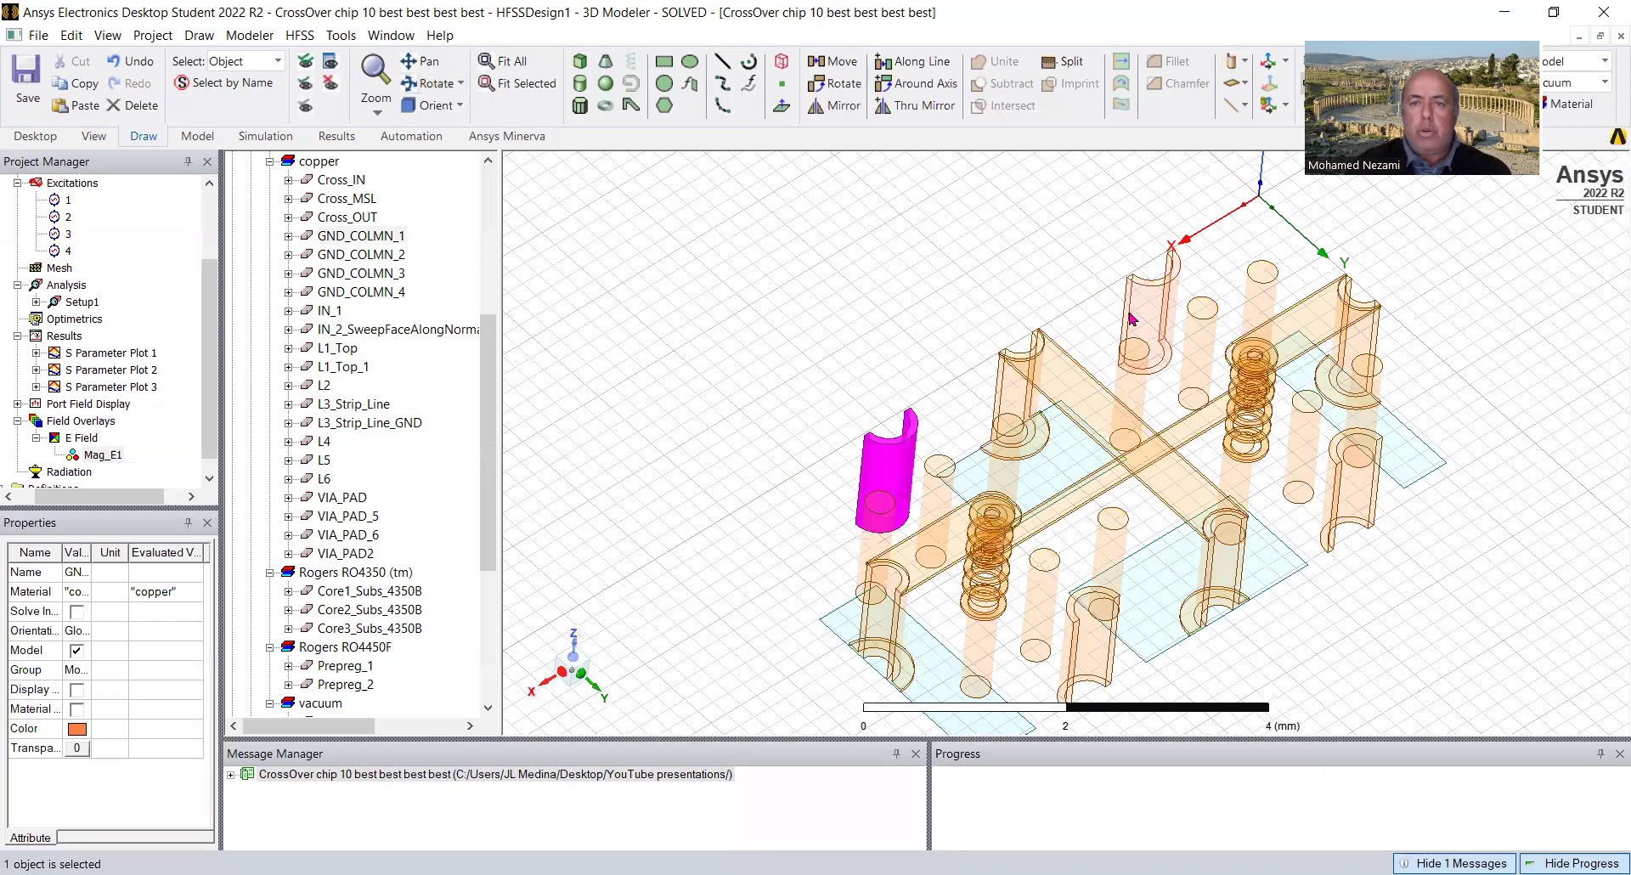
pyautogui.click(1353, 491)
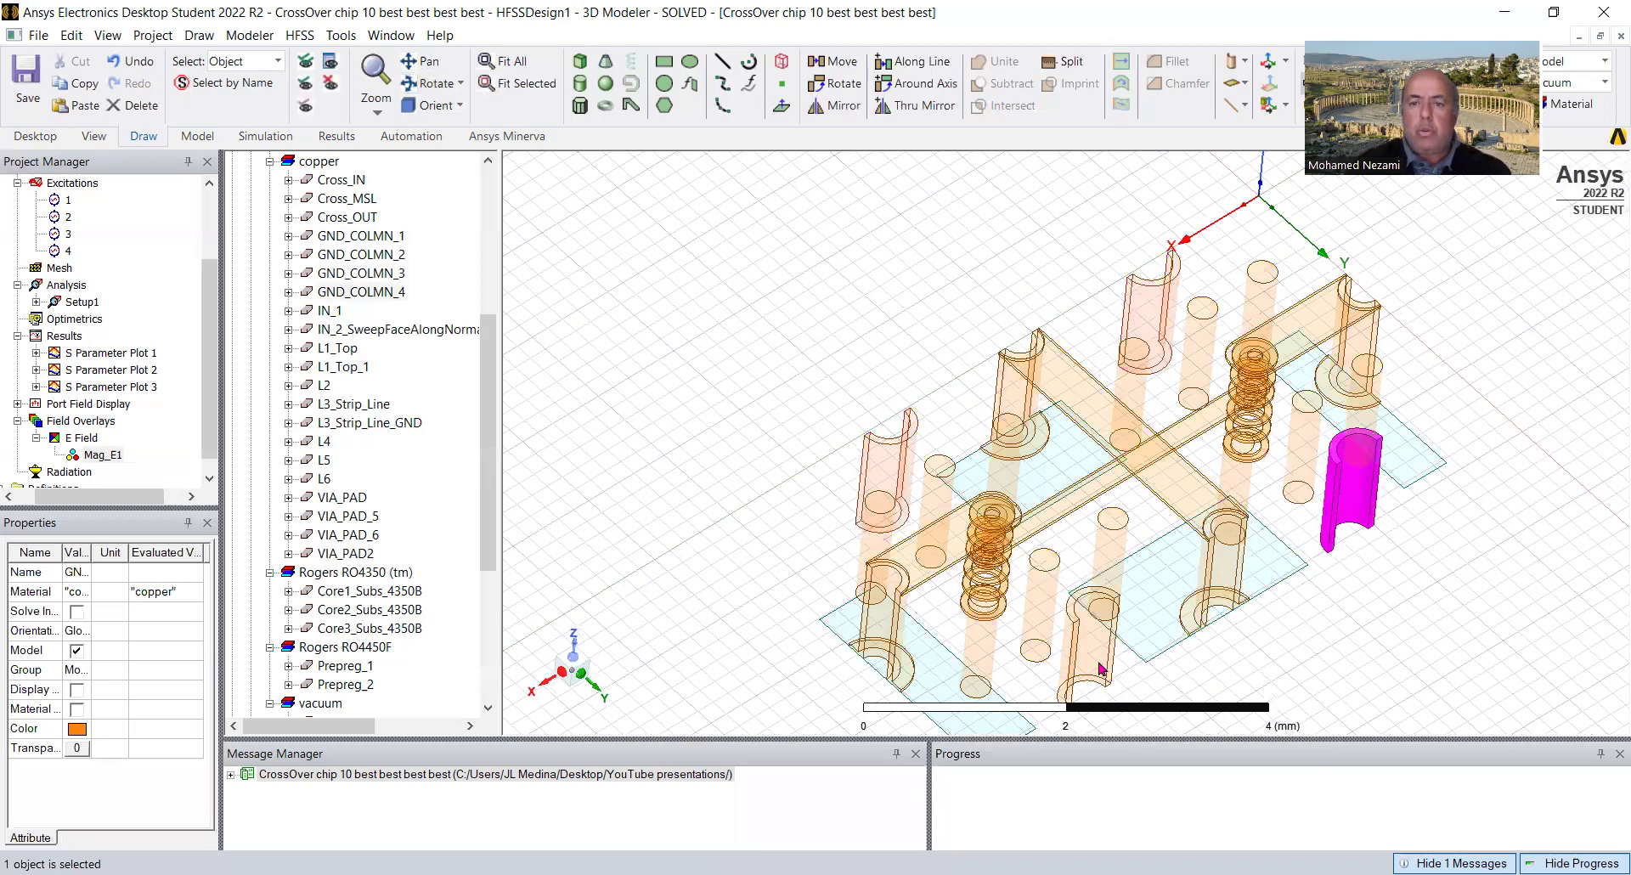
pyautogui.click(1098, 671)
pyautogui.keyDown('alt'); pyautogui.moveTo(1020, 544); pyautogui.dragTo(996, 527); pyautogui.keyUp('alt')
pyautogui.scroll(-1, 670, 191)
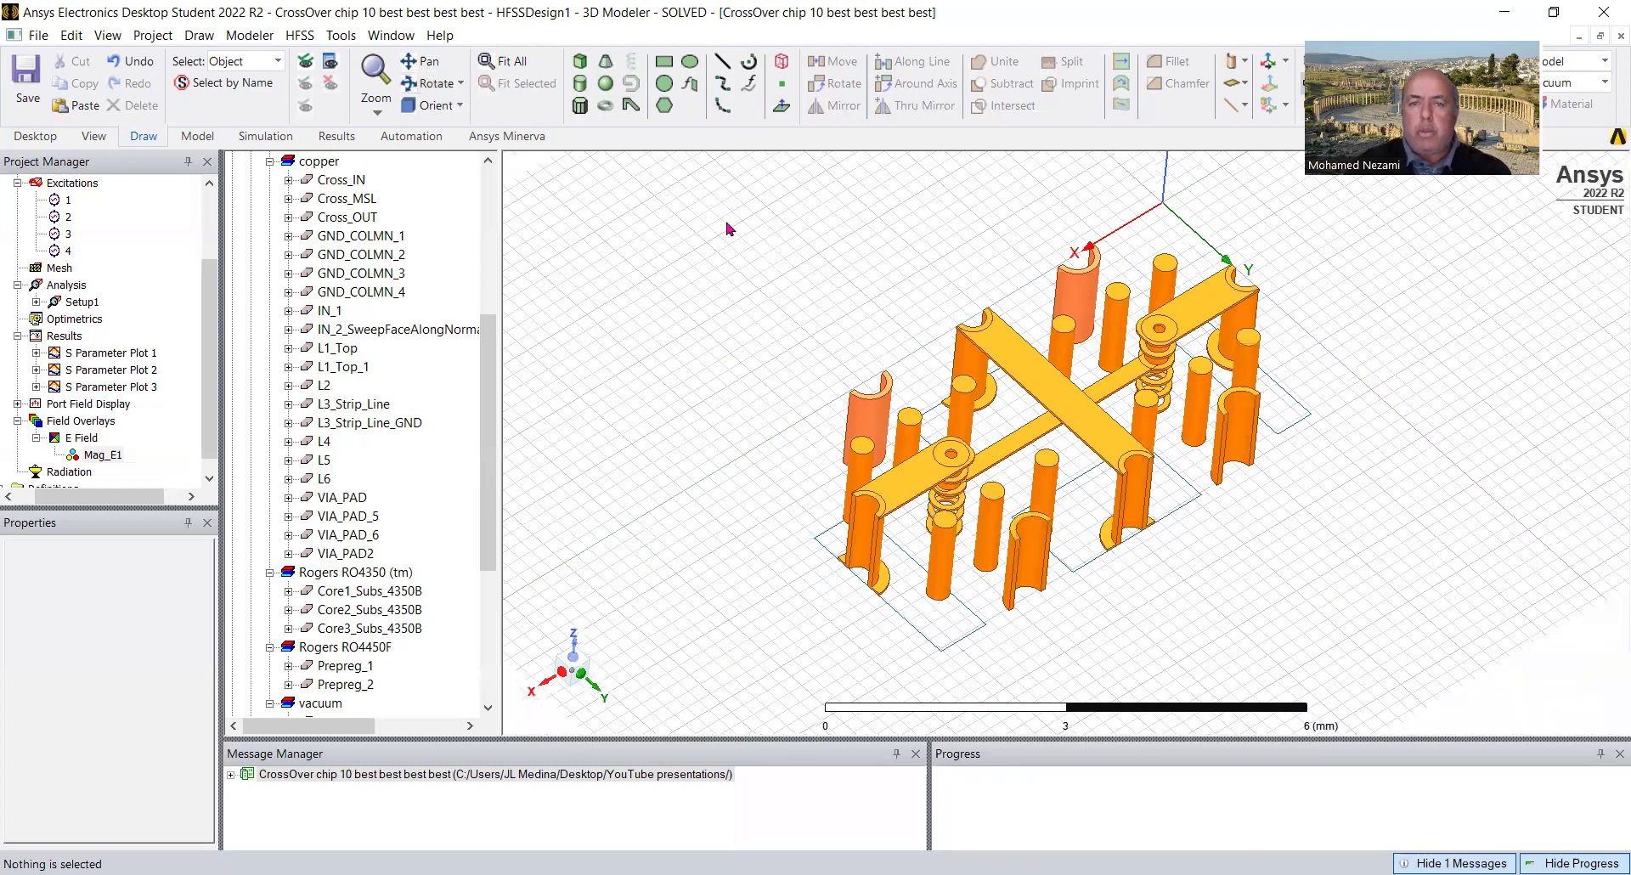
pyautogui.keyDown('alt'); pyautogui.moveTo(982, 389); pyautogui.dragTo(925, 460); pyautogui.keyUp('alt')
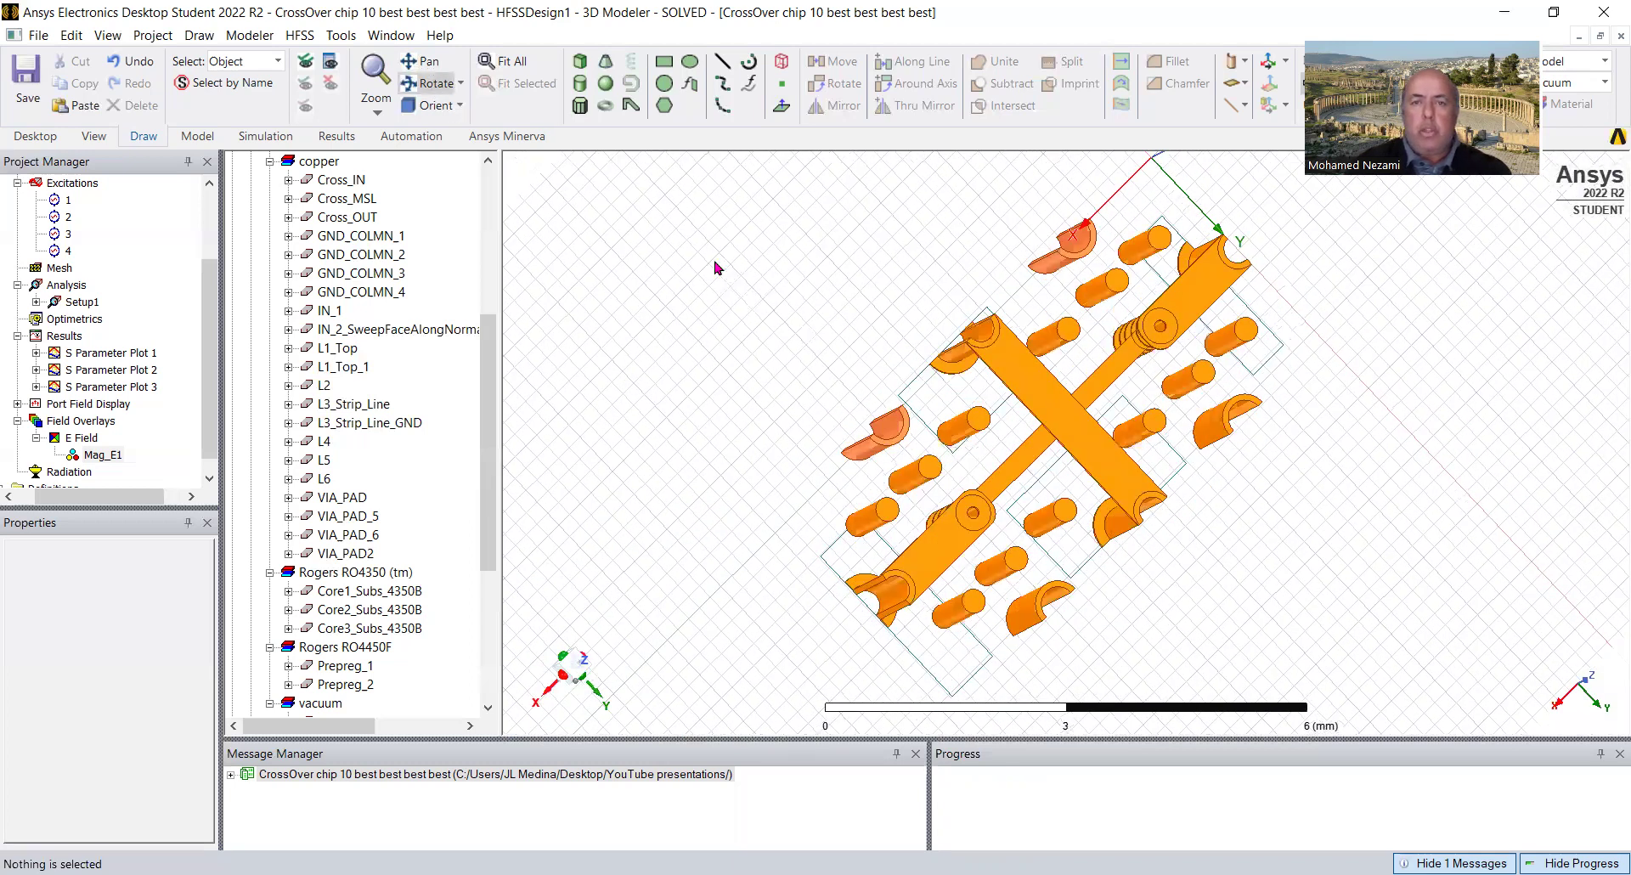
pyautogui.click(1067, 334)
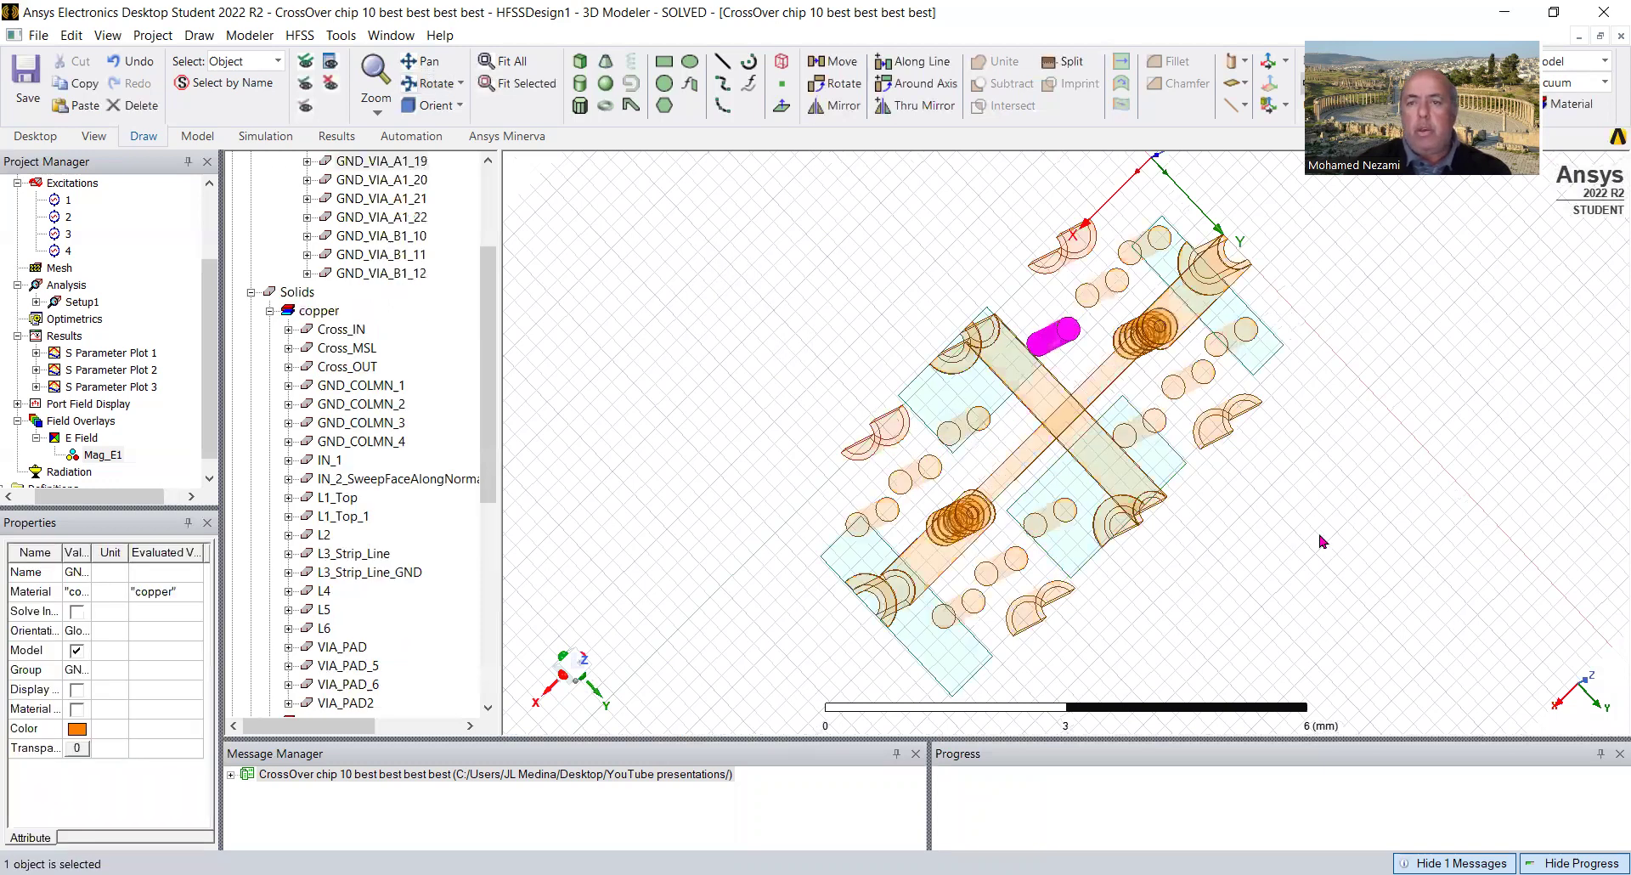
pyautogui.click(1246, 338)
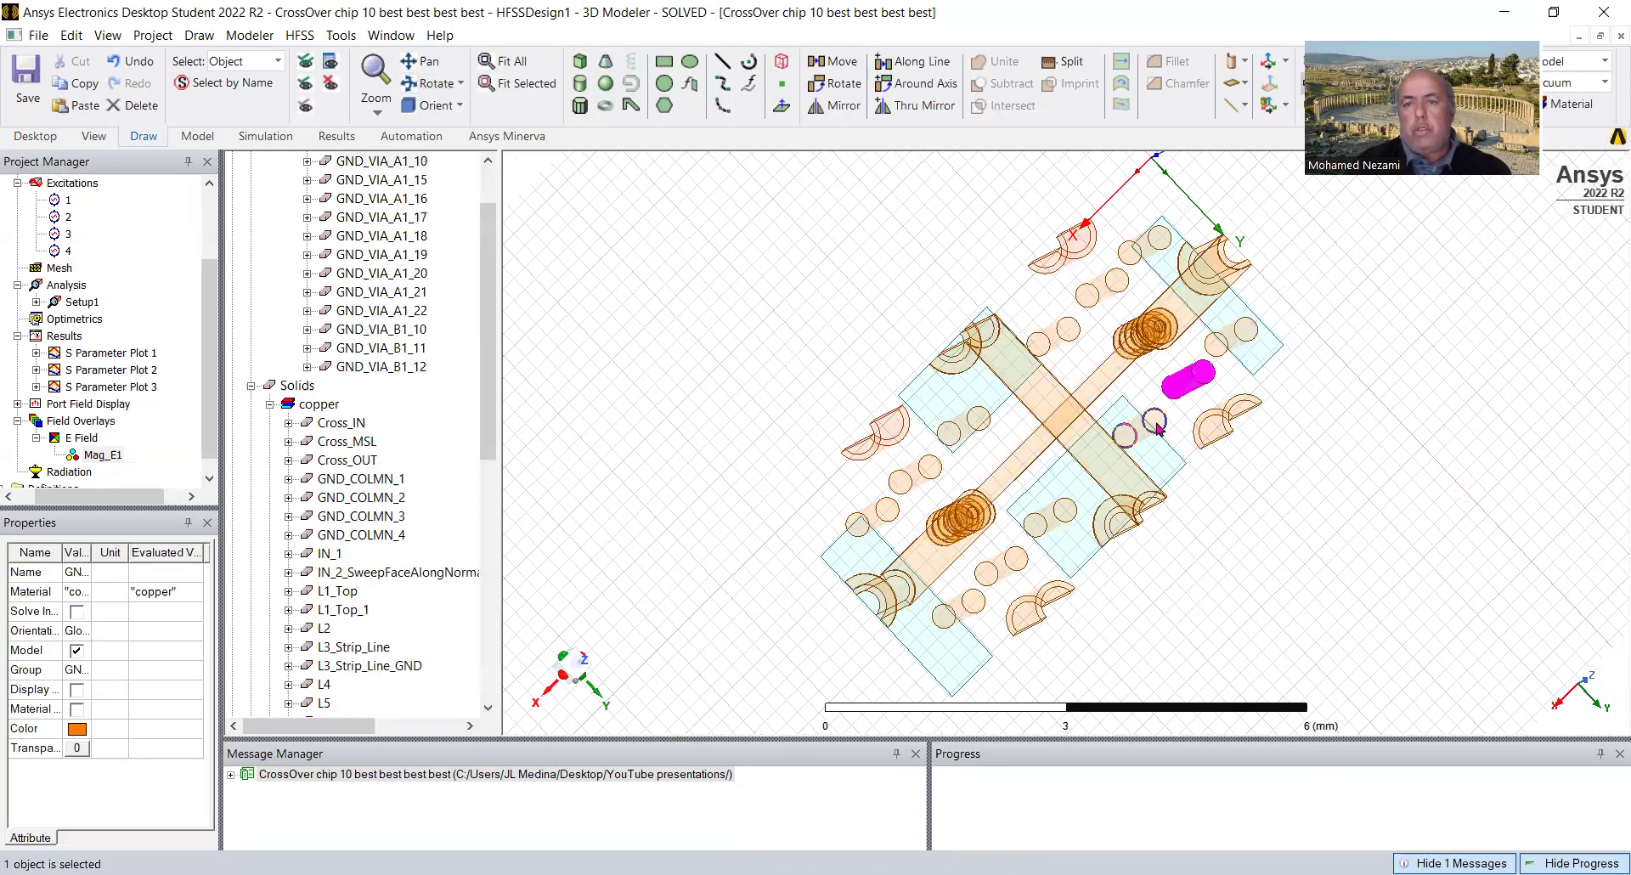
pyautogui.click(1509, 442)
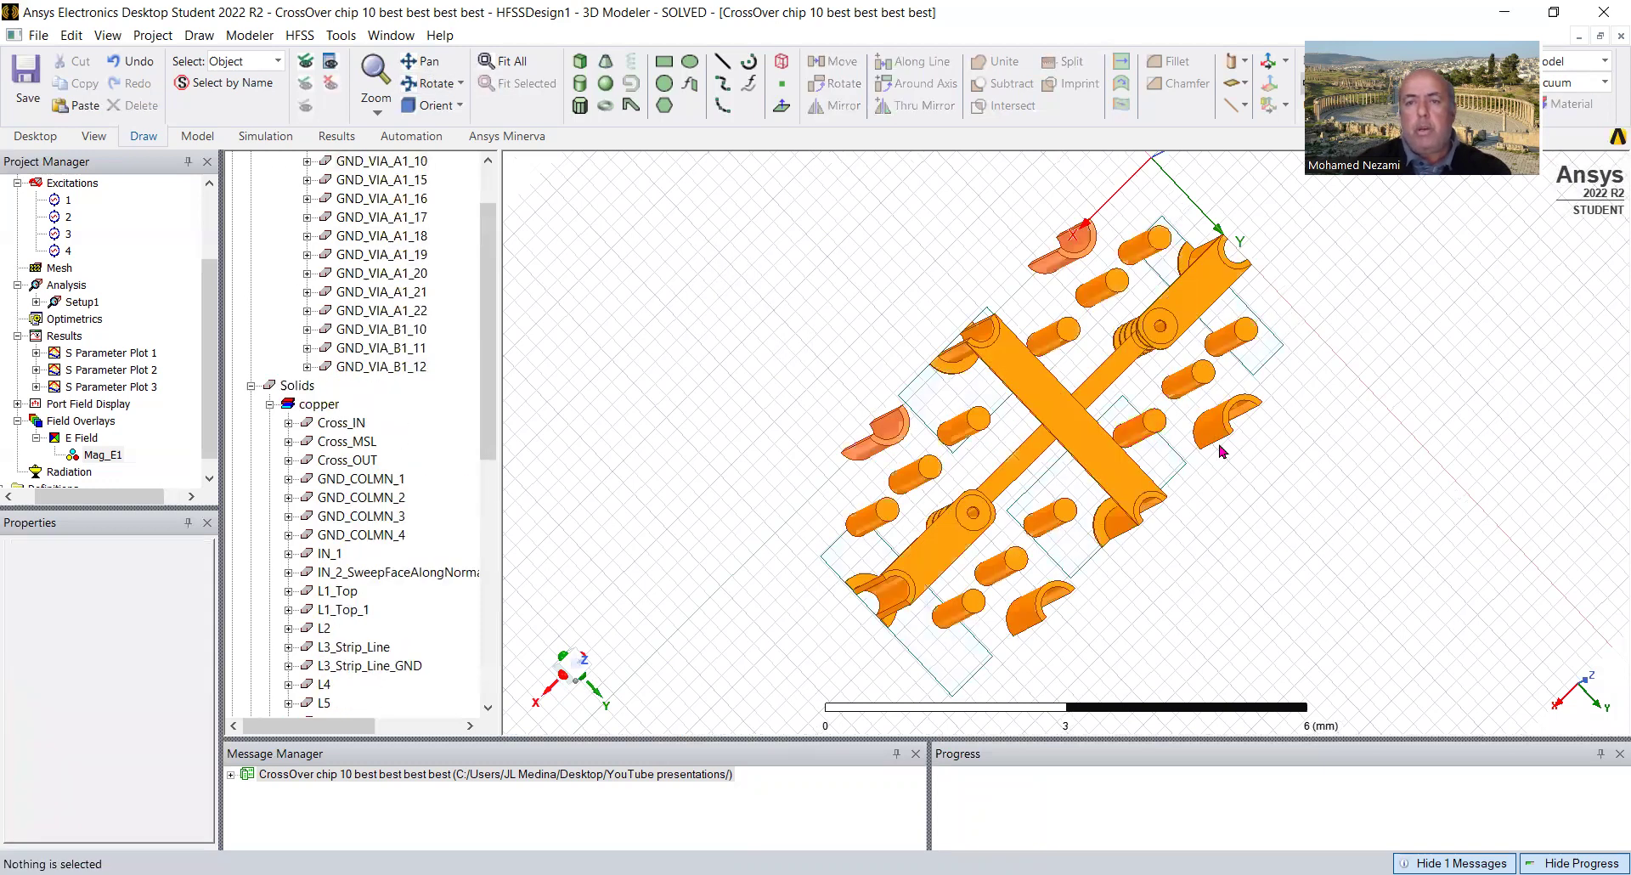
# Tilt the model once more, then bring up the presentation's closing contact slide.
pyautogui.click(431, 83)
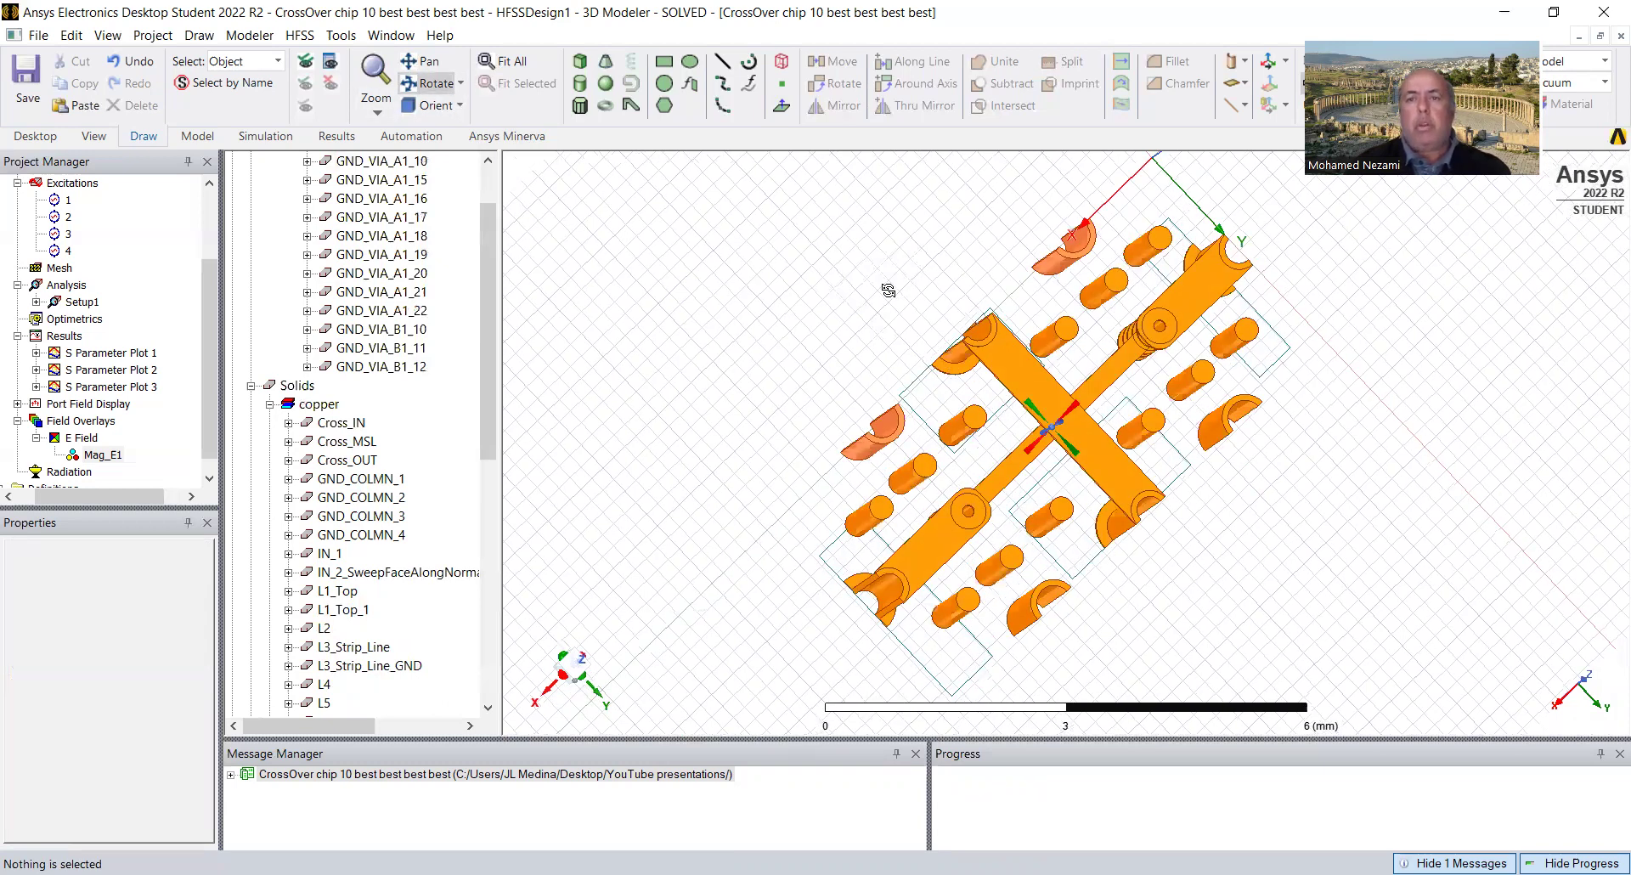
pyautogui.moveTo(918, 253); pyautogui.dragTo(879, 321)
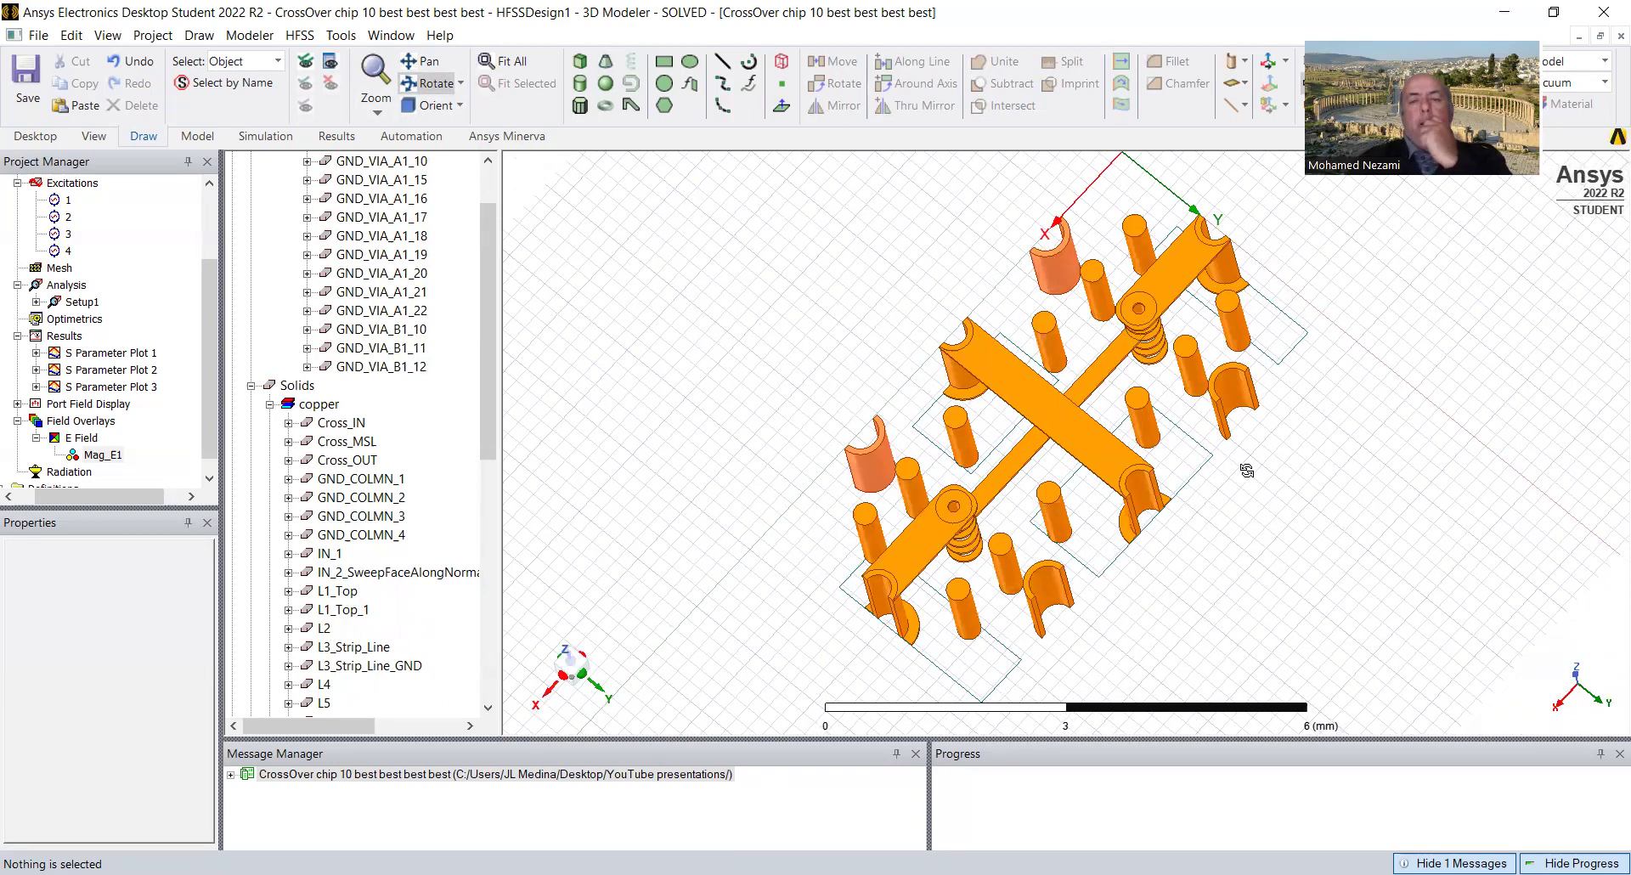
pyautogui.moveTo(1068, 495); pyautogui.dragTo(1080, 508)
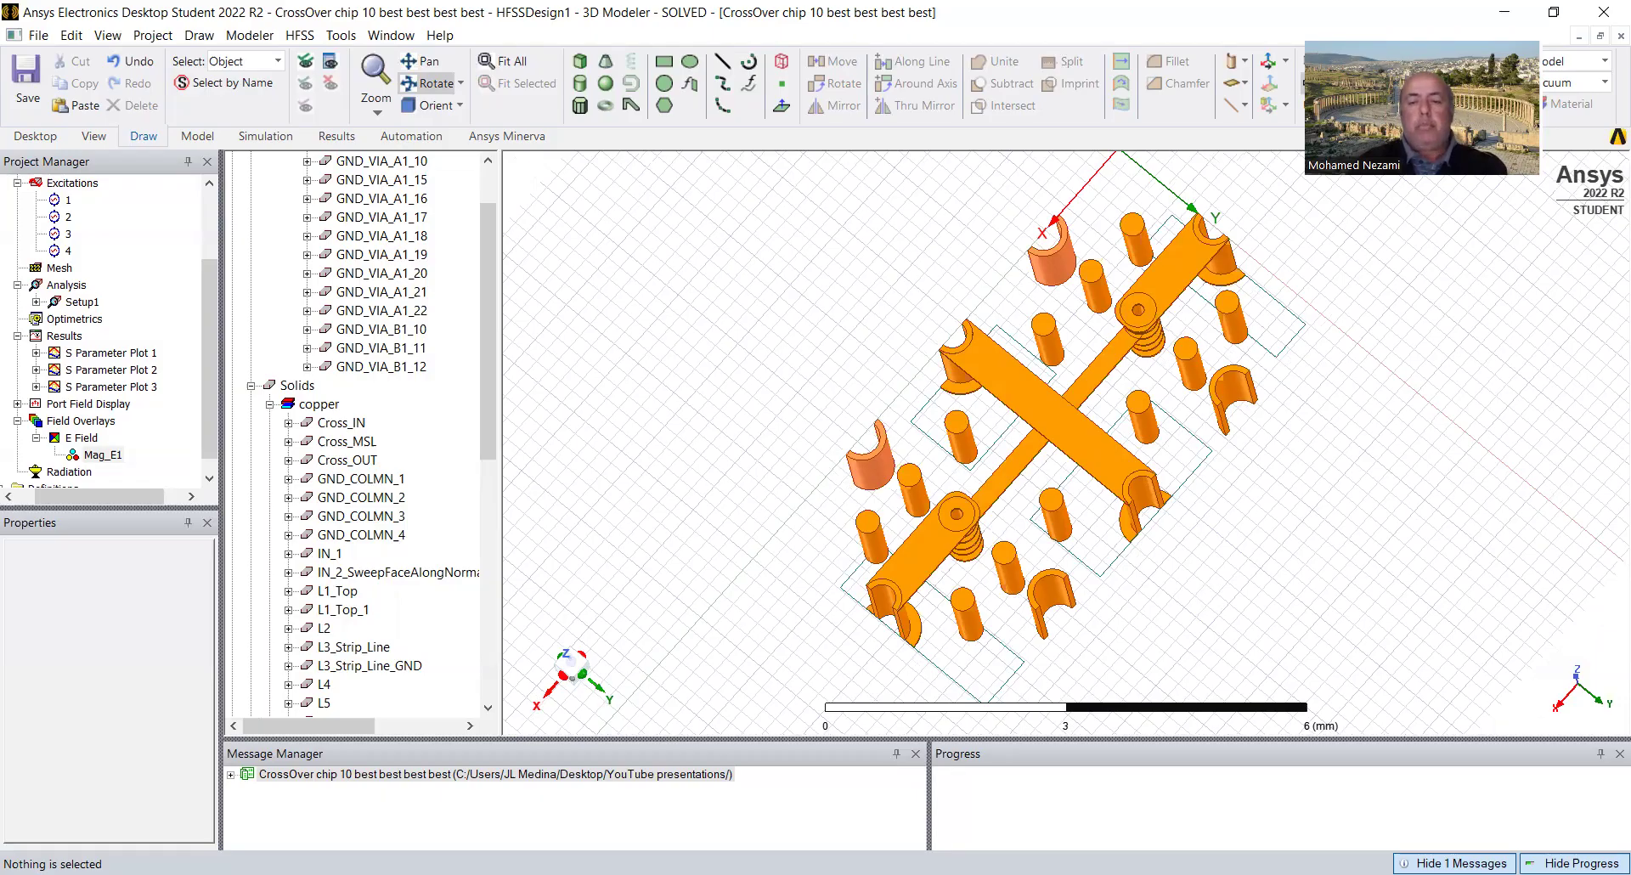
pyautogui.hotkey('alt', 'Tab')
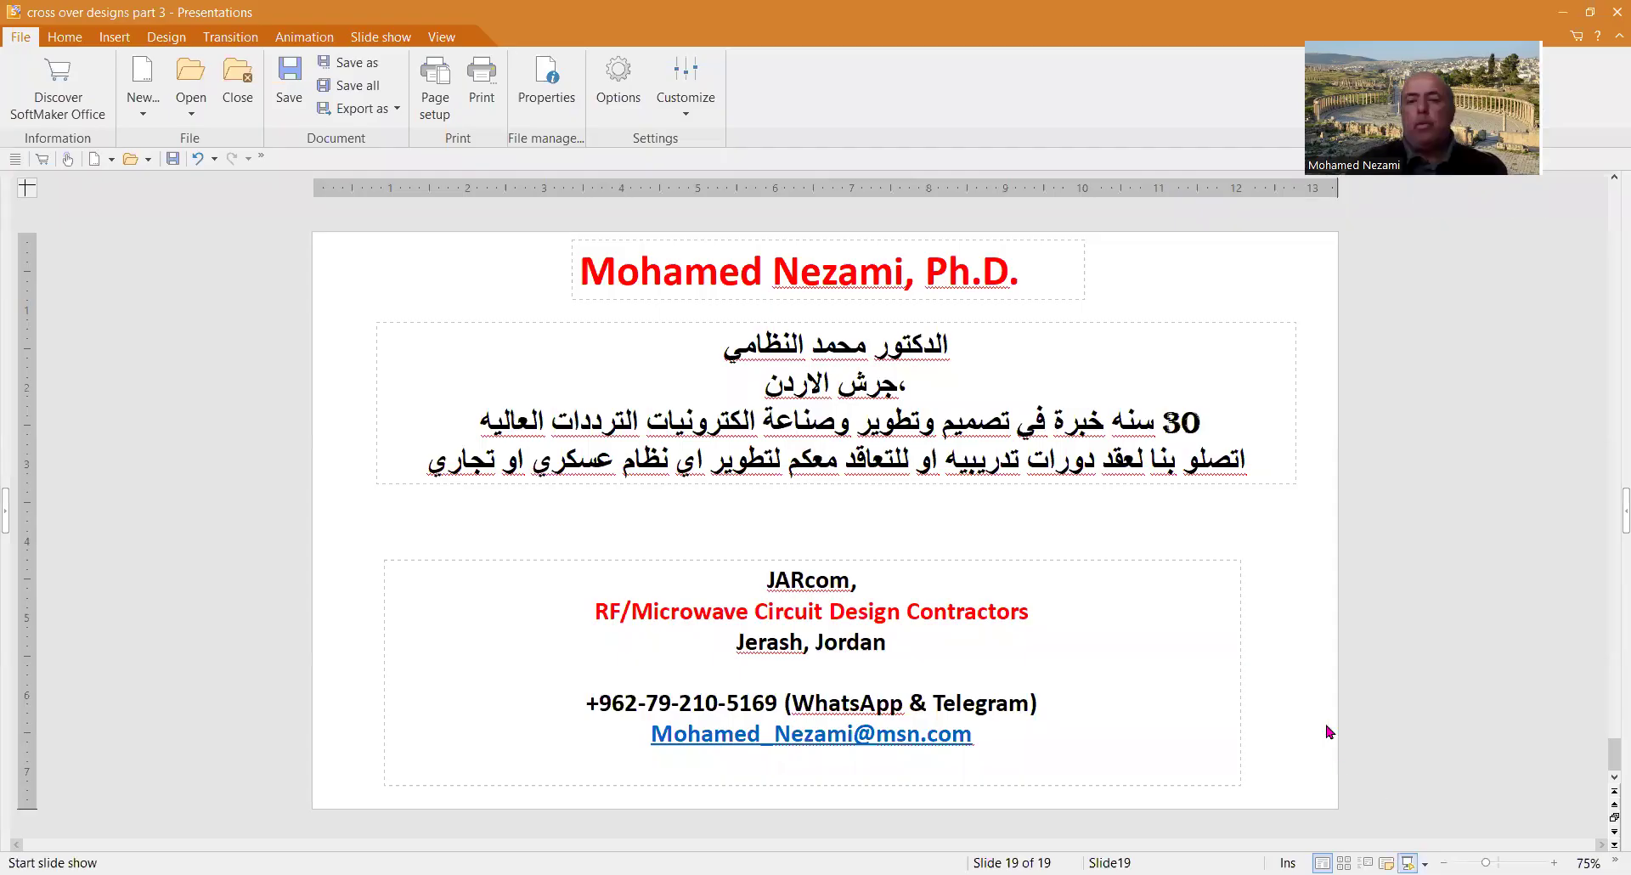